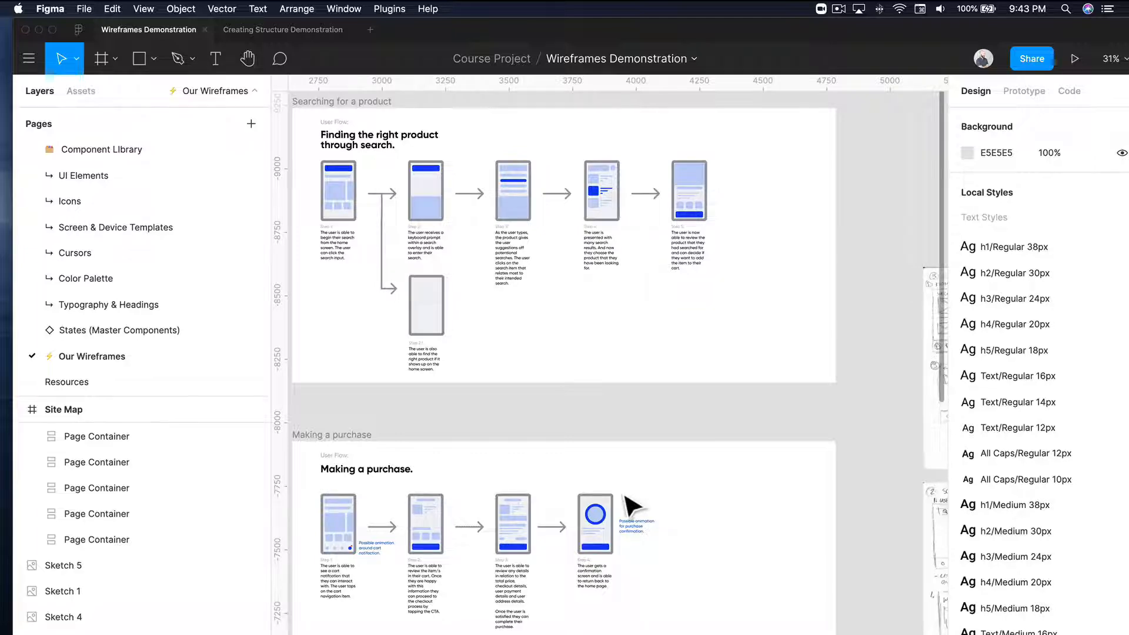
Step: Review the user flow frames and the hand-drawn sketches, including the overall journey map
scroll(617, 492, "right", 5)
scroll(613, 494, "up", 6, "ctrl")
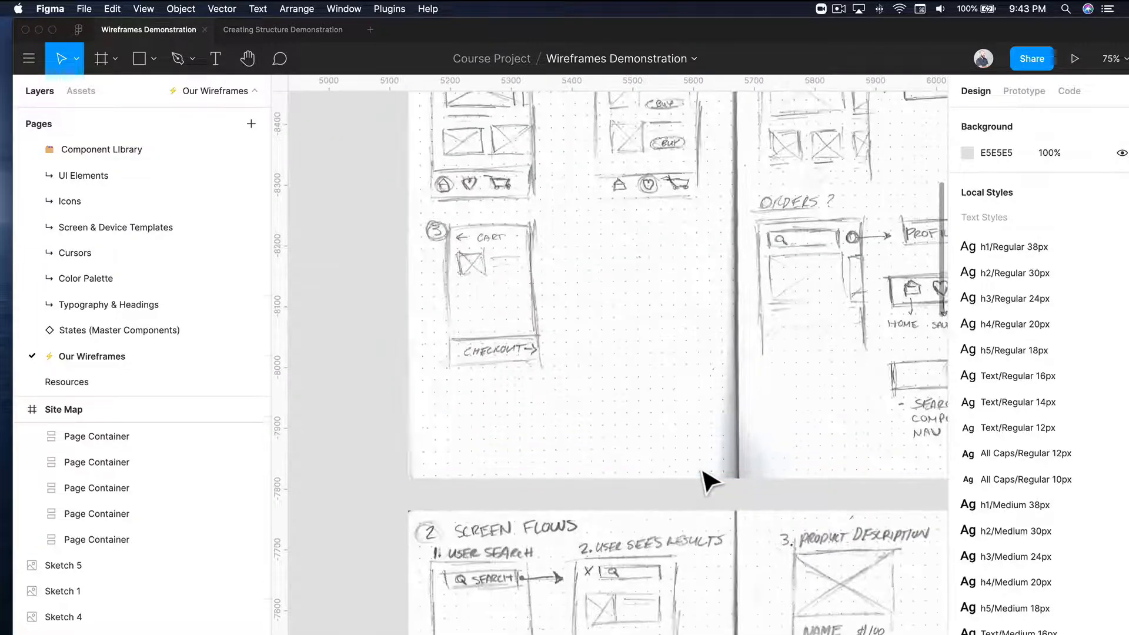
scroll(708, 483, "left", 13)
scroll(708, 482, "up", 6)
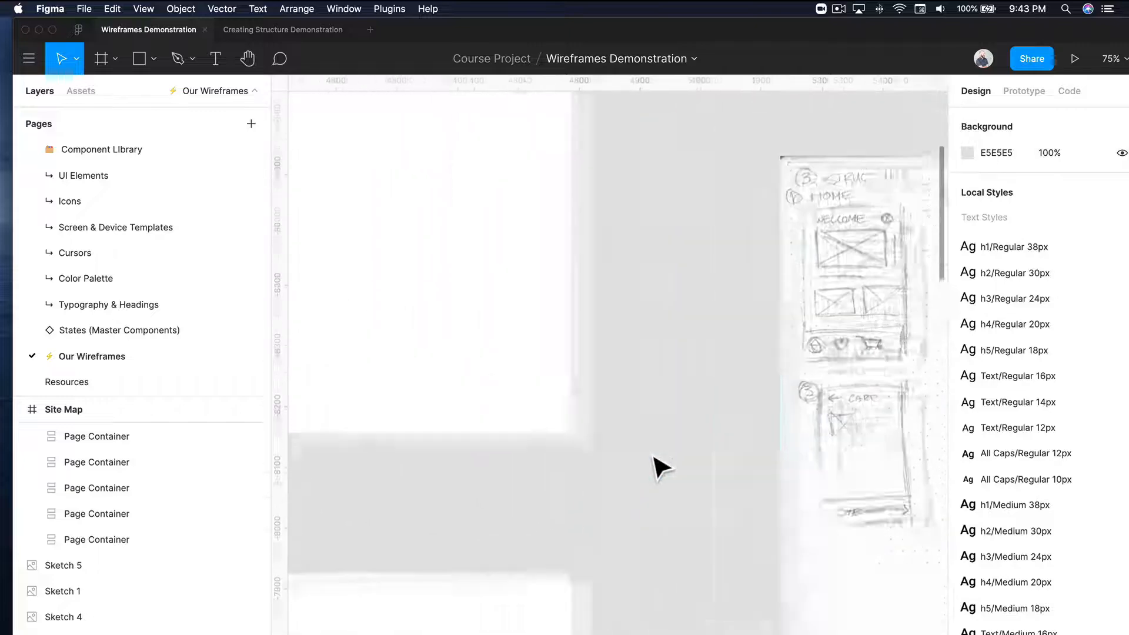
scroll(649, 455, "down", 3, "ctrl")
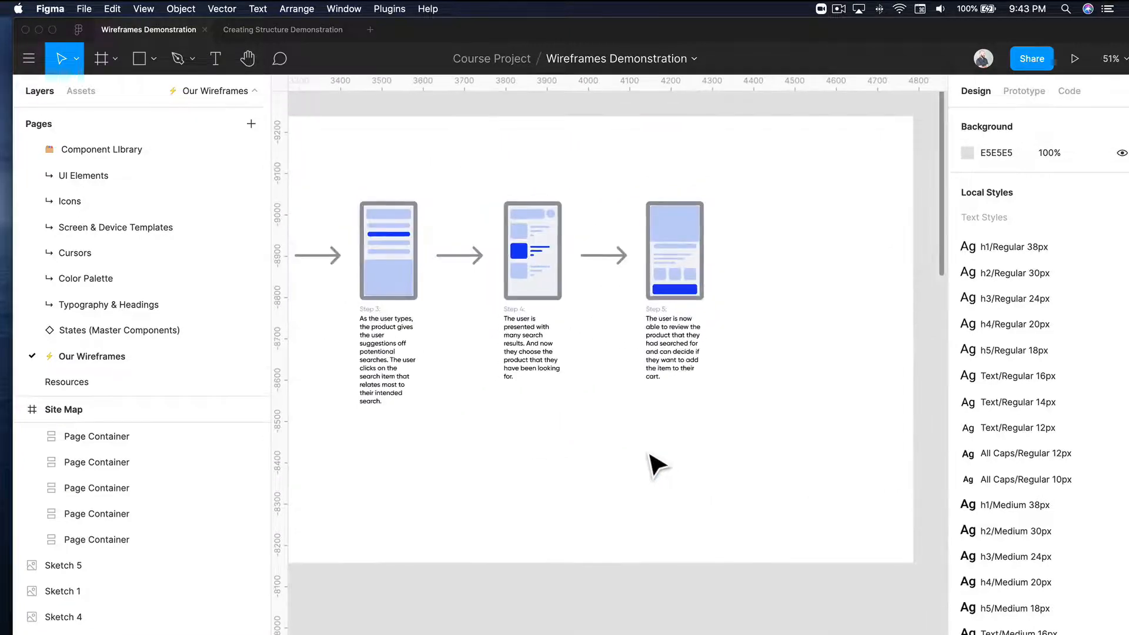
scroll(649, 456, "right", 10)
scroll(649, 456, "down", 6)
scroll(653, 465, "down", 10)
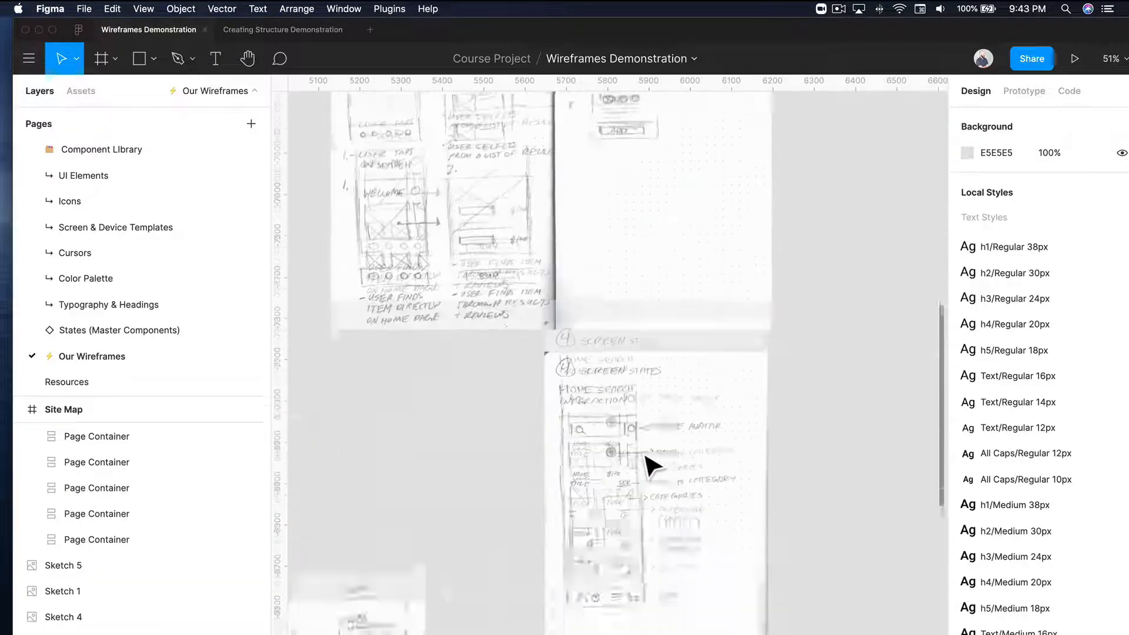
scroll(647, 464, "down", 6)
scroll(647, 464, "left", 5)
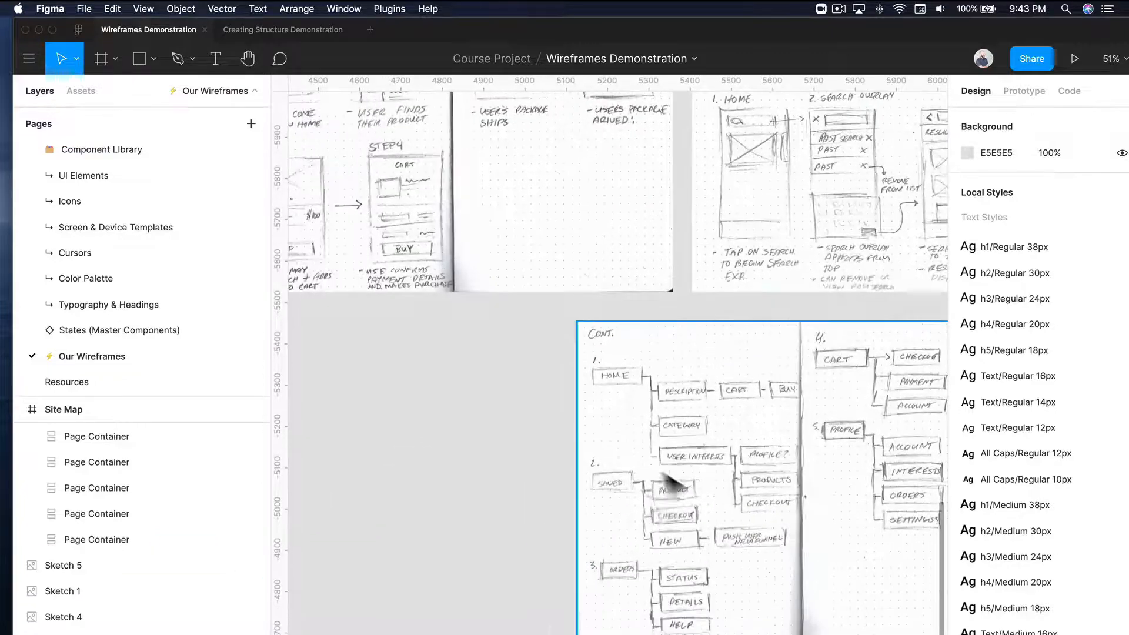
scroll(659, 459, "up", 5)
scroll(658, 458, "left", 3)
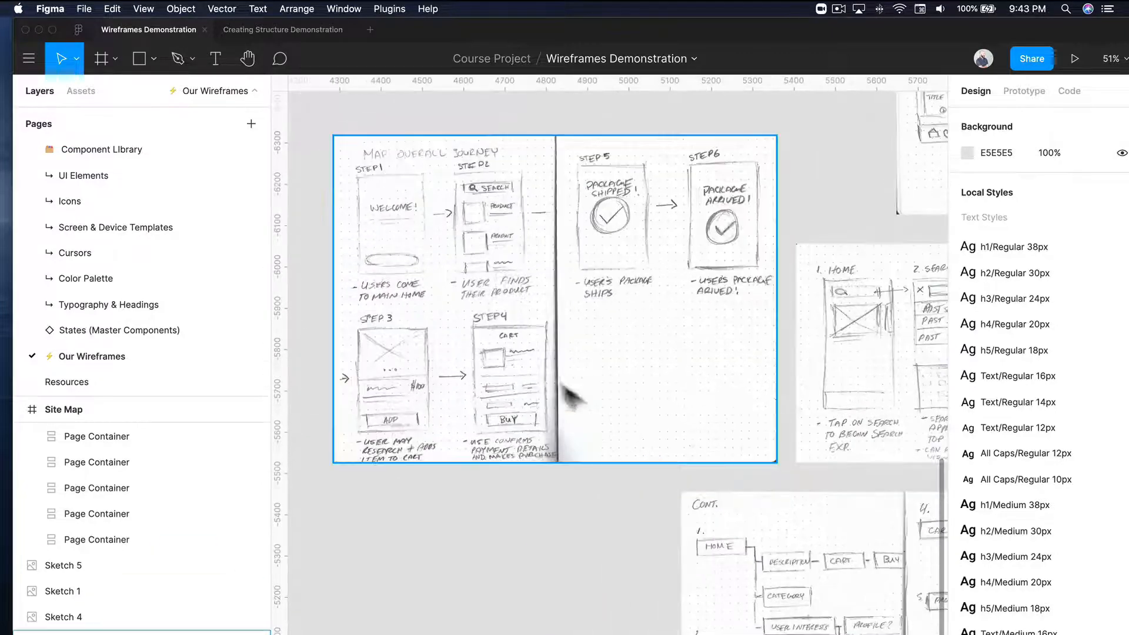
scroll(753, 405, "right", 1)
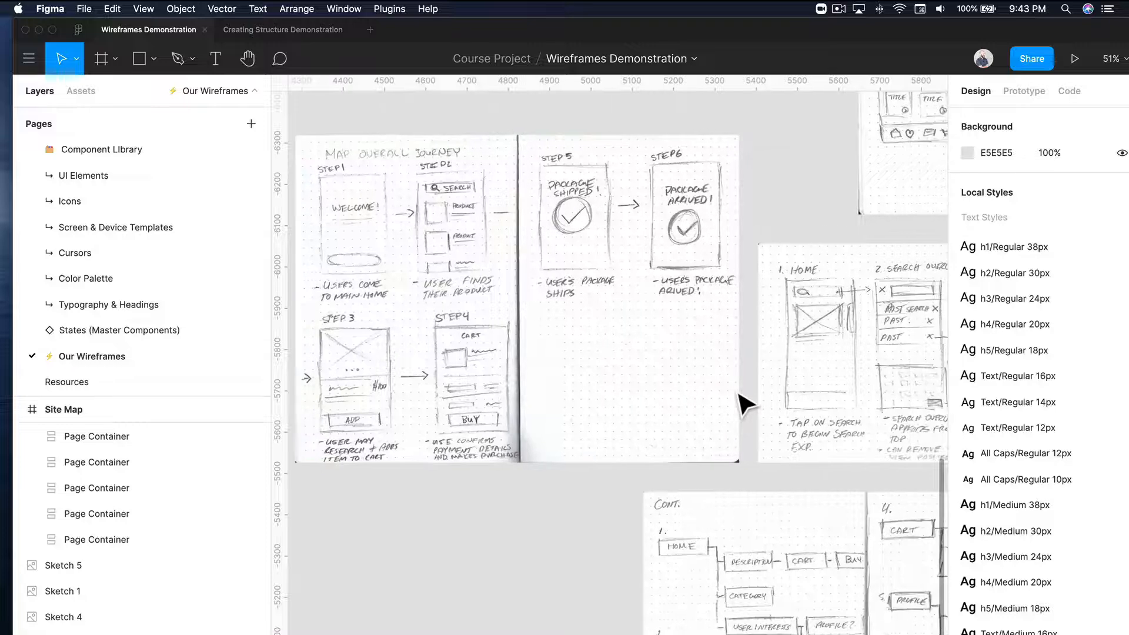
Step: Examine the site map around the Home, Search and Login Register page containers
scroll(749, 404, "up", 8)
scroll(749, 403, "left", 7)
scroll(746, 403, "left", 15)
scroll(745, 403, "up", 8)
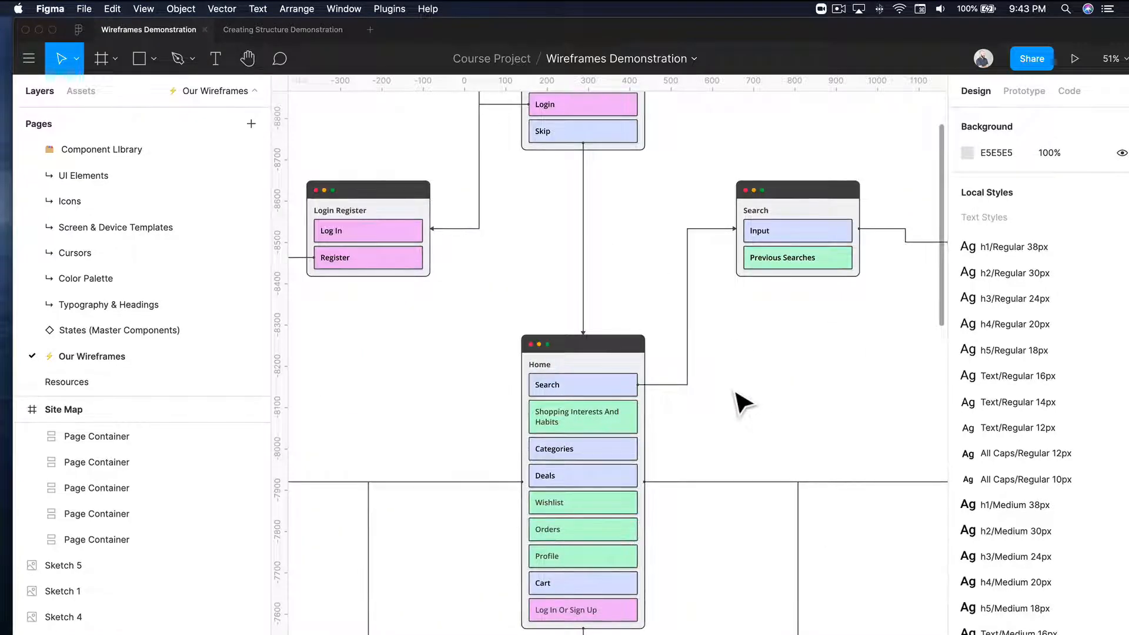
scroll(700, 395, "up", 4)
scroll(700, 395, "down", 4)
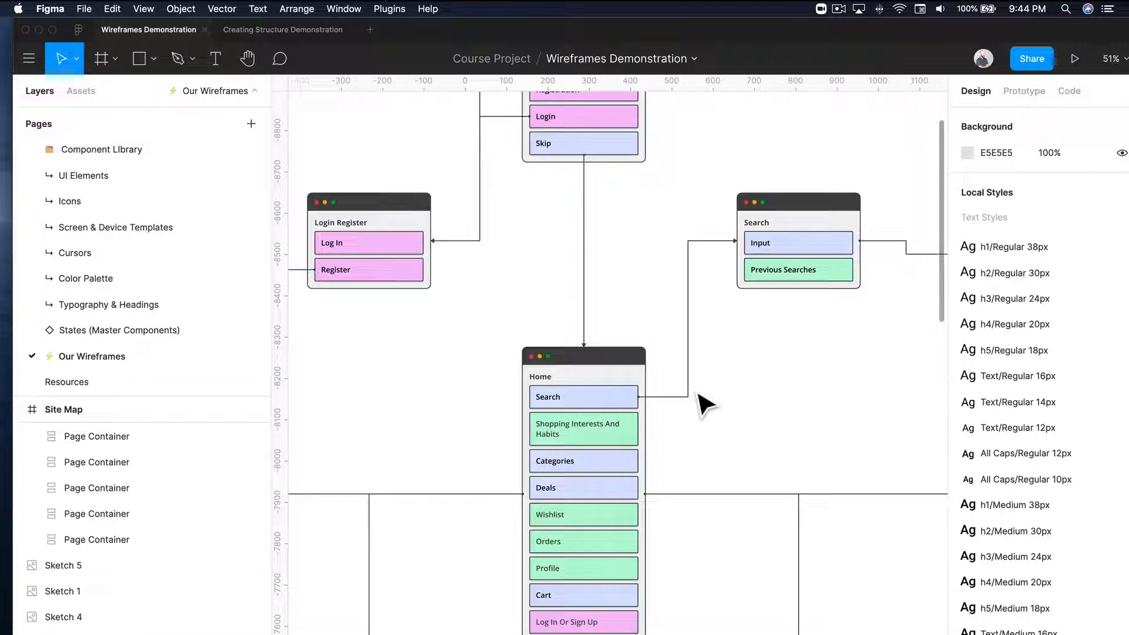
Step: Add an iPhone 11 Pro / X frame on the empty canvas below the site map
scroll(530, 357, "down", 3)
scroll(529, 359, "down", 10)
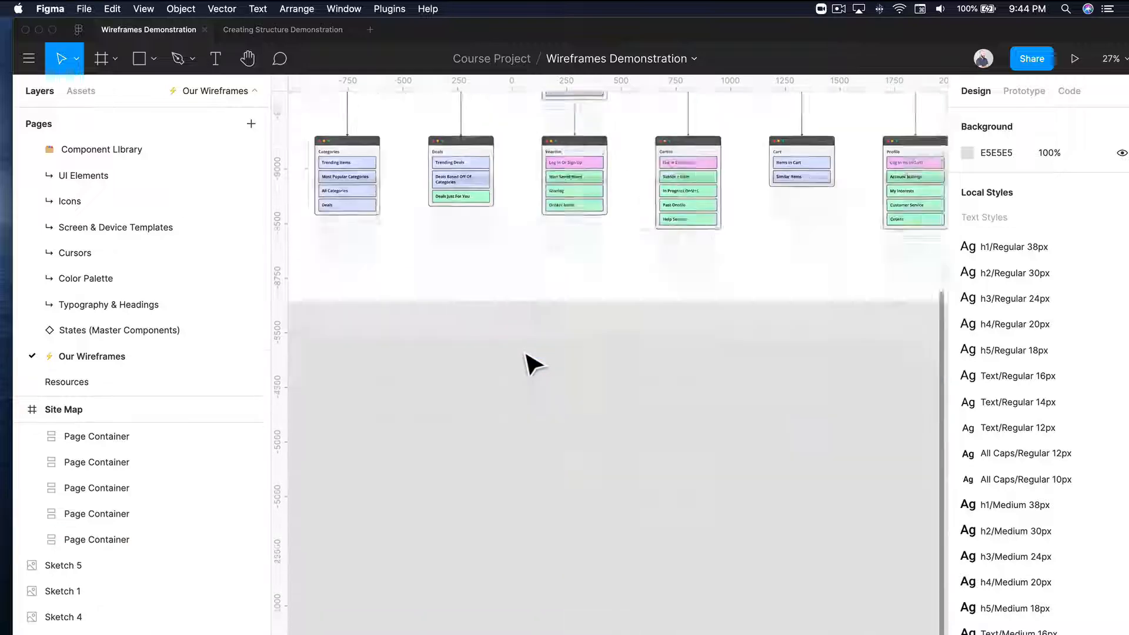
scroll(534, 352, "up", 2)
key("f")
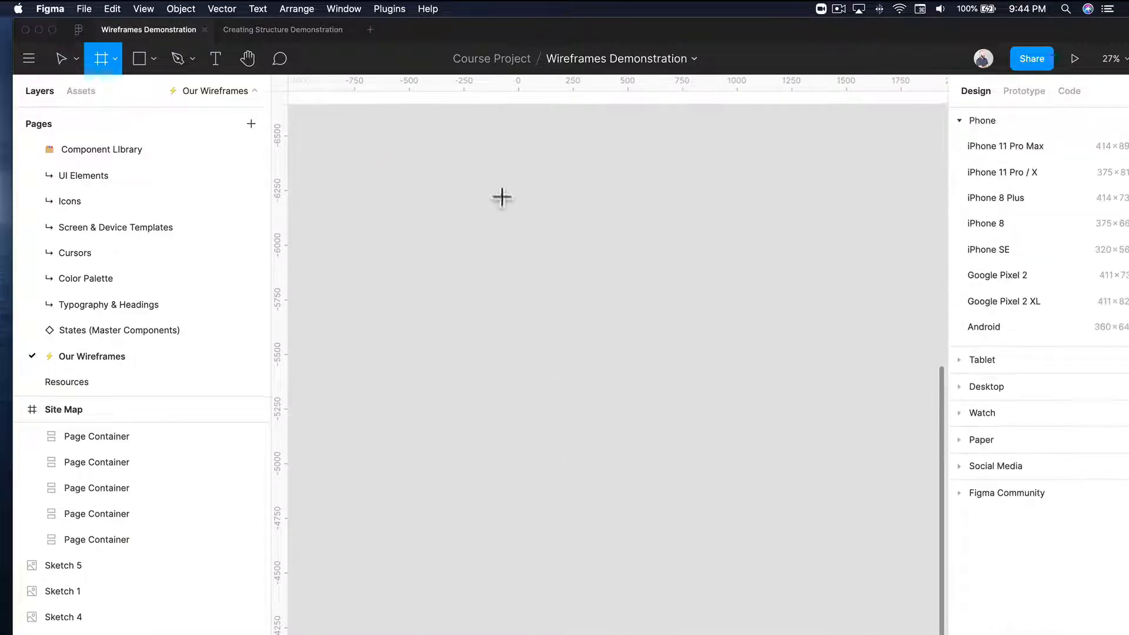
left_click(463, 188)
key("BackSpace")
key("f")
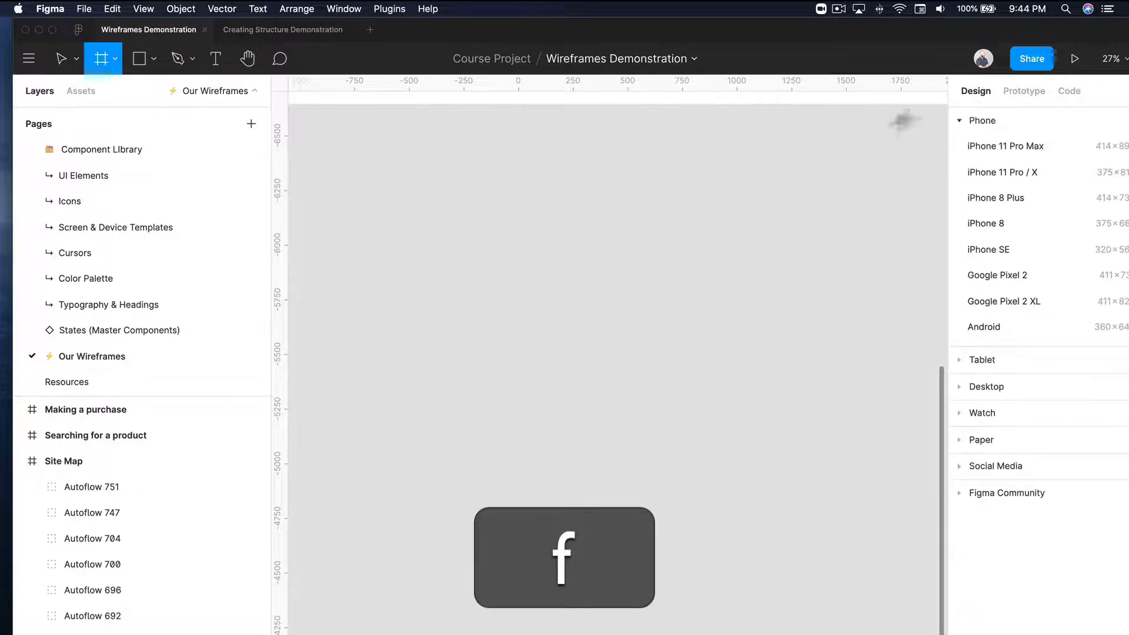
left_click(1025, 176)
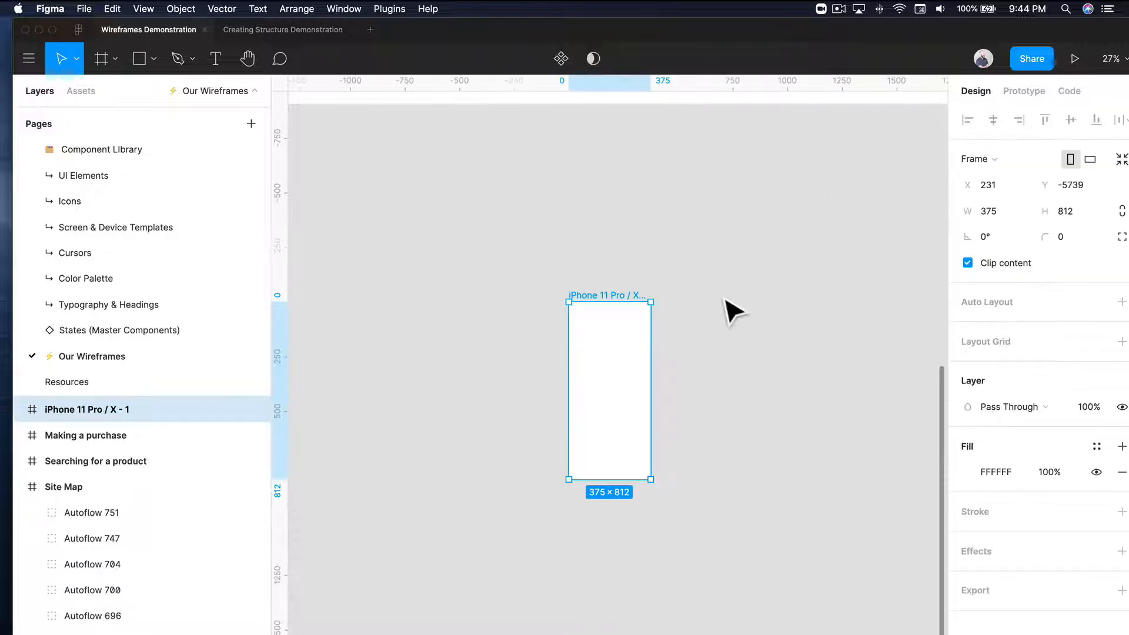
Step: Rename the new iPhone frame as Homepage
key("super+r")
type("H")
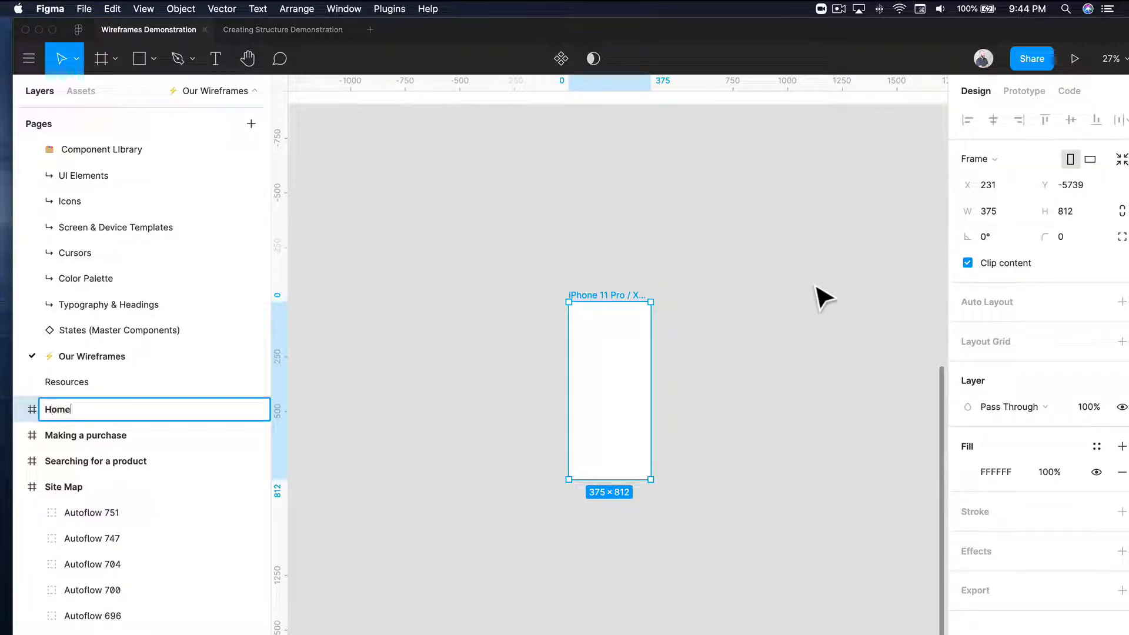
type("omepage")
key("Return")
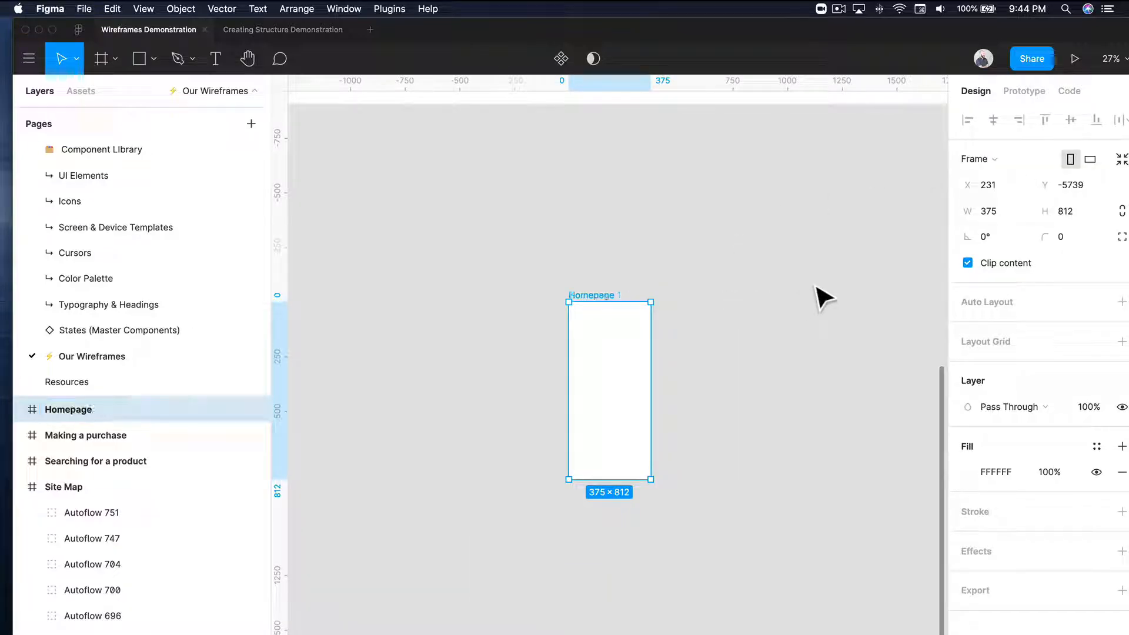
Step: Move the Homepage frame close beneath the site map, to about X -223, Y -6399, and deselect it
scroll(598, 241, "up", 5)
left_click_drag(624, 473, 530, 333)
scroll(688, 310, "up", 3)
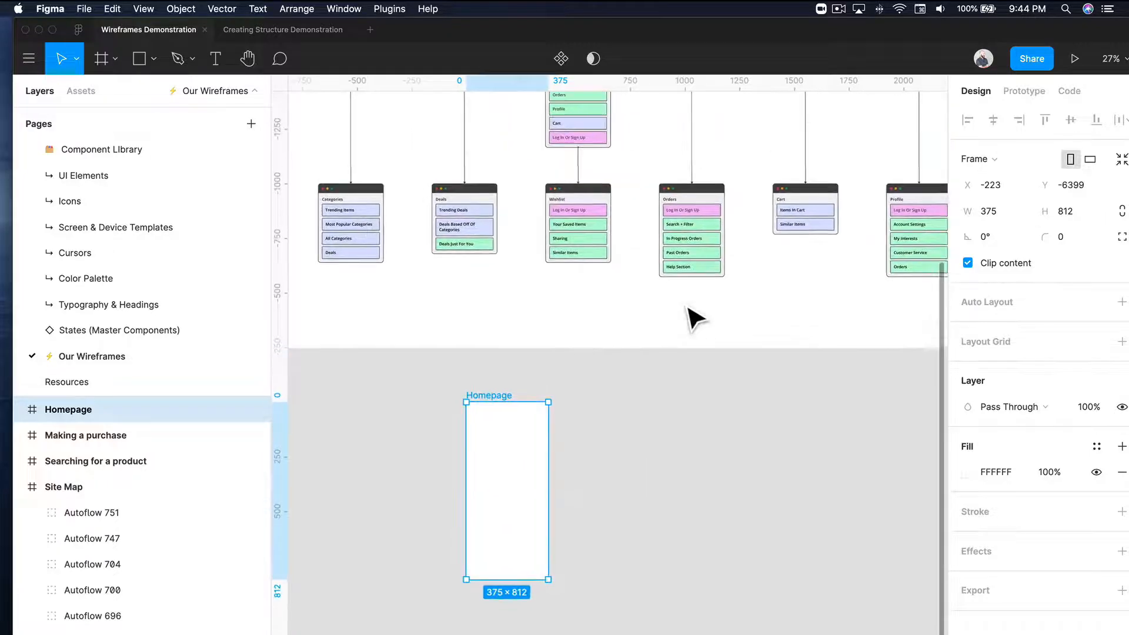
left_click(722, 342)
Step: Examine the Structure sketch's home, saved and cart screens and the Screen Flows sketch
scroll(728, 351, "right", 15)
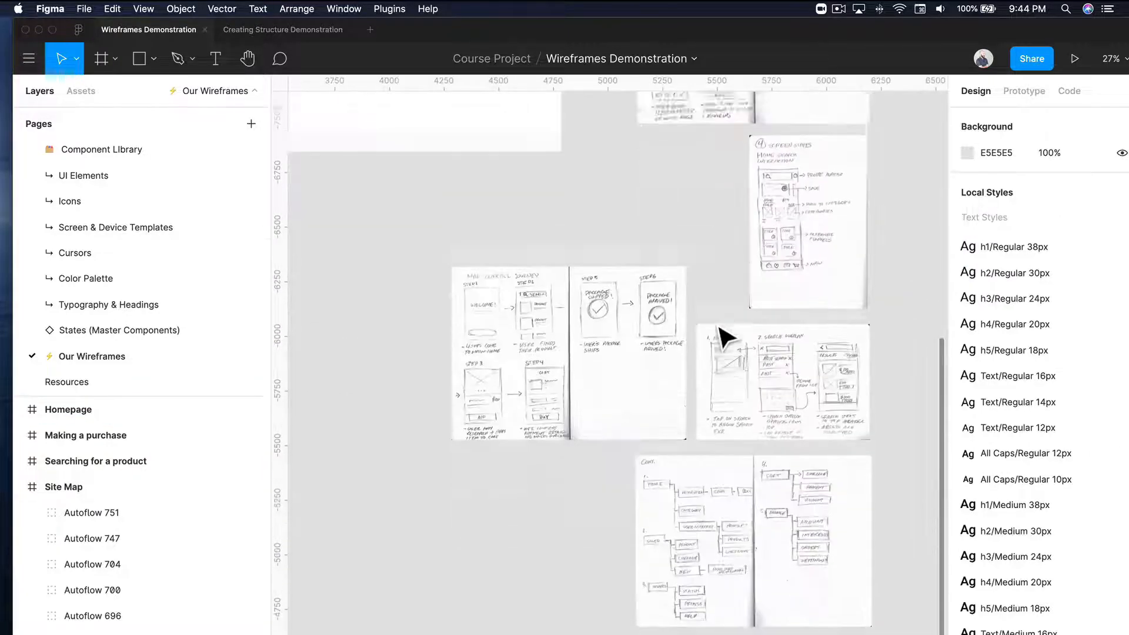
scroll(725, 338, "up", 8)
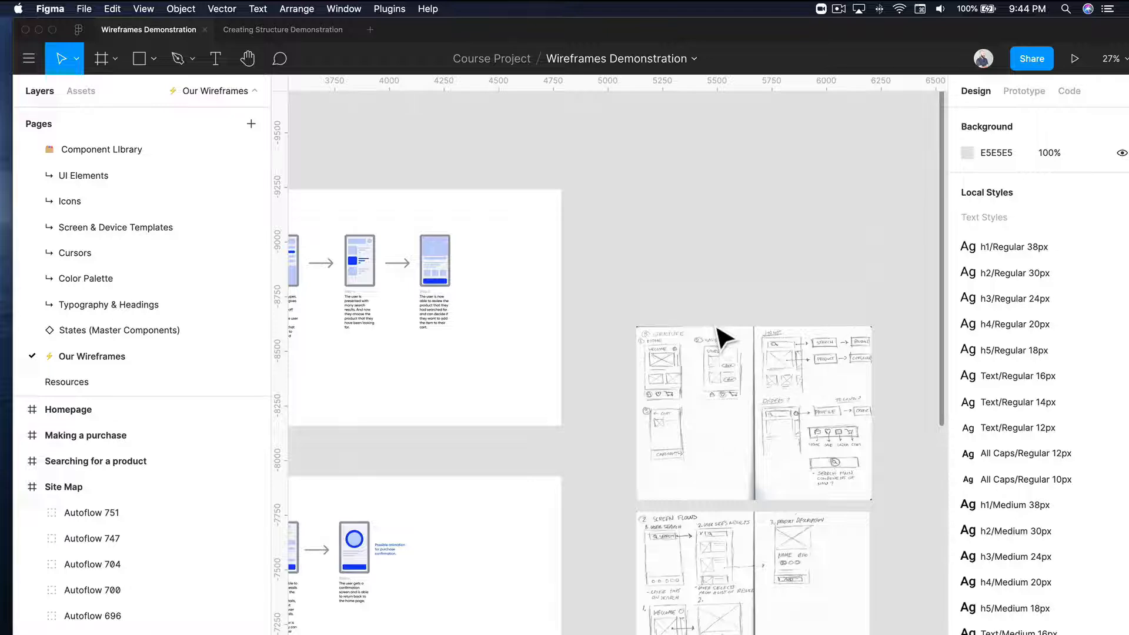
scroll(722, 339, "down", 5)
scroll(708, 242, "up", 5)
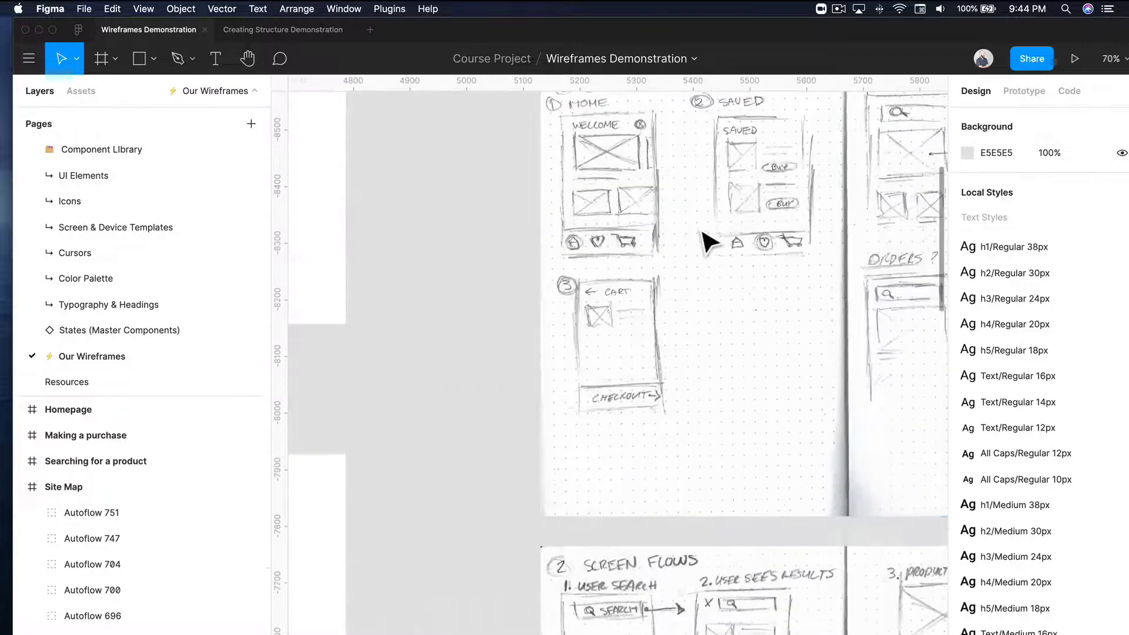
scroll(708, 241, "up", 5)
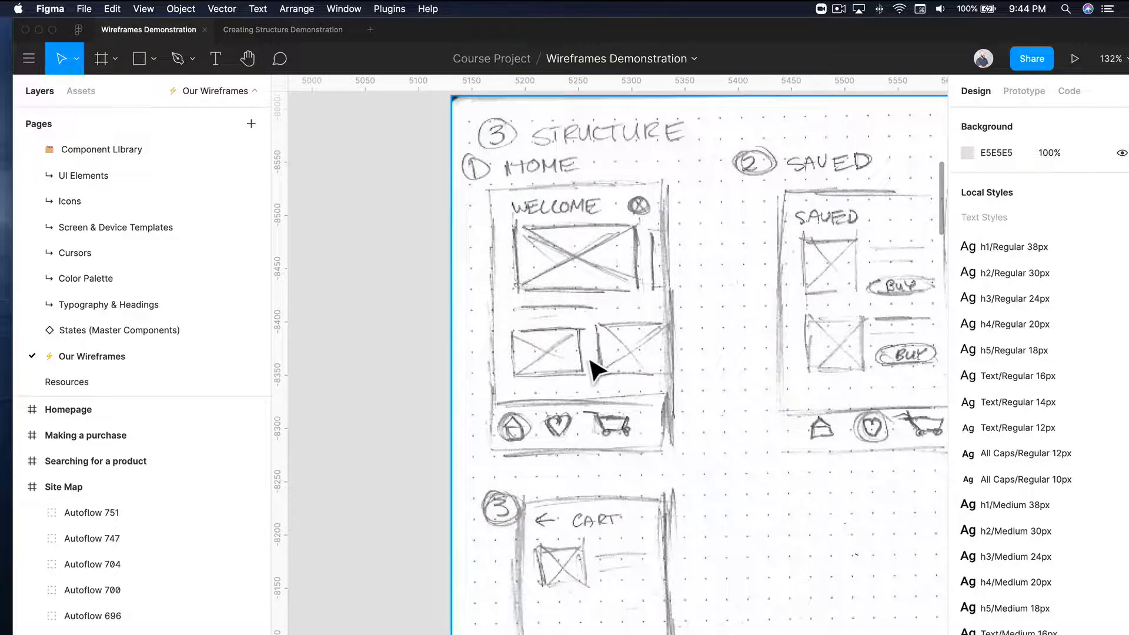
scroll(594, 367, "down", 5)
scroll(594, 367, "down", 5)
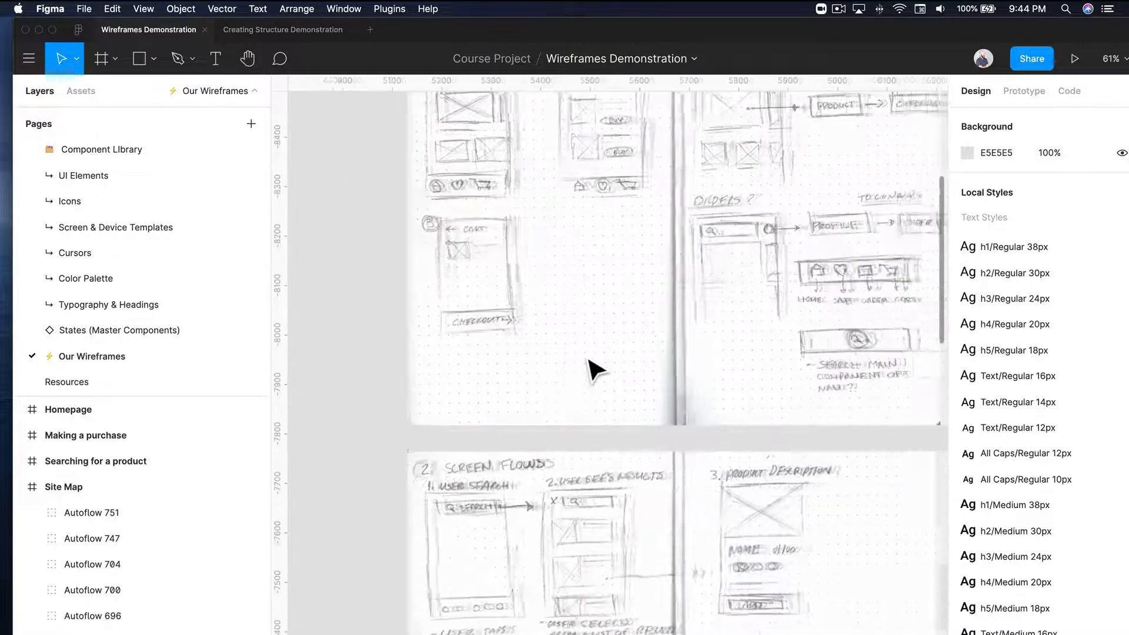
scroll(591, 369, "down", 5)
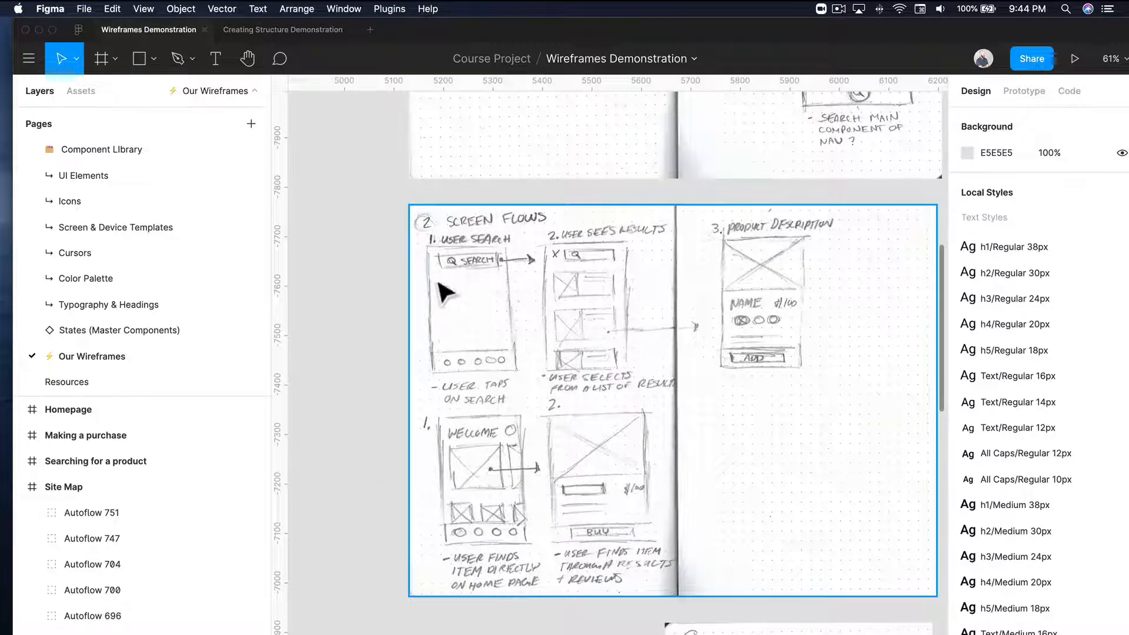
Step: Look through the remaining sketches: screen states, search overlay, page hierarchy and overall journey
scroll(524, 291, "down", 10)
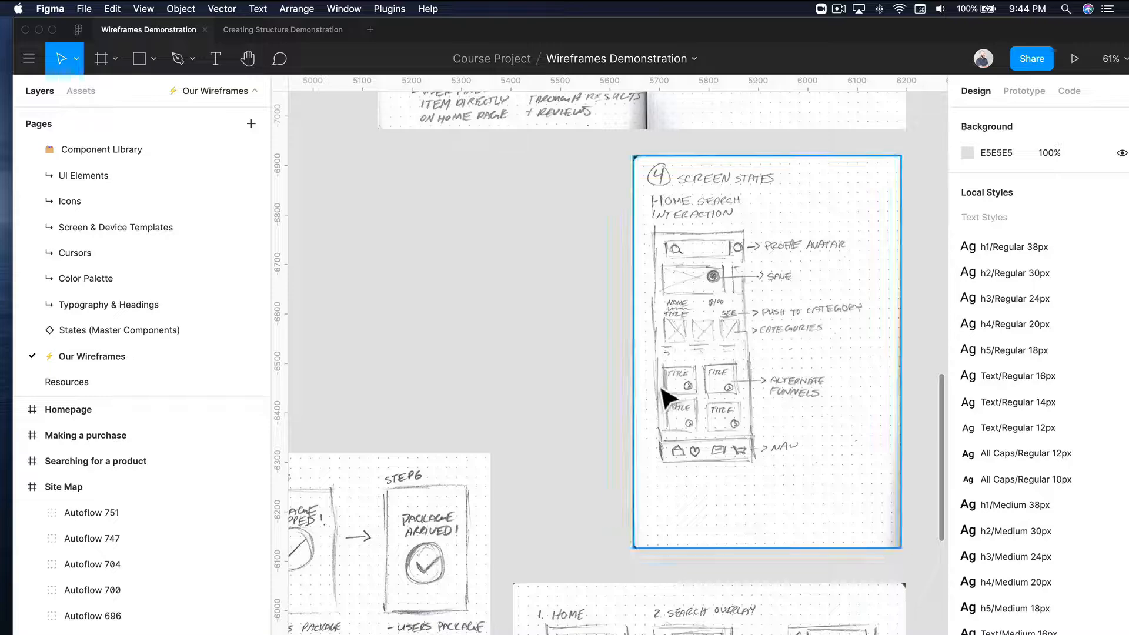
scroll(668, 397, "down", 8)
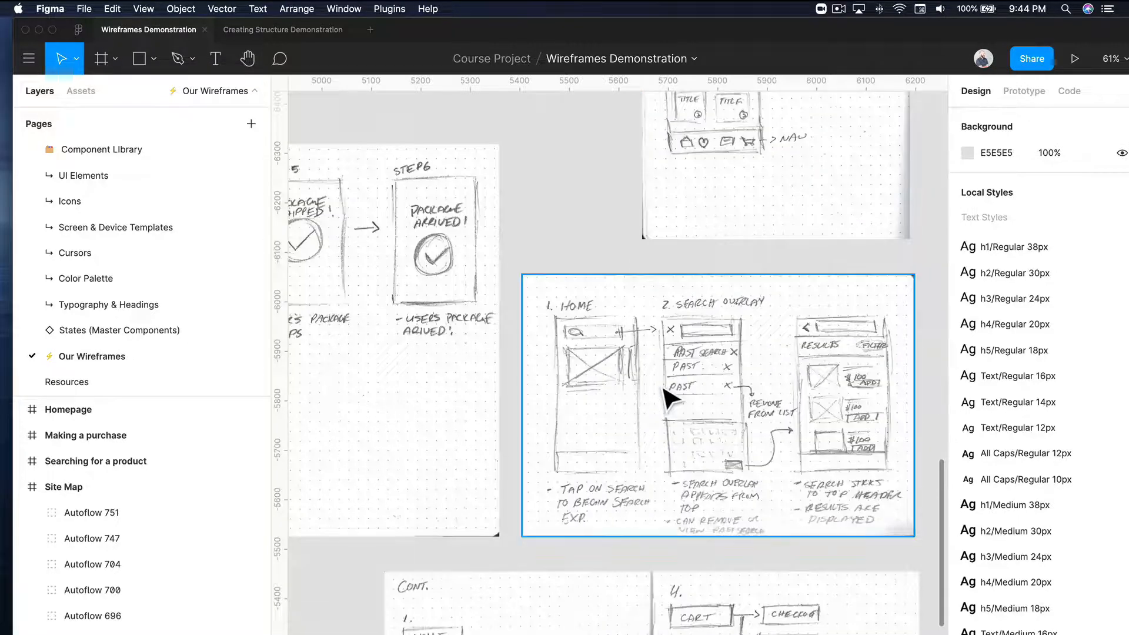
scroll(666, 399, "left", 3)
scroll(667, 399, "down", 10)
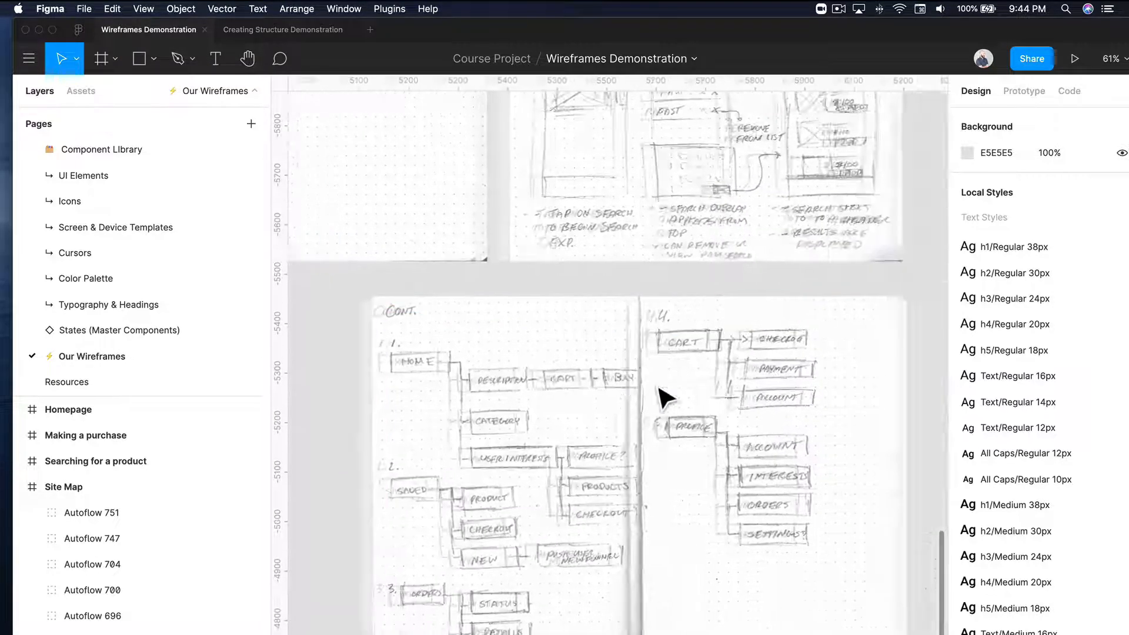
scroll(665, 398, "left", 3)
scroll(659, 388, "up", 8)
scroll(659, 391, "left", 3)
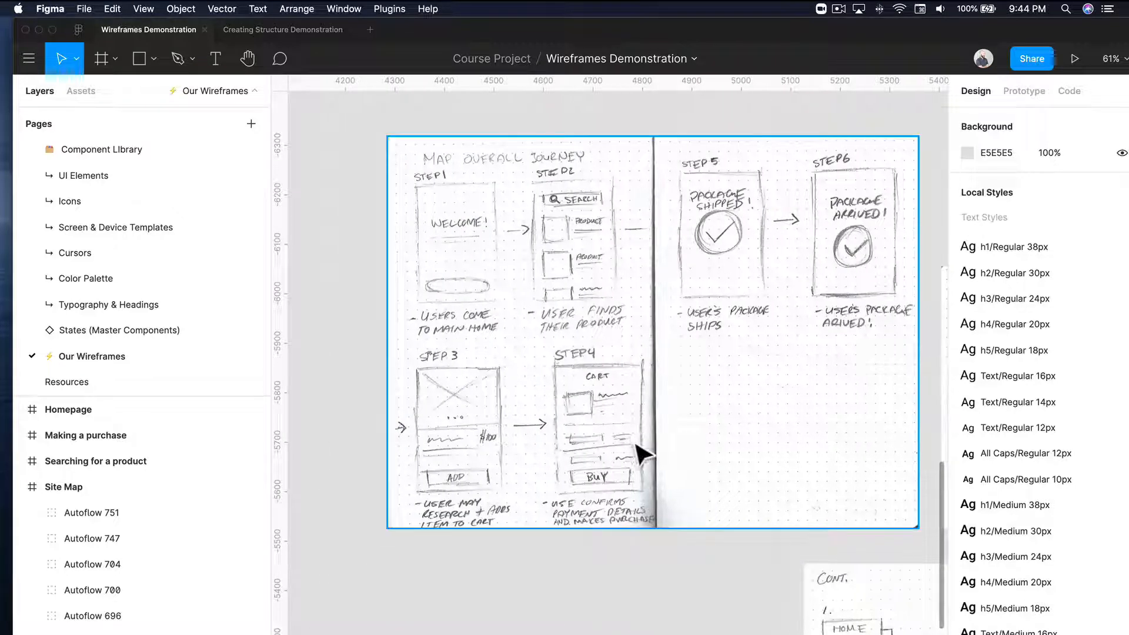
scroll(694, 341, "right", 8)
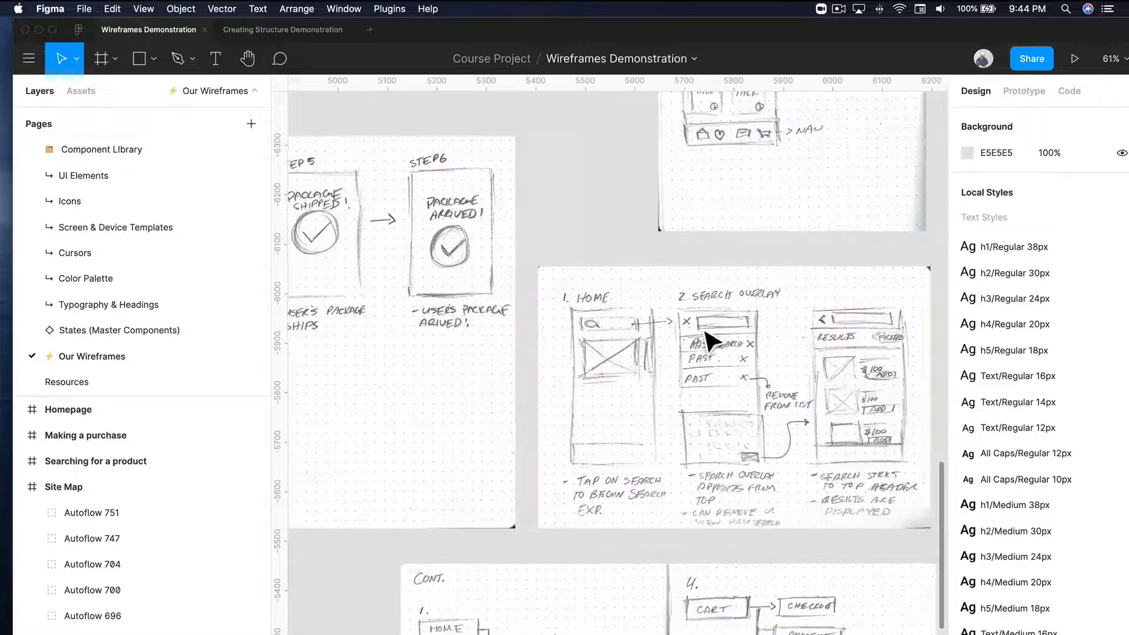
Step: Study the Screen States sketch of the home search interaction closely, from the search bar down to the navigation
scroll(706, 334, "up", 10)
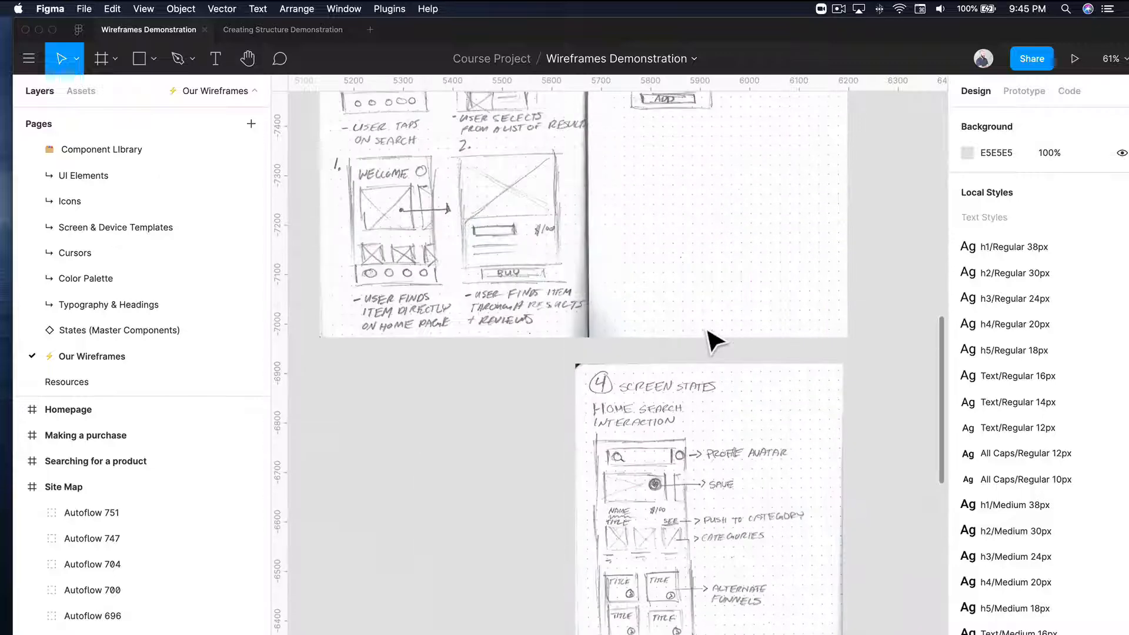
scroll(705, 353, "down", 3)
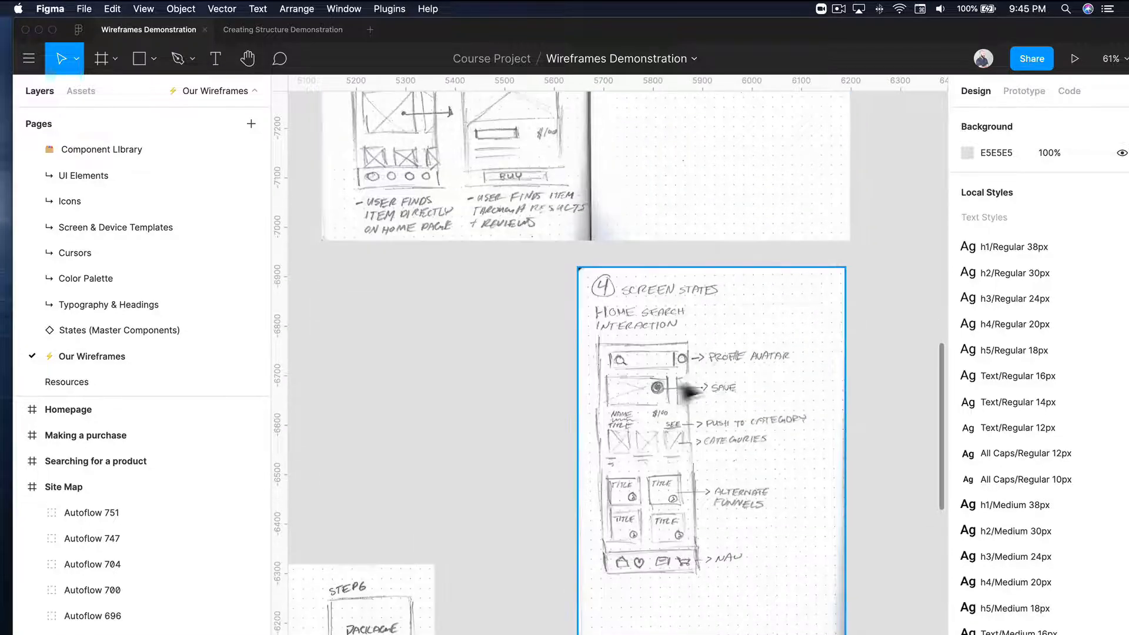
scroll(697, 406, "up", 6)
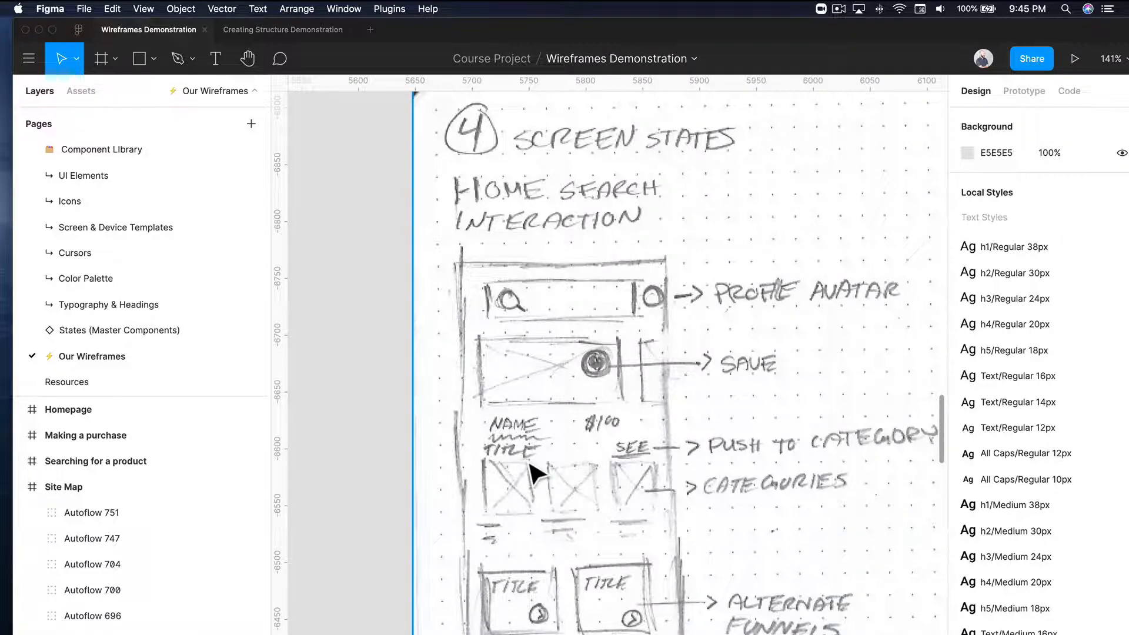
scroll(735, 486, "right", 2)
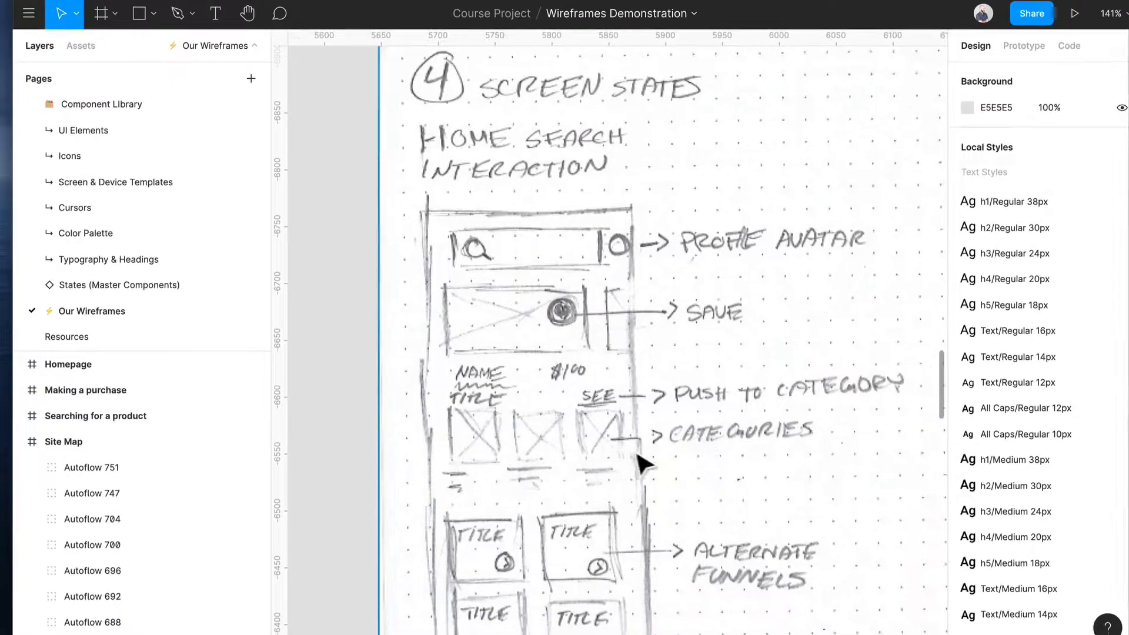
scroll(645, 469, "down", 4)
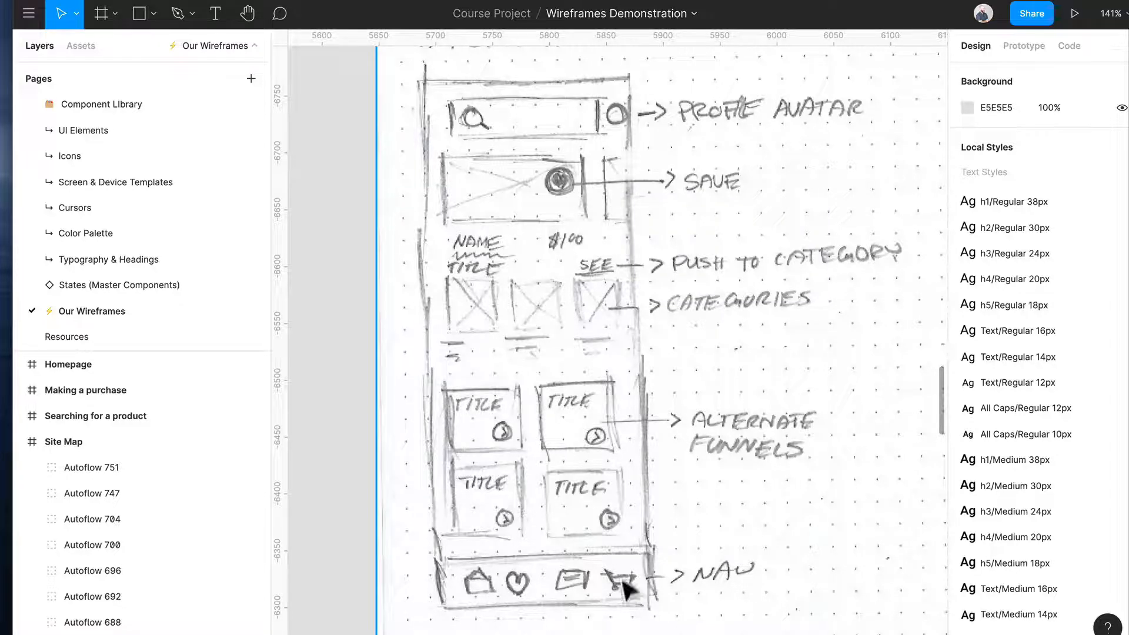
scroll(594, 496, "down", 6)
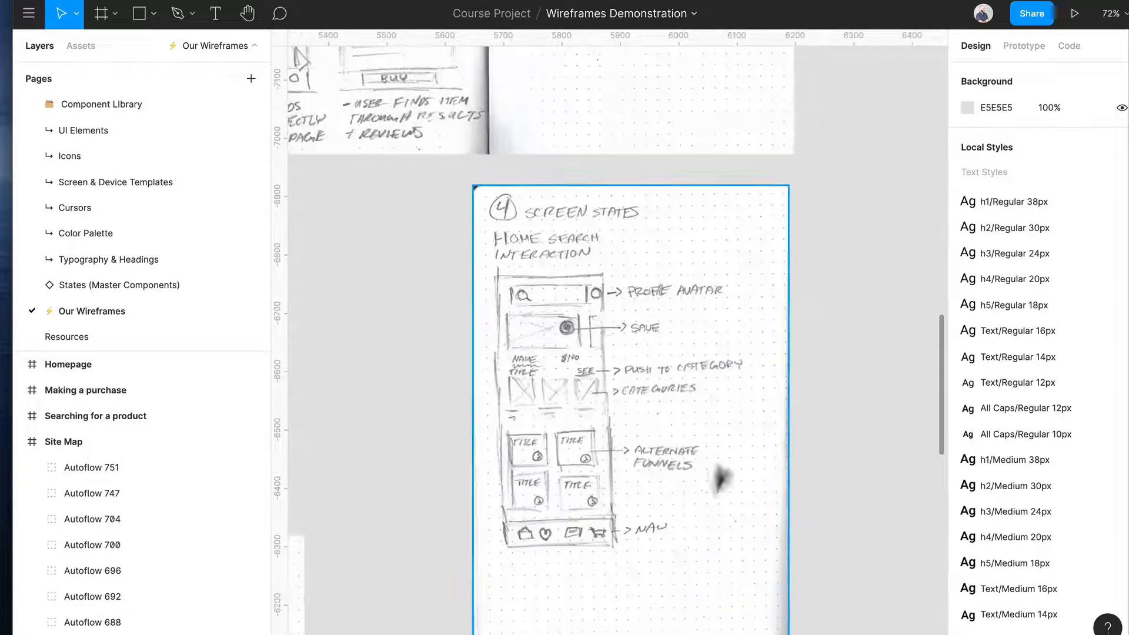
scroll(625, 511, "left", 3)
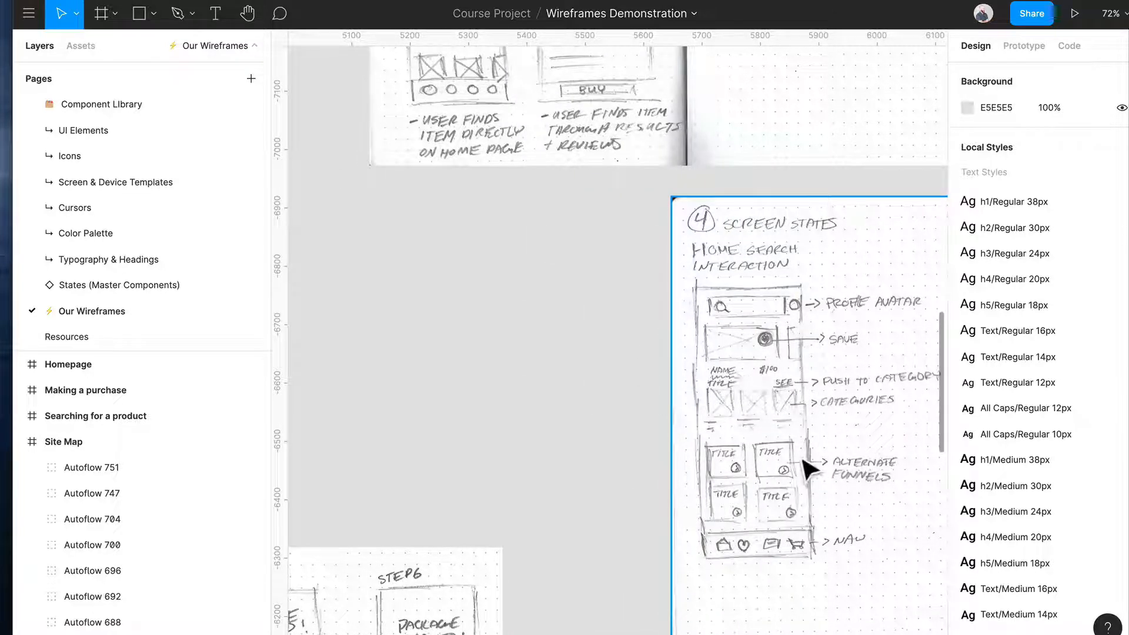
scroll(609, 379, "left", 8)
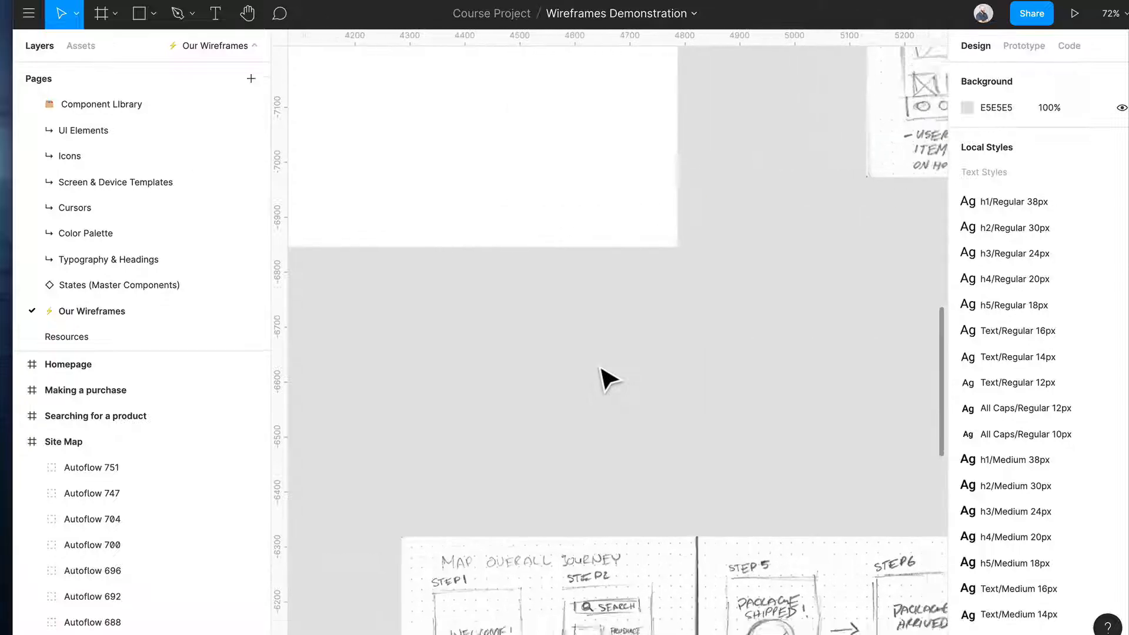
Step: Return from the sketches to the blank Homepage frame beneath the site map and inspect it in full
scroll(599, 369, "down", 4)
scroll(601, 369, "left", 7)
scroll(602, 367, "up", 6)
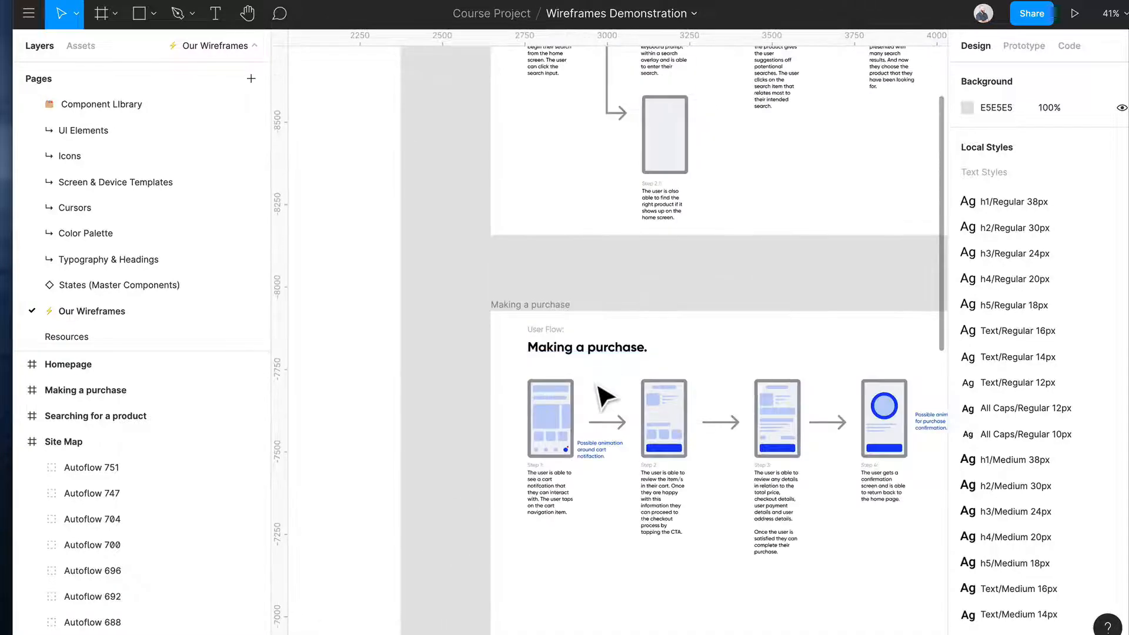
scroll(606, 396, "down", 8)
scroll(606, 397, "left", 12)
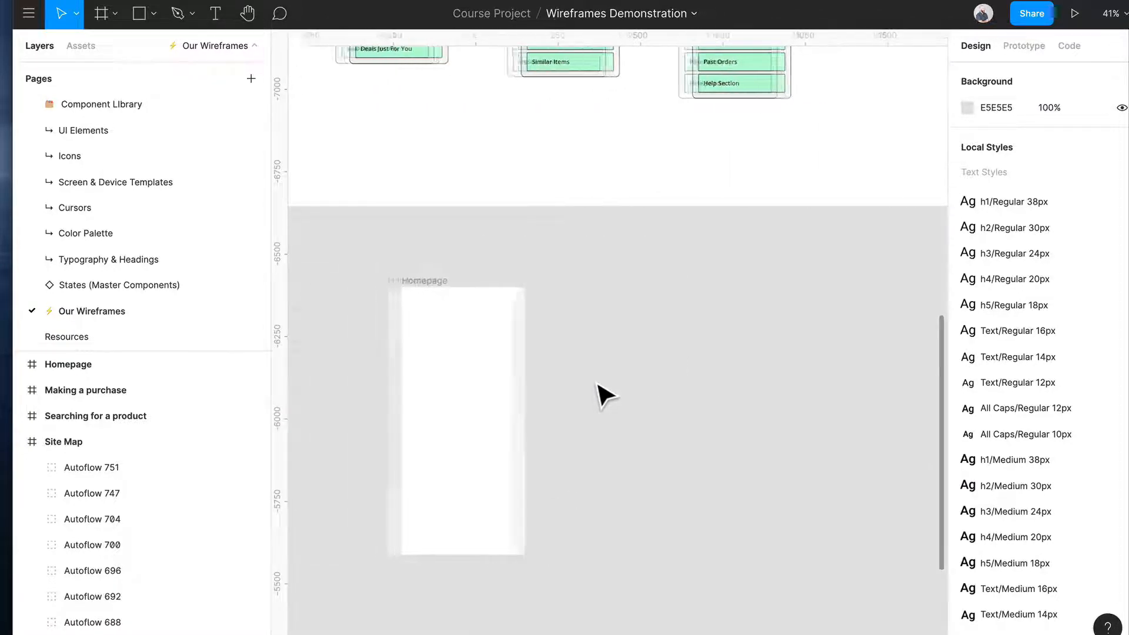
scroll(606, 396, "left", 3)
left_click(559, 415)
scroll(559, 416, "up", 5)
scroll(559, 416, "down", 2)
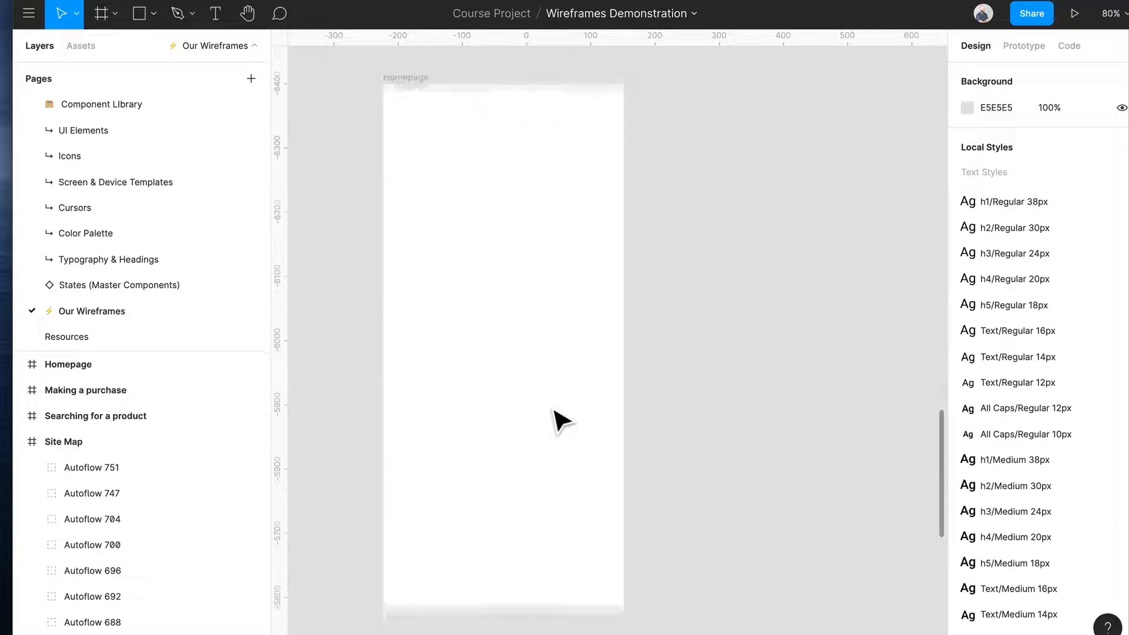
left_click(483, 409)
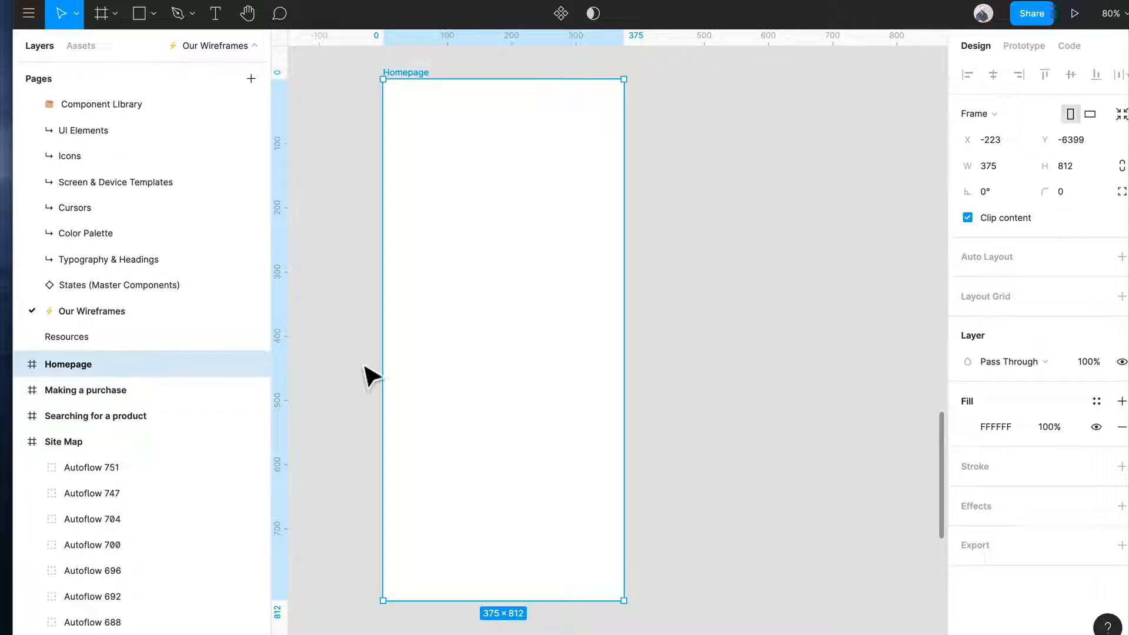
left_click(353, 457)
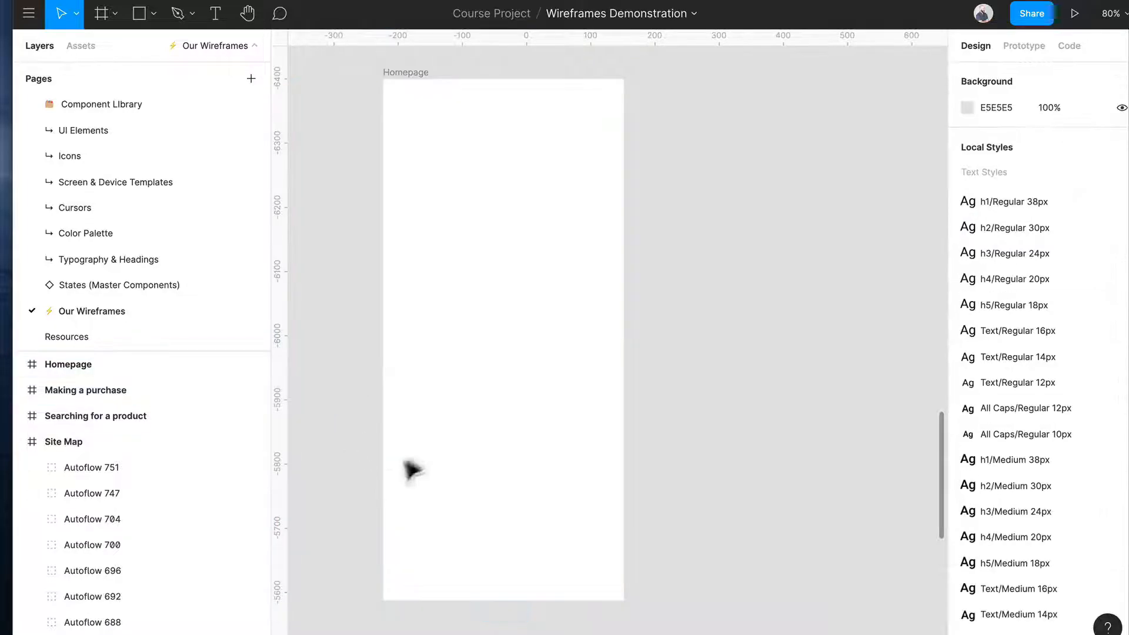
Step: Place the four-icon navigation bar component from UI Elements / Navigation & Containers along the bottom edge of the Homepage frame
left_click(76, 47)
left_click(24, 168)
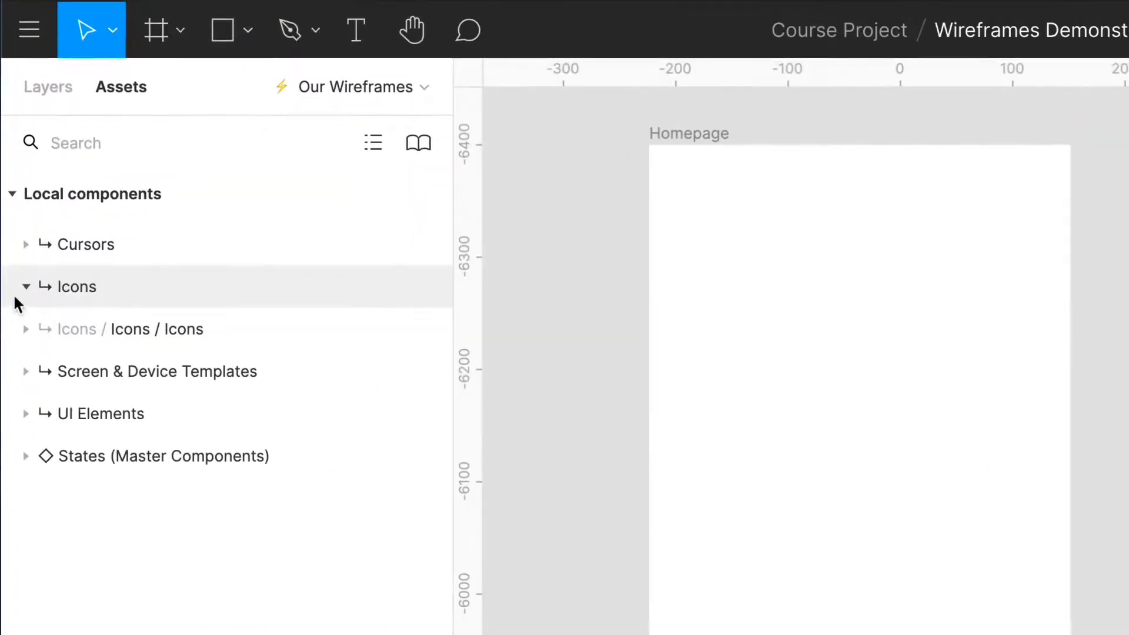
left_click(26, 286)
left_click(26, 371)
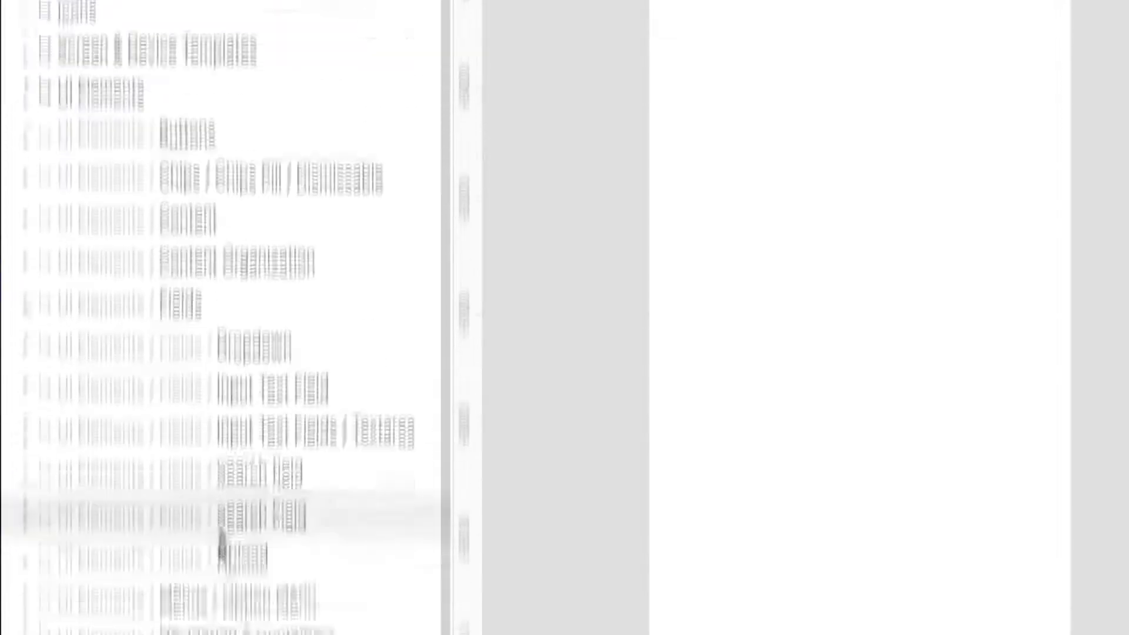
left_click(26, 390)
scroll(76, 364, "down", 1)
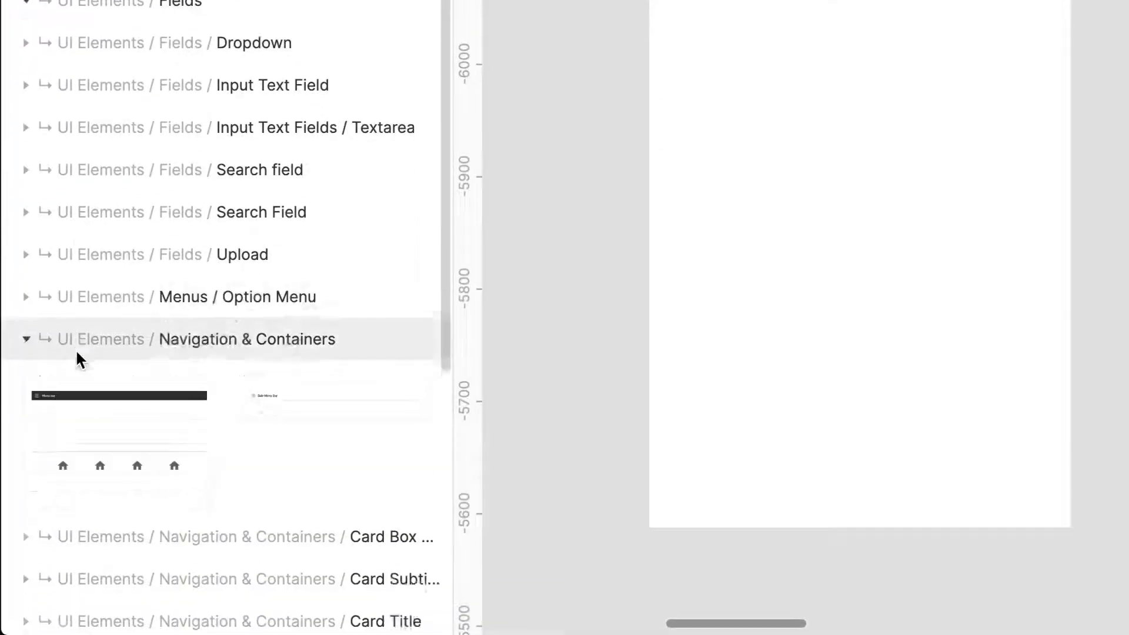
scroll(80, 359, "down", 4)
left_click_drag(100, 255, 873, 507)
scroll(858, 465, "up", 5)
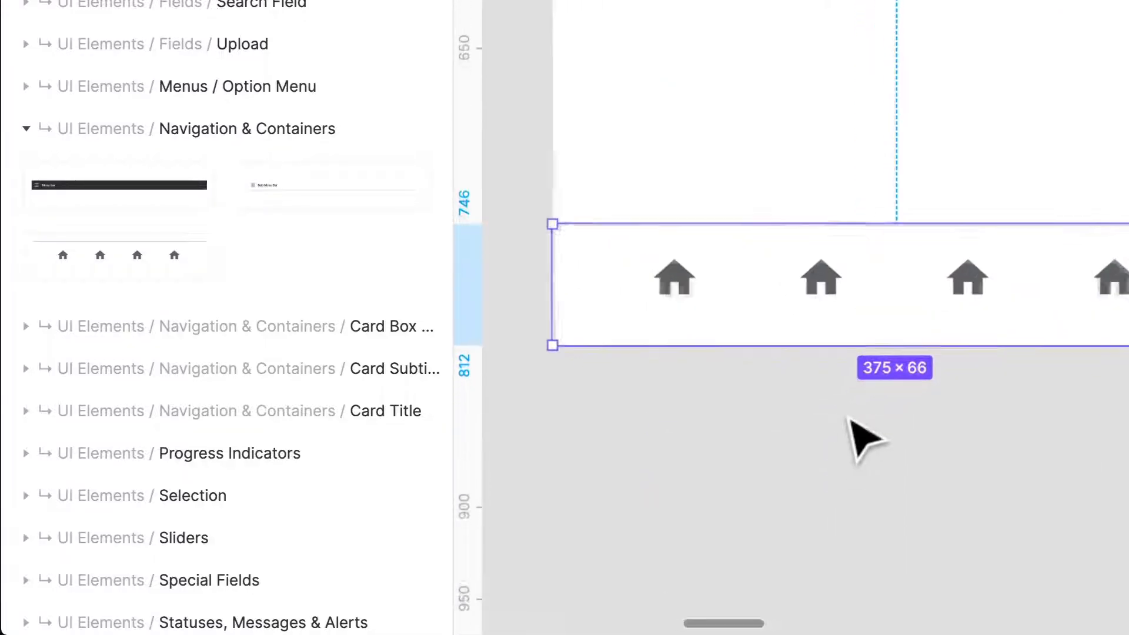
left_click(851, 421)
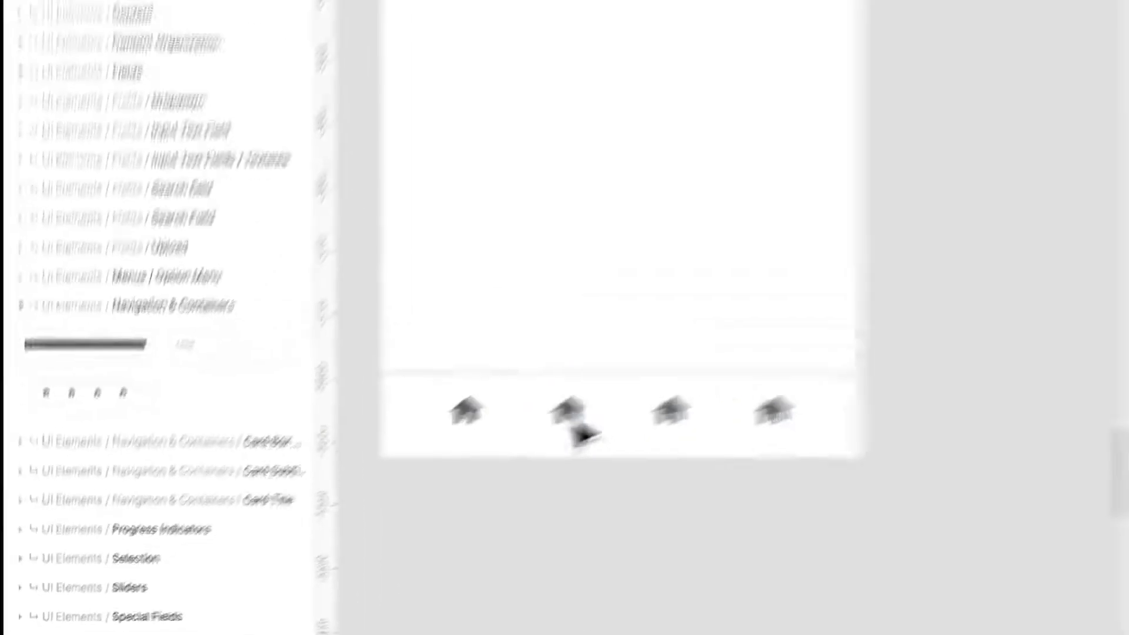
Step: Search the components for "hear" and try to place the filled heart over the navigation bar's second icon
left_click(830, 295)
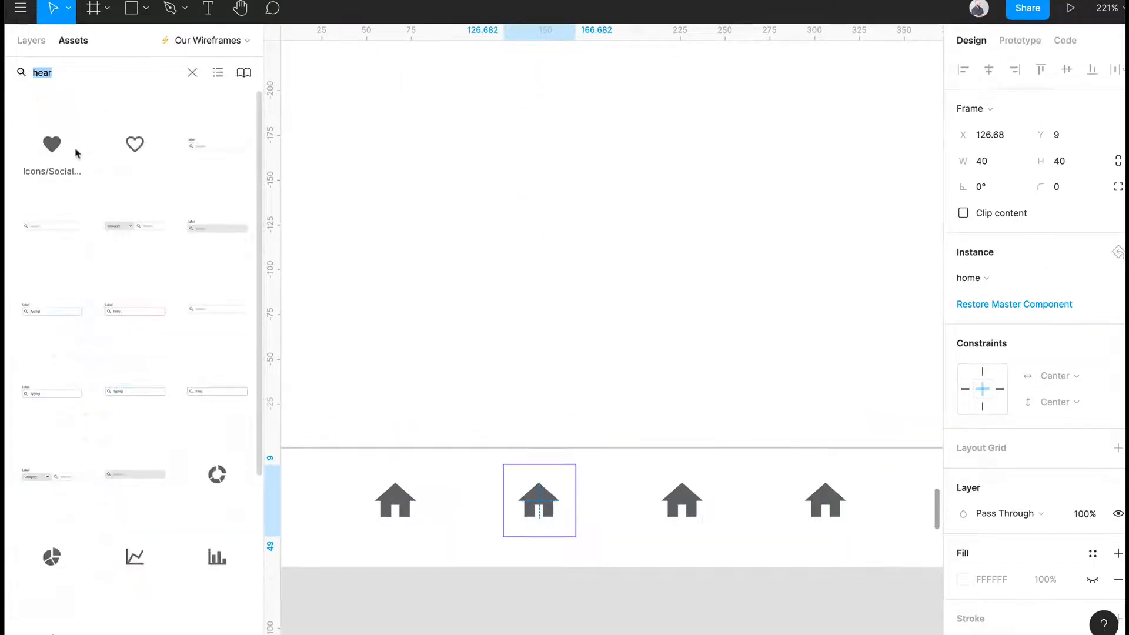
left_click_drag(53, 148, 553, 503)
key("super+z")
Step: Swap the navigation bar's second home icon instance for the "heart filled" icon from the Social icon set
left_click(549, 502)
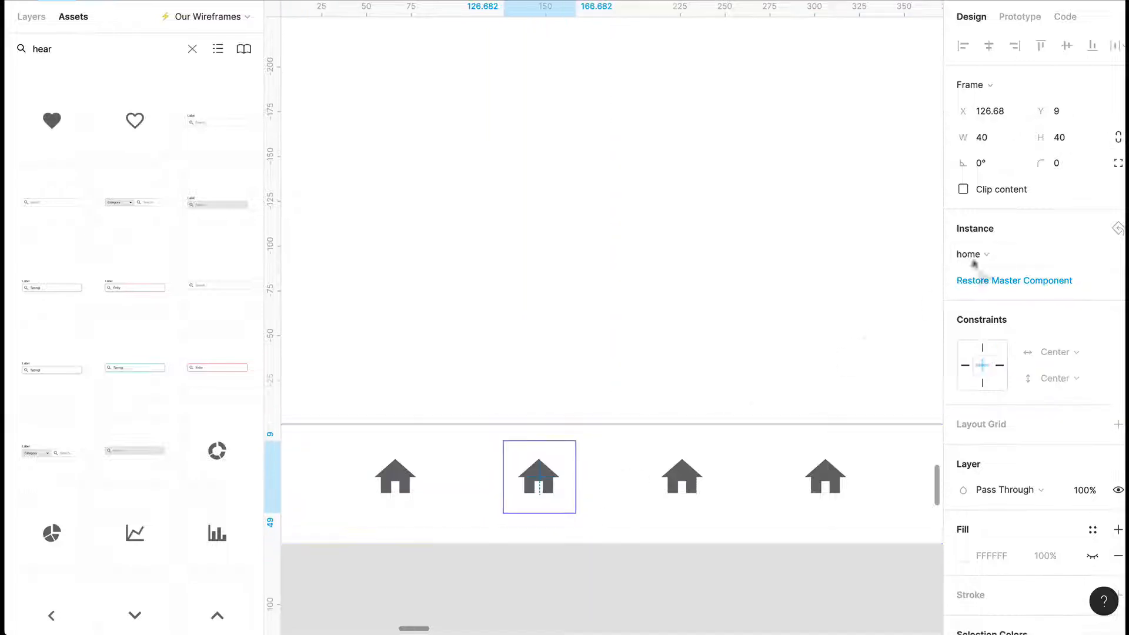
left_click(987, 254)
mouse_move(978, 379)
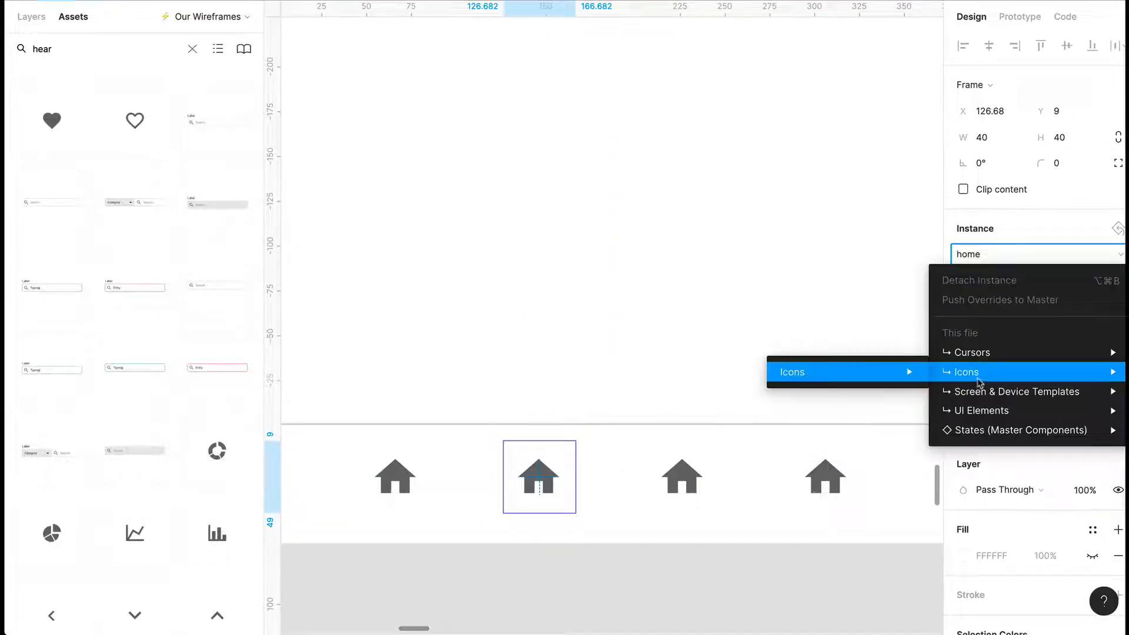
mouse_move(906, 371)
mouse_move(723, 423)
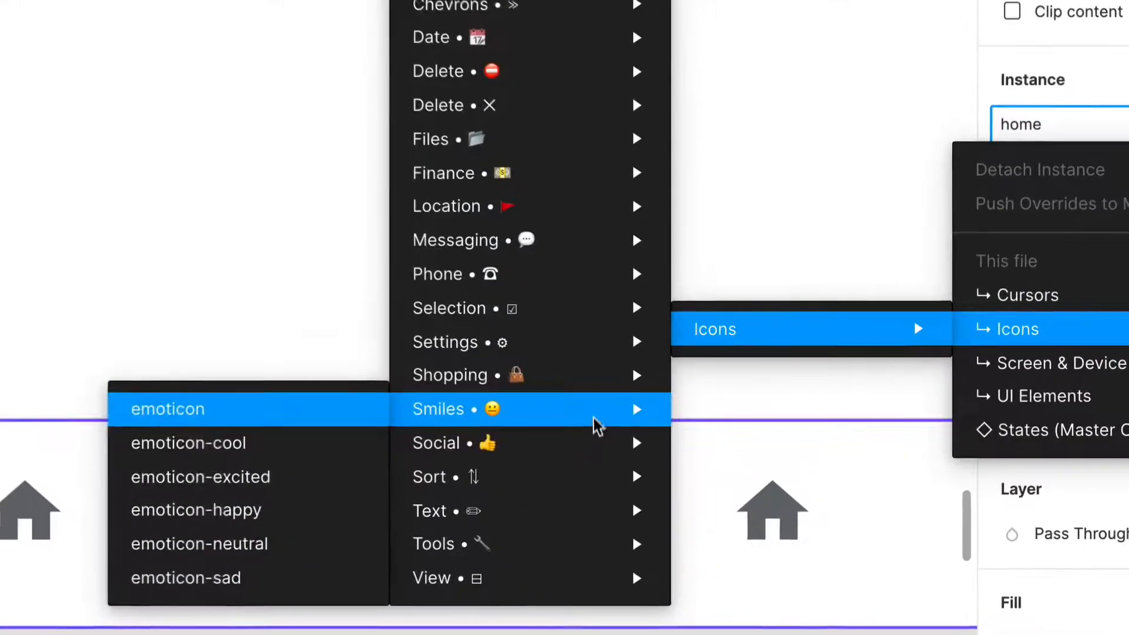
mouse_move(595, 438)
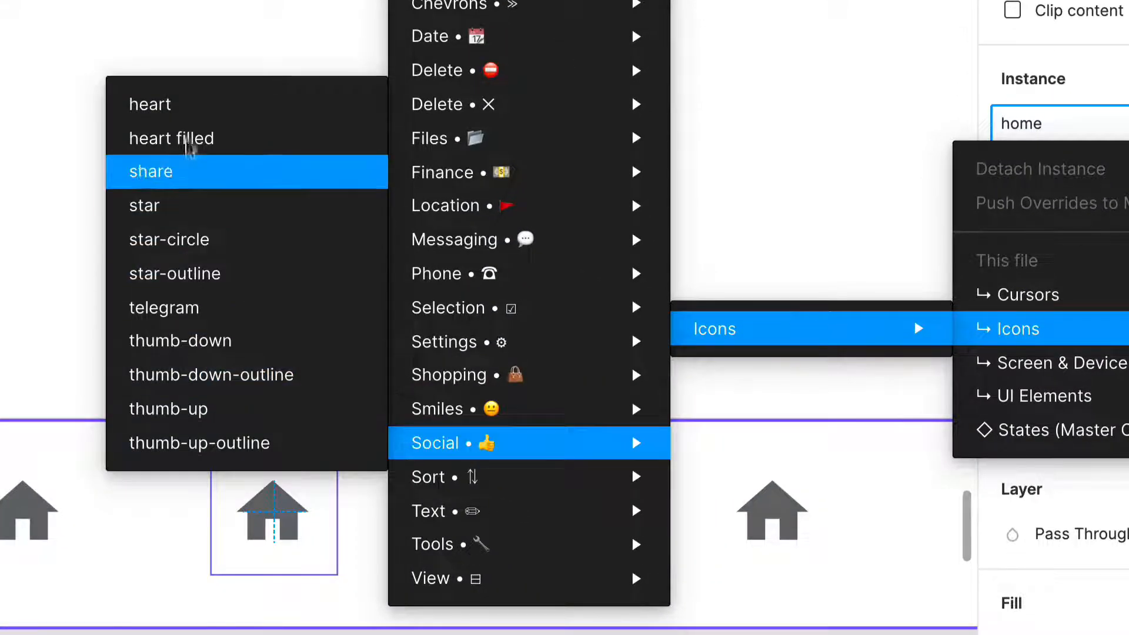
left_click(189, 152)
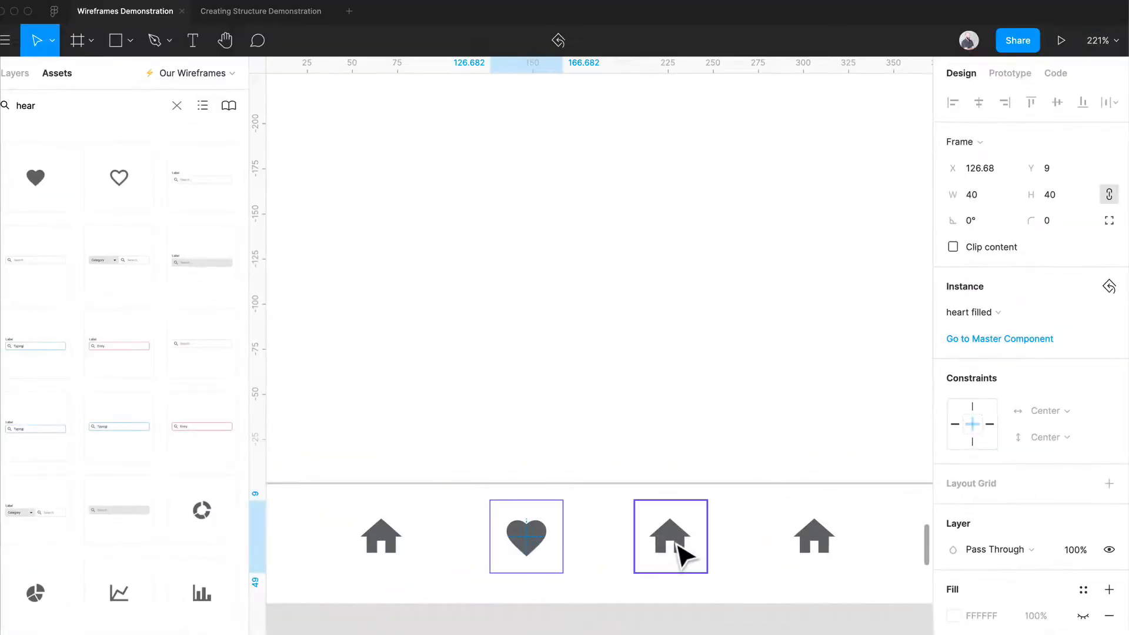
Step: Swap the navigation bar's third home icon instance for the "account" icon
left_click(676, 545)
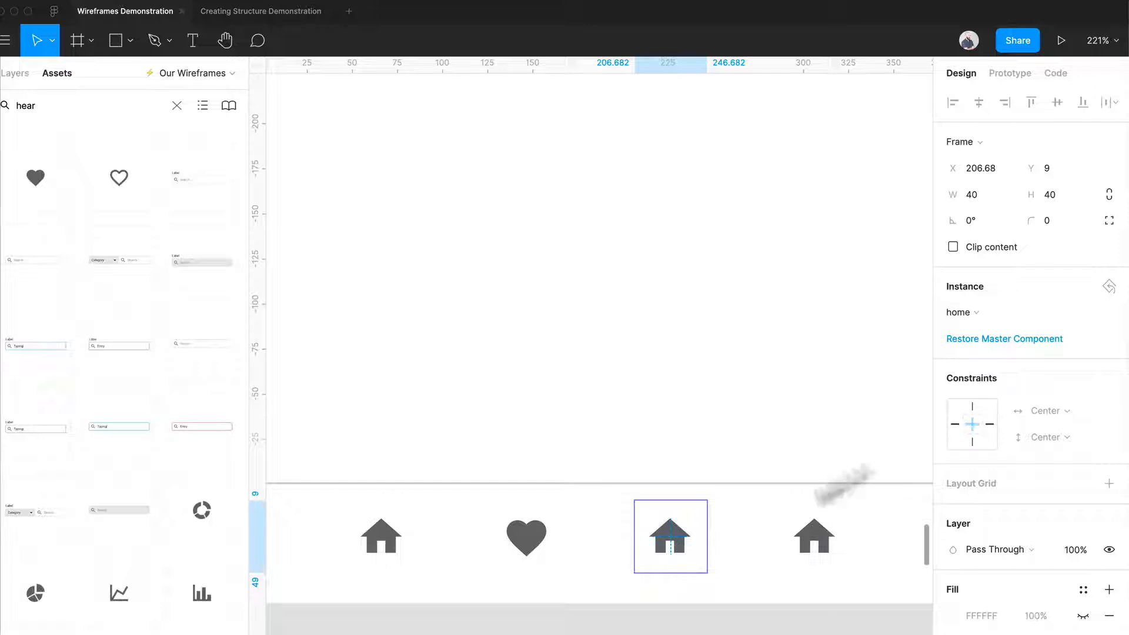
left_click(998, 311)
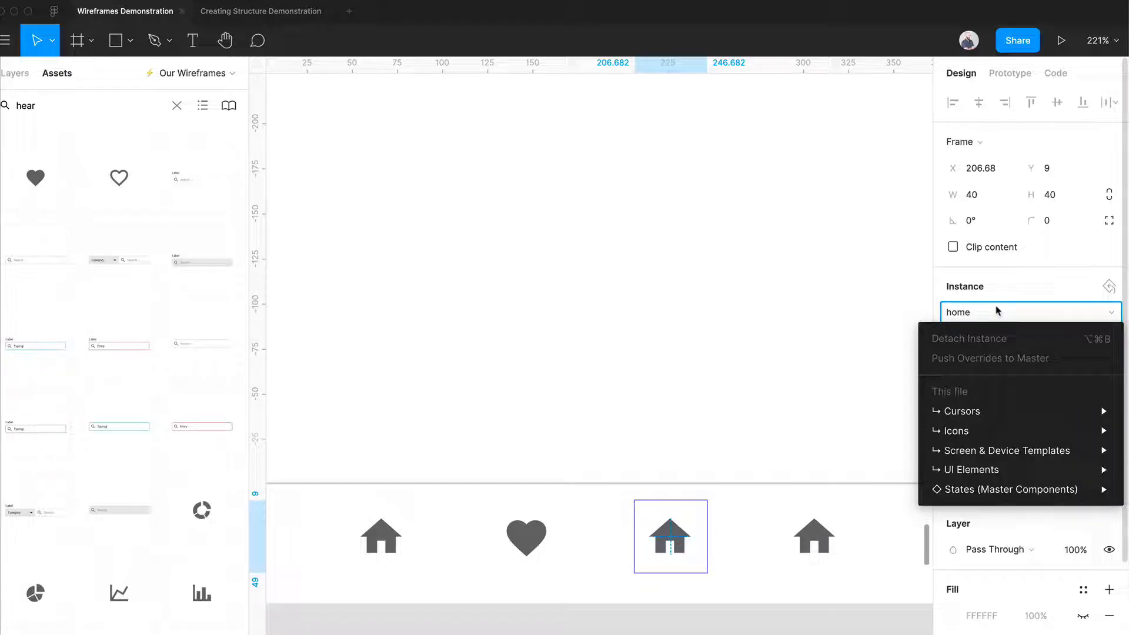
mouse_move(1009, 432)
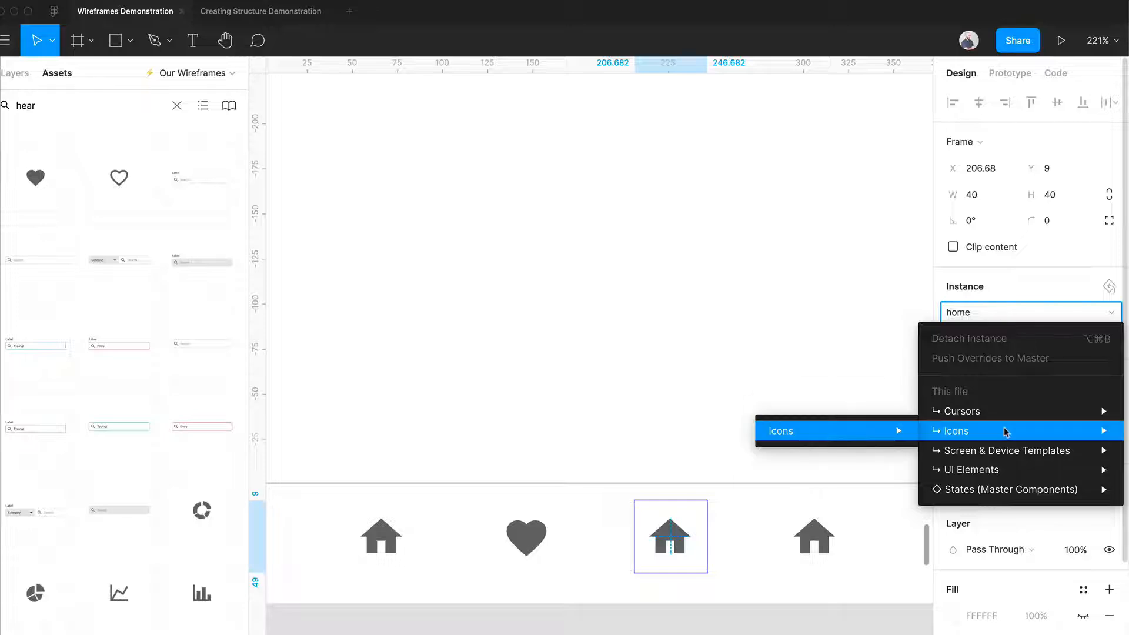
mouse_move(857, 438)
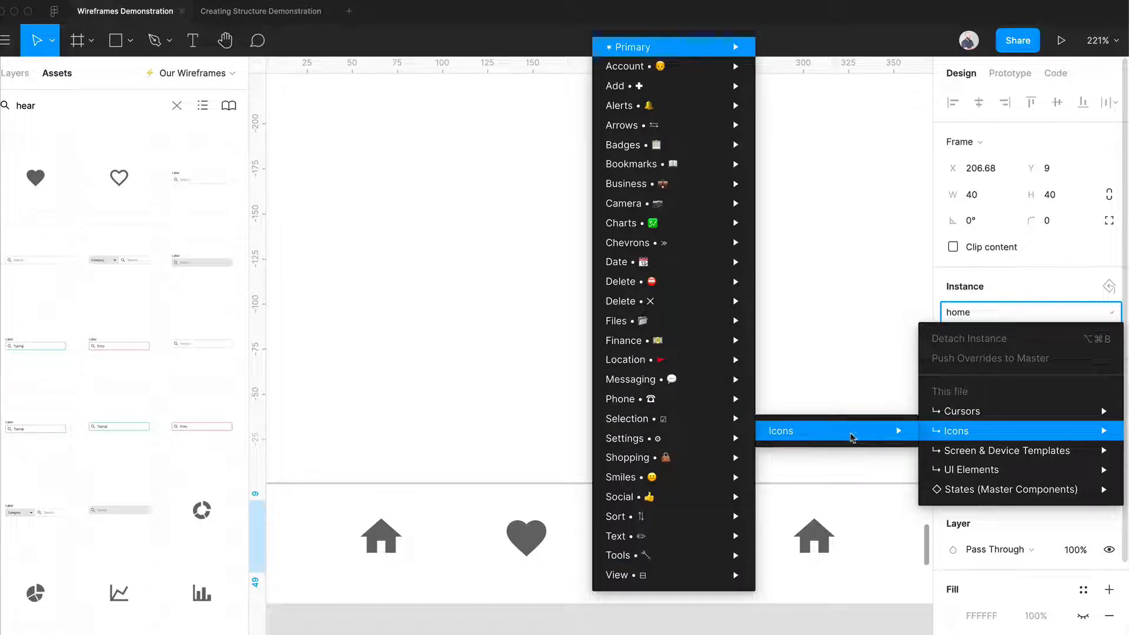
mouse_move(680, 369)
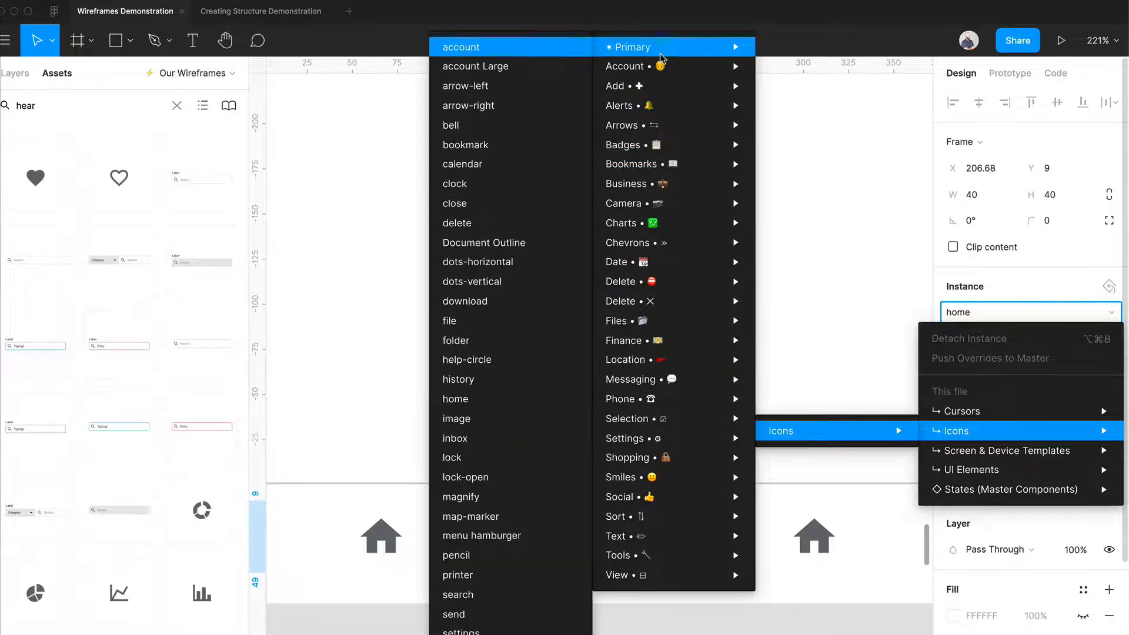
mouse_move(660, 69)
left_click(495, 67)
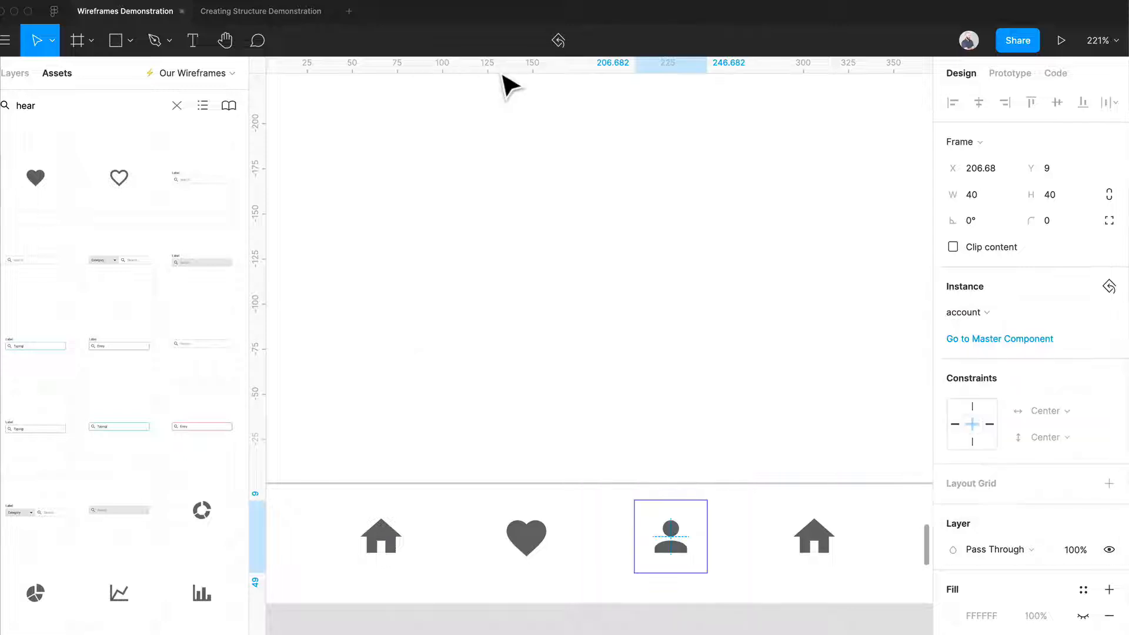
Step: Swap the navigation bar's fourth home icon instance for the "cart" icon from the Shopping icon set
scroll(697, 365, "right", 3)
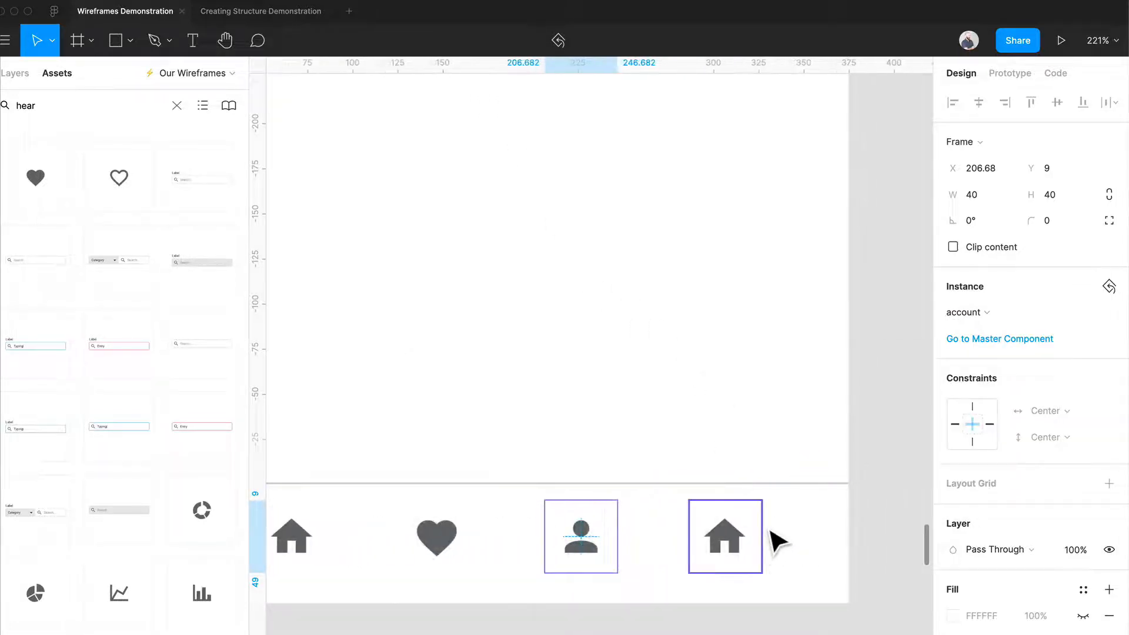
left_click(738, 541)
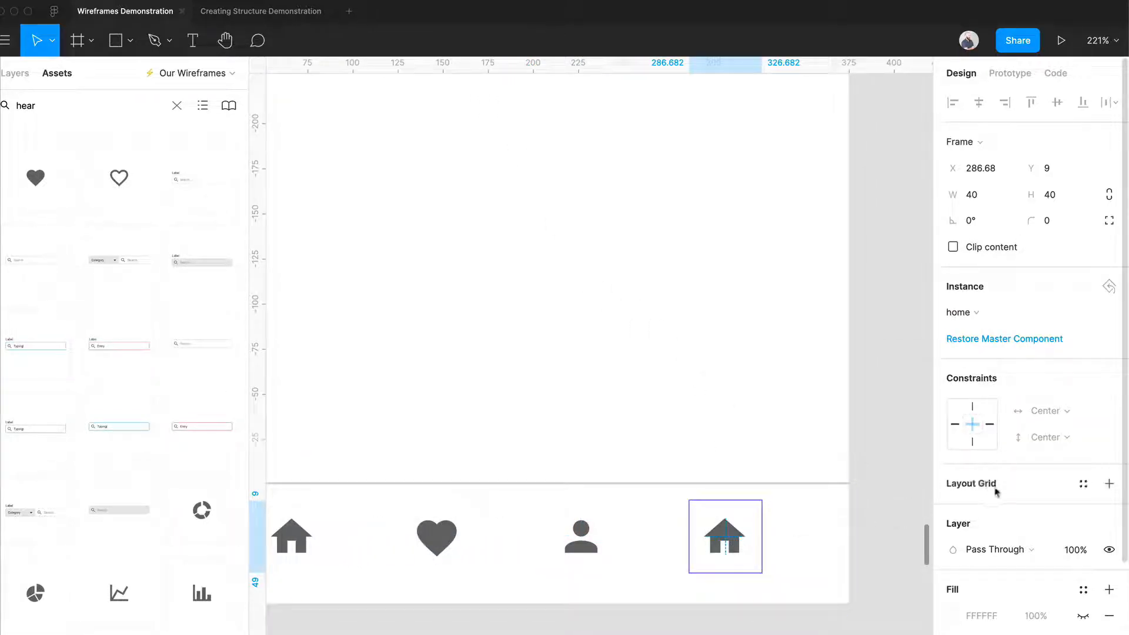
left_click(959, 312)
mouse_move(973, 434)
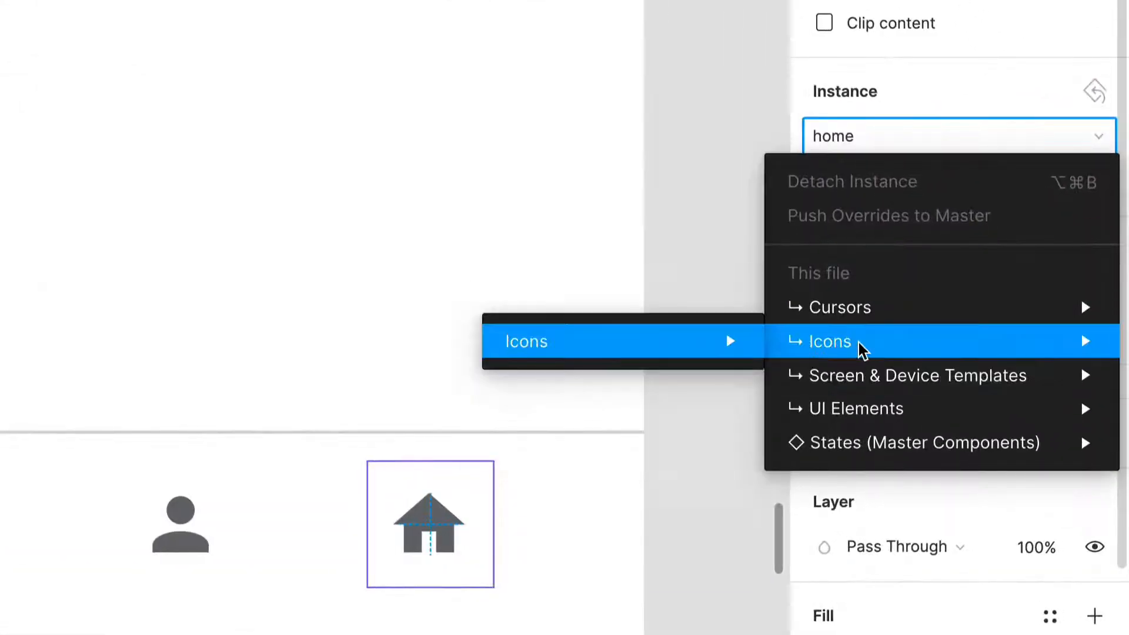
mouse_move(496, 352)
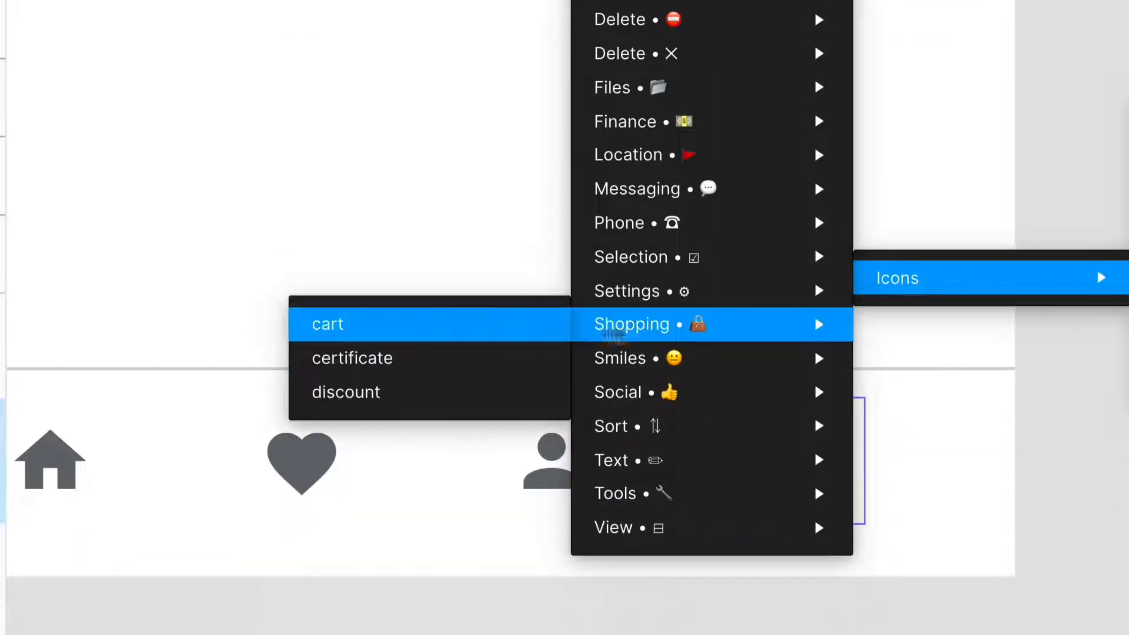
left_click(462, 323)
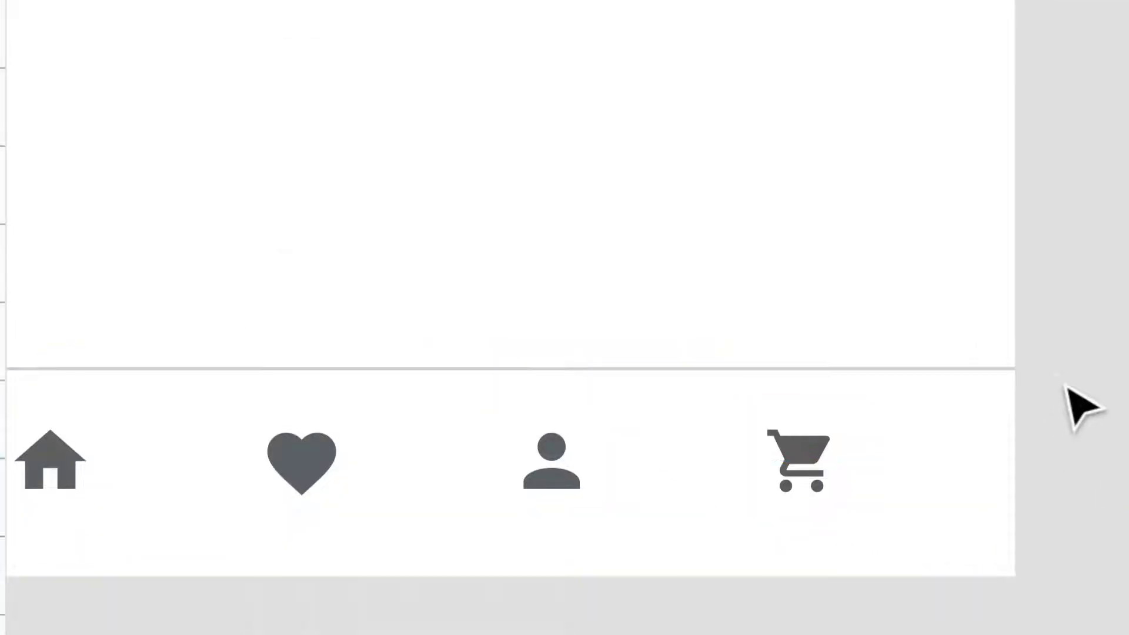
Step: Set the layer opacity of the navigation bar's heart, account and cart icons to 40%, leaving the home icon out
scroll(1084, 403, "down", 3)
scroll(1070, 396, "up", 3)
left_click(802, 595)
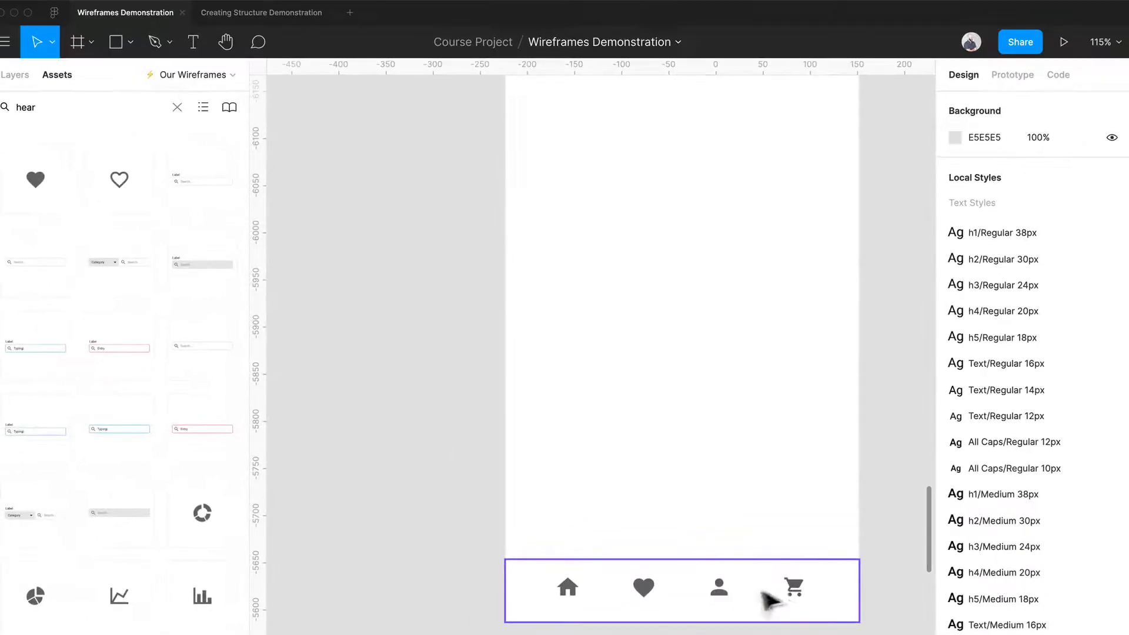
scroll(764, 599, "right", 3)
double_click(757, 600)
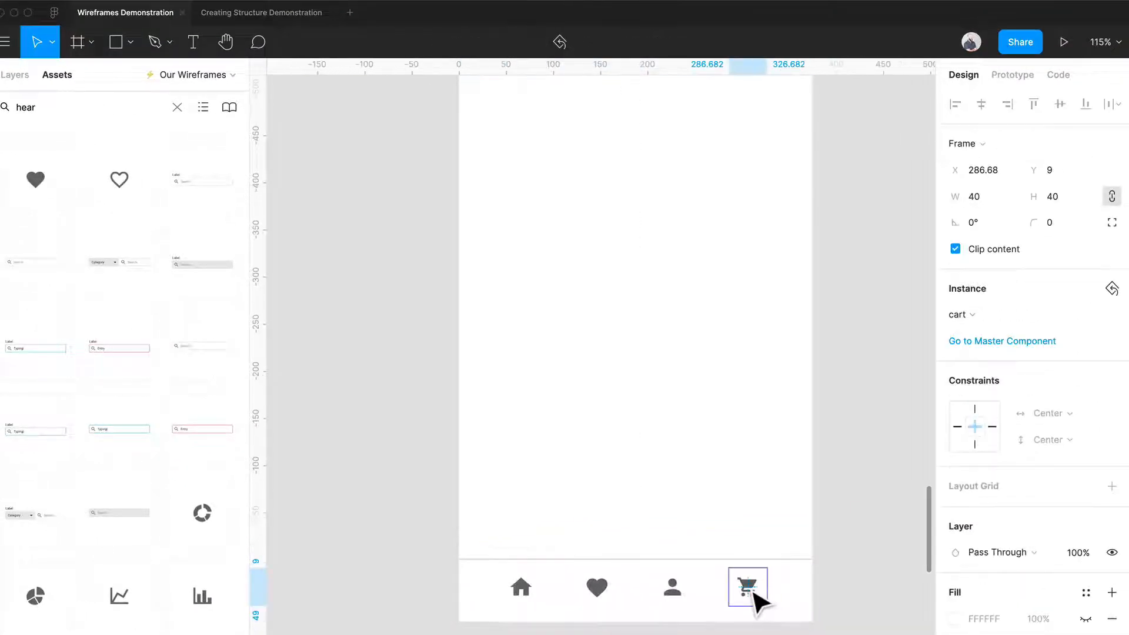
left_click(677, 594, "shift")
left_click(601, 593, "shift")
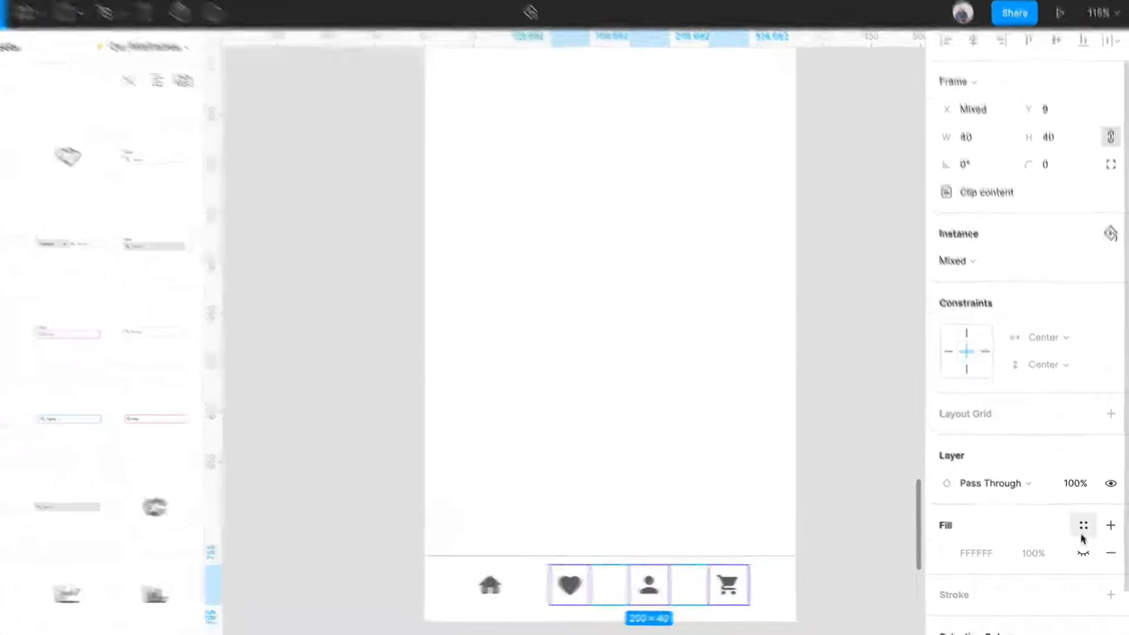
left_click(1082, 554)
double_click(1045, 398)
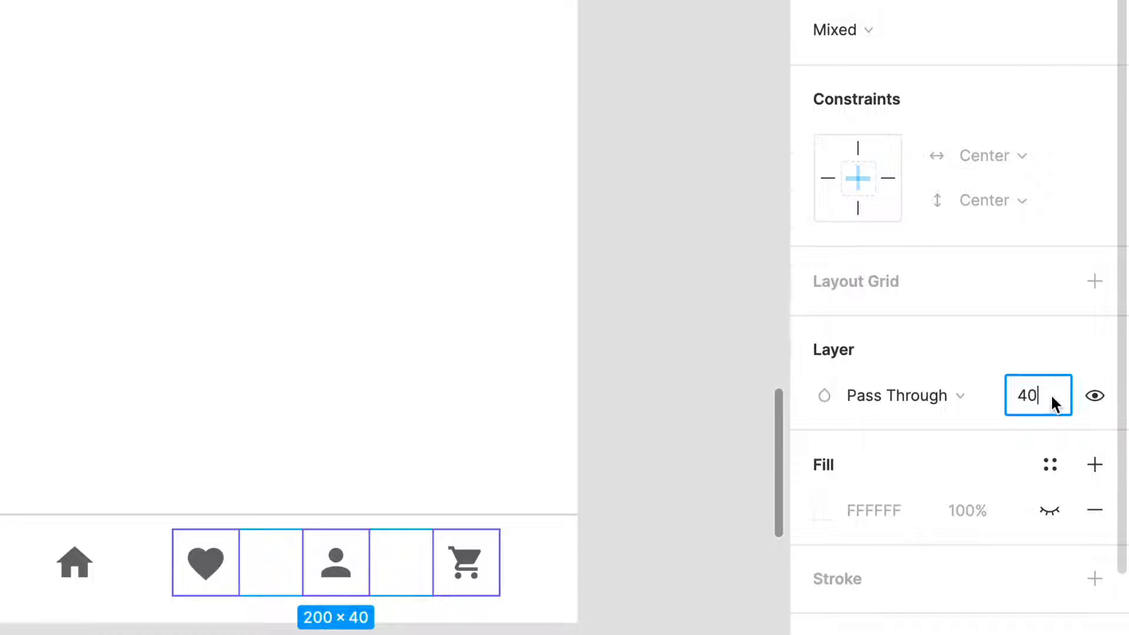
type("40")
key("Return")
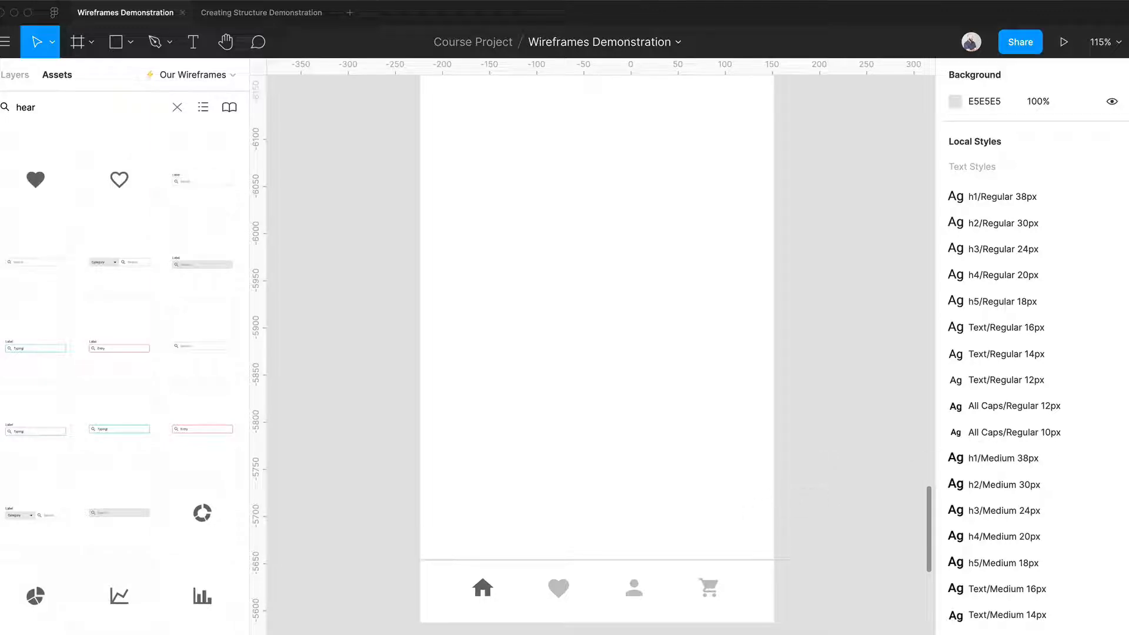
Step: Clear the component search to list all local component categories for the upper part of the Homepage
scroll(629, 229, "up", 5)
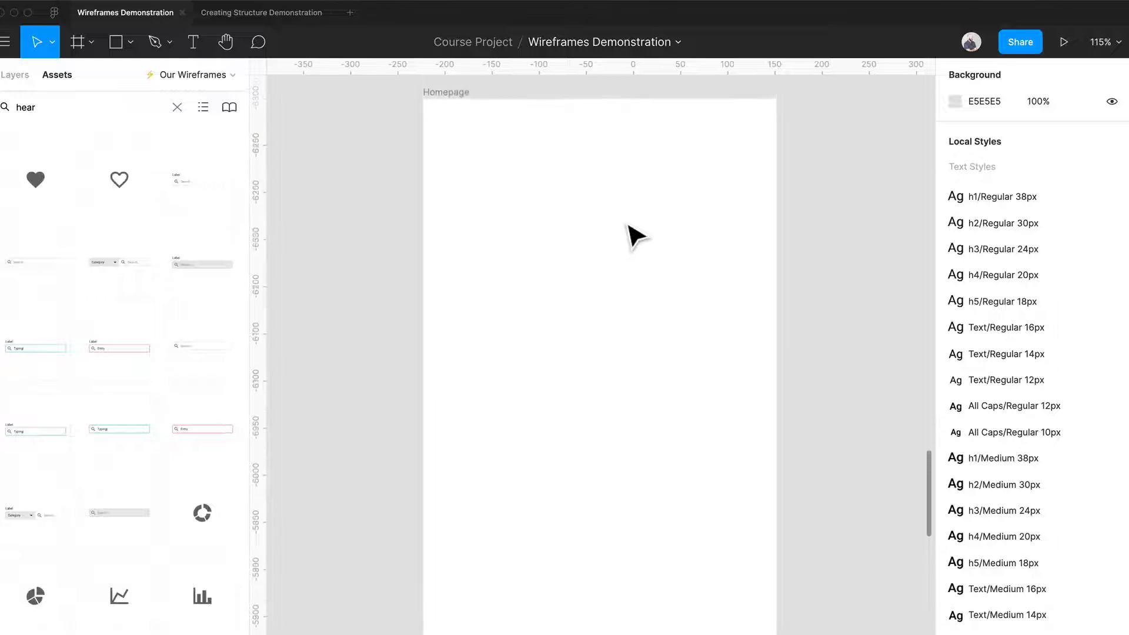
scroll(635, 235, "up", 3)
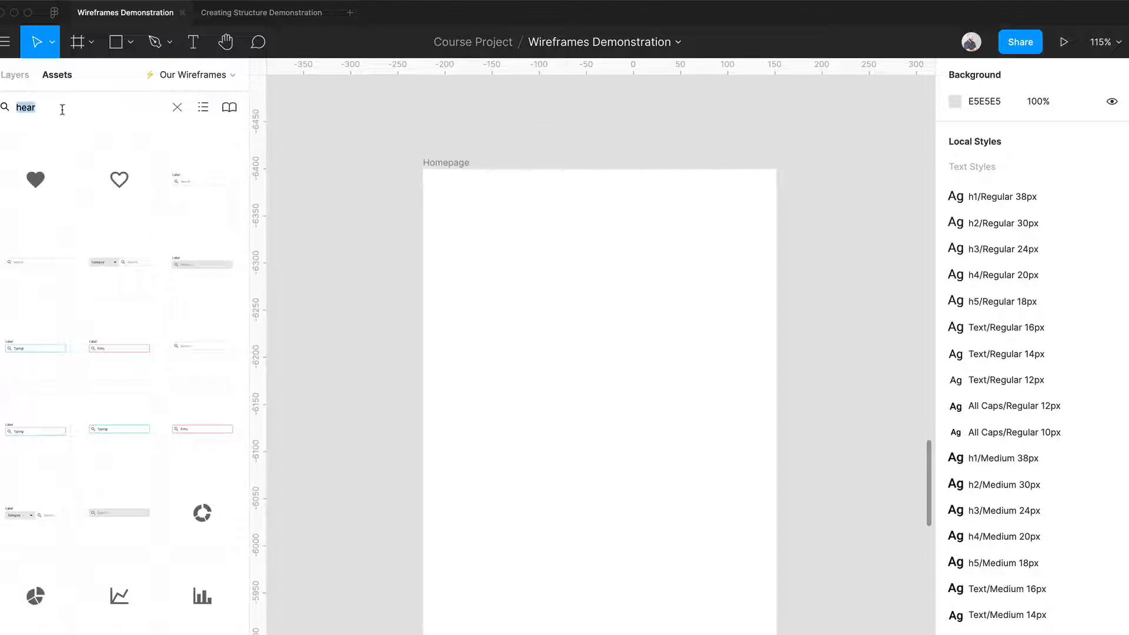
left_click(179, 108)
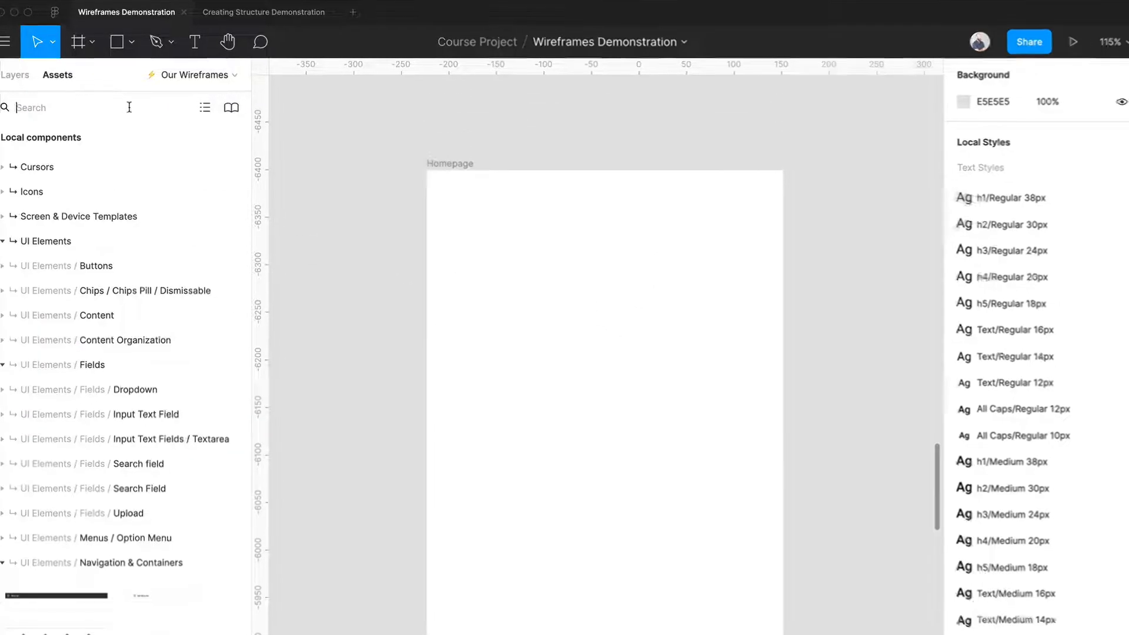
Step: Place the unlabelled search field component near the top of the Homepage frame and widen it evenly from its centre to 313 px
type("sear")
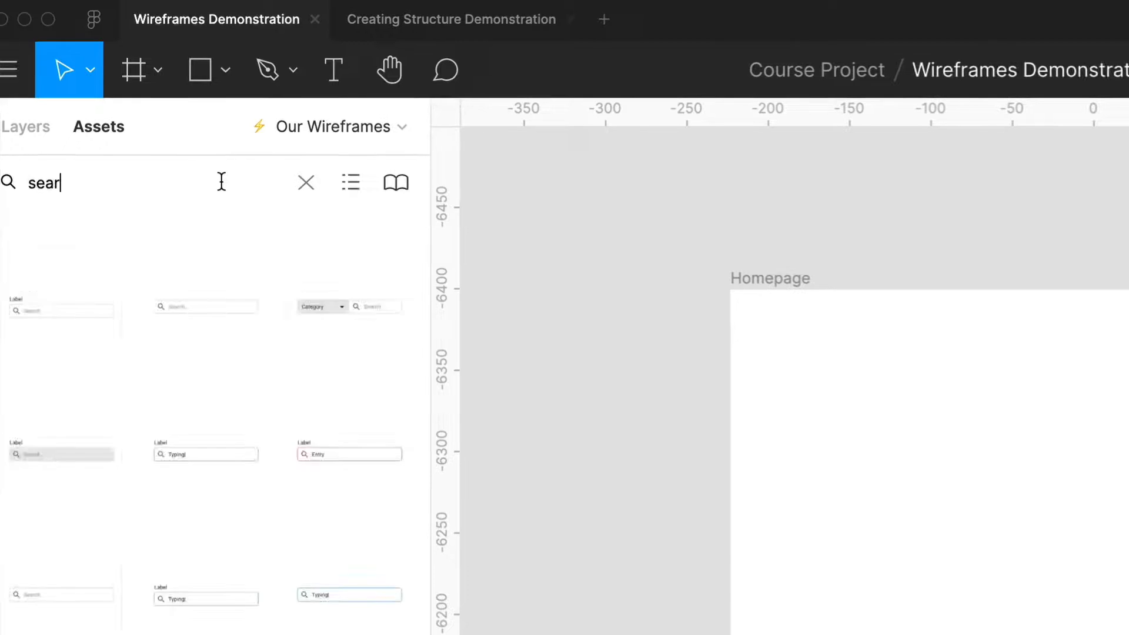
left_click_drag(194, 294, 1058, 386)
left_click_drag(571, 351, 719, 357)
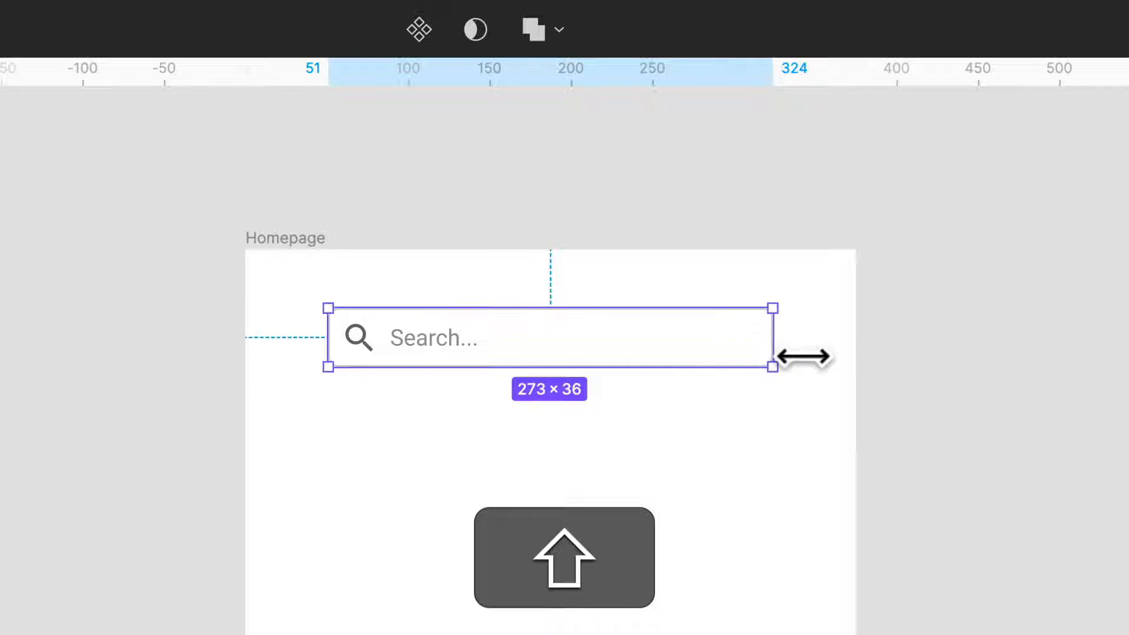
key("alt")
left_click_drag(806, 355, 832, 365)
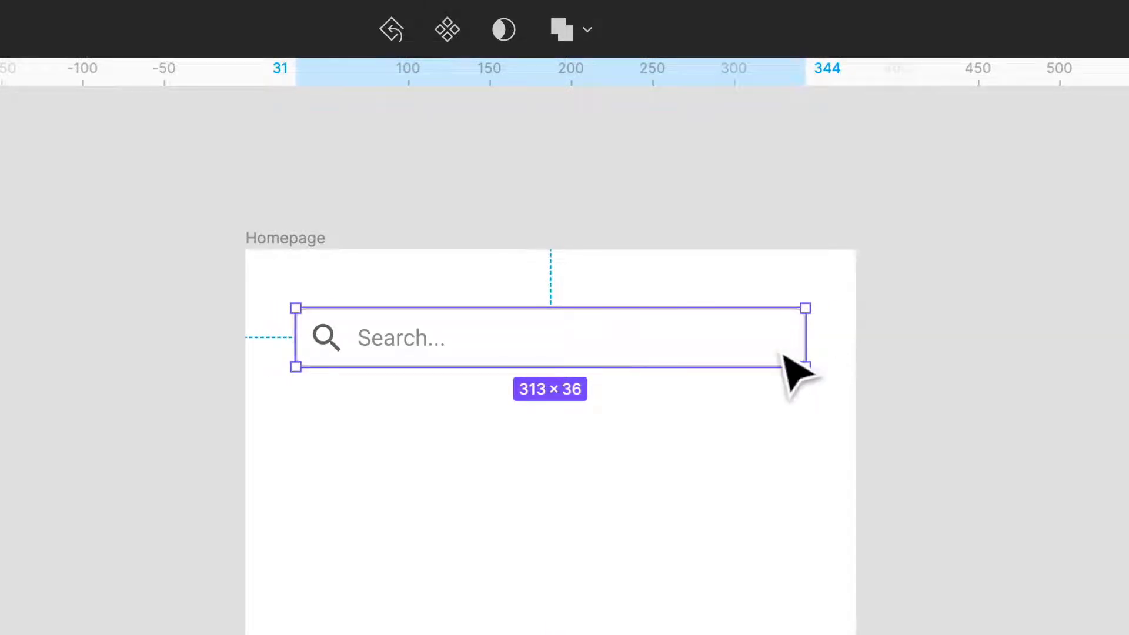
left_click(929, 318)
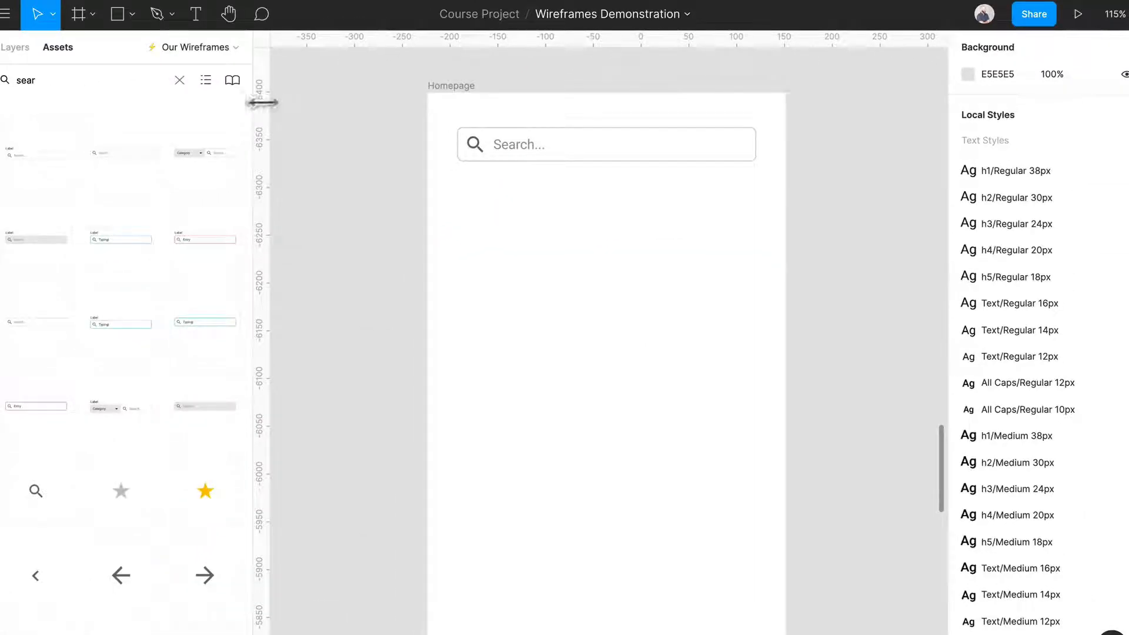
Step: Add a "Hello" greeting with the persona's first name below the search field, and set the text box to auto width
key("t")
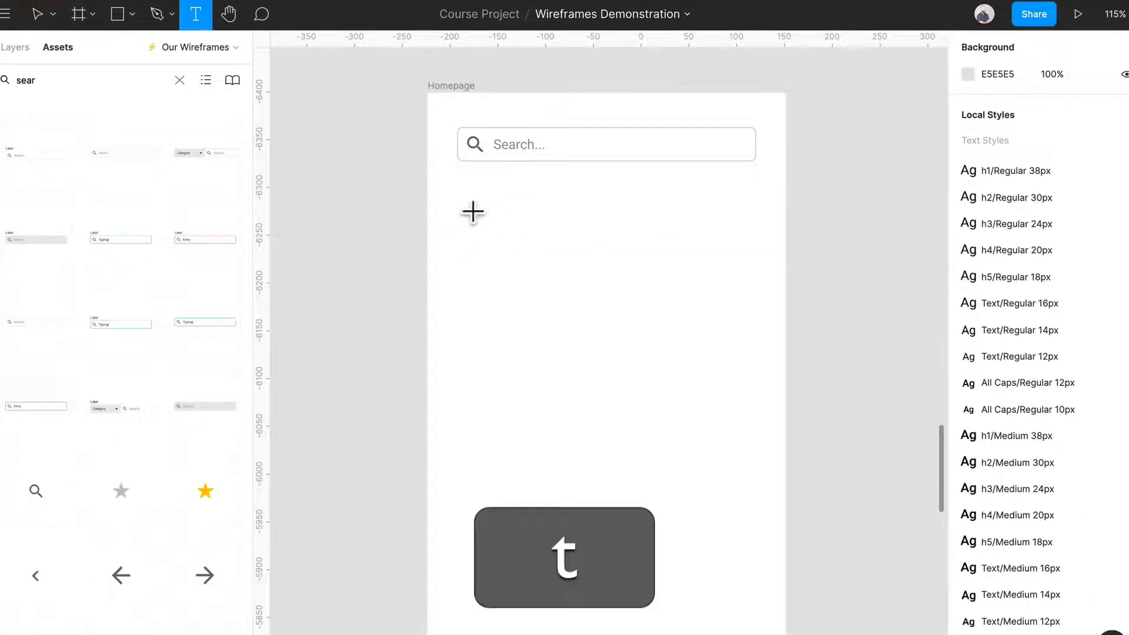
left_click_drag(456, 195, 619, 257)
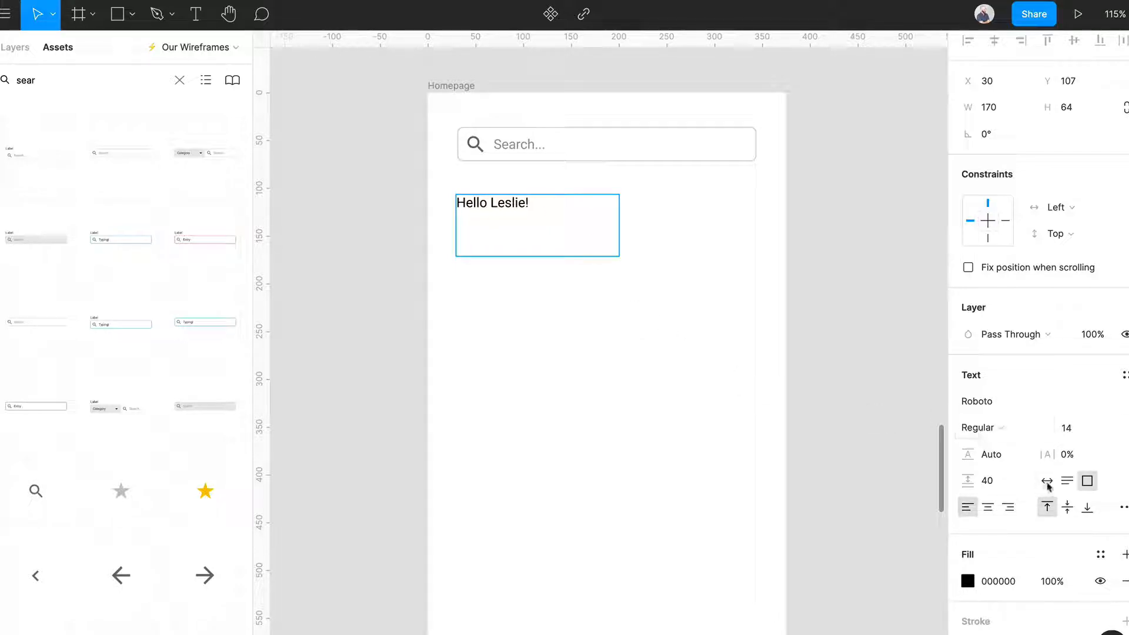
left_click(1047, 482)
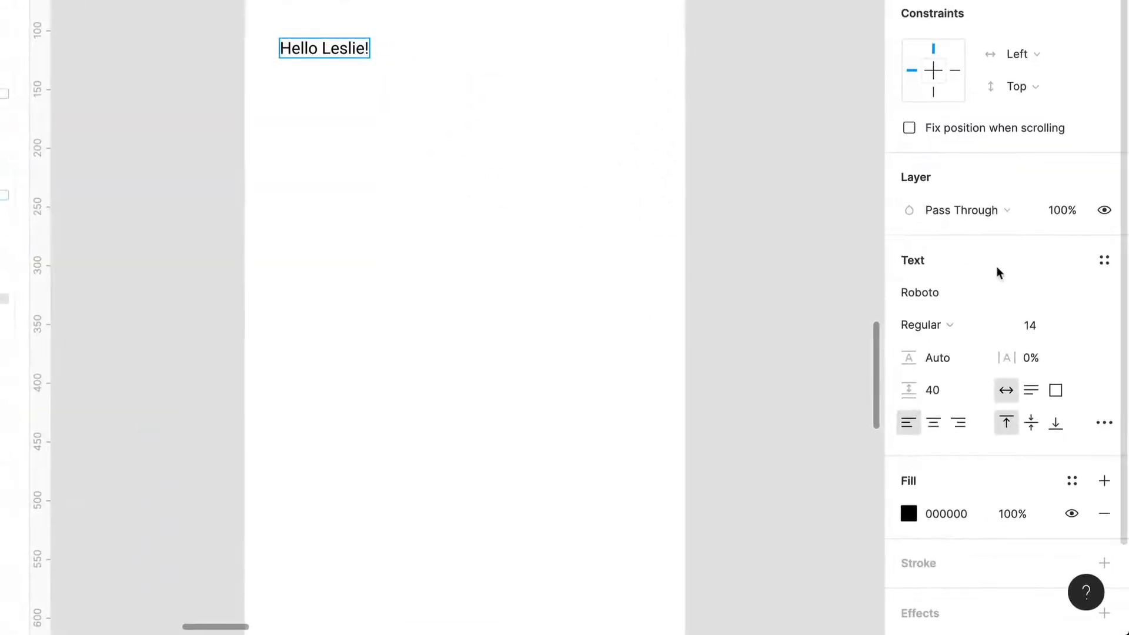
Step: Try the h1/Medium 38px text style on the greeting
key("ctrl+a")
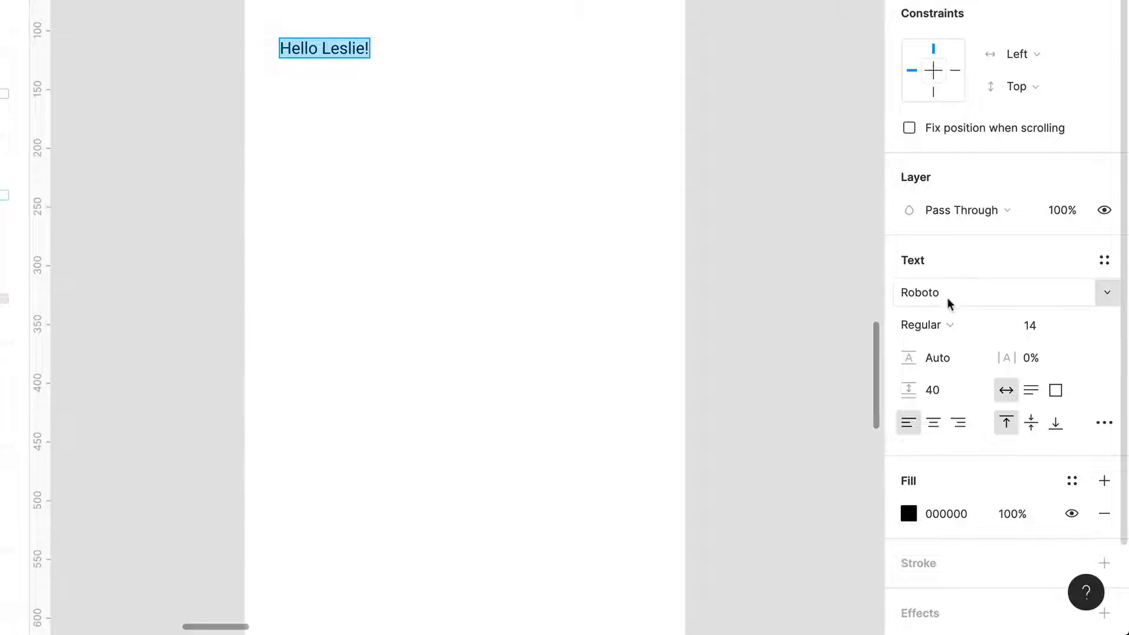
left_click(1105, 260)
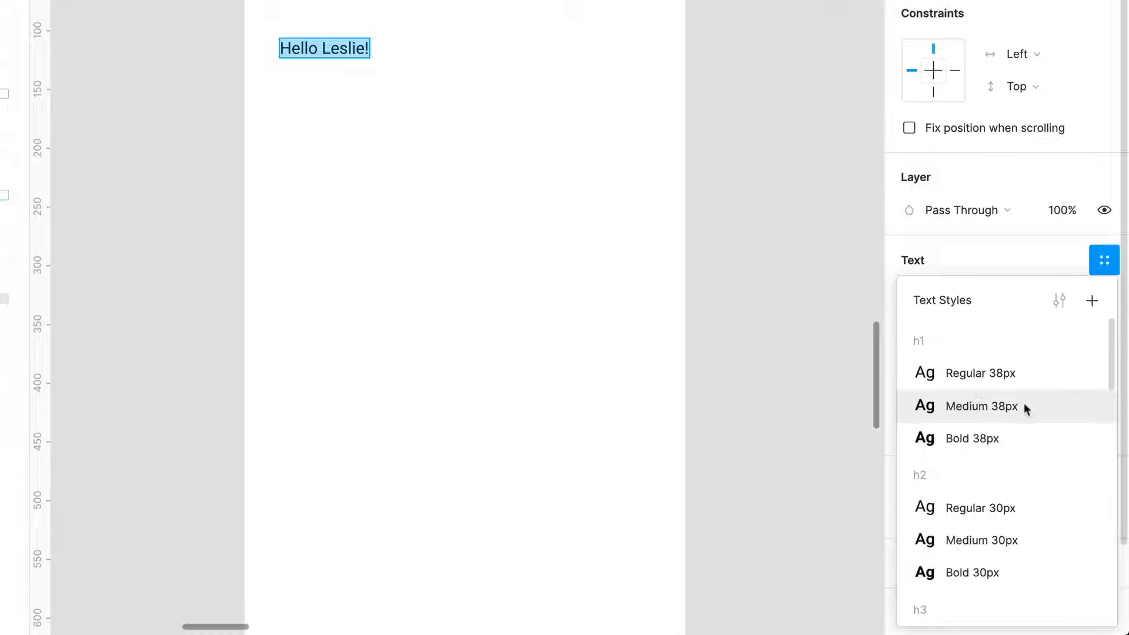
left_click(980, 415)
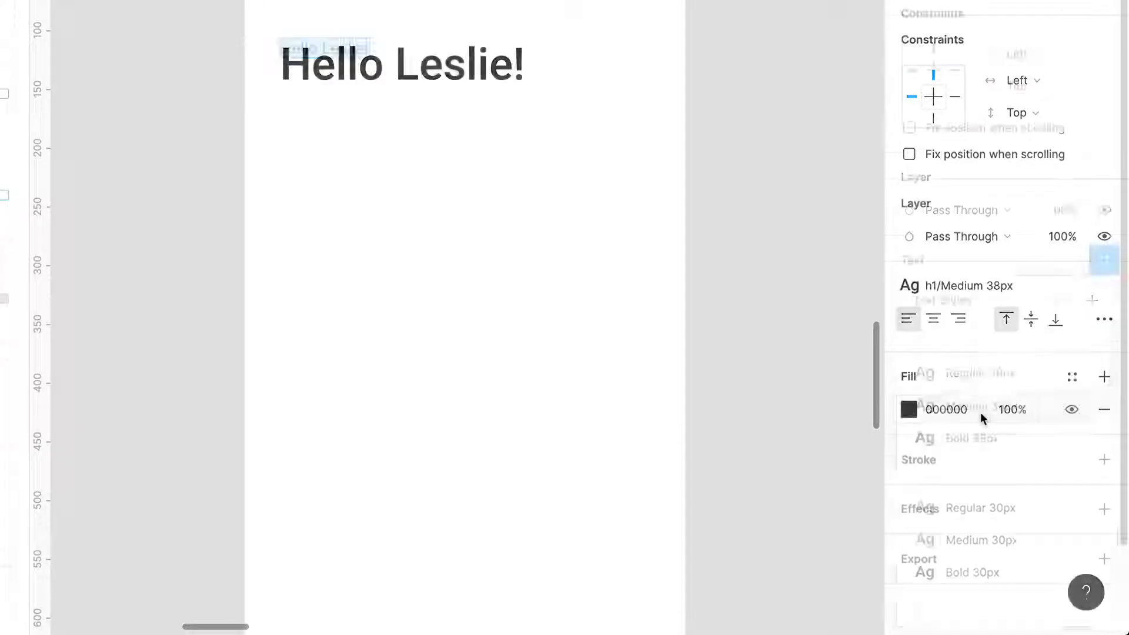
Step: Apply the h3/Medium 24px text style to the greeting and move it up closer to the search field, to about Y 96
left_click(1007, 285)
scroll(1009, 481, "down", 5)
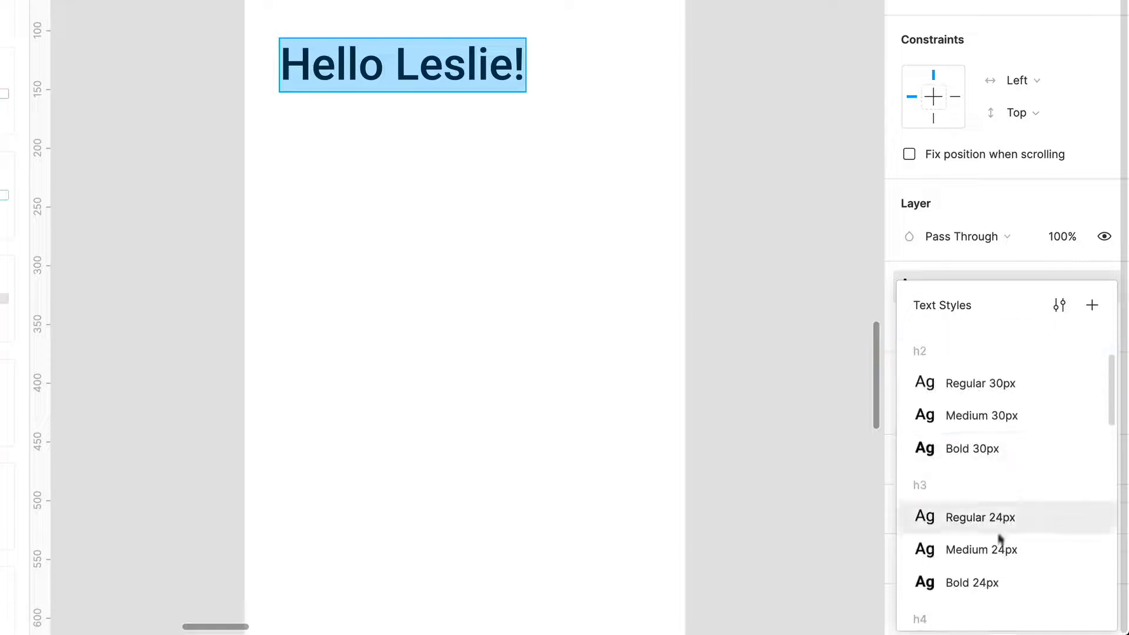
left_click(997, 551)
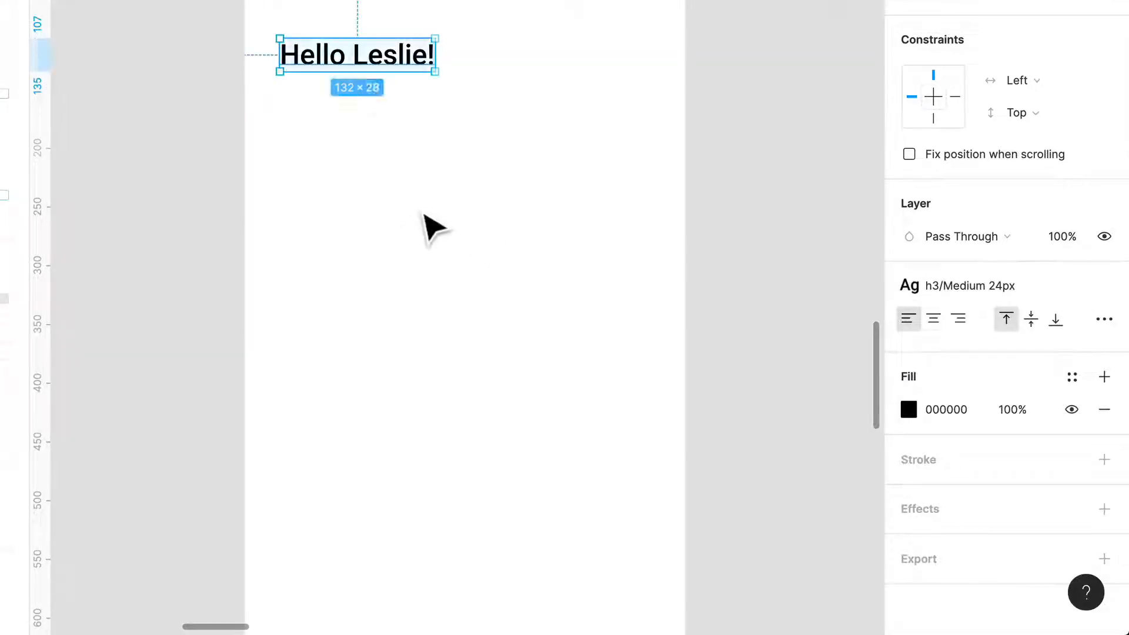
left_click_drag(410, 68, 413, 55)
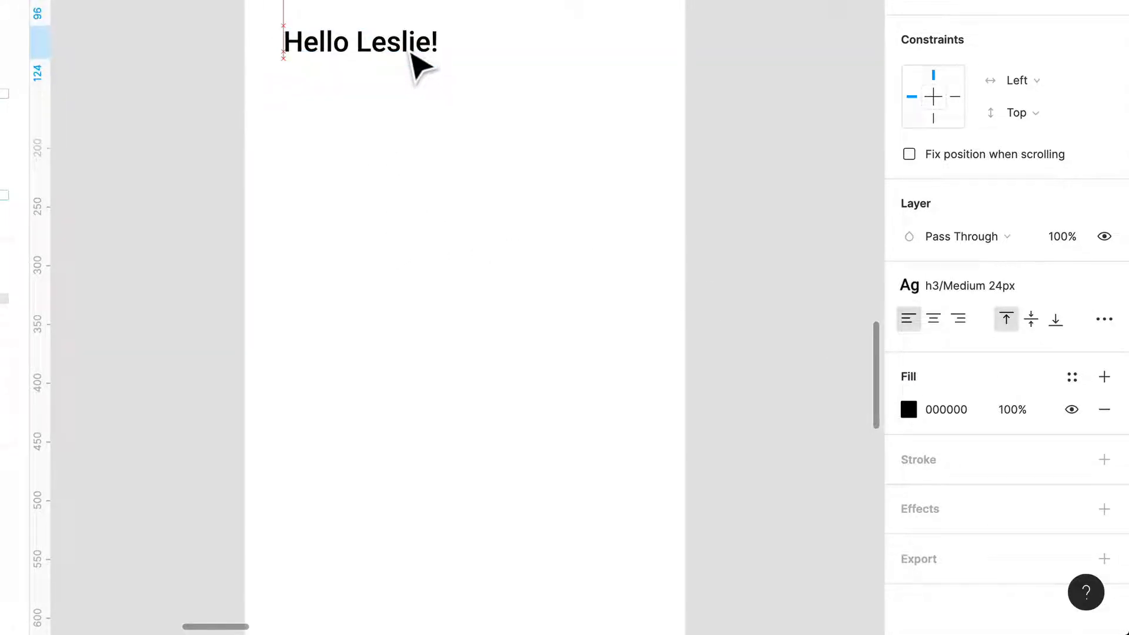
Step: Duplicate the greeting below itself, replace the copy's text with "We have some recommendations for you." and narrow its box to 313 px
scroll(403, 63, "up", 5)
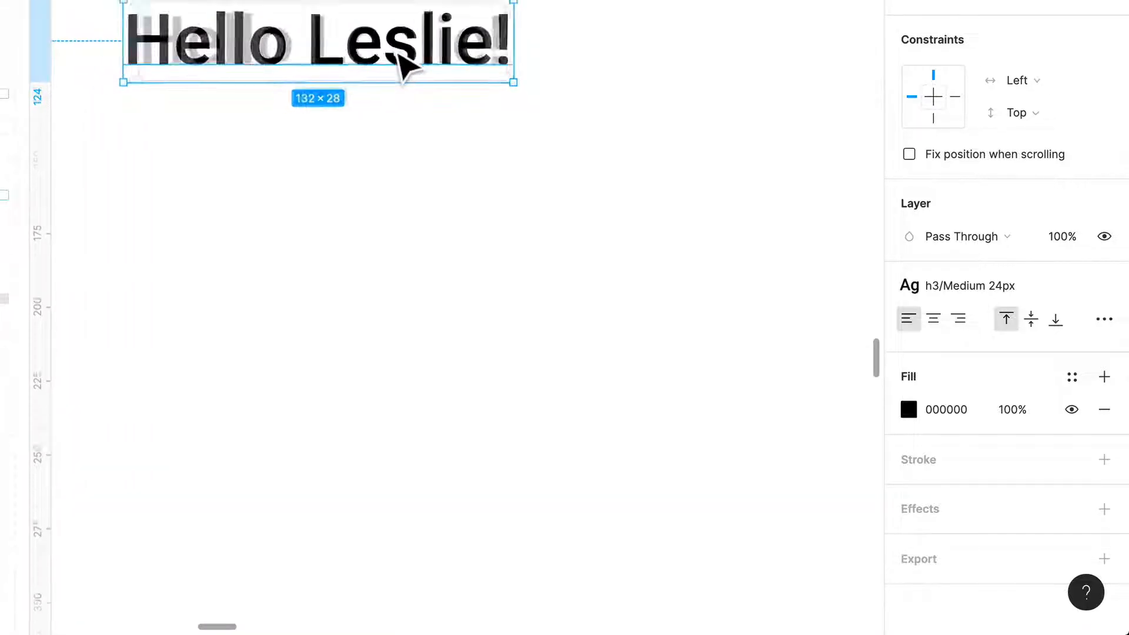
scroll(398, 52, "down", 2)
left_click_drag(401, 52, 433, 167)
double_click(424, 155)
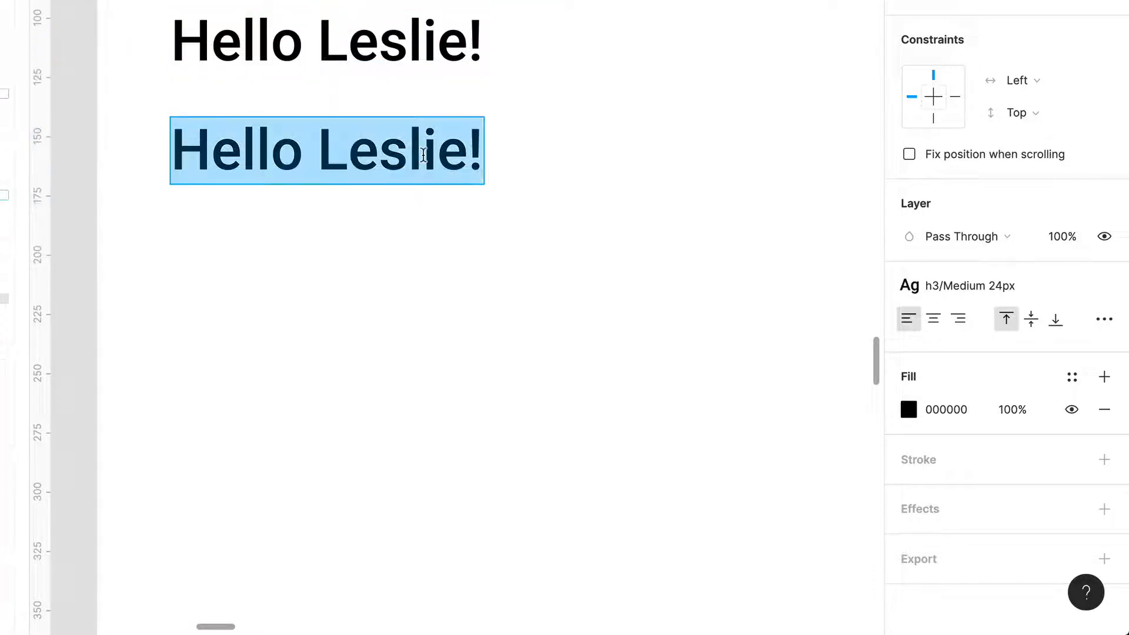
type("We have")
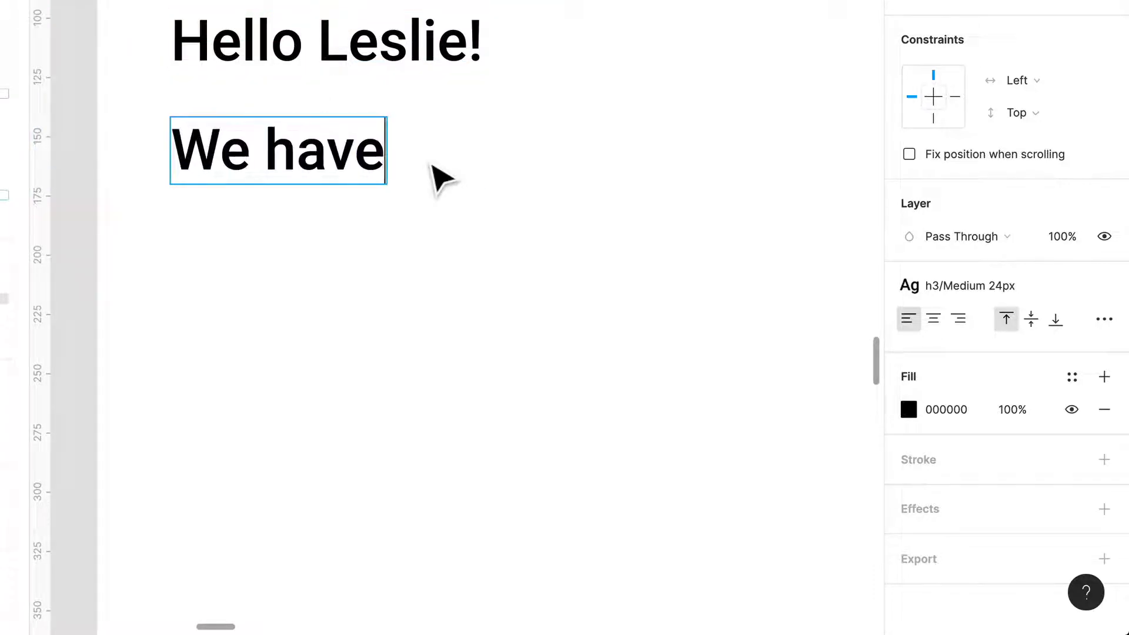
type(" some reco")
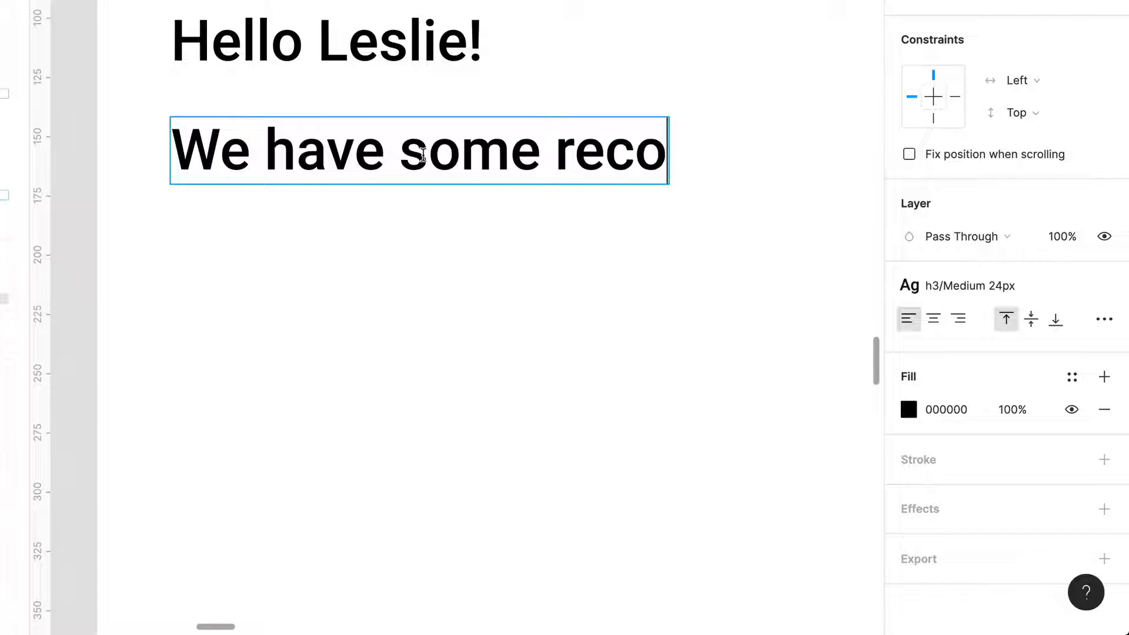
type("mmenda")
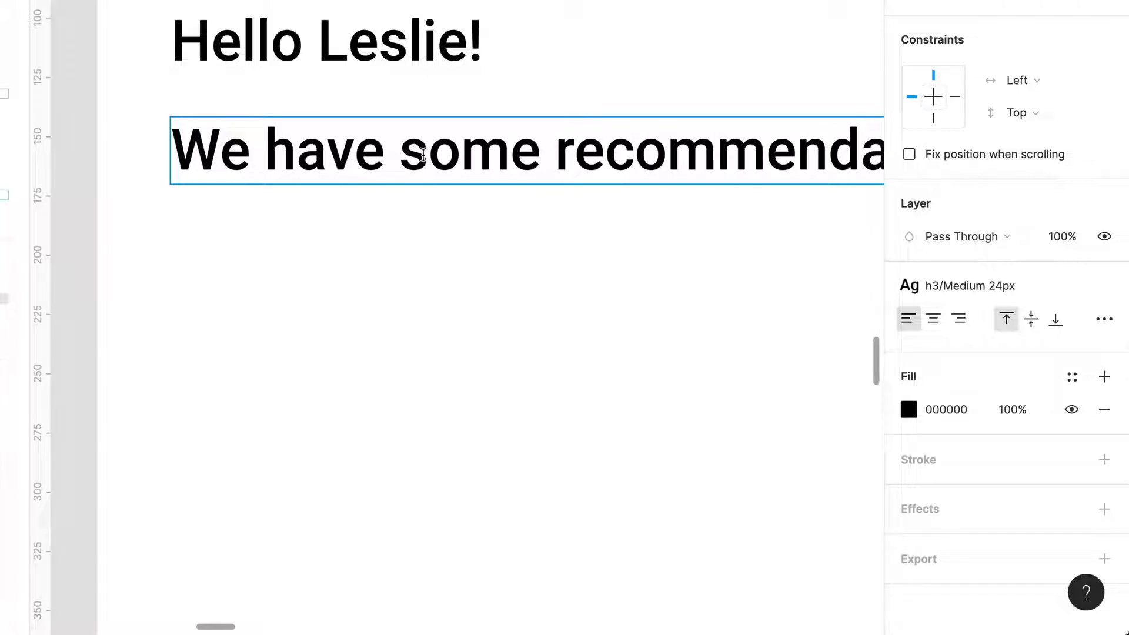
scroll(505, 167, "right", 3)
scroll(504, 166, "up", 1)
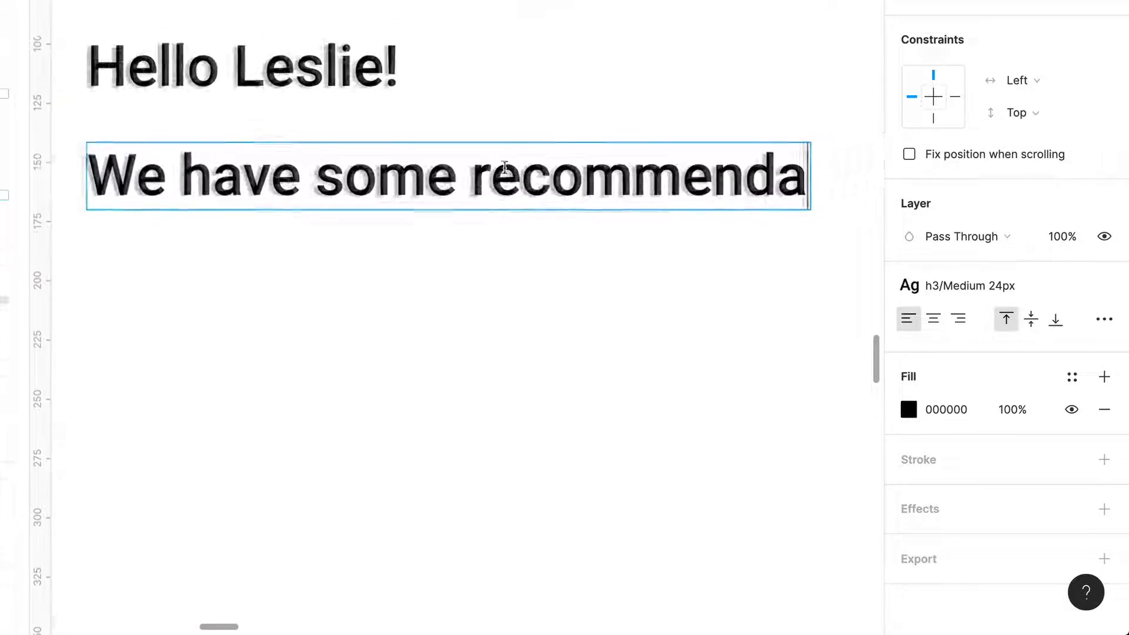
type("tions")
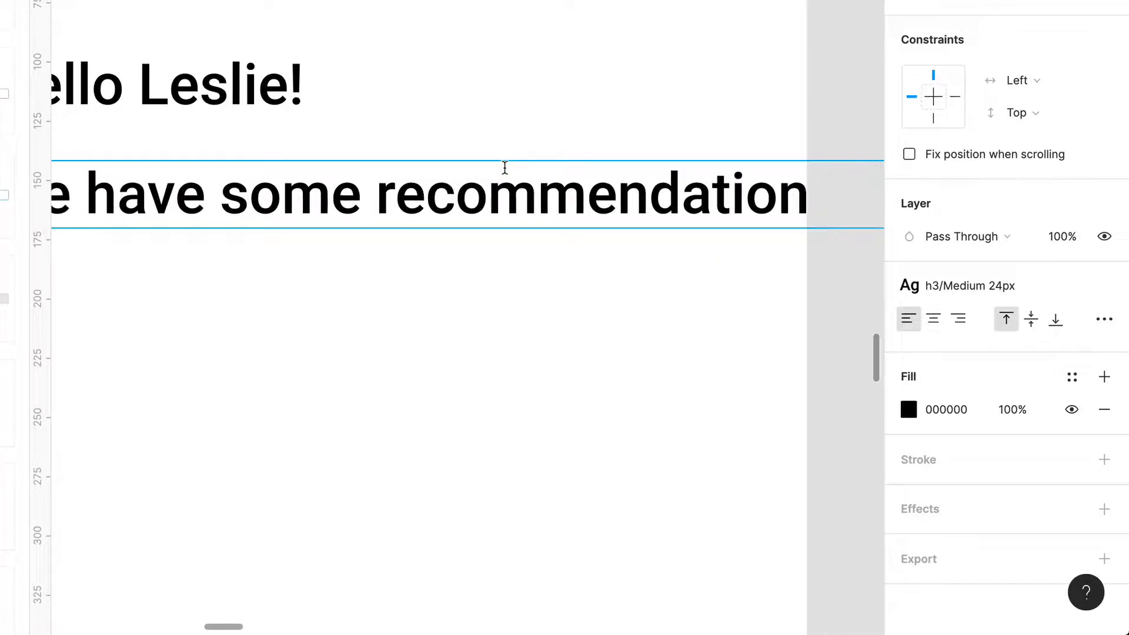
scroll(504, 166, "down", 3)
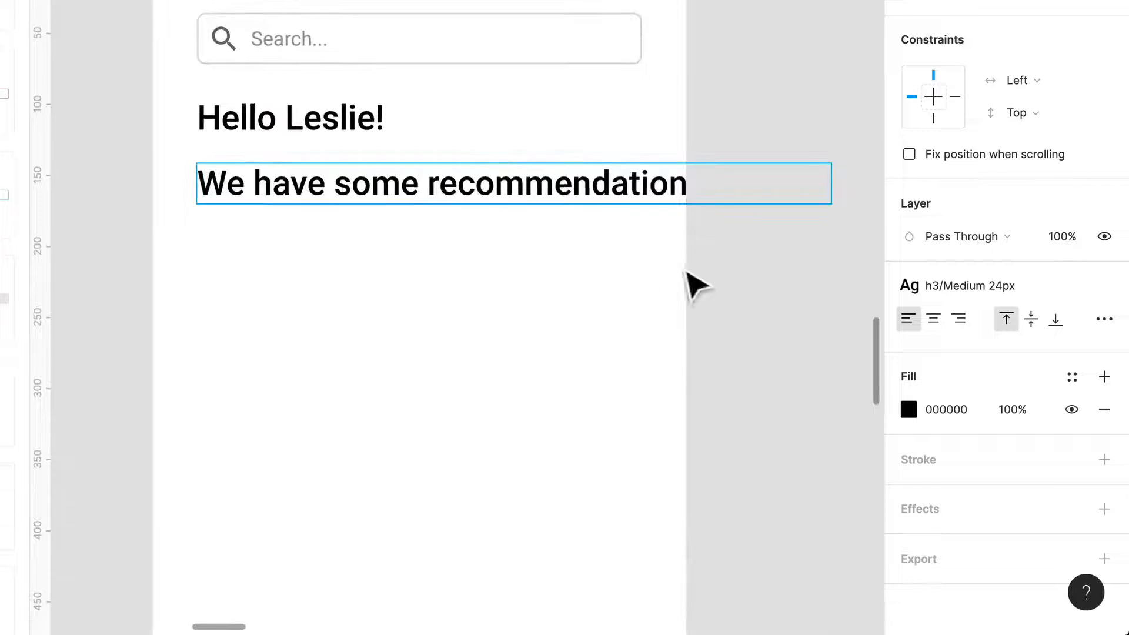
key("Escape")
scroll(686, 282, "down", 2)
left_click_drag(809, 216, 663, 229)
Step: Apply the Text/Regular 16px style to the recommendations line and move it up under the greeting to Y 132
left_click(986, 290)
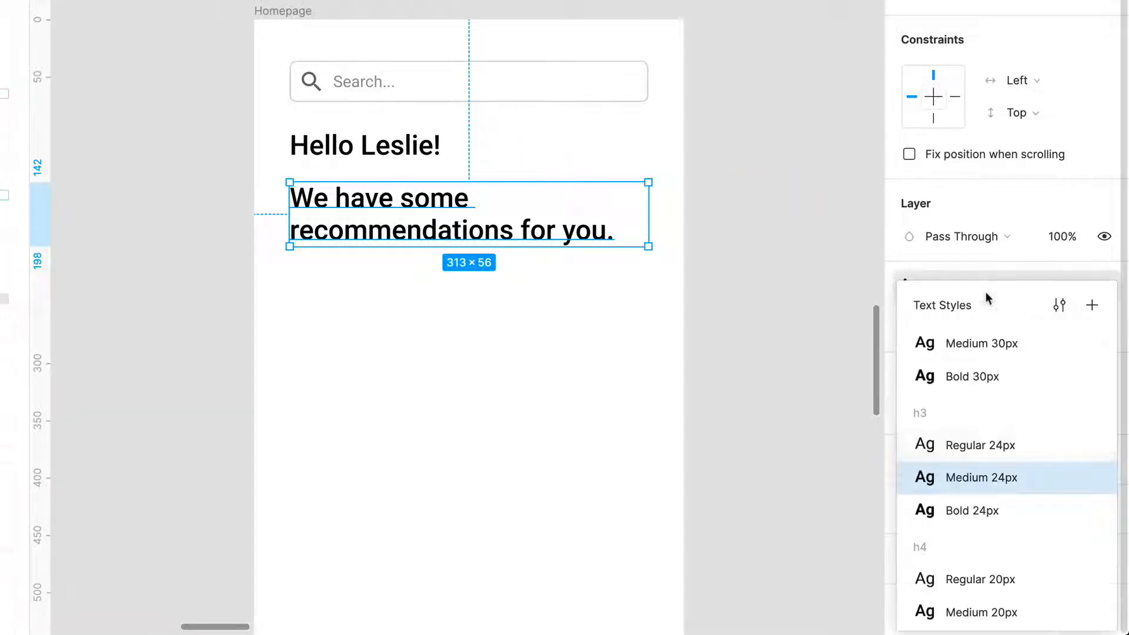
scroll(985, 445, "down", 2)
scroll(990, 450, "down", 5)
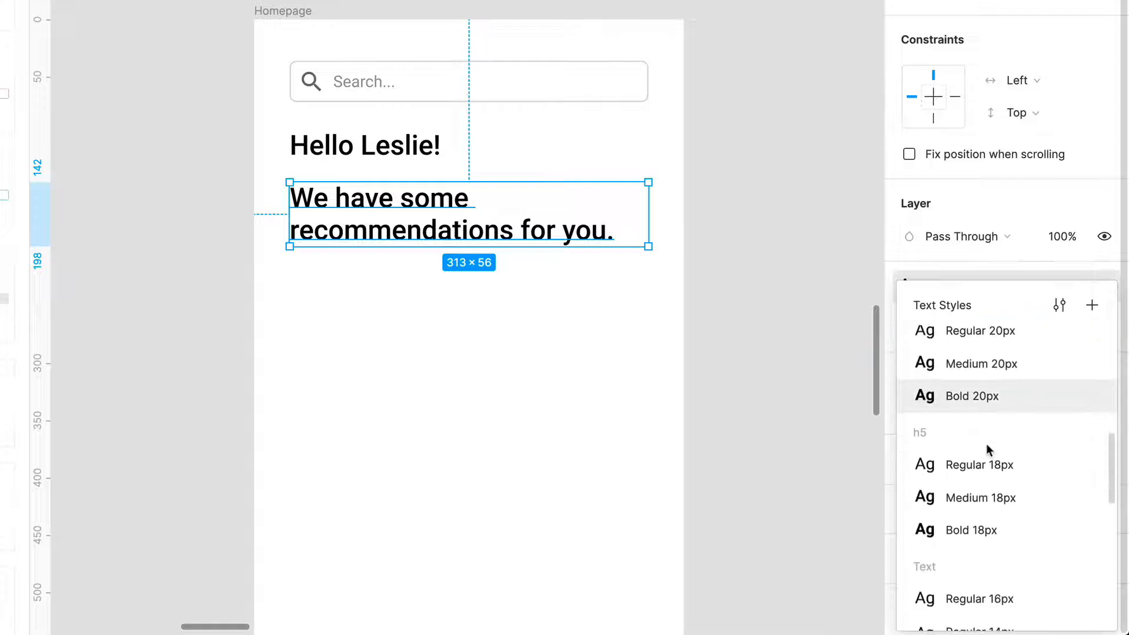
left_click(1000, 507)
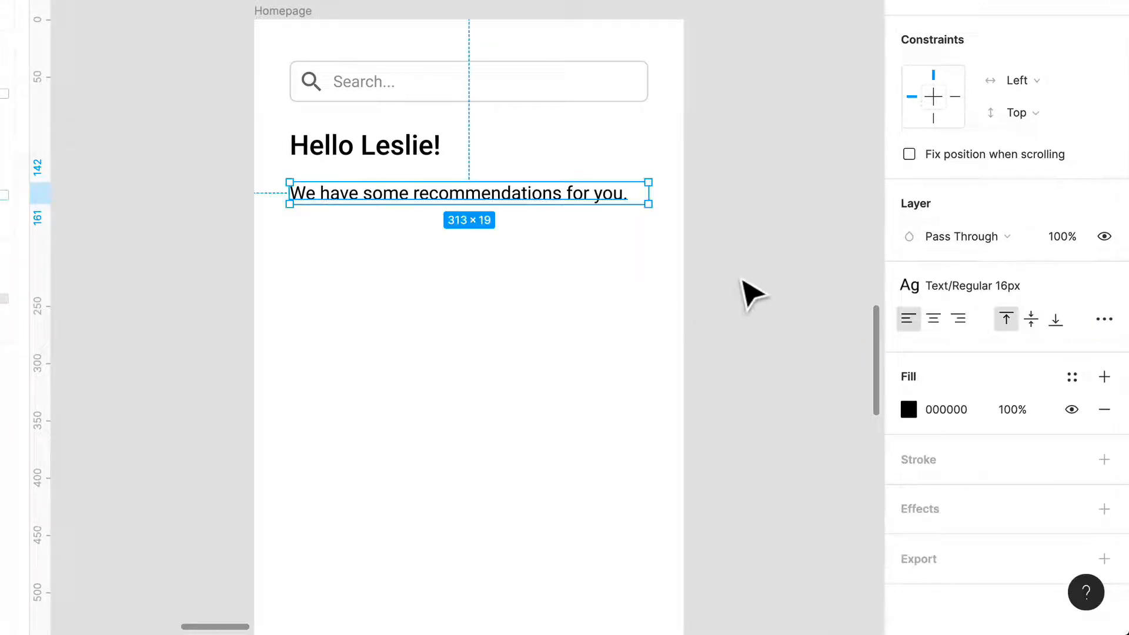
key("shift+Up")
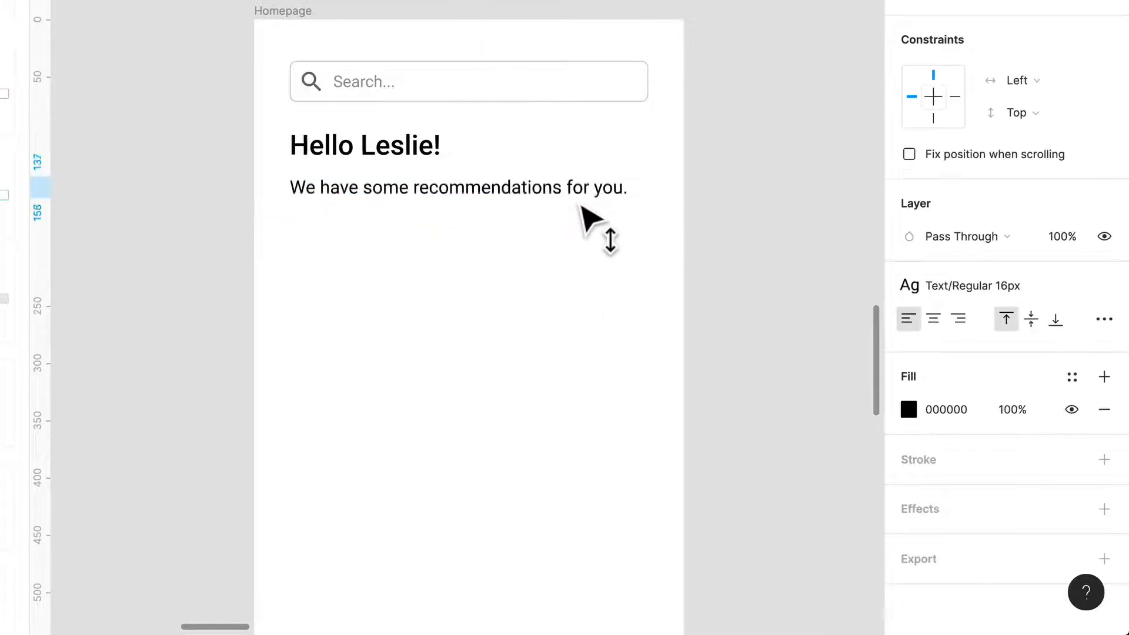
left_click(595, 265)
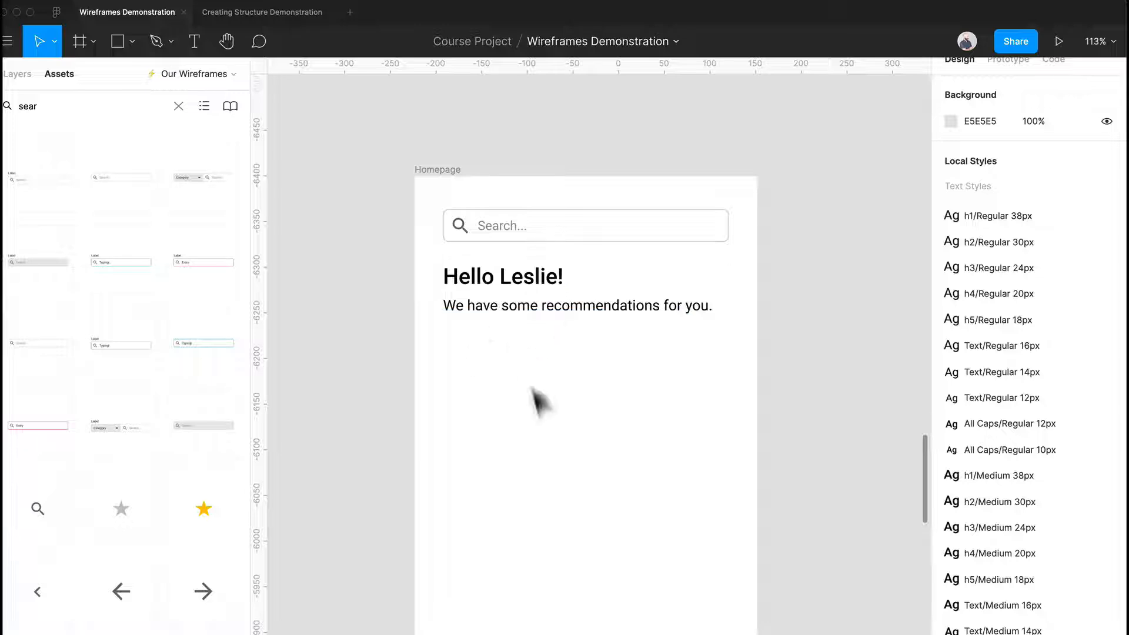
scroll(541, 445, "down", 2)
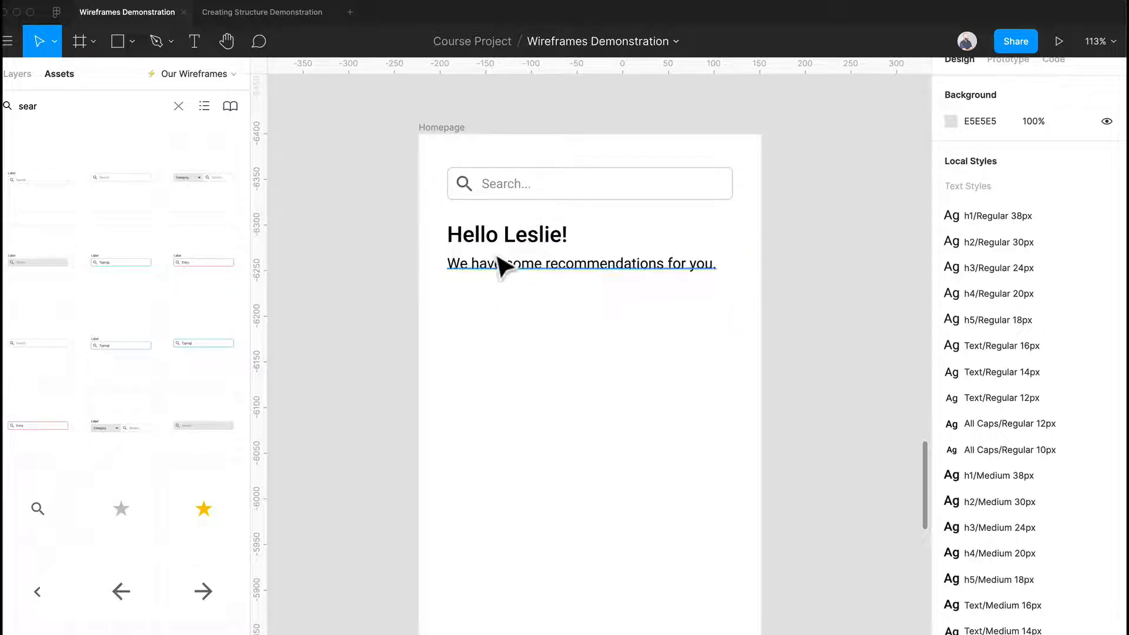
left_click(529, 264)
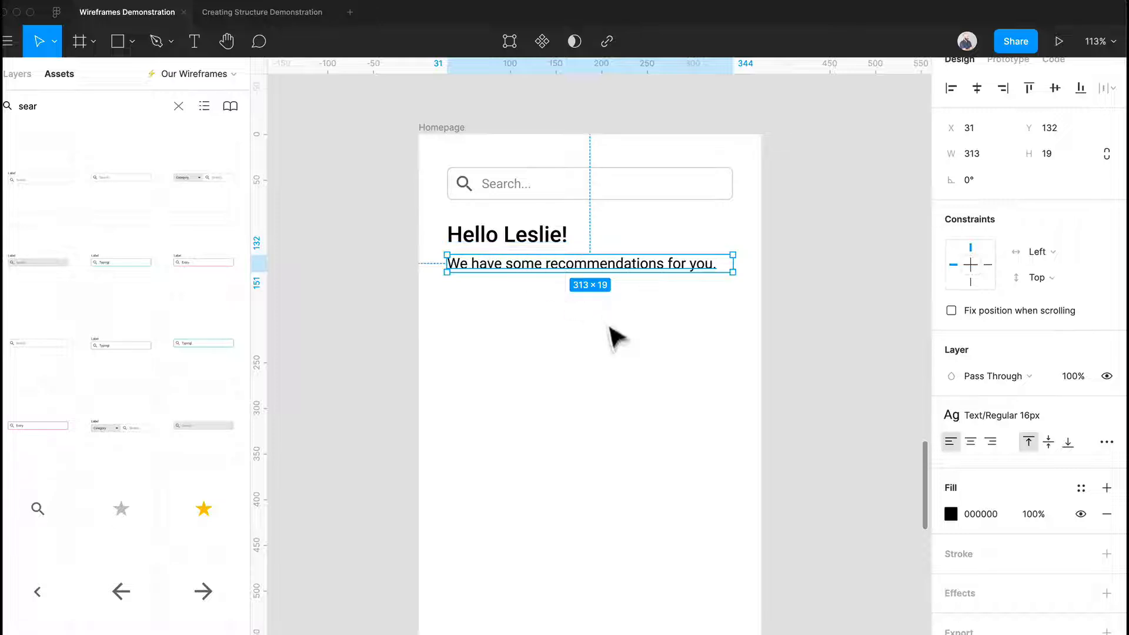
left_click(614, 347)
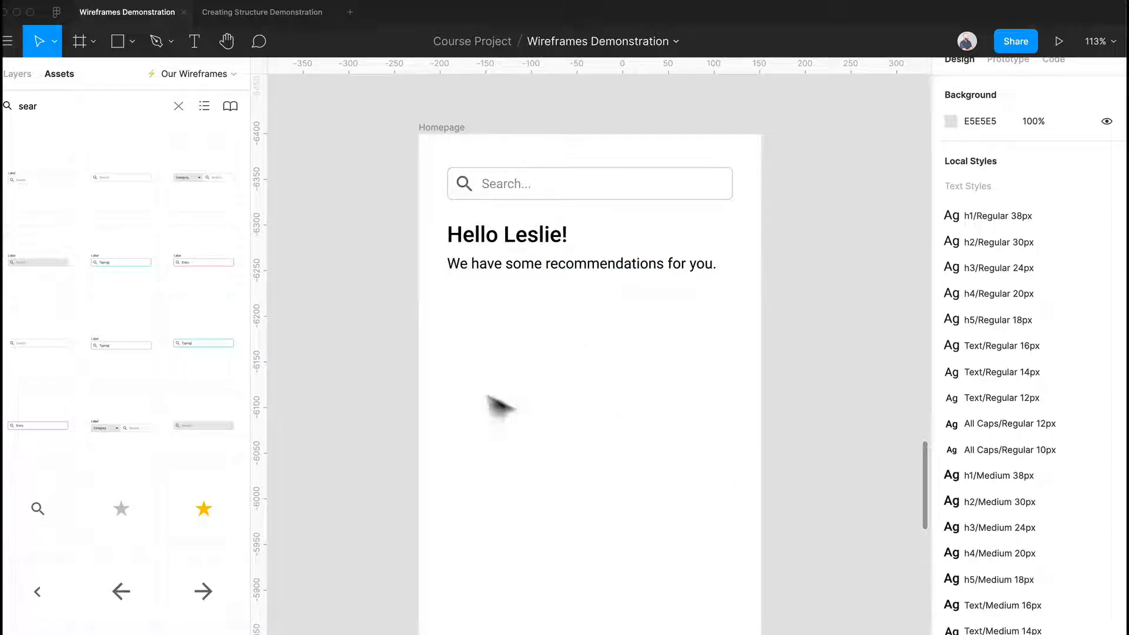
Step: Duplicate the recommendations line 24 px below itself and change the copy's text to "Just for you"
left_click_drag(585, 275, 586, 313)
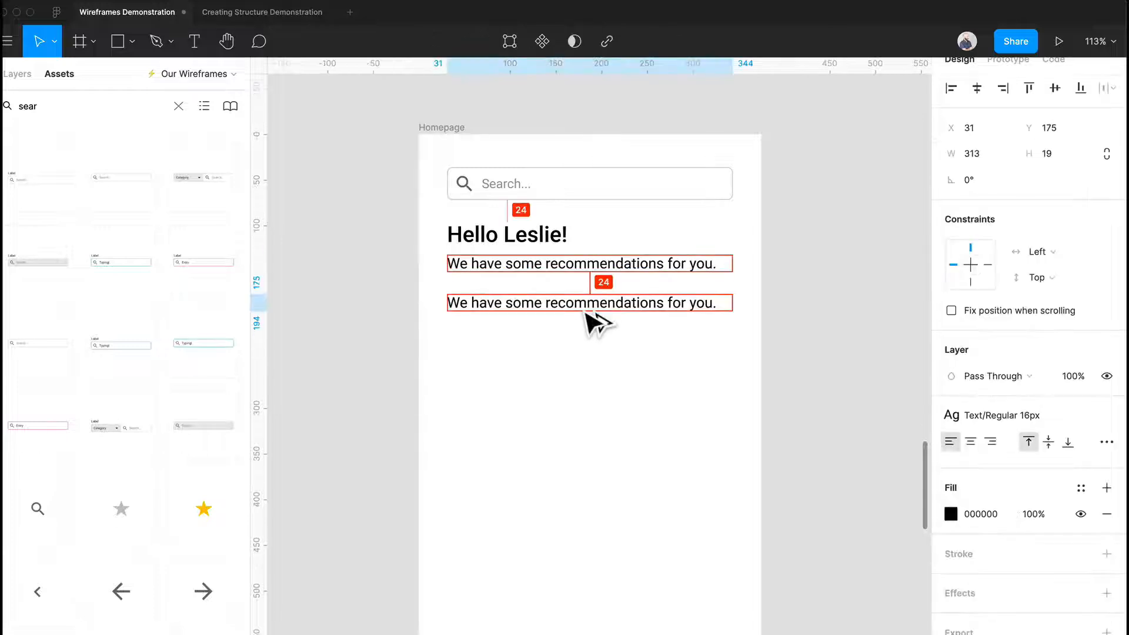
double_click(598, 303)
type("Just for you")
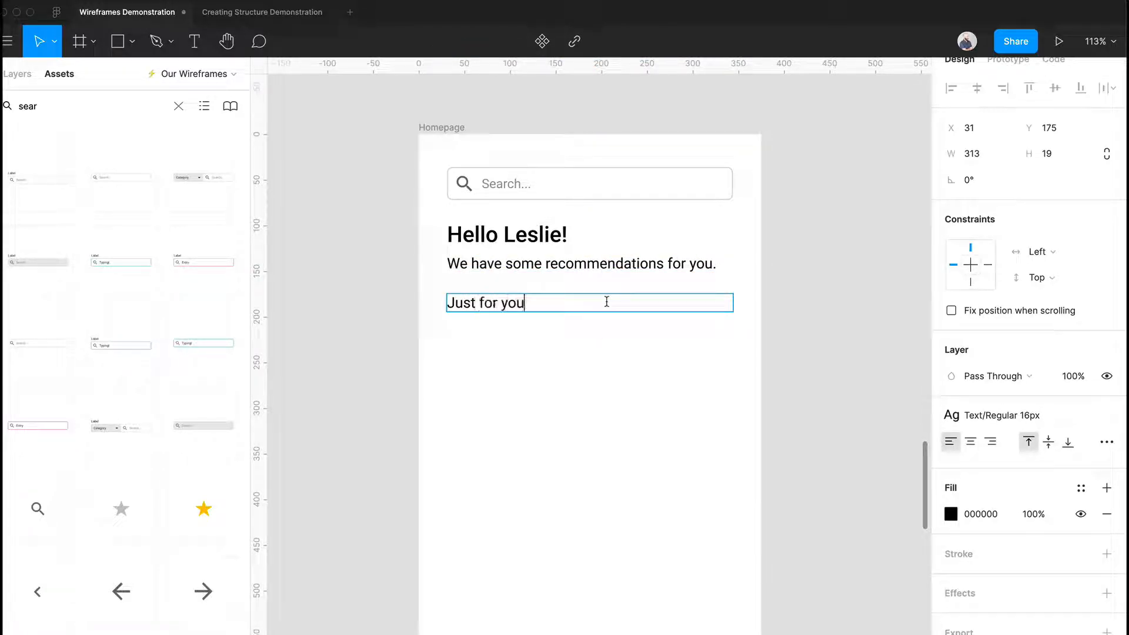
key("Escape")
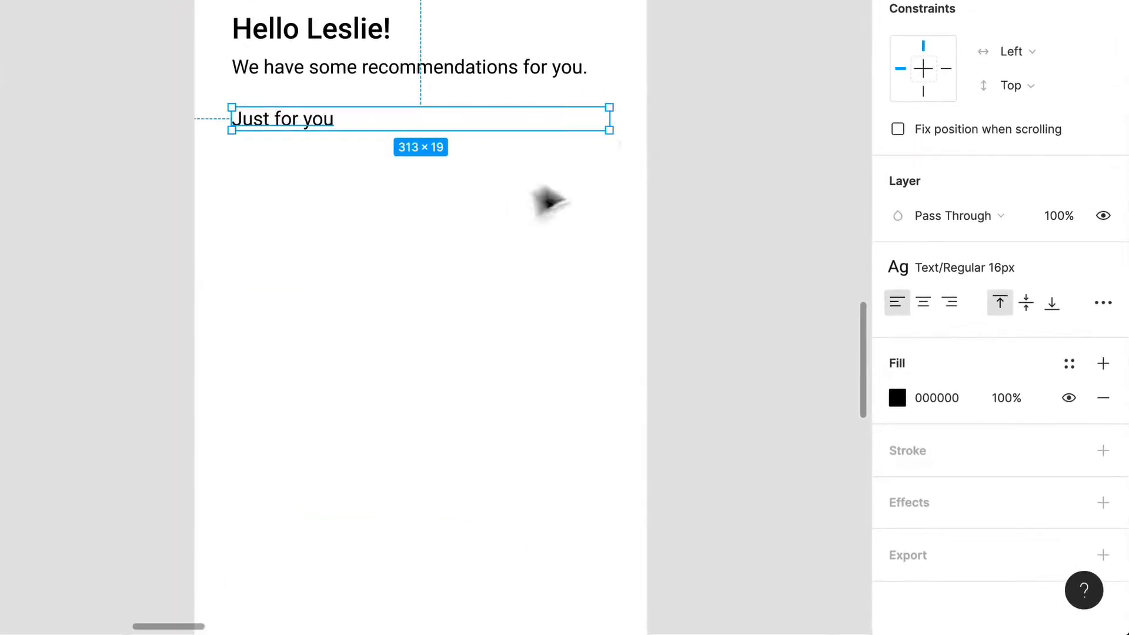
Step: Set the resizing of the "Just for you" text to Auto Width
left_click(1095, 305)
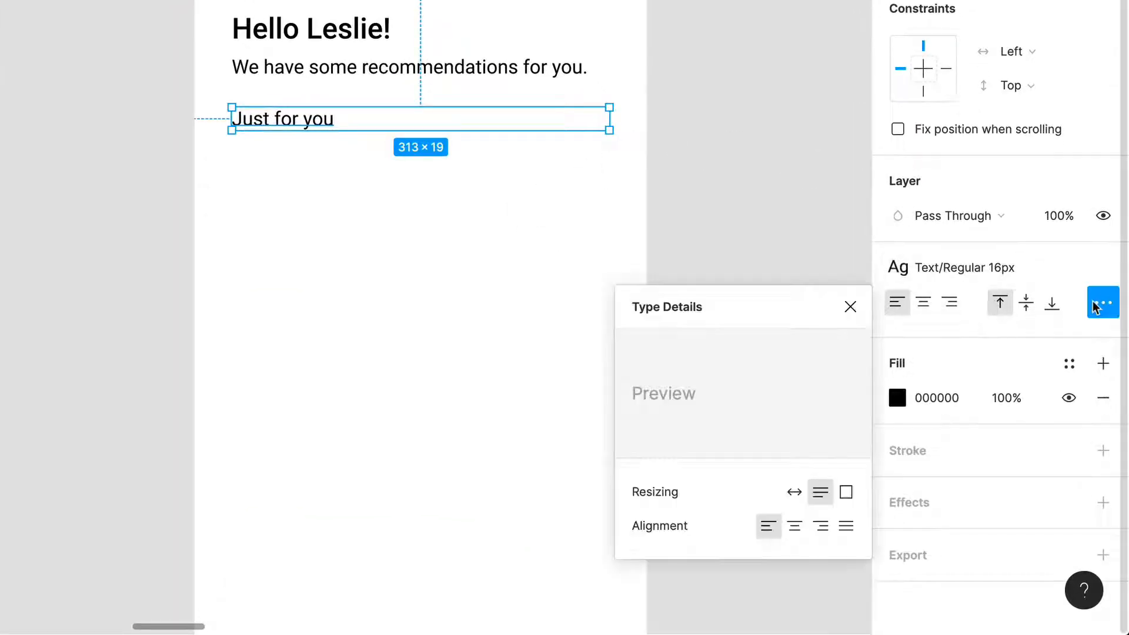
left_click(794, 492)
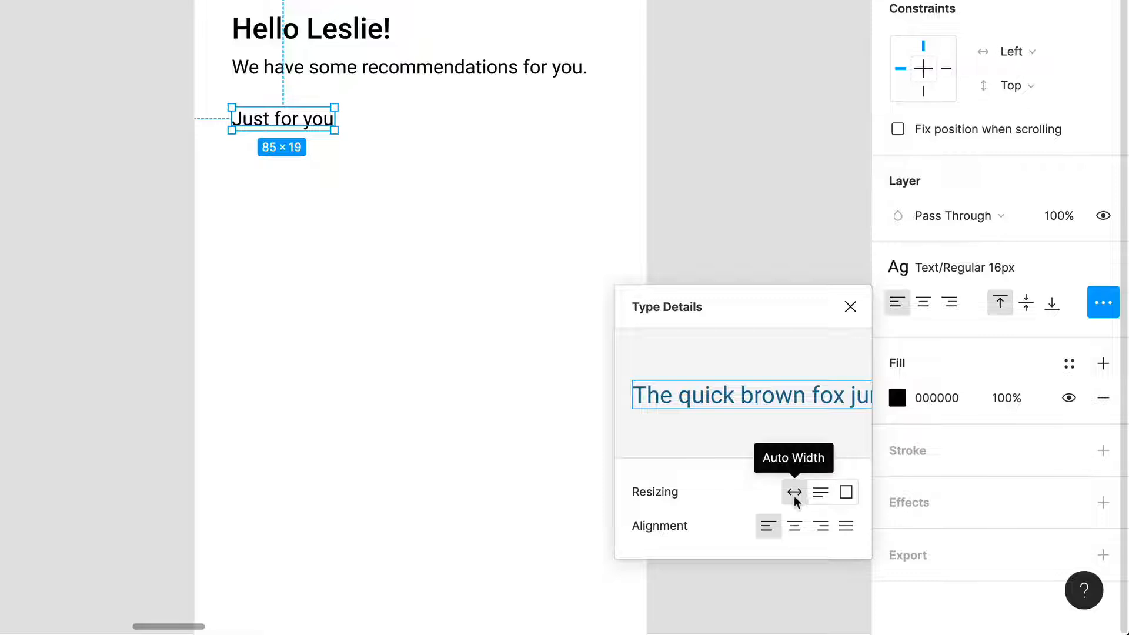
left_click(373, 238)
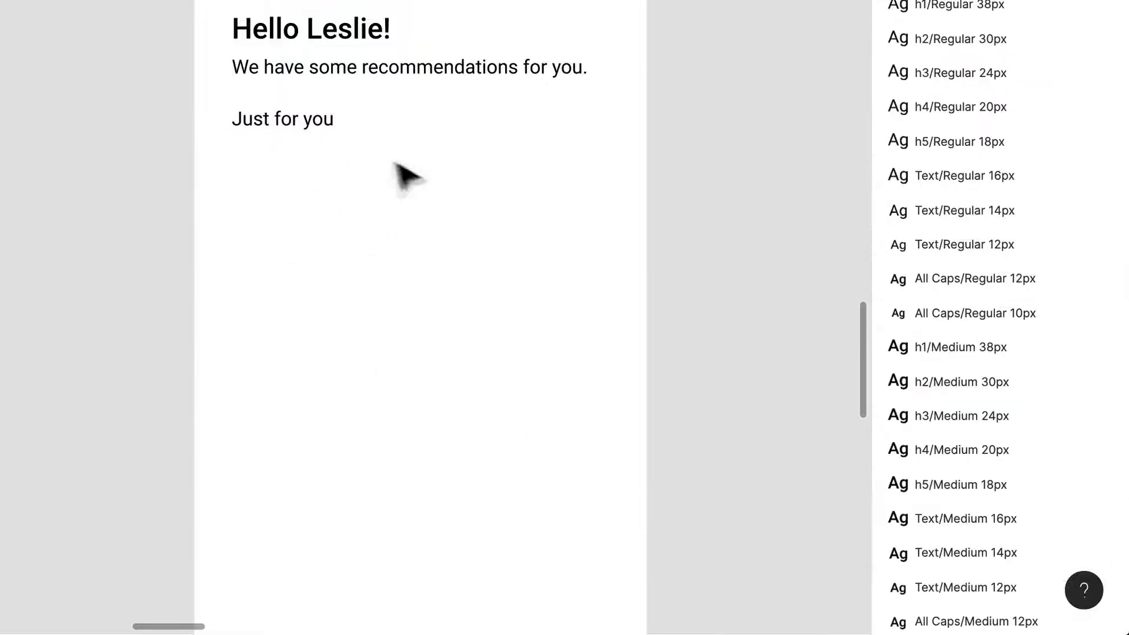
Step: Apply the Text/Bold 16px style to the "Just for you" text
left_click(275, 128)
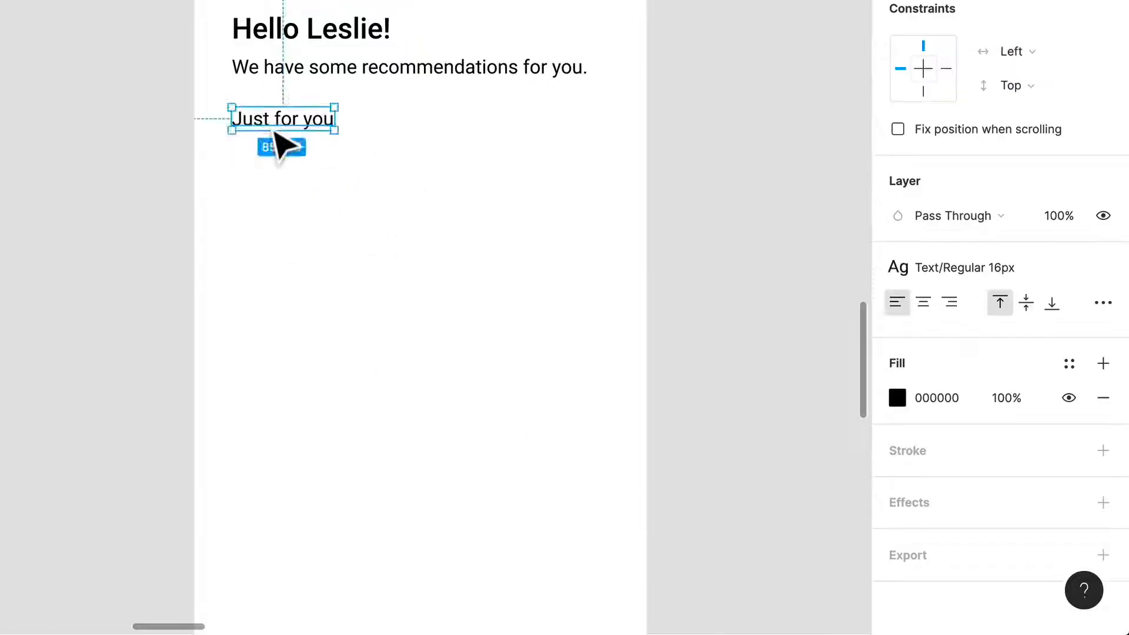
key("Return")
key("Escape")
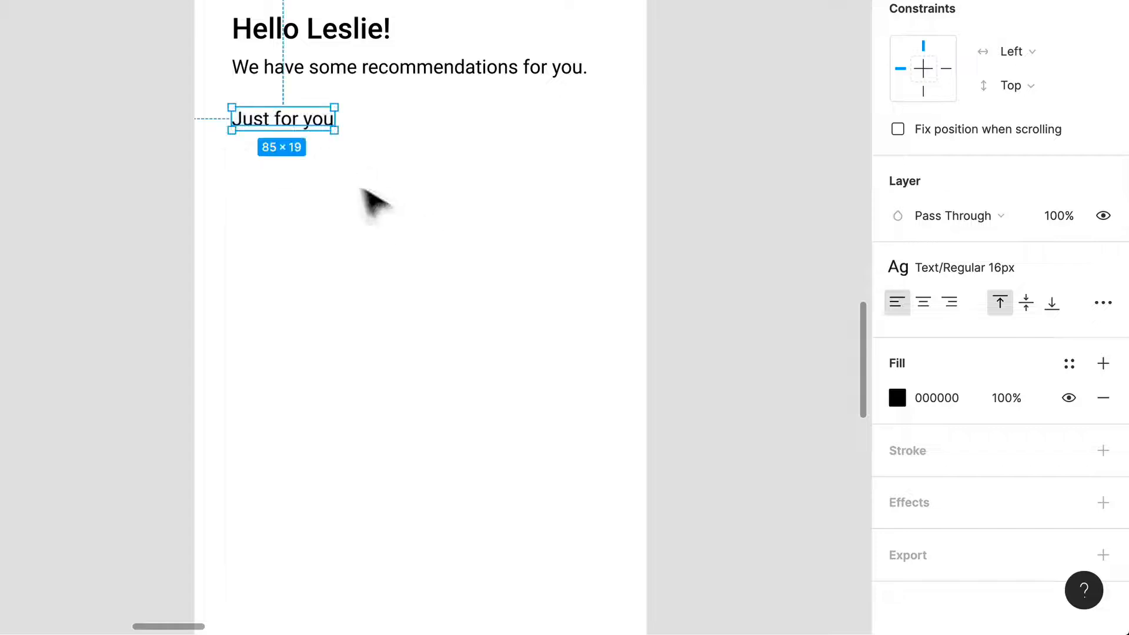
left_click(1011, 261)
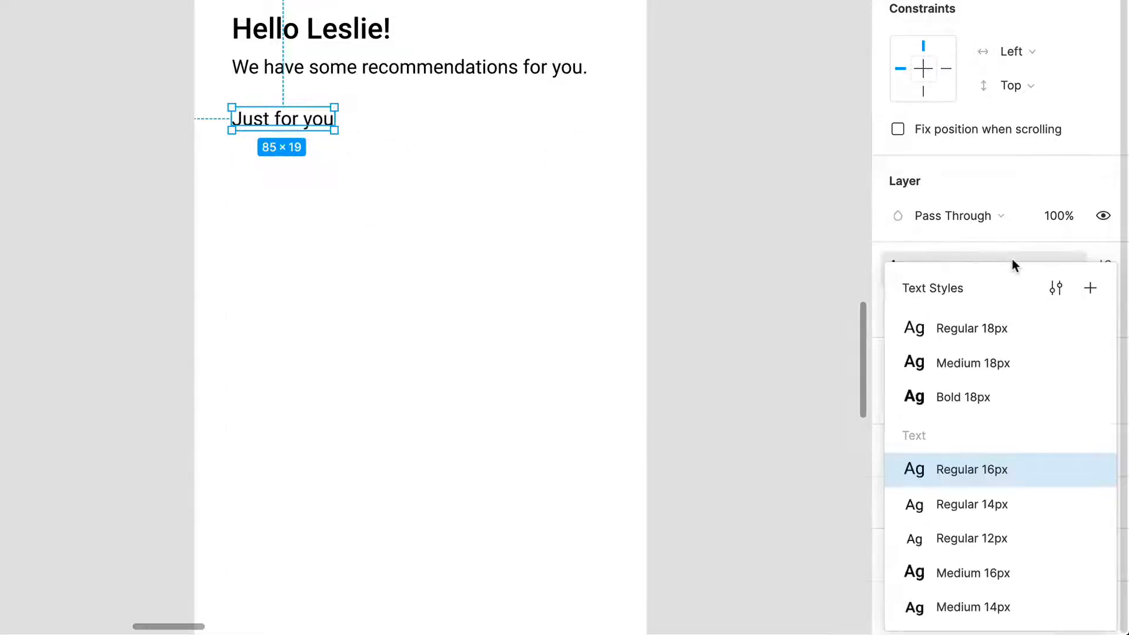
scroll(1033, 470, "down", 2)
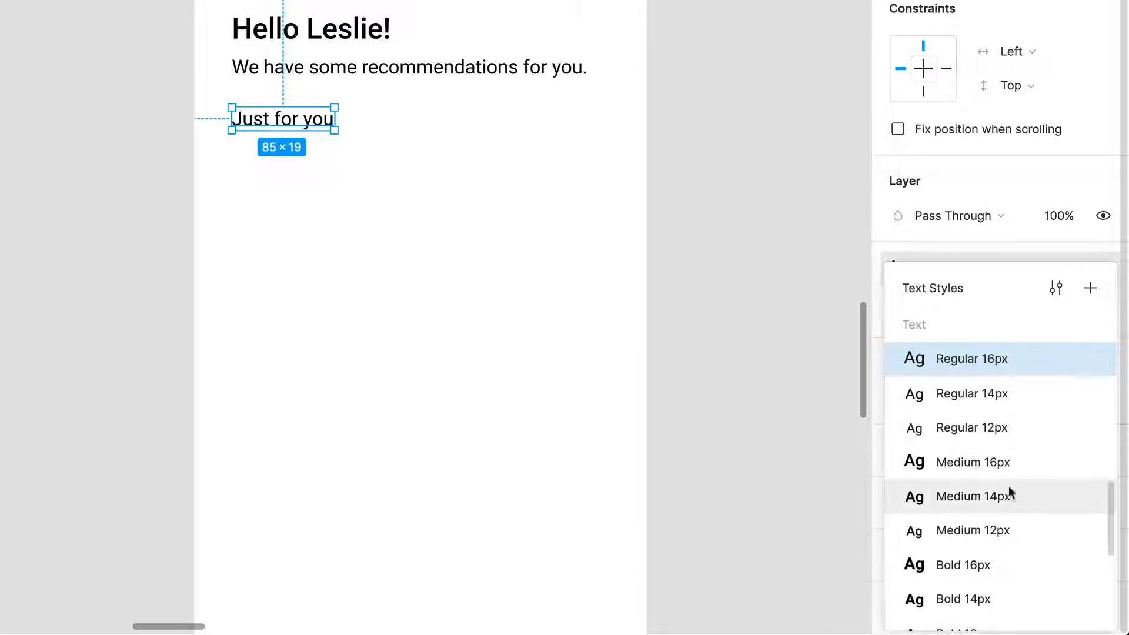
left_click(1007, 575)
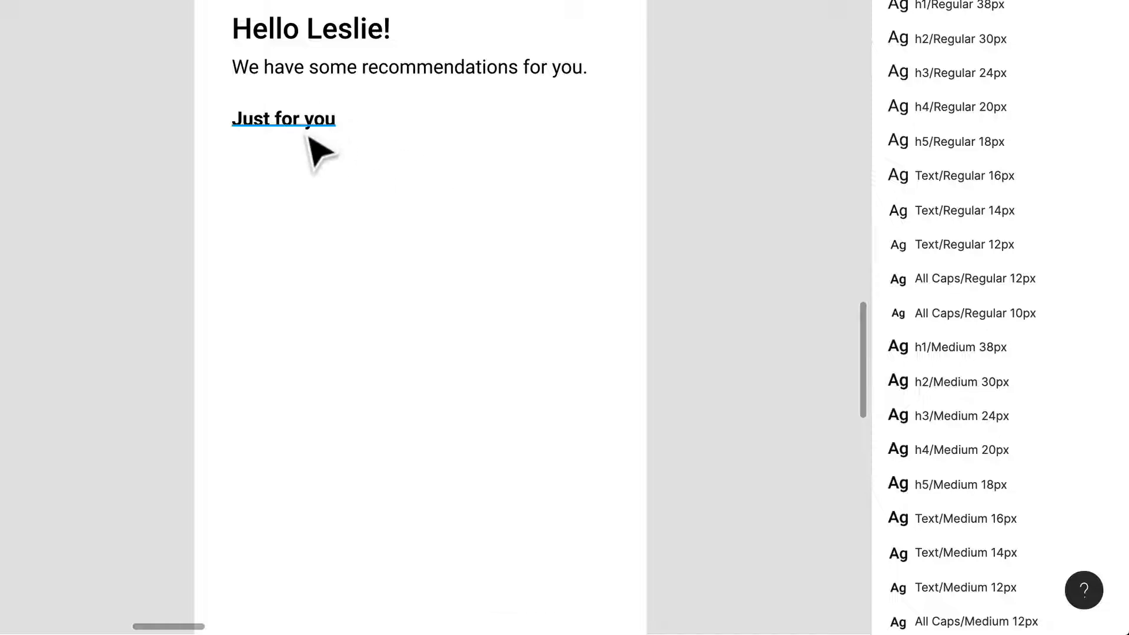
Step: Duplicate "Just for you" to the far end of its row, right-align the copy and change its text to "See all"
left_click_drag(315, 124, 590, 143)
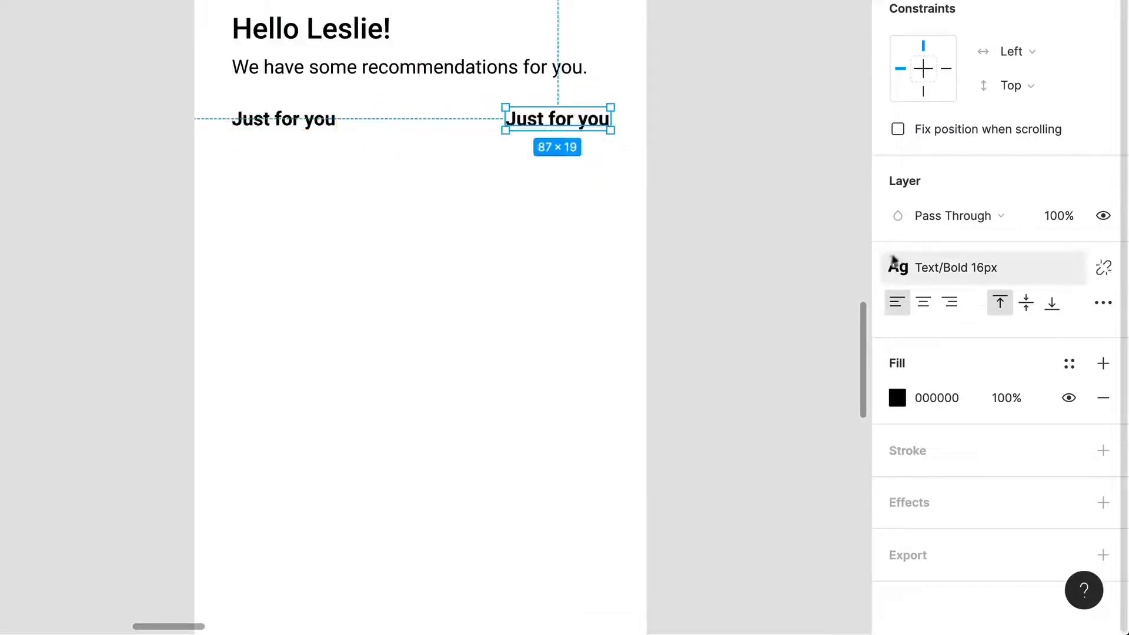
left_click(948, 304)
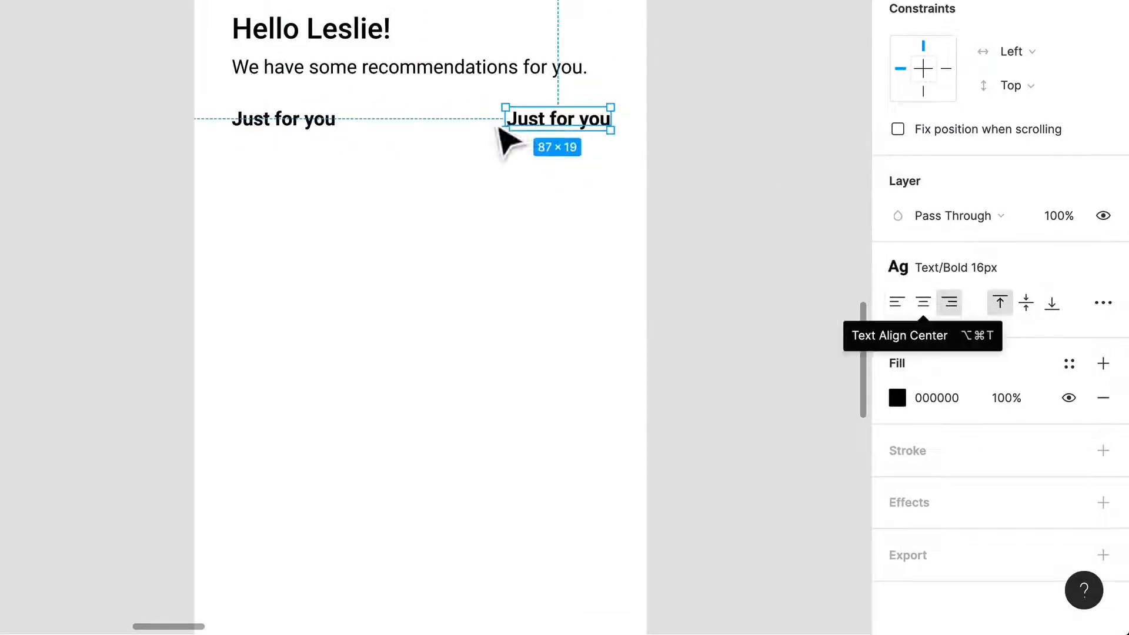
key("Return")
type("See")
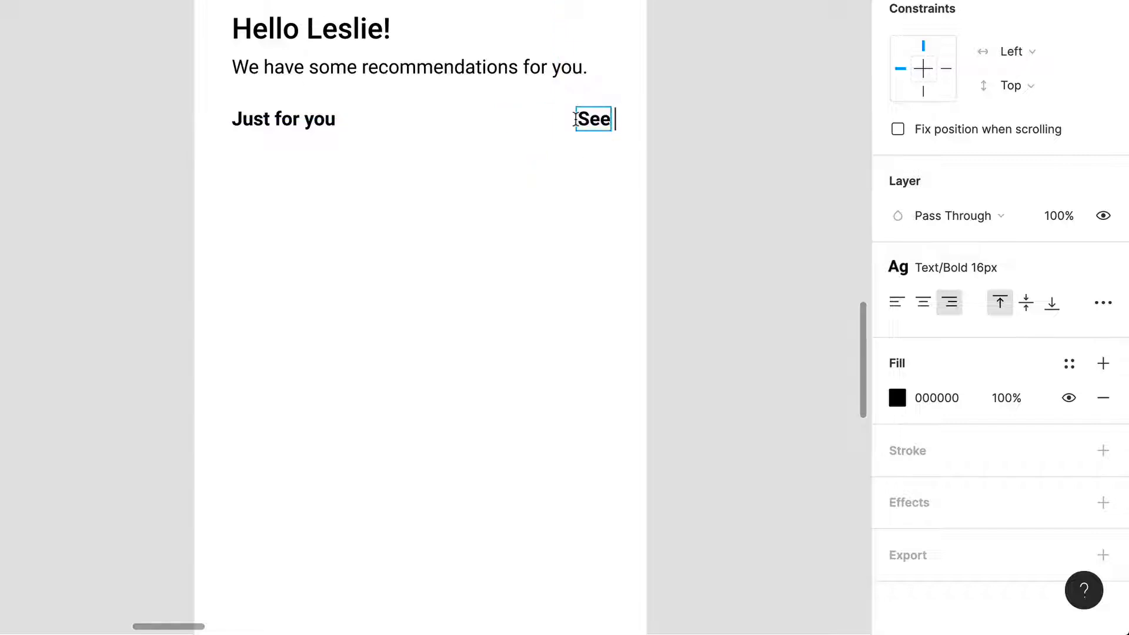
type(" all")
Step: Apply the Text/Medium 14px style to "See all" and nudge it down in line with "Just for you"
key("ctrl+a")
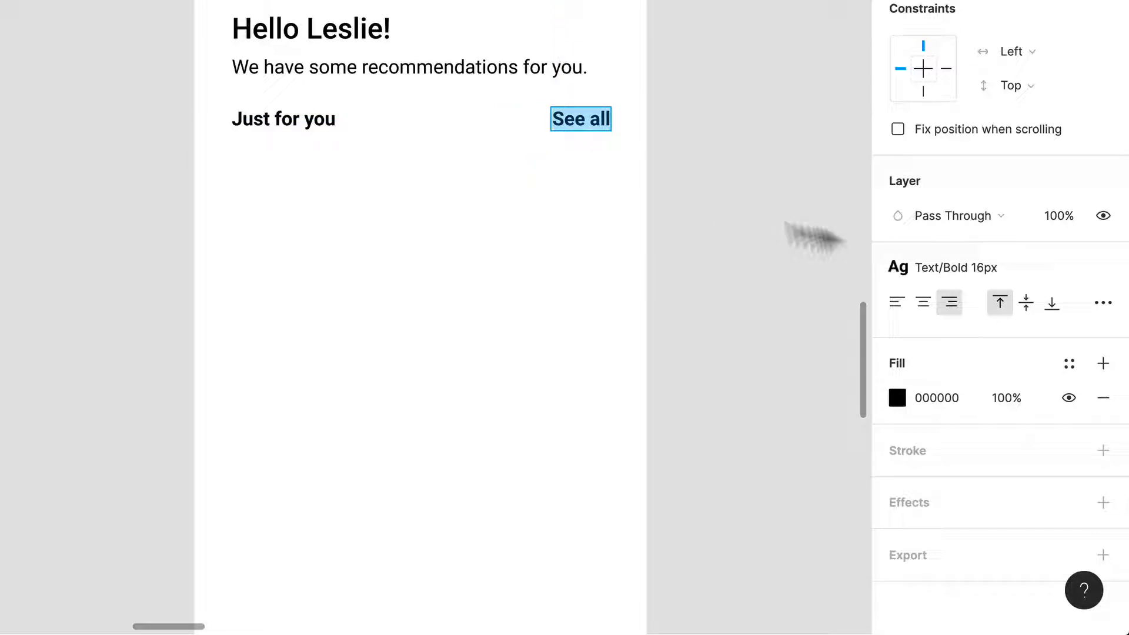
left_click(970, 267)
scroll(977, 488, "down", 1)
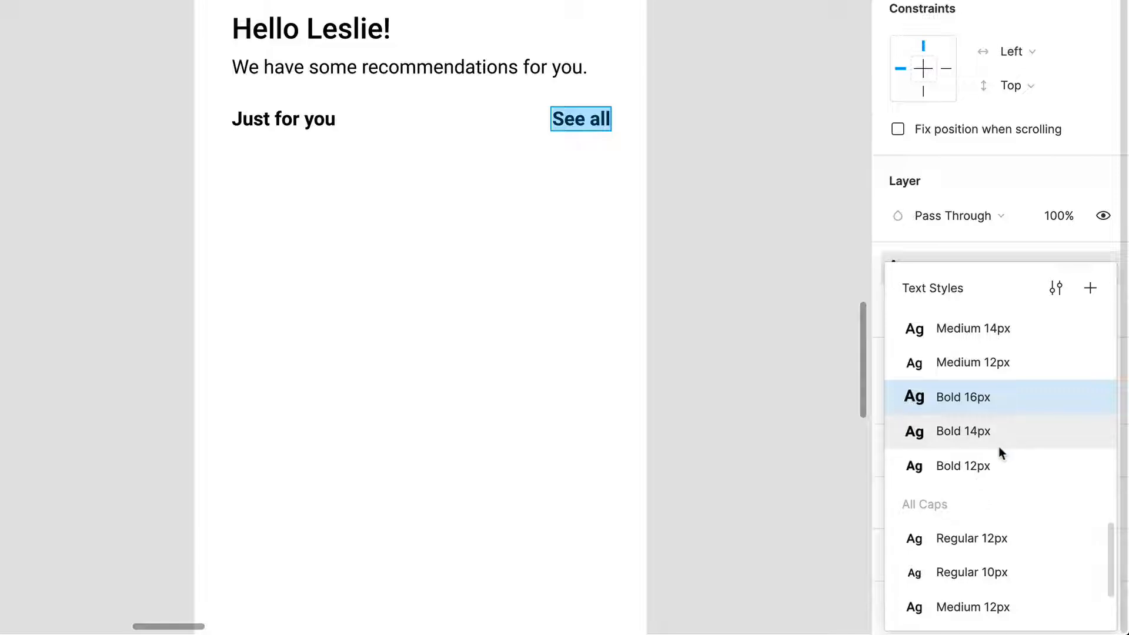
scroll(999, 446, "up", 5)
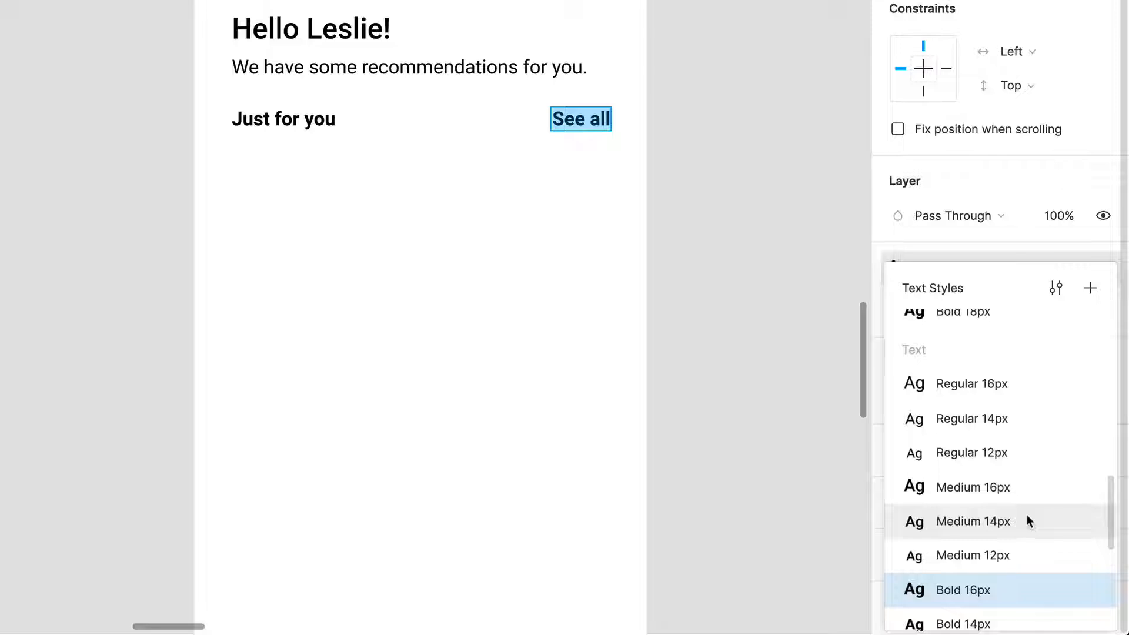
left_click(1028, 521)
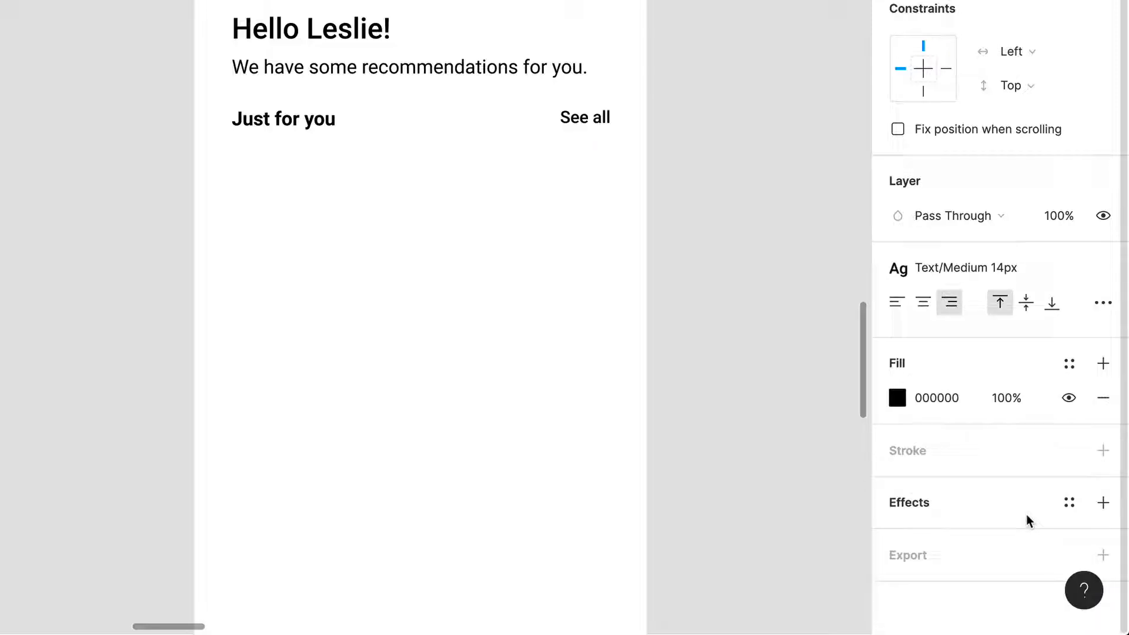
left_click(1098, 316)
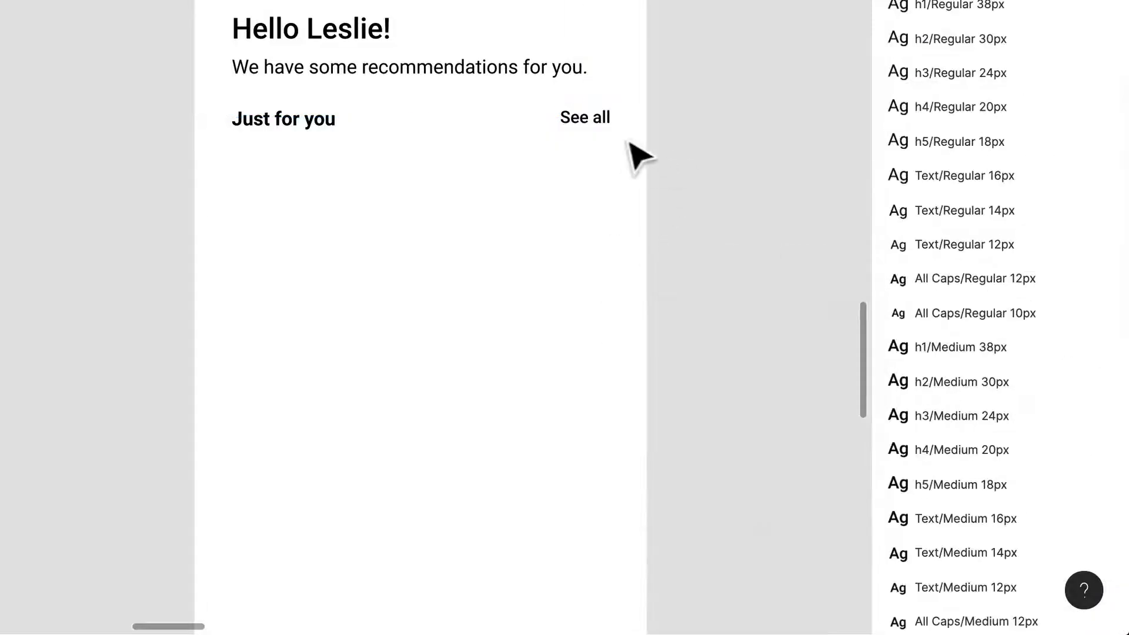
left_click(601, 136)
left_click_drag(601, 136, 603, 137)
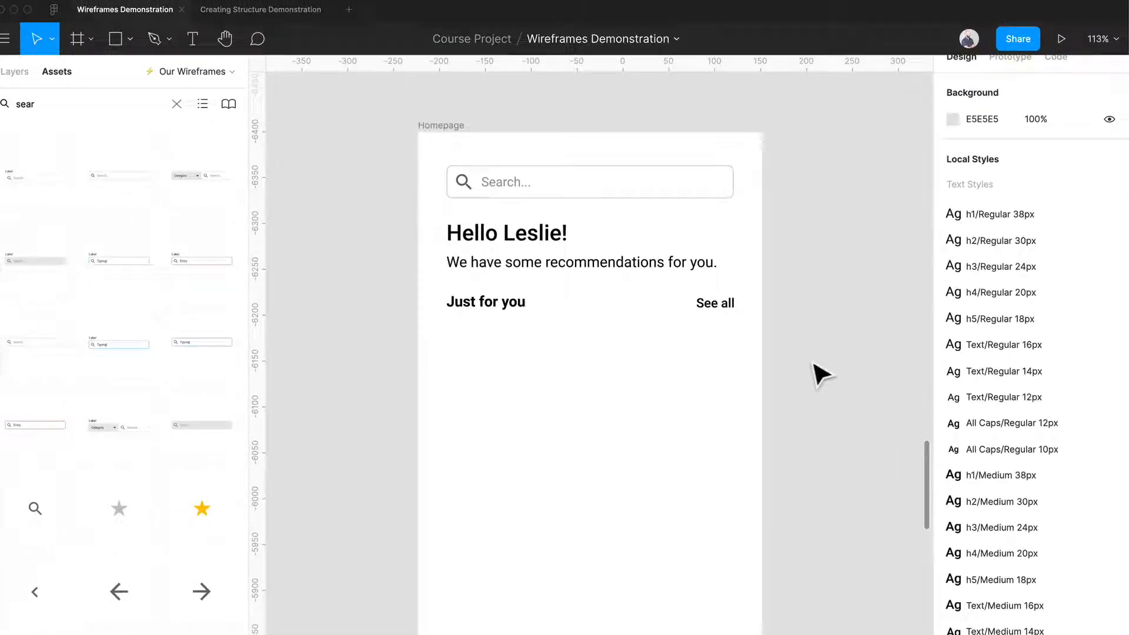
Step: Clear the asset search and look through the UI Elements component groups for suitable content elements
left_click_drag(708, 194, 300, 138)
left_click(597, 415)
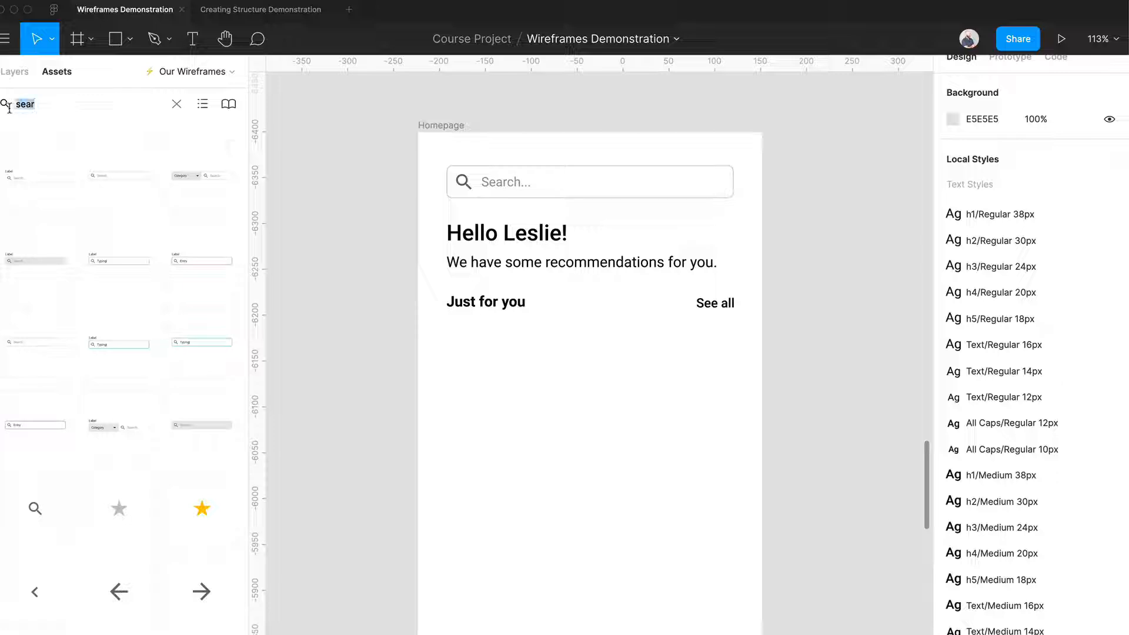
key("BackSpace")
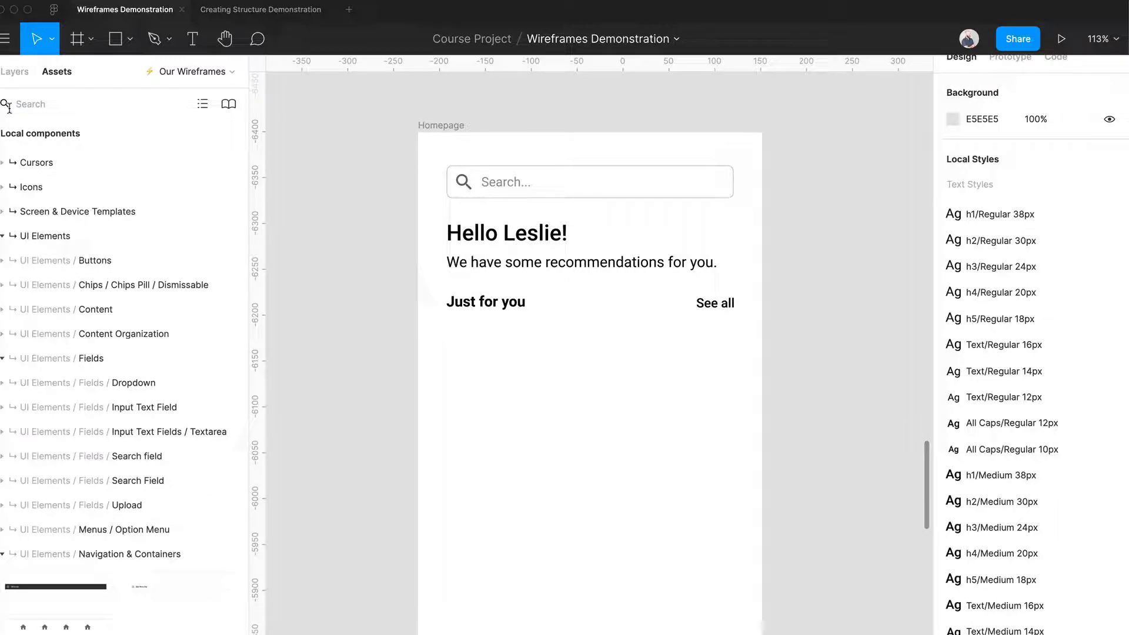
left_click(2, 236)
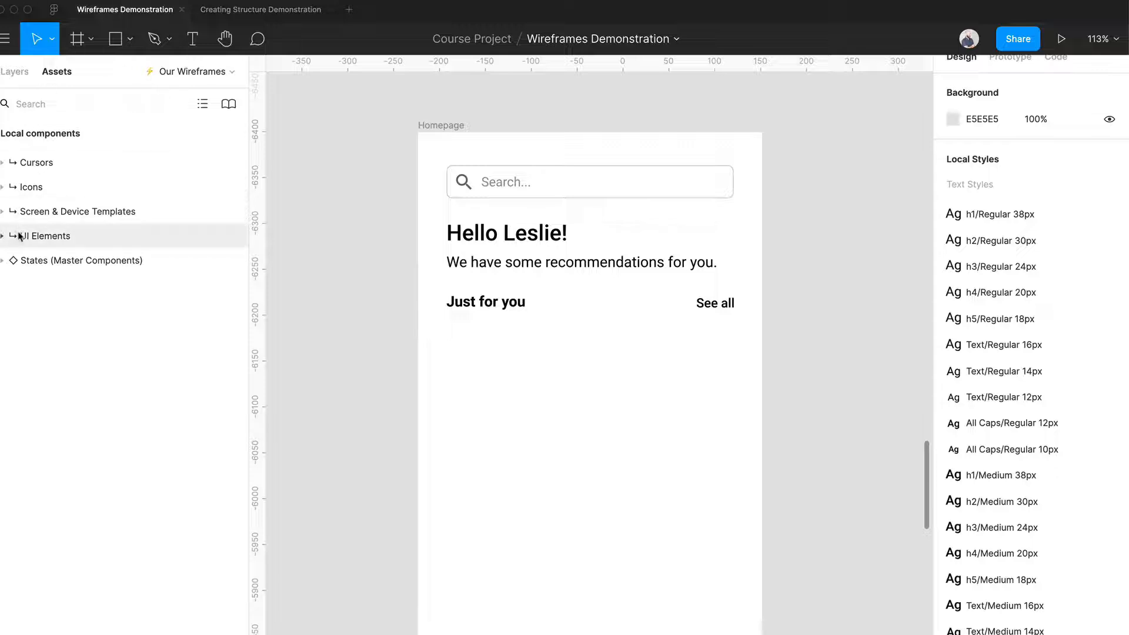
left_click(2, 236)
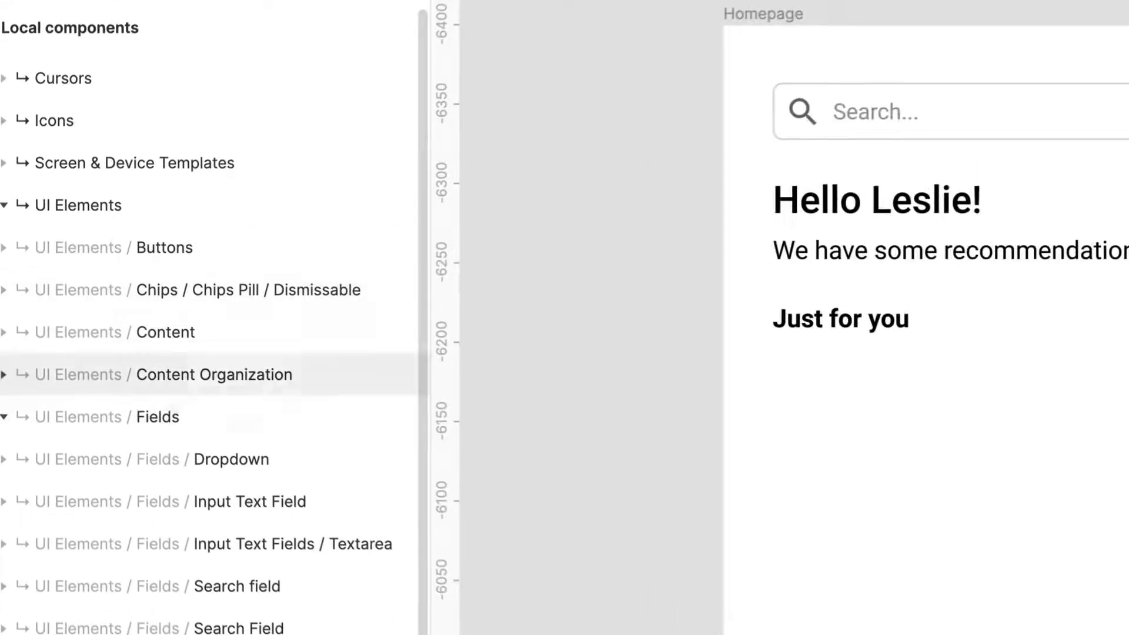
left_click(4, 332)
left_click(4, 332)
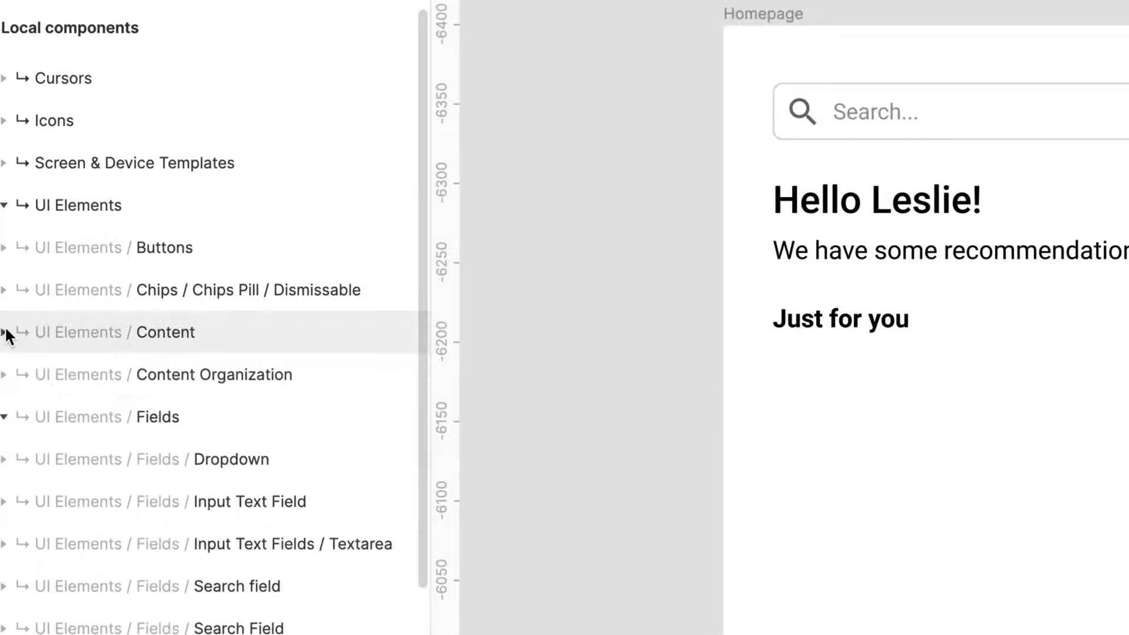
left_click(99, 417)
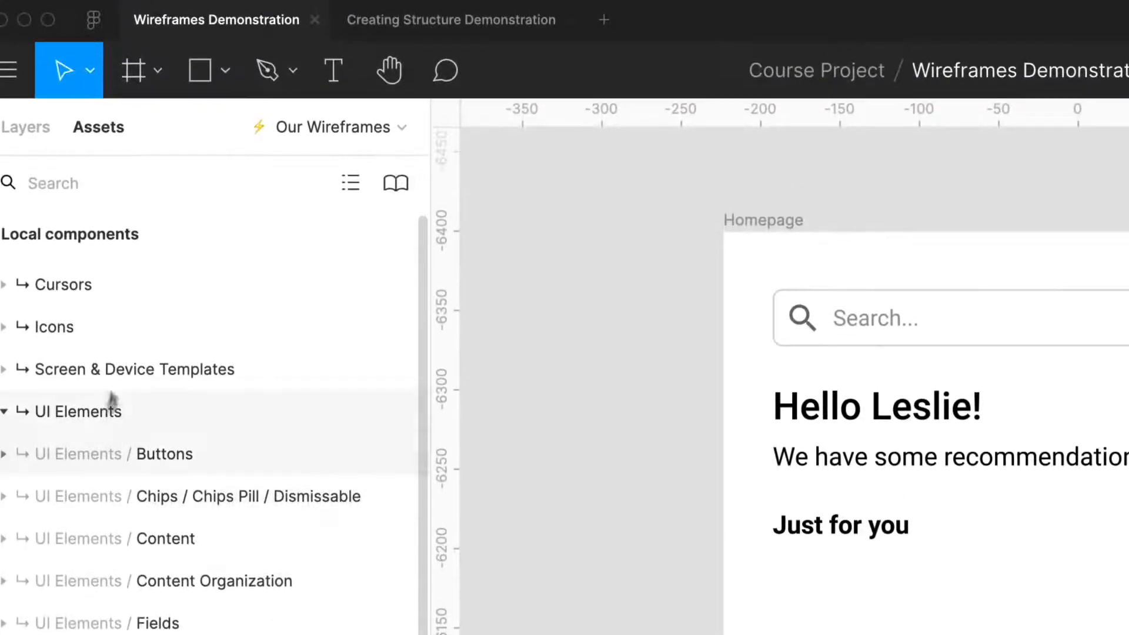
Step: Search the assets for "ima" and place the square image placeholder with the picture icon below "Just for you", flush with its left edge
left_click(206, 53)
type("ima")
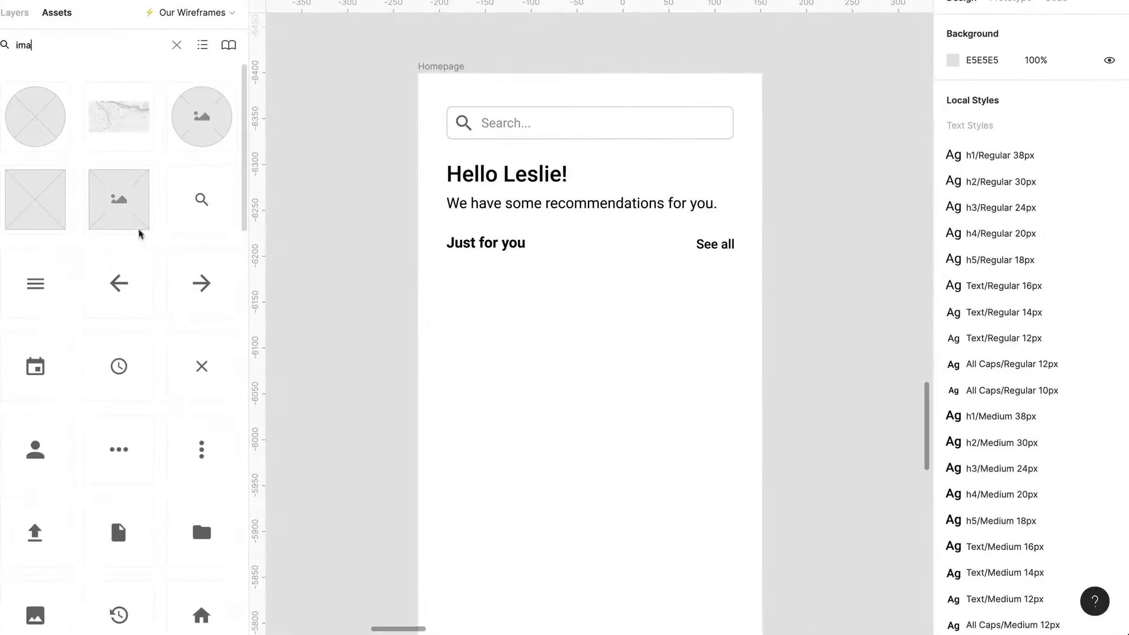
left_click_drag(226, 479, 601, 576)
left_click_drag(362, 281, 509, 362)
left_click(675, 383)
scroll(615, 368, "down", 1)
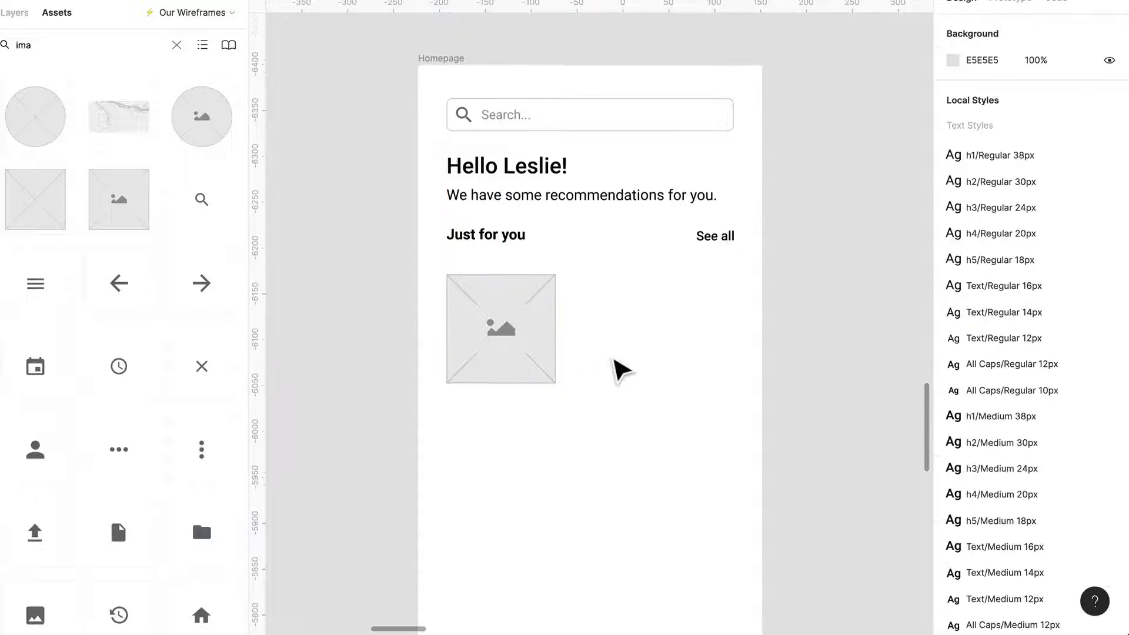
Step: Add a layout grid to the Homepage frame and change its type to Columns
left_click(440, 66)
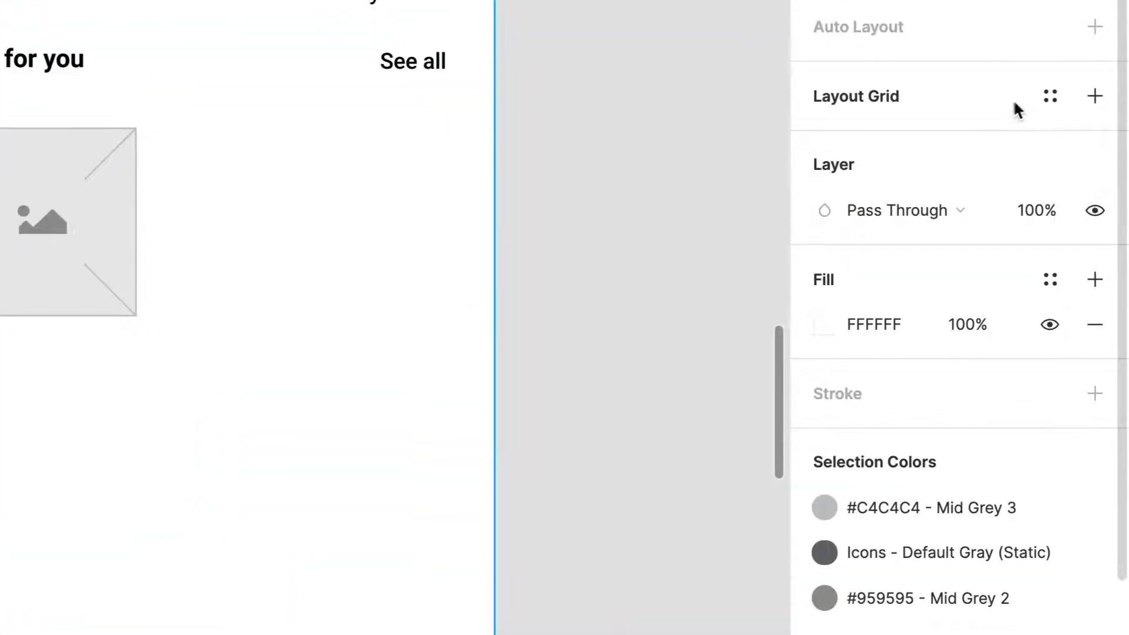
left_click(1048, 95)
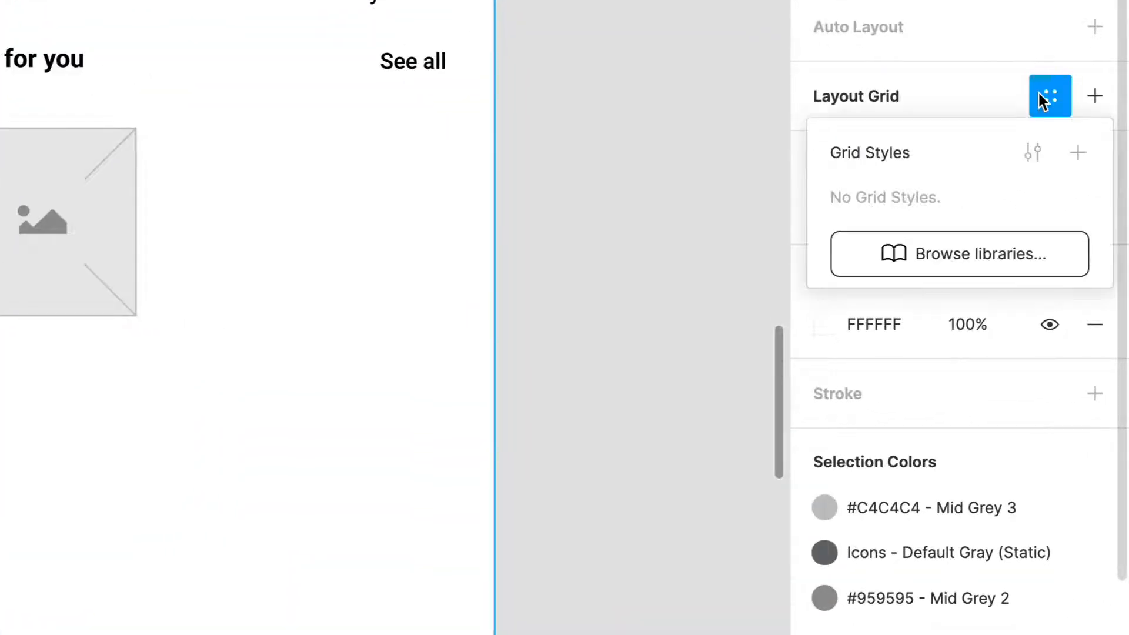
left_click(1085, 96)
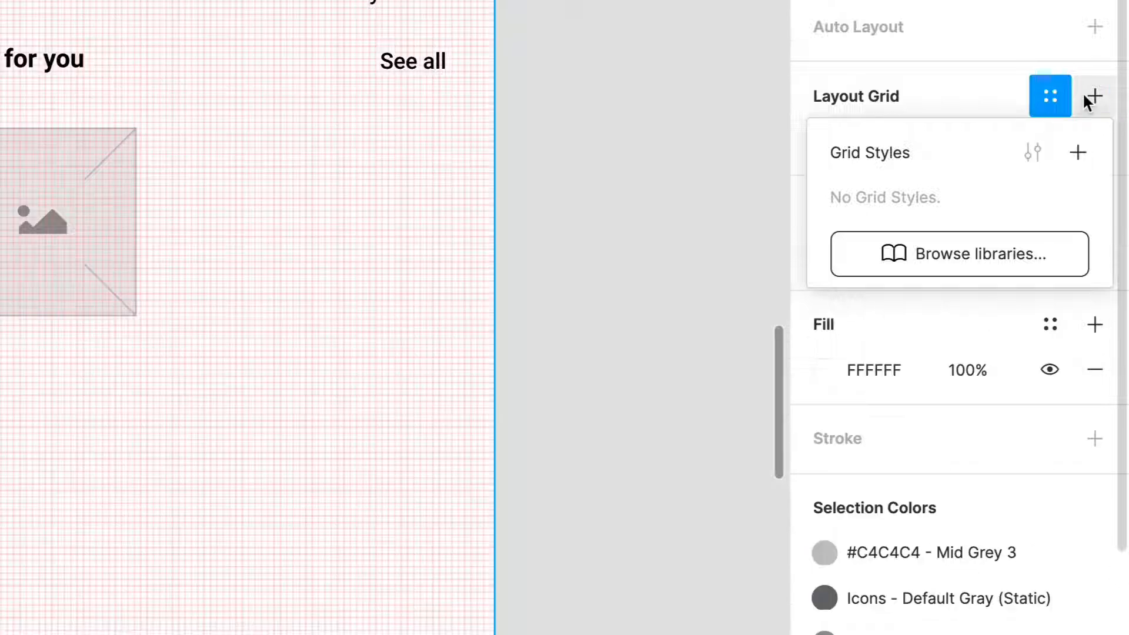
left_click(1039, 111)
left_click(824, 140)
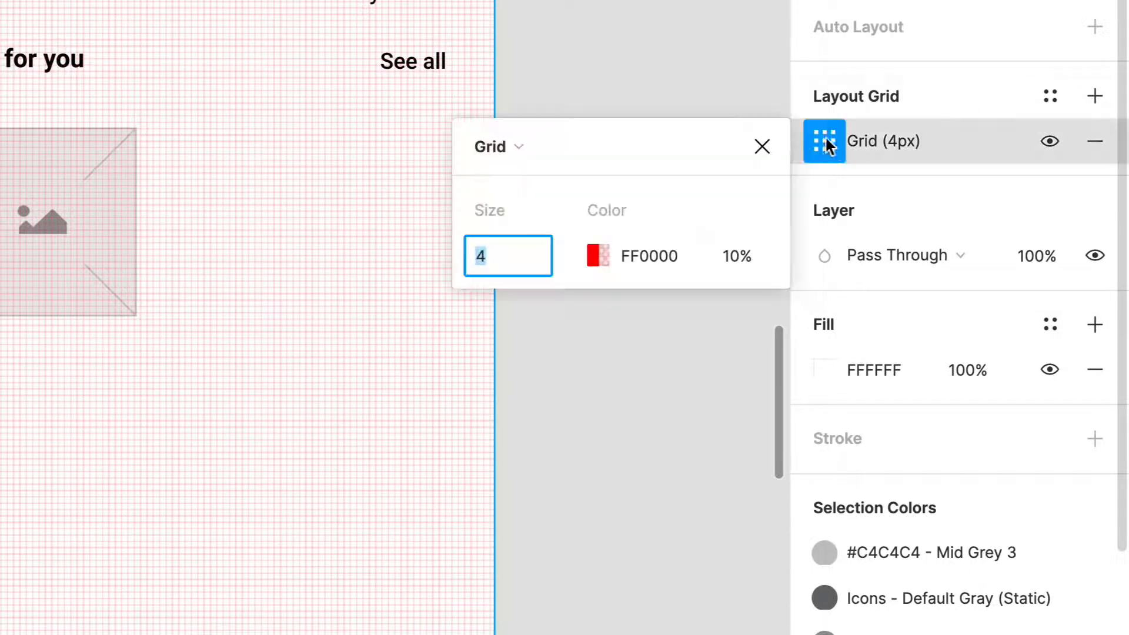
left_click(485, 148)
left_click(542, 181)
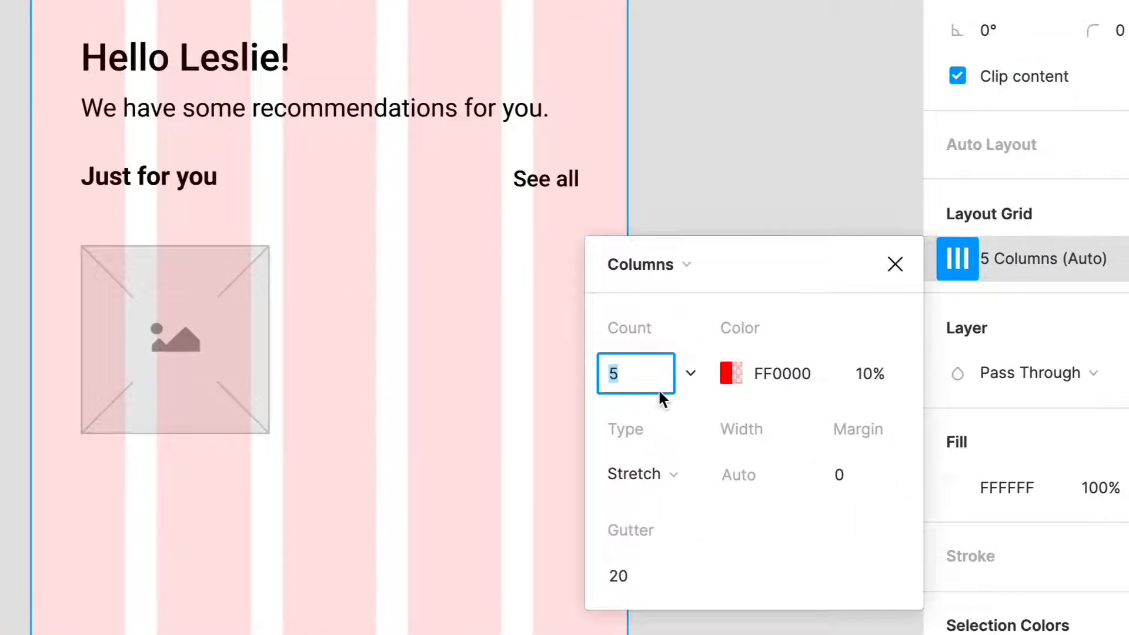
Step: Set the column grid to a count of 8 with a margin of 24 and a gutter of 24
type("8")
left_click(861, 476)
type("2")
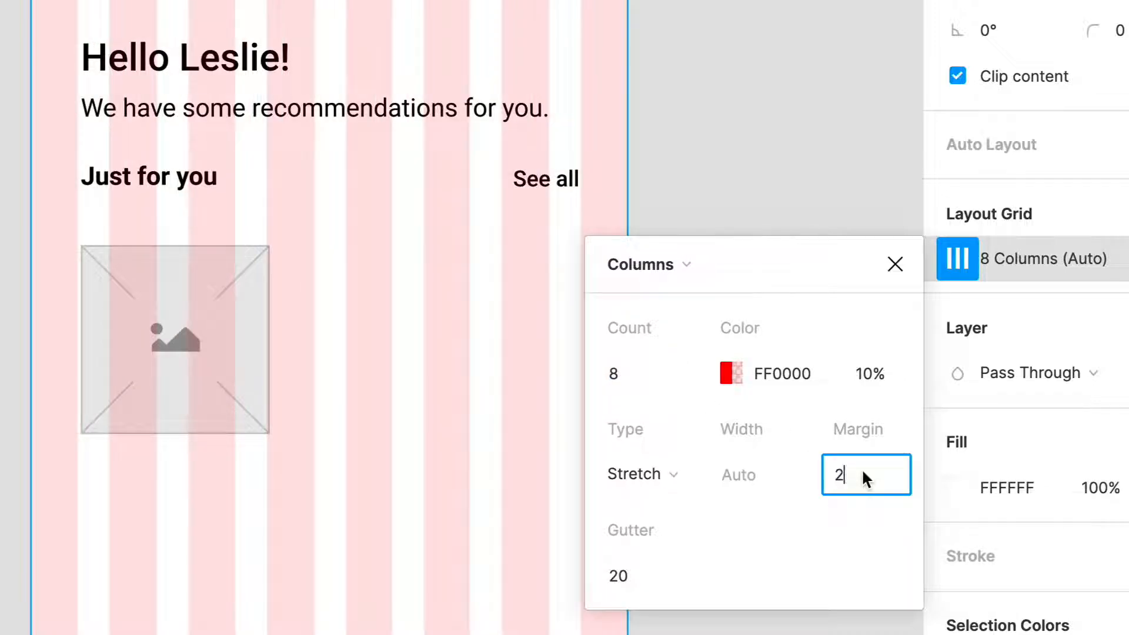
type("4")
left_click(633, 574)
type("24")
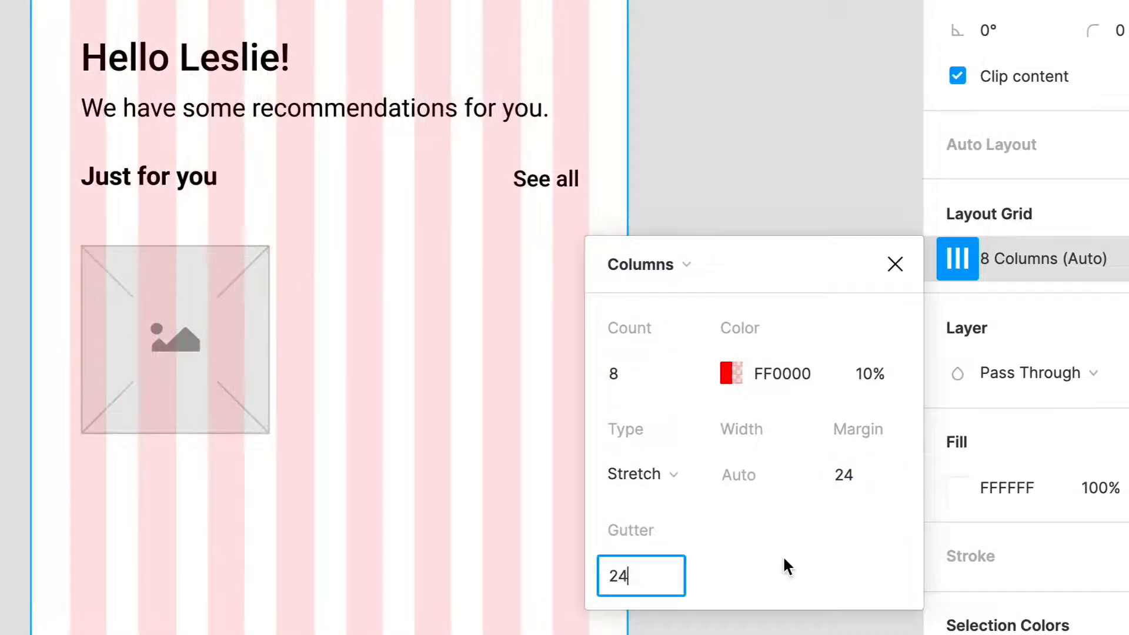
key("Return")
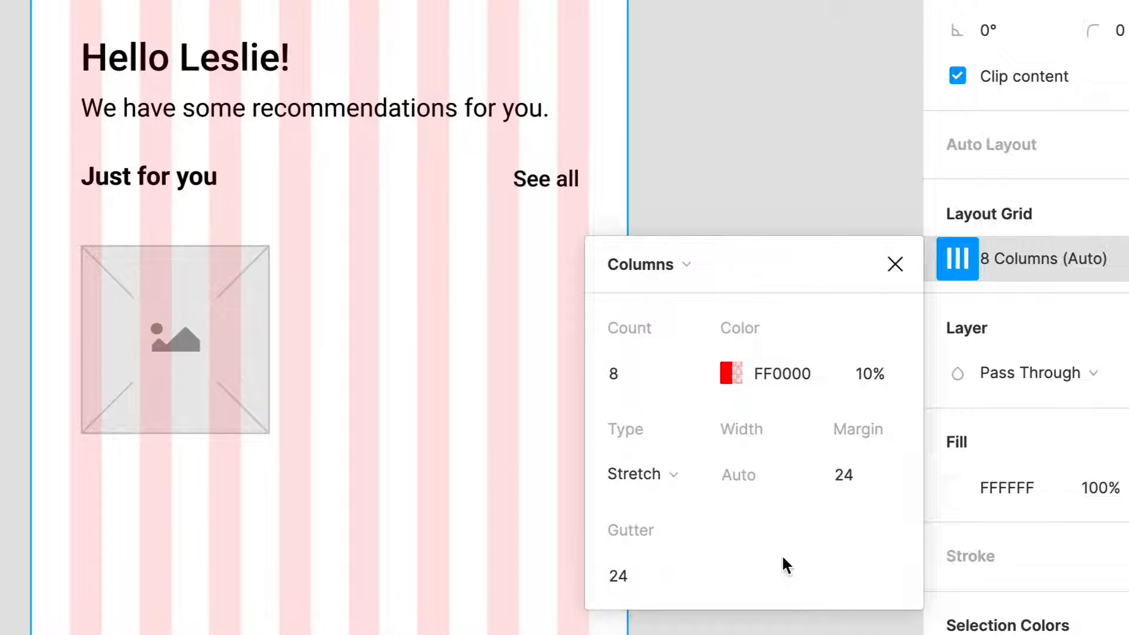
Step: Set the column grid's gutter to 16 and close its settings
left_click(680, 588)
type("1")
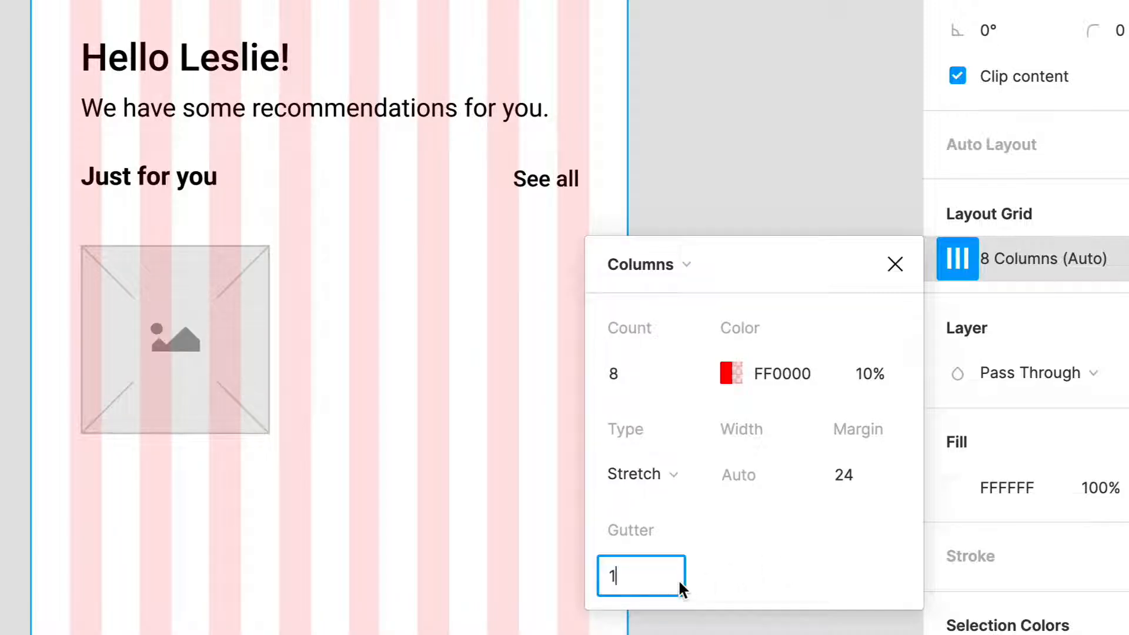
type("6")
key("Return")
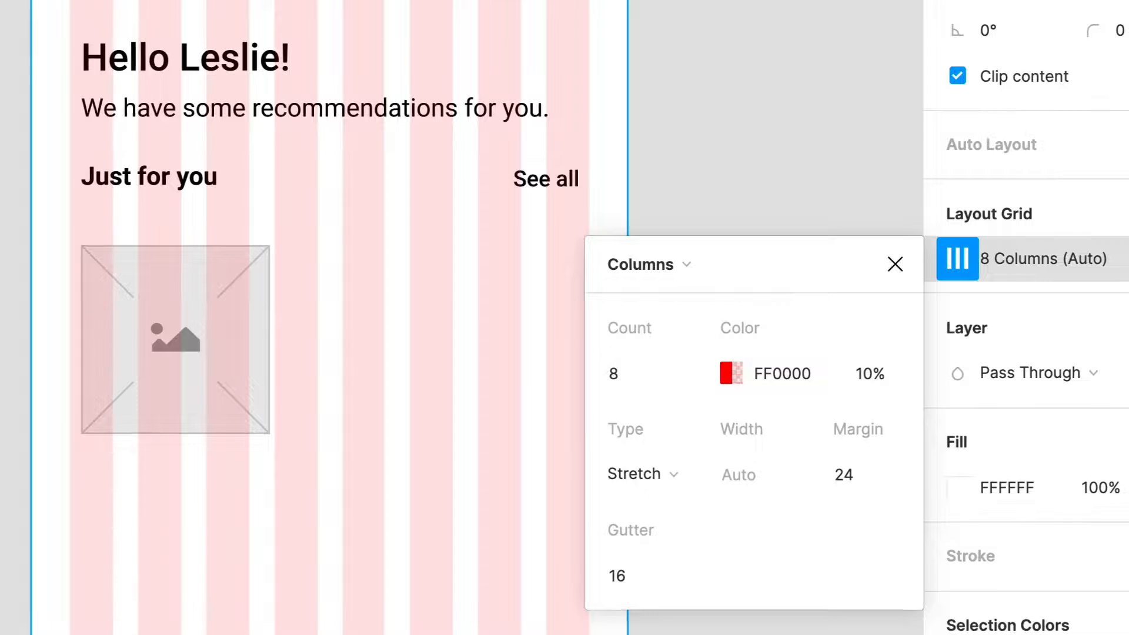
left_click(862, 572)
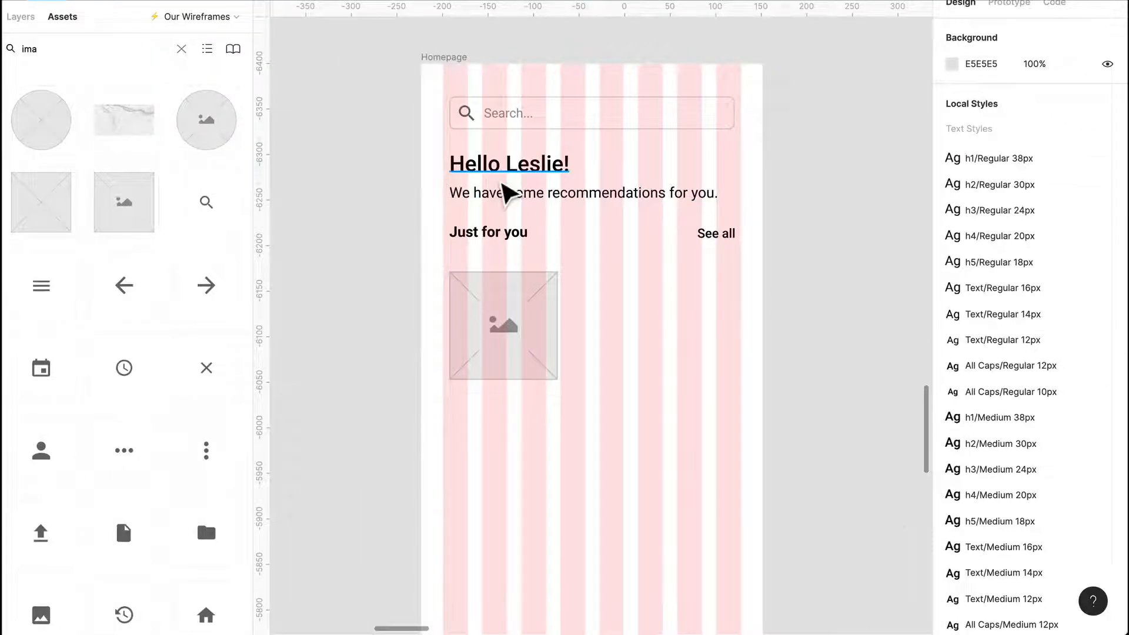
Step: Move the greeting, recommendations line and "Just for you" together to X 24, onto the first grid column's left edge
left_click(503, 183)
left_click(511, 198, "shift")
left_click(506, 230, "shift")
scroll(503, 210, "up", 3)
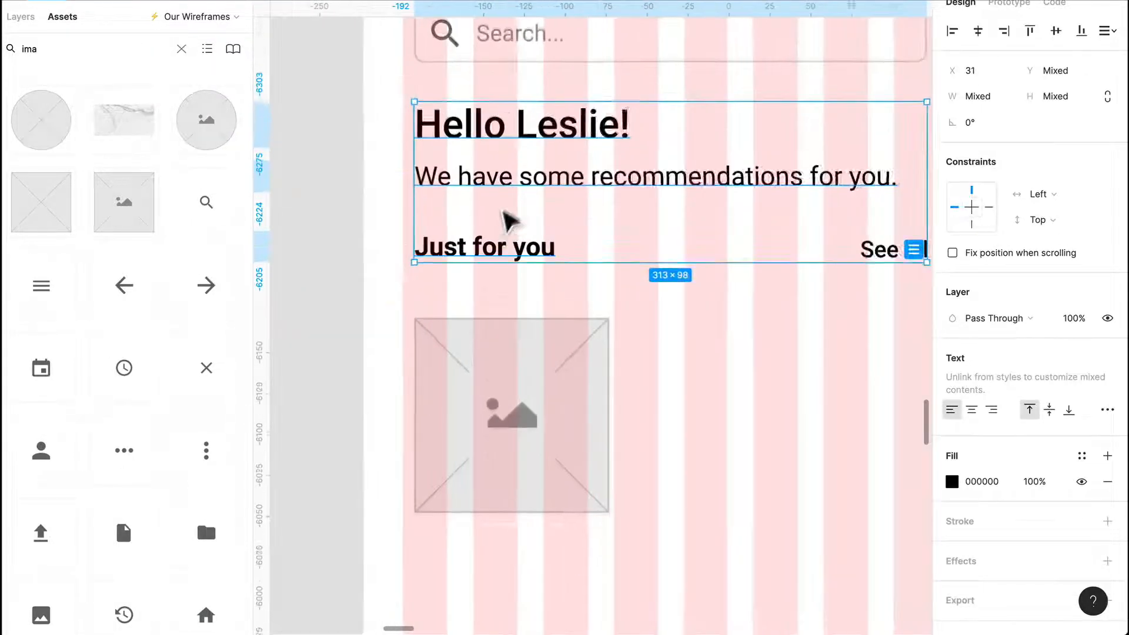
left_click_drag(502, 212, 490, 212)
scroll(624, 200, "down", 1)
scroll(706, 209, "right", 2)
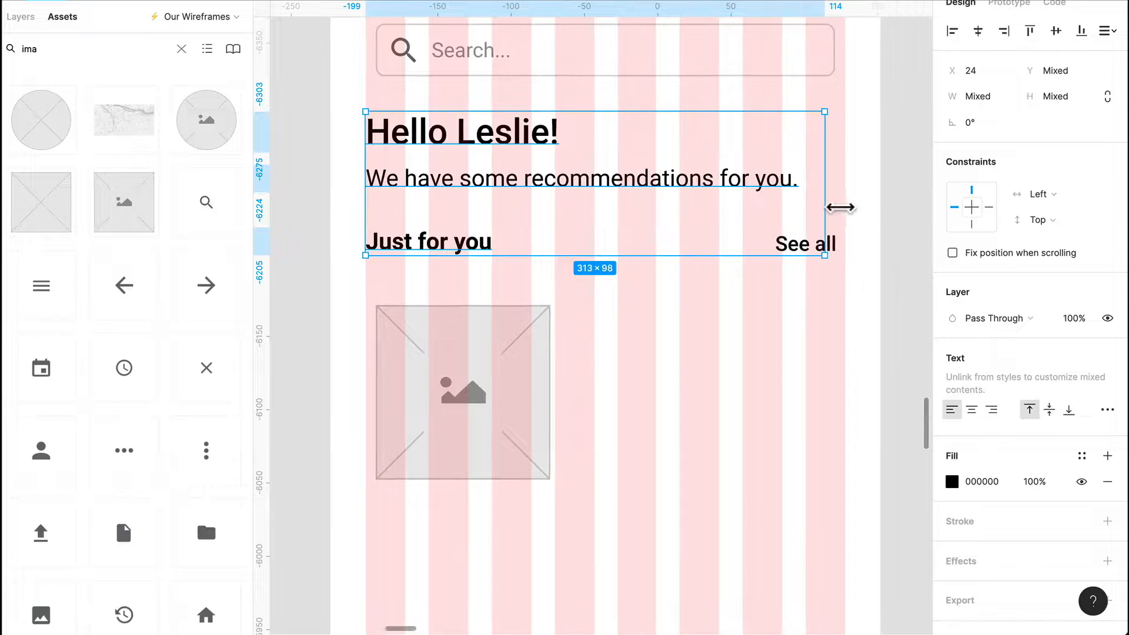
Step: Set the "Just for you" text box to auto-width resizing
left_click(776, 259)
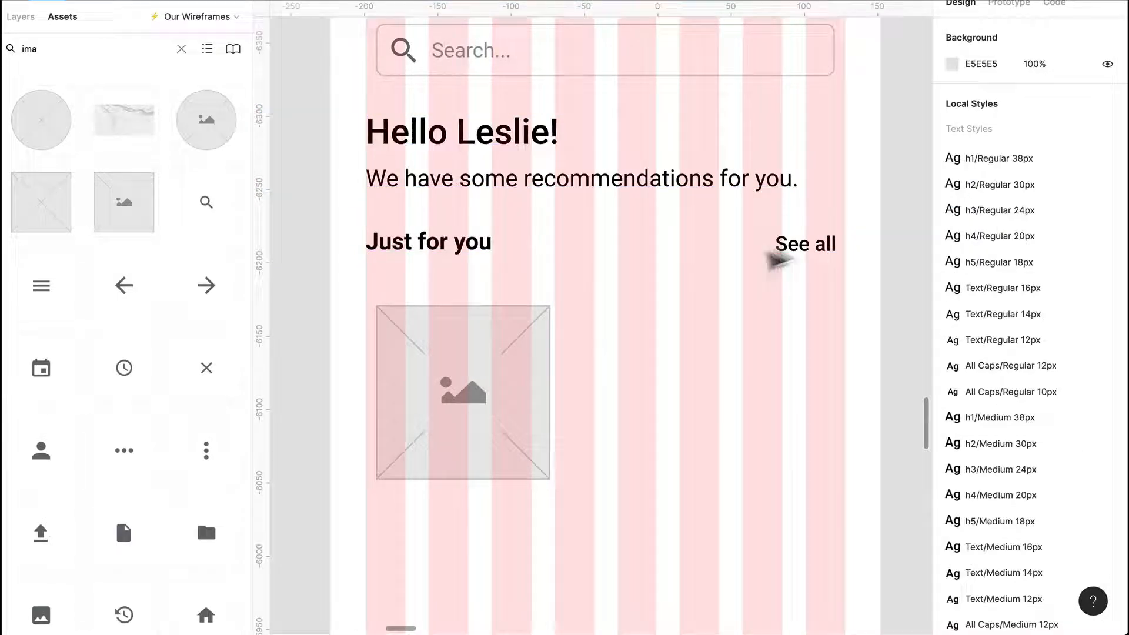
left_click(457, 246)
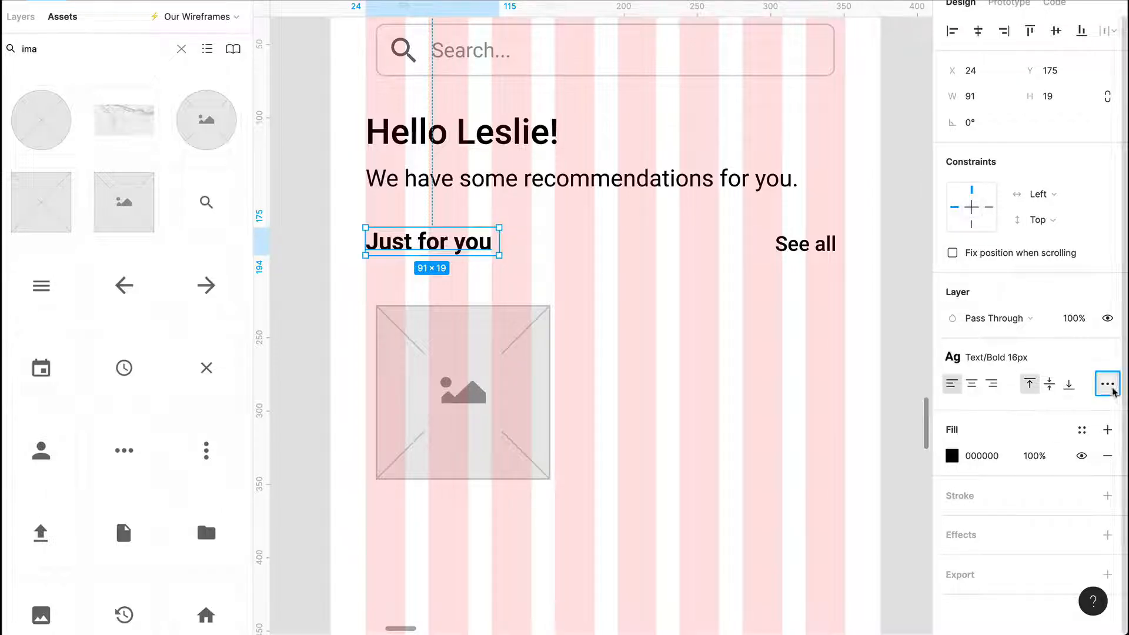
left_click(1107, 383)
left_click(874, 527)
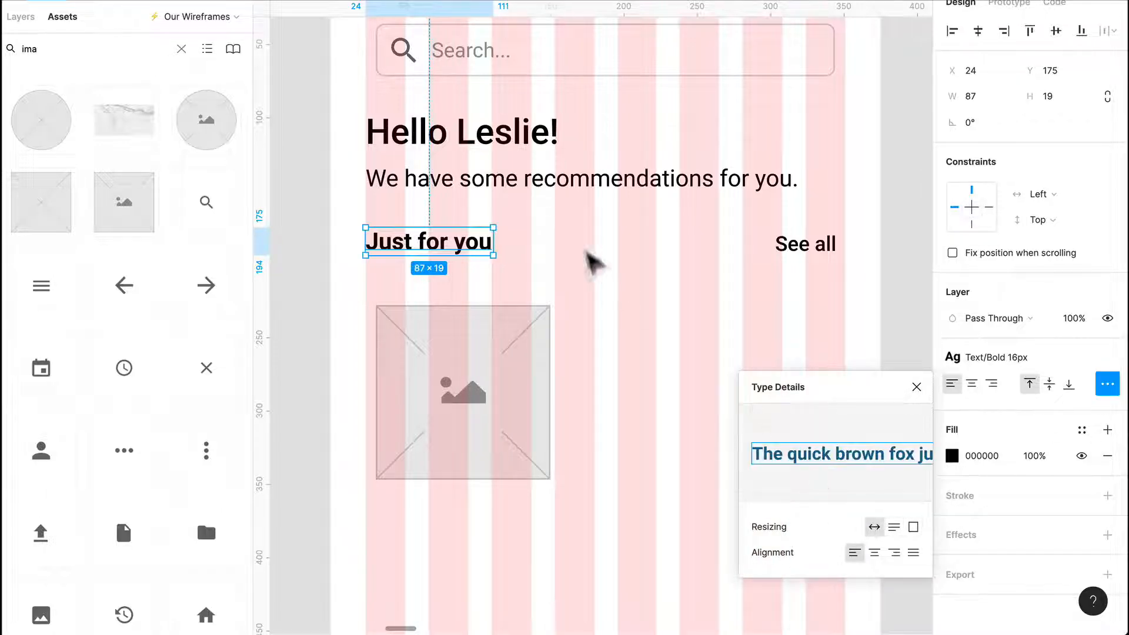
Step: Fit the search bar to the grid at X 24 and width 327, and align "See all" with the last column's right edge
scroll(576, 118, "up", 2)
left_click(647, 121)
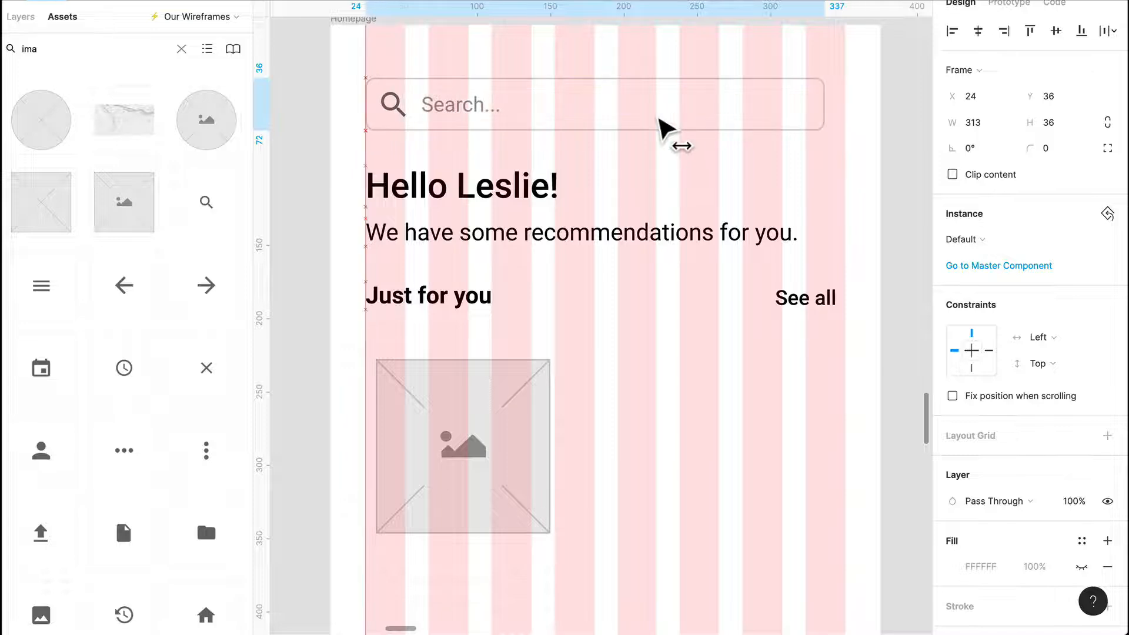
left_click_drag(830, 121, 864, 118)
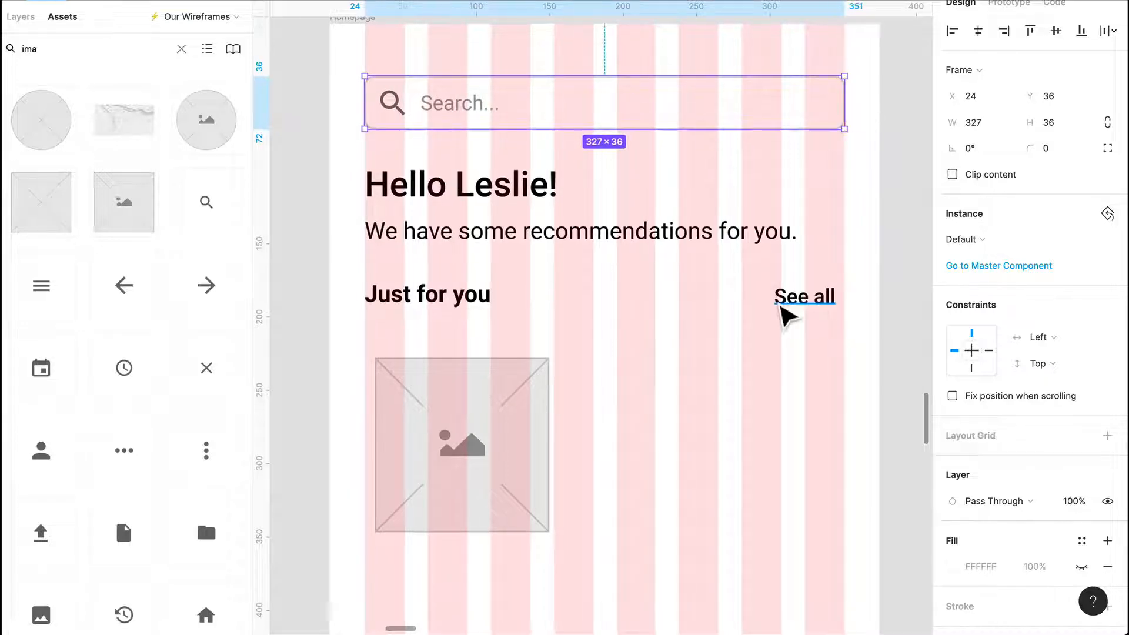
scroll(835, 273, "down", 2)
left_click_drag(828, 264, 843, 261)
Step: Align the image placeholder with the first grid column at X 24, Y 202 and resize it to 241 × 150
left_click_drag(478, 425, 479, 422)
left_click_drag(567, 393, 736, 406)
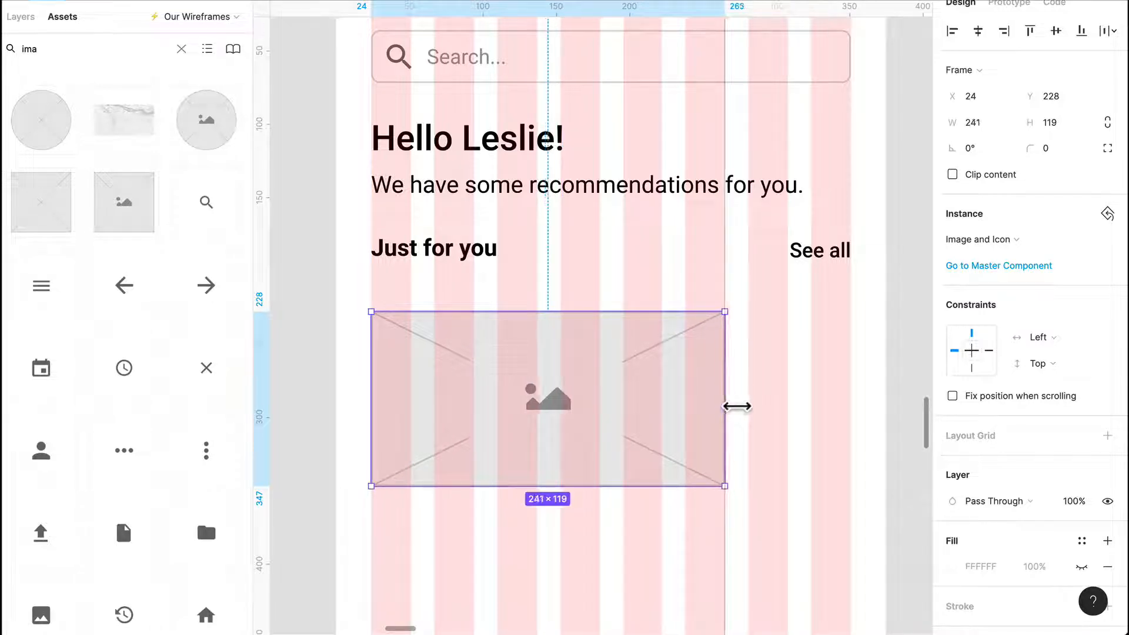
left_click_drag(567, 488, 580, 456)
scroll(576, 549, "down", 2)
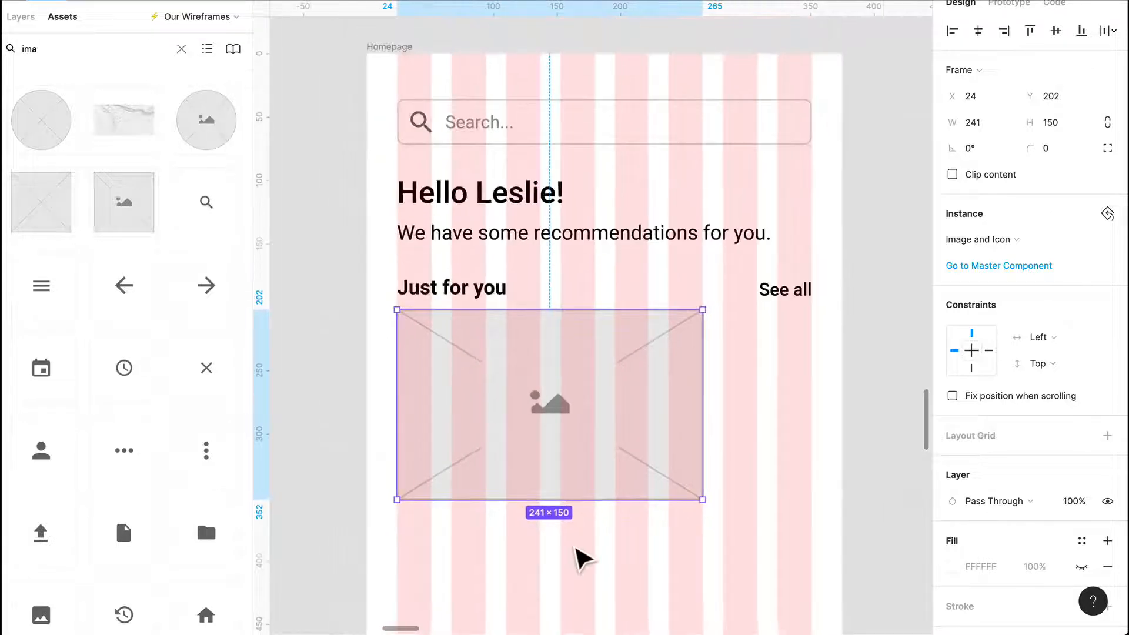
left_click(625, 540)
scroll(624, 540, "down", 3)
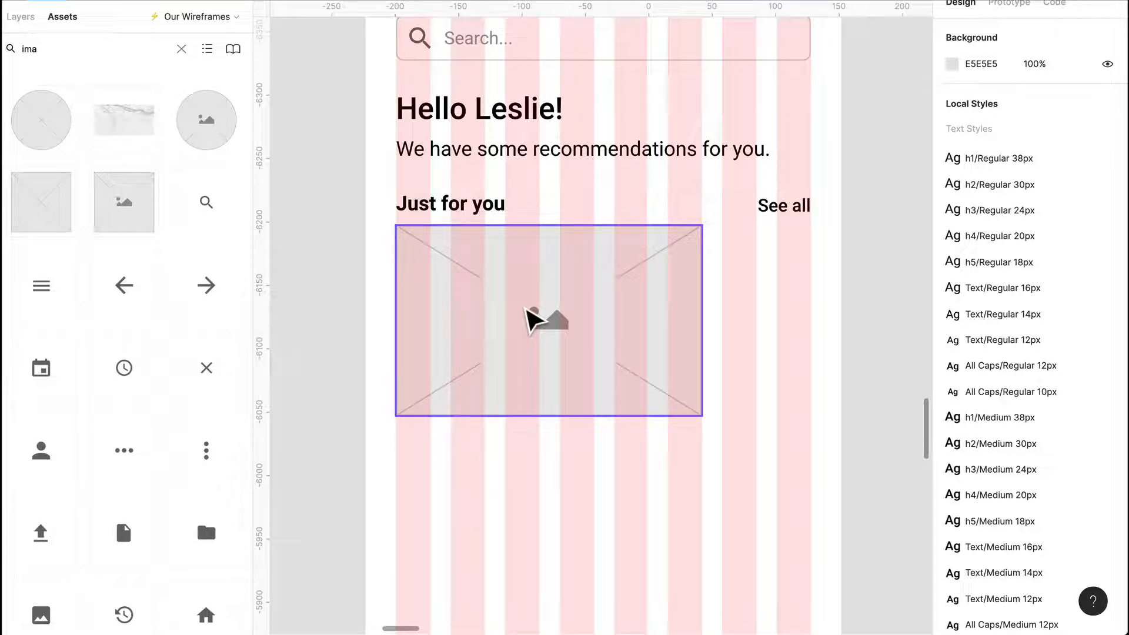
Step: Toggle the layout grids on and off, and leave them hidden
key("ctrl+g")
key("ctrl+g")
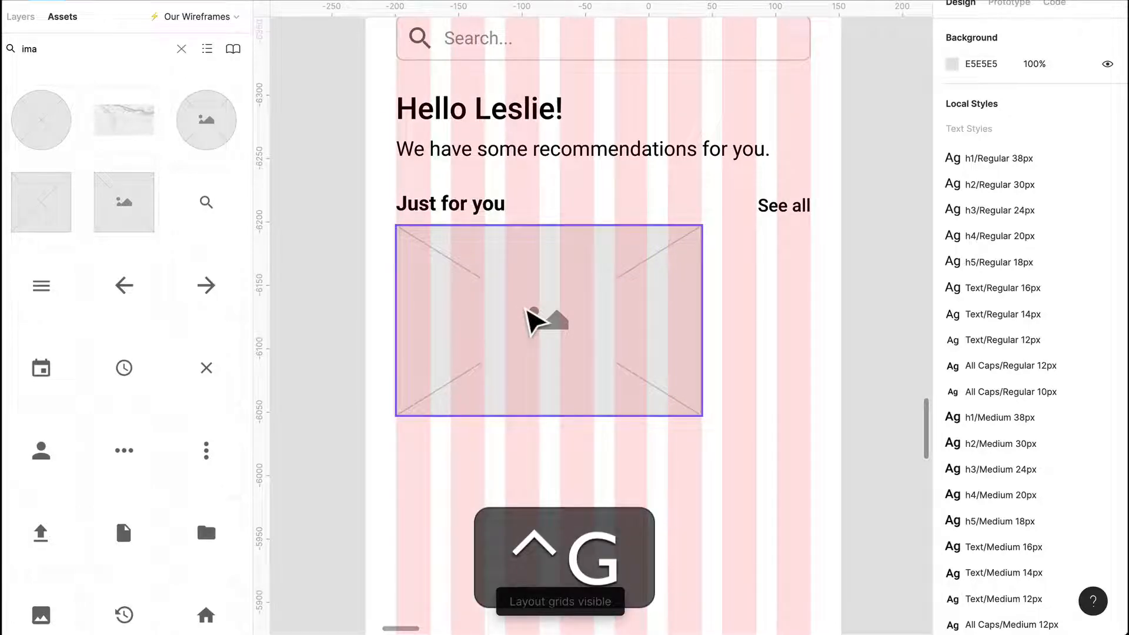
key("ctrl+g")
key("ctrl+g")
key("ctrl+g")
key("ctrl+g")
key("ctrl+g")
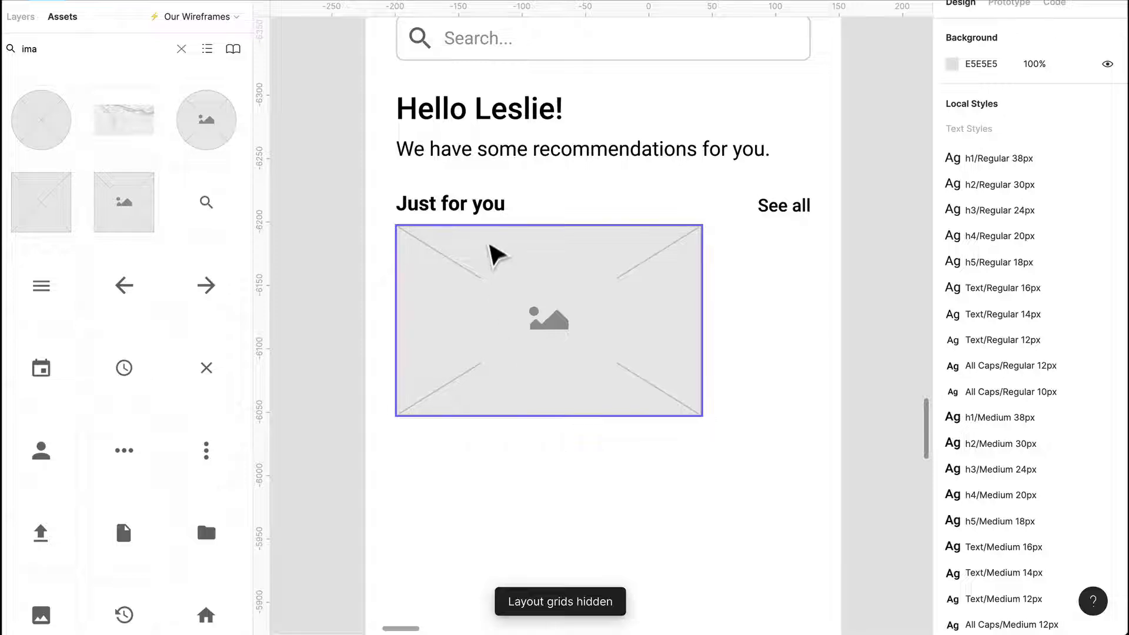
Step: Shift the image placeholder slightly down and place a copy of "Just for you" beneath it at X 24, Y 370
left_click(564, 348)
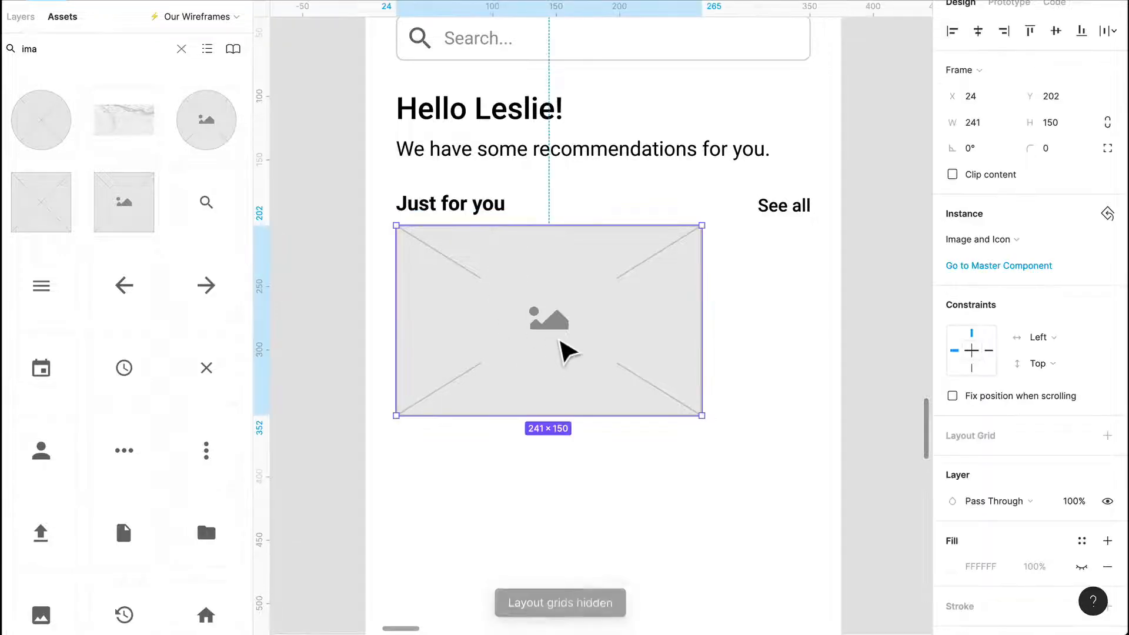
mouse_move(564, 348)
left_mouse_down()
mouse_move(564, 357)
mouse_move(560, 348)
left_mouse_up()
left_click(482, 211)
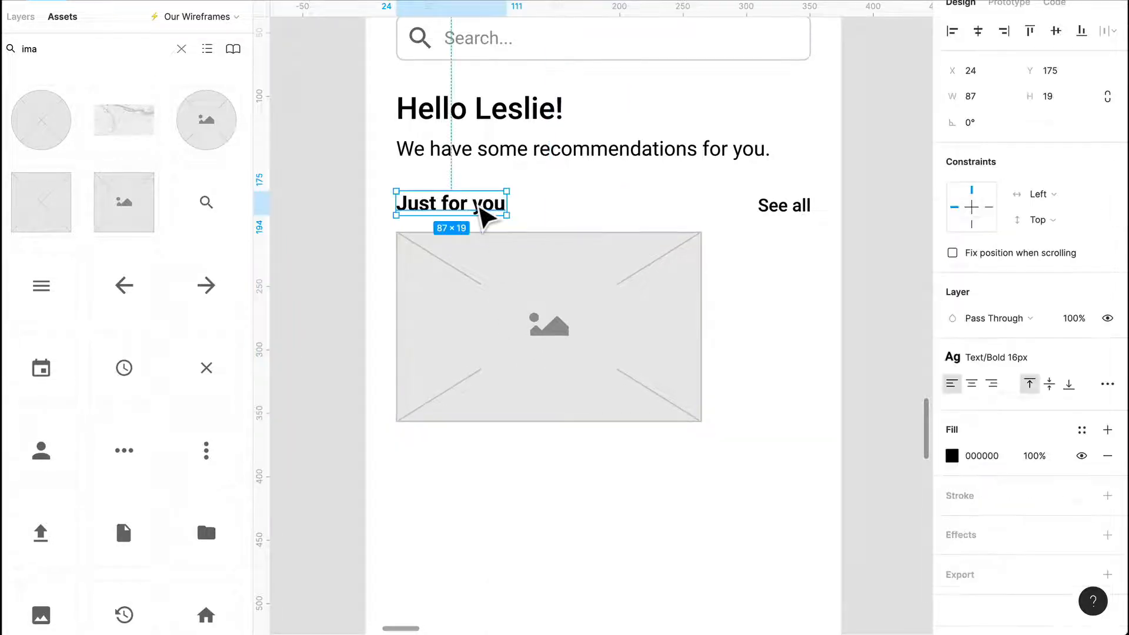
left_click_drag(482, 211, 527, 465)
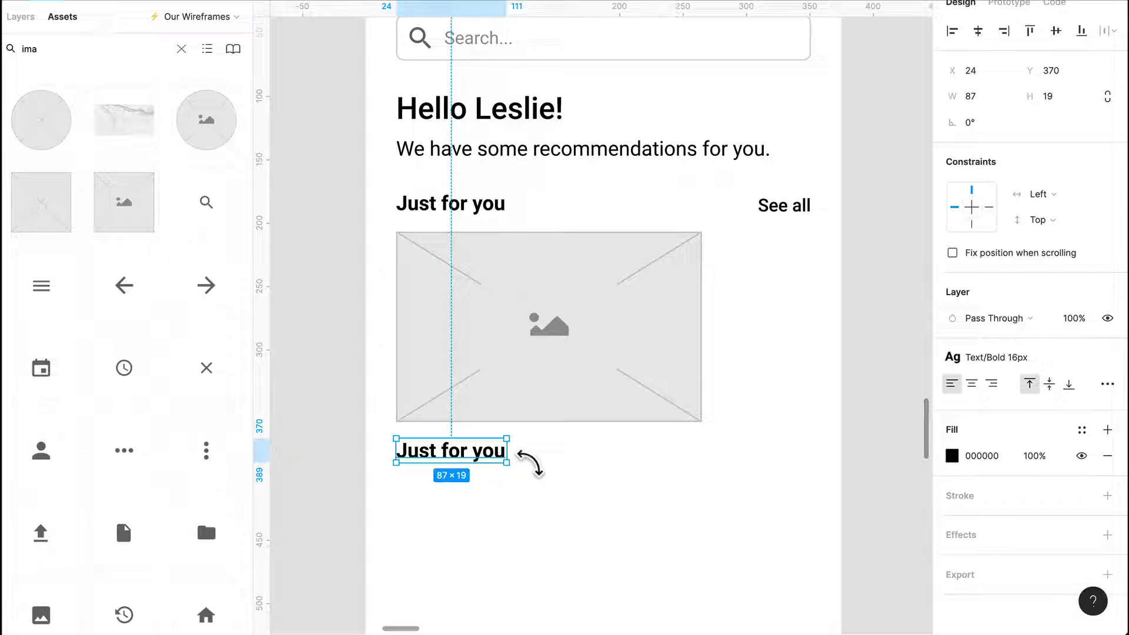
Step: Change the copied heading's text to "Product Name" and apply the Text/Regular 16px style
key("Return")
scroll(494, 469, "left", 1)
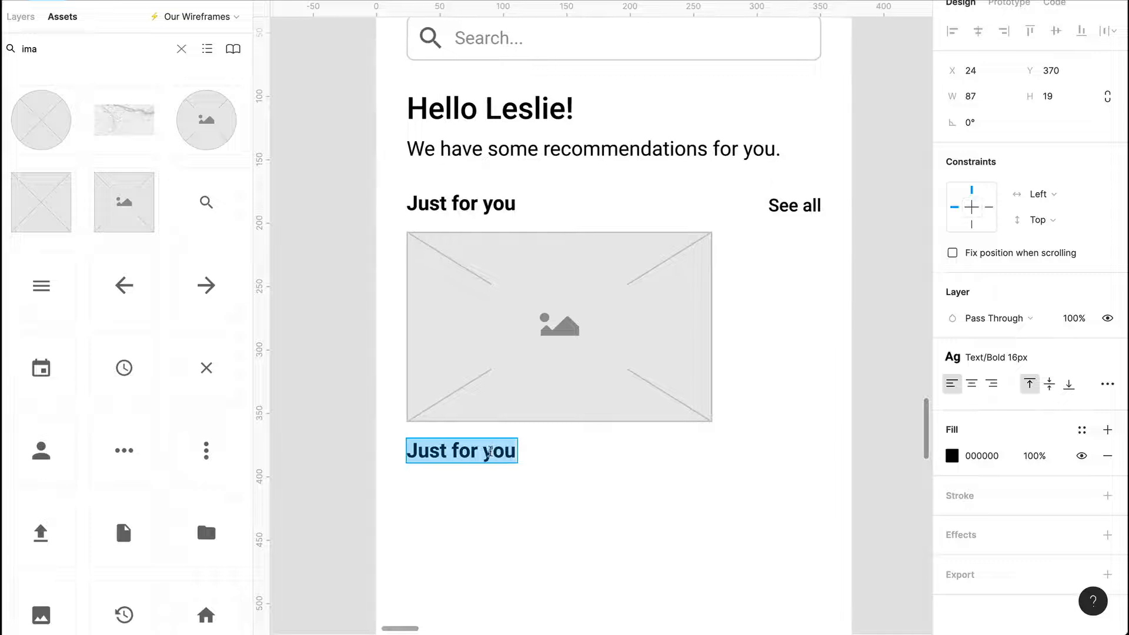
type("Product Name")
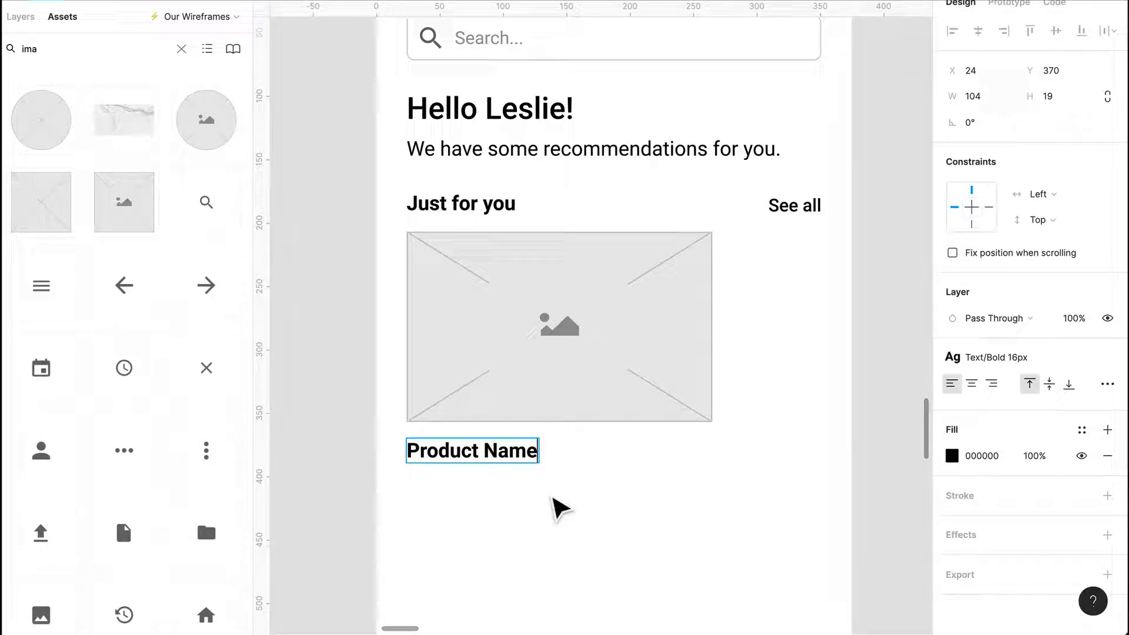
key("Escape")
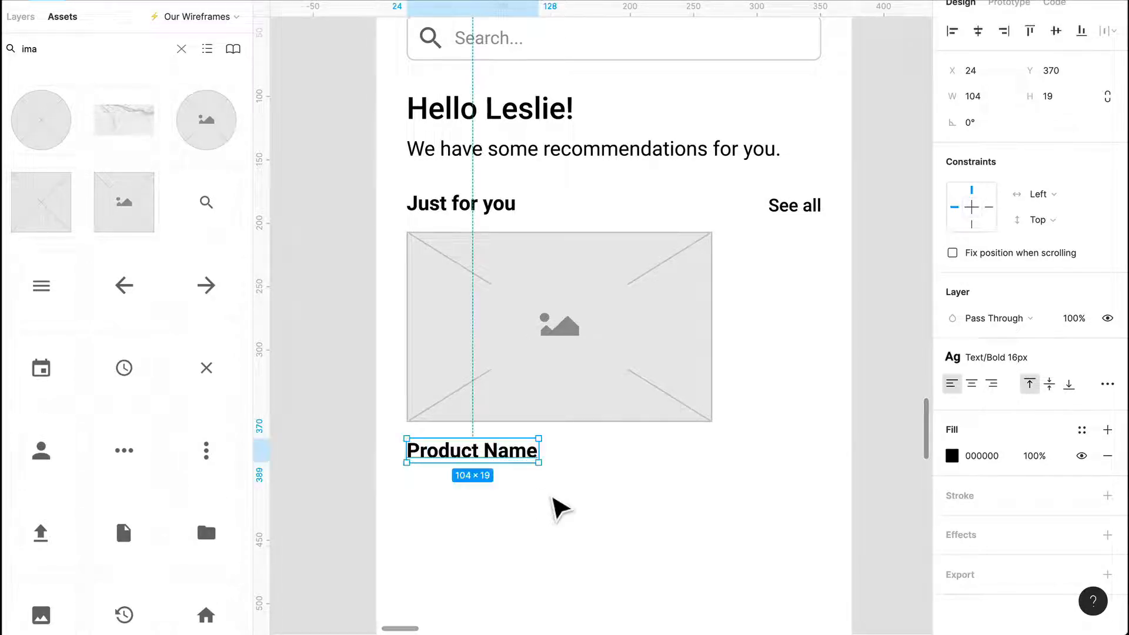
left_click(1016, 356)
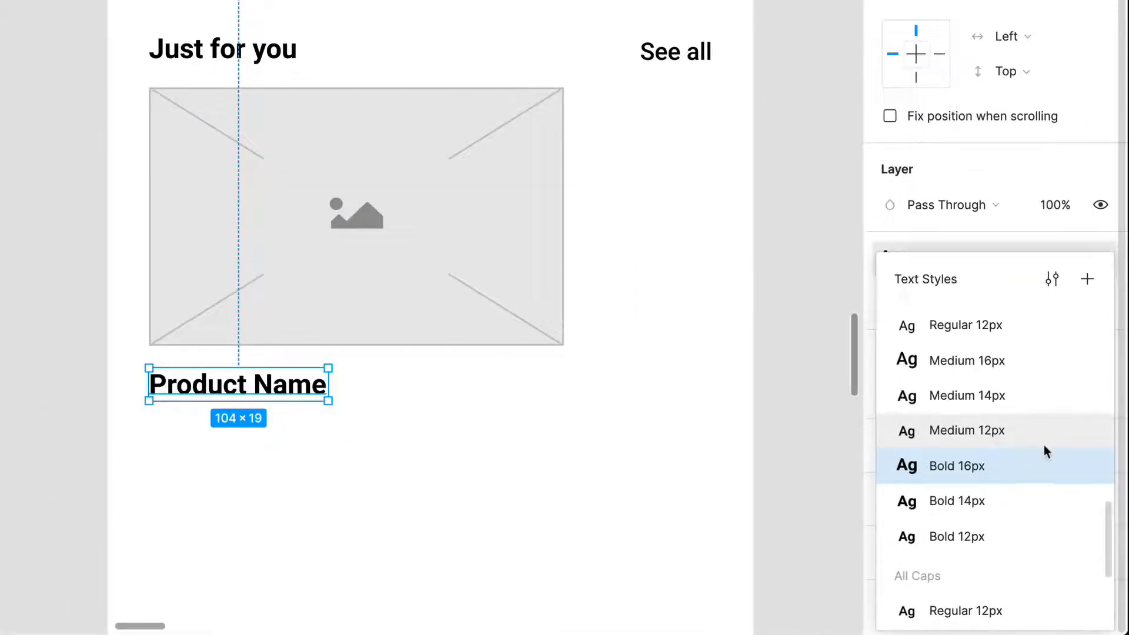
scroll(1029, 468, "up", 1)
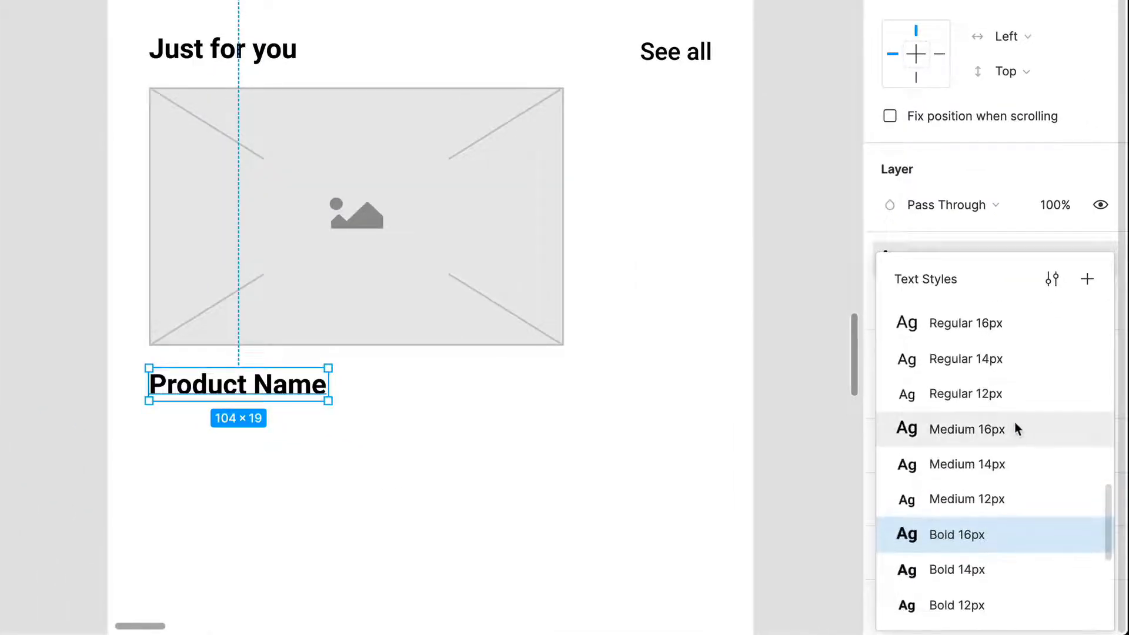
scroll(1012, 411, "up", 1)
left_click(1006, 379)
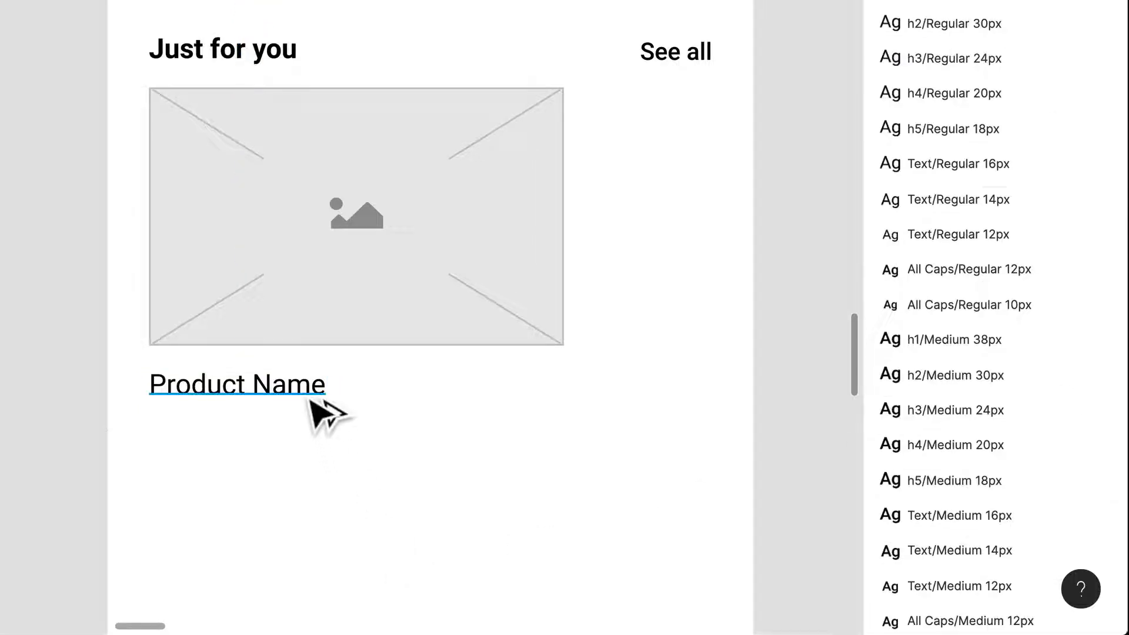
Step: Duplicate "Product Name" directly below itself and change the copy's text to "$25.00"
left_click_drag(320, 411, 317, 447)
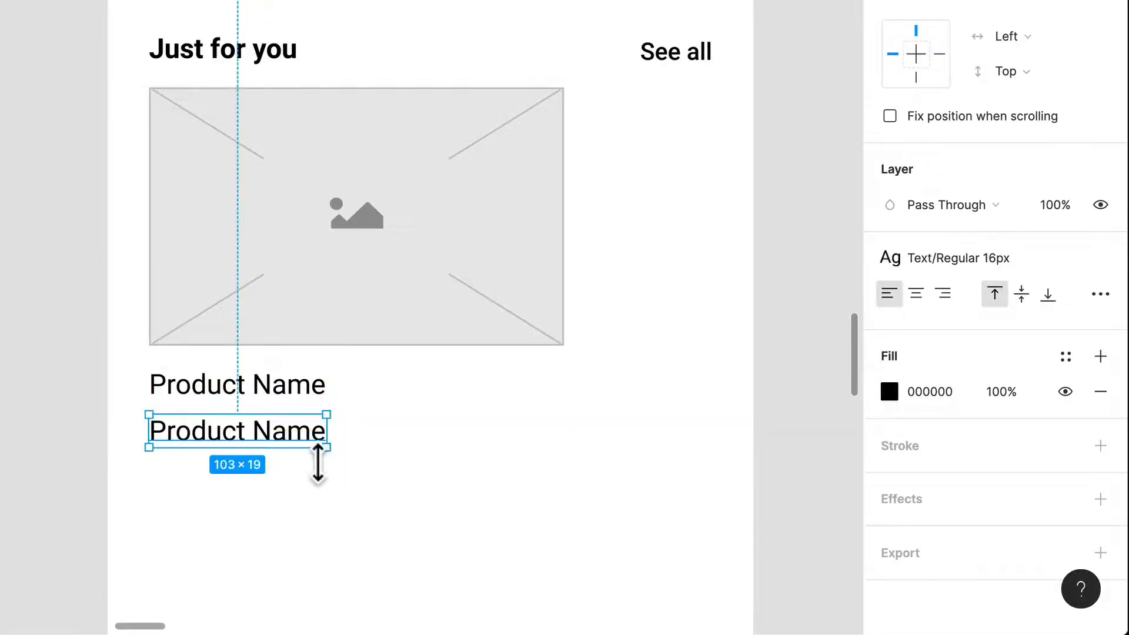
double_click(306, 440)
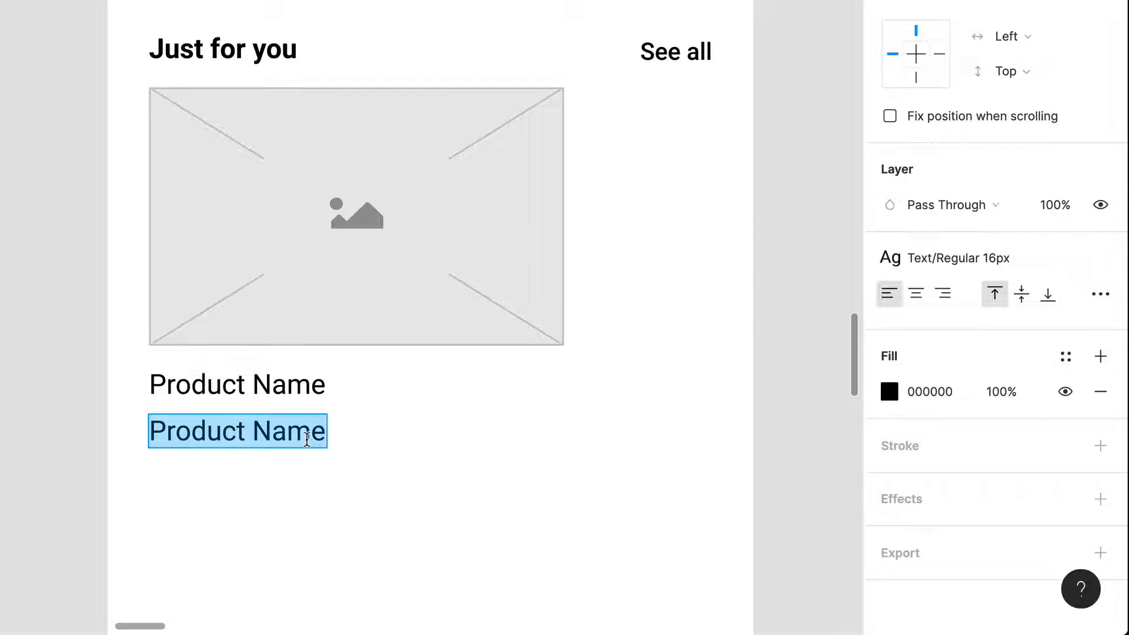
type("$25.")
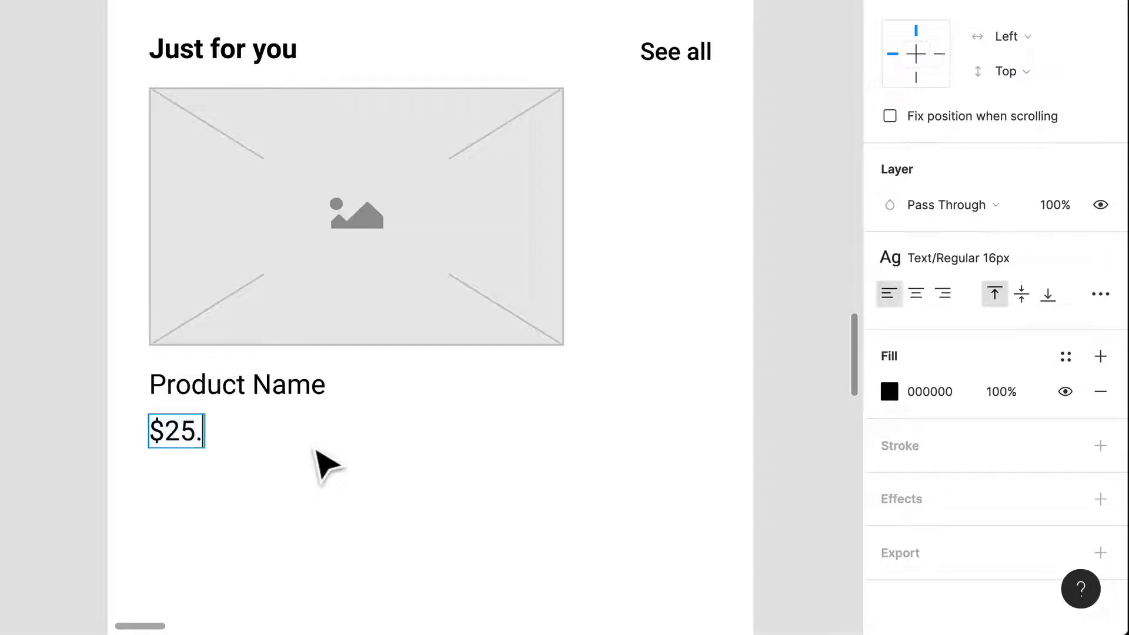
type("00")
Step: Apply the Text/Bold 16px style to the "$25.00" price
key("ctrl+a")
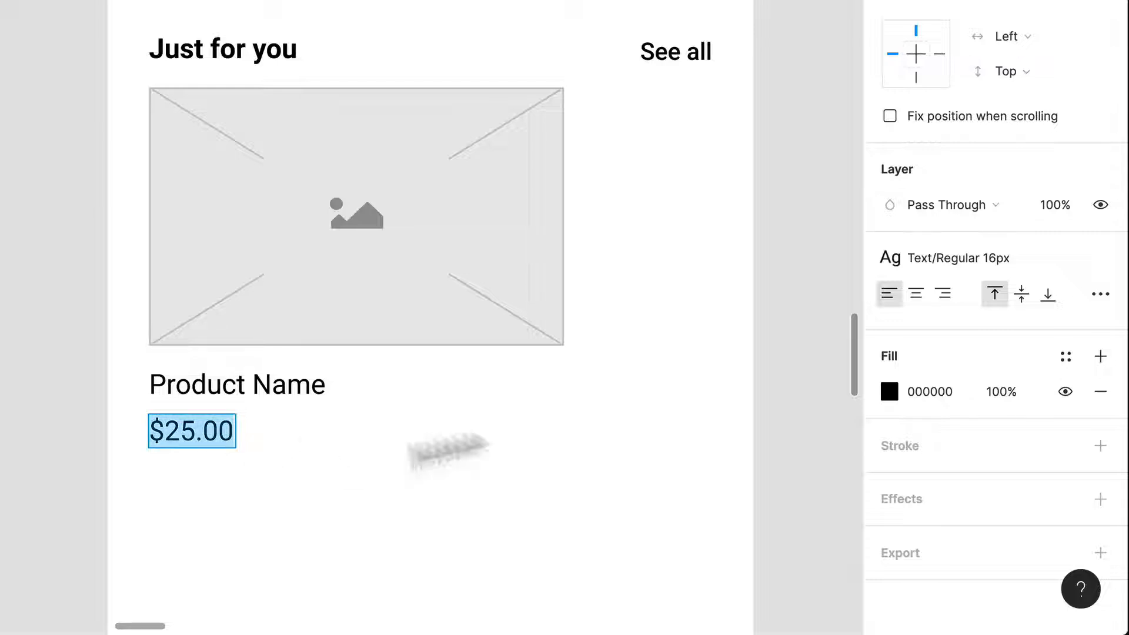
left_click(1020, 268)
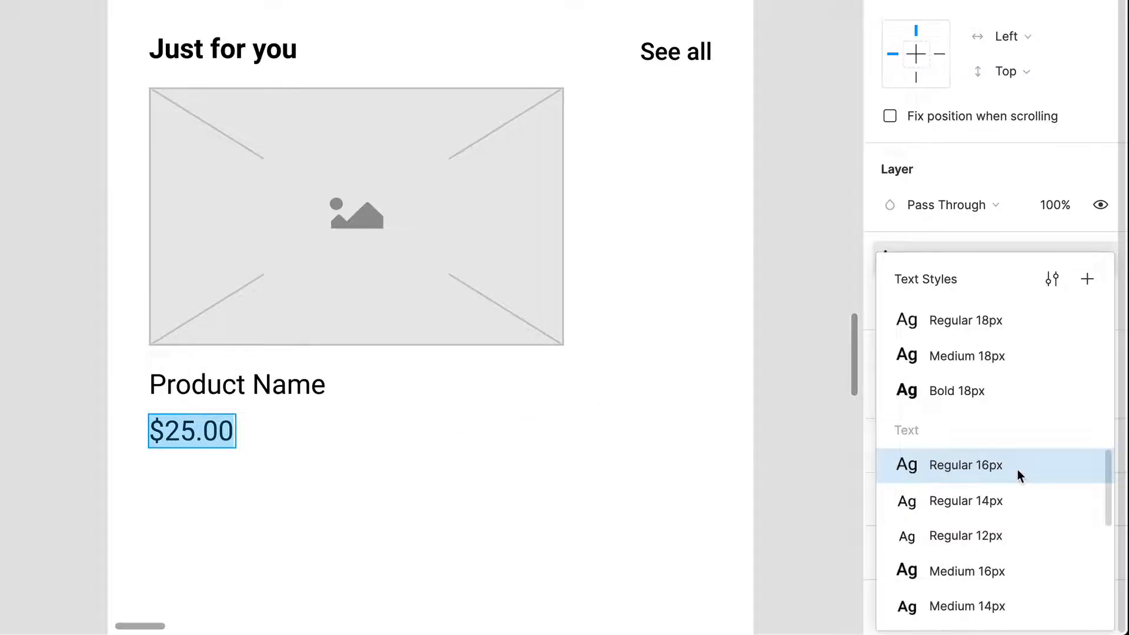
scroll(1011, 471, "up", 2)
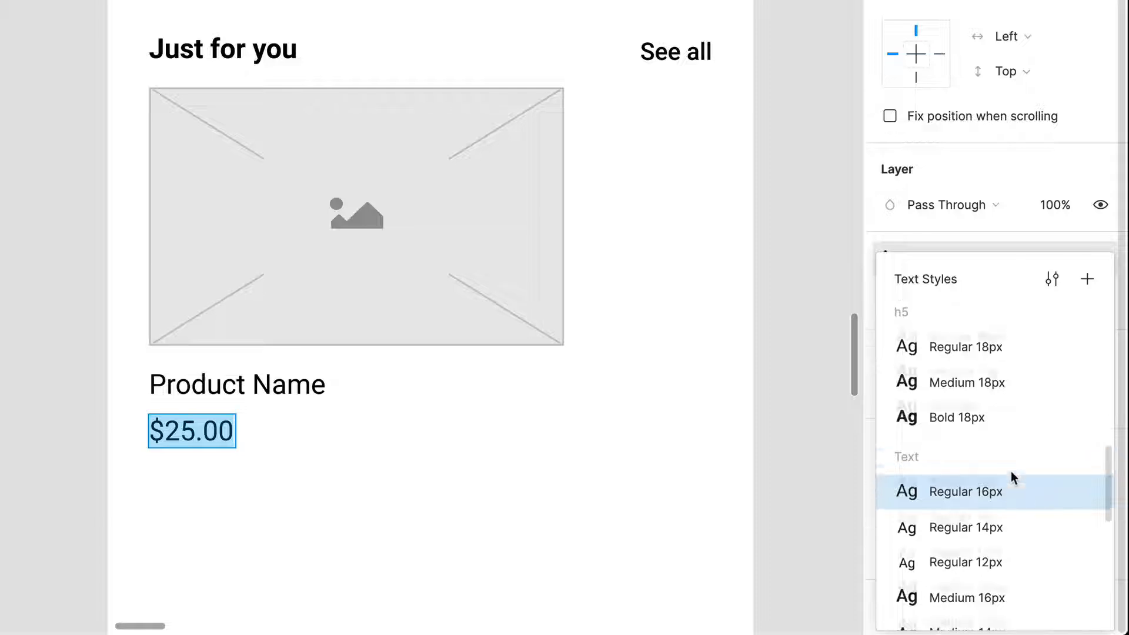
scroll(1007, 449, "up", 3)
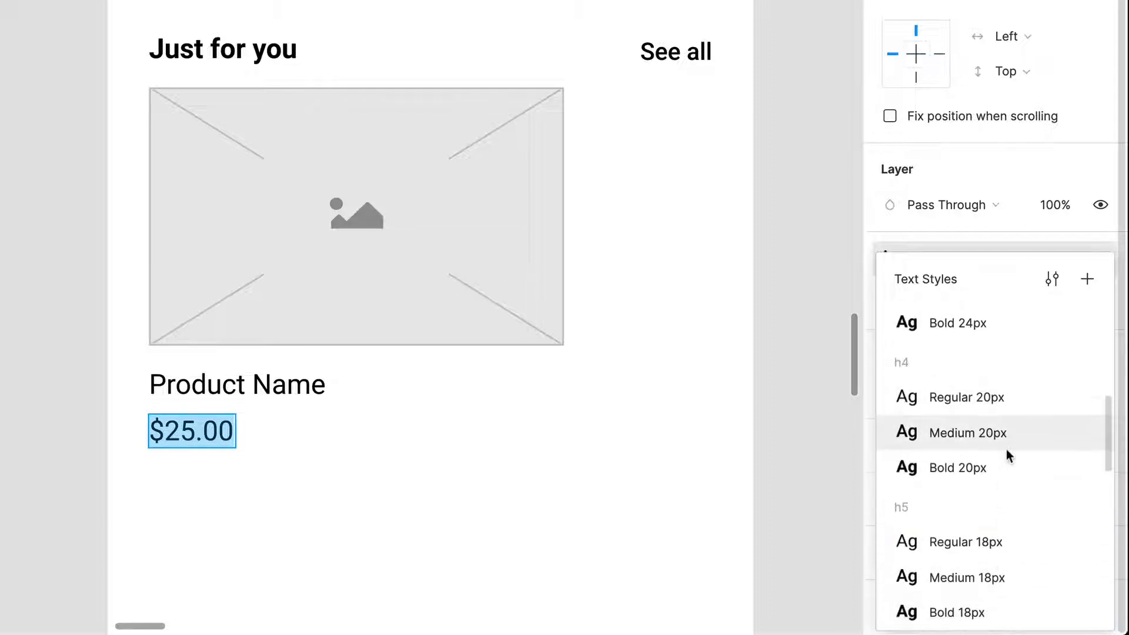
scroll(1007, 452, "down", 6)
scroll(1007, 453, "down", 2)
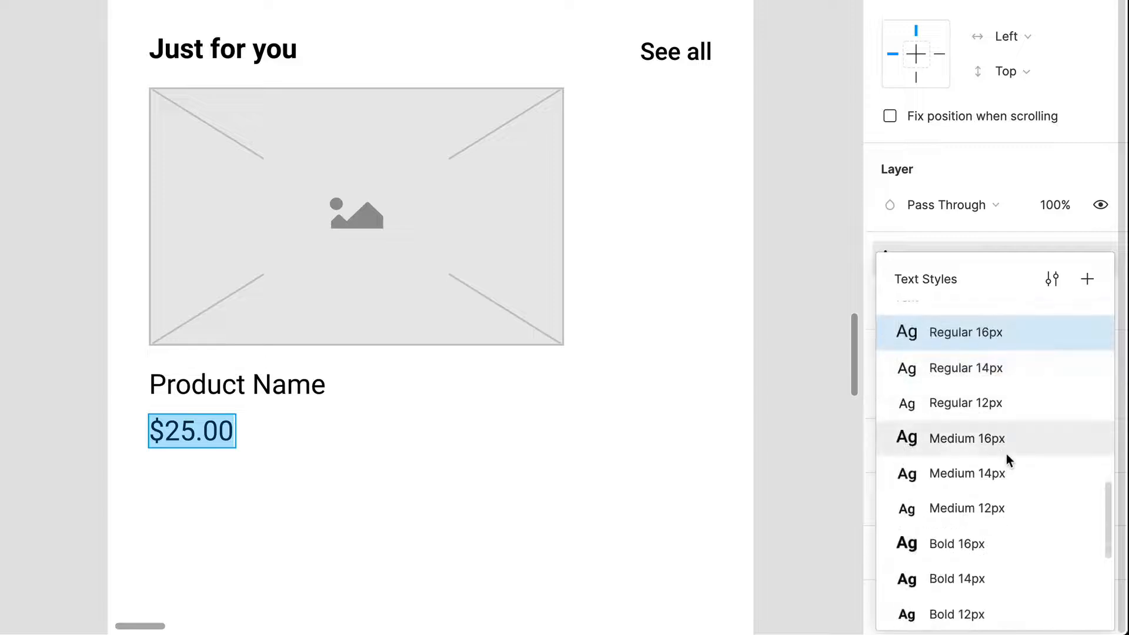
left_click(979, 524)
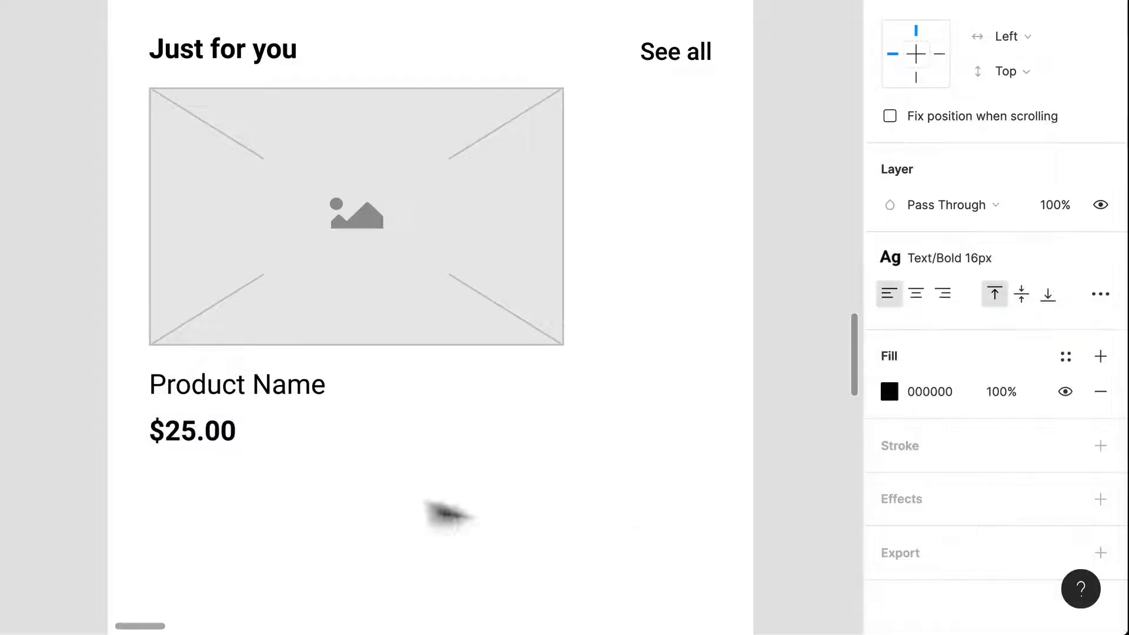
key("Escape")
mouse_move(221, 443)
left_mouse_down()
mouse_move(218, 430)
mouse_move(222, 449)
left_mouse_up()
left_click(323, 453)
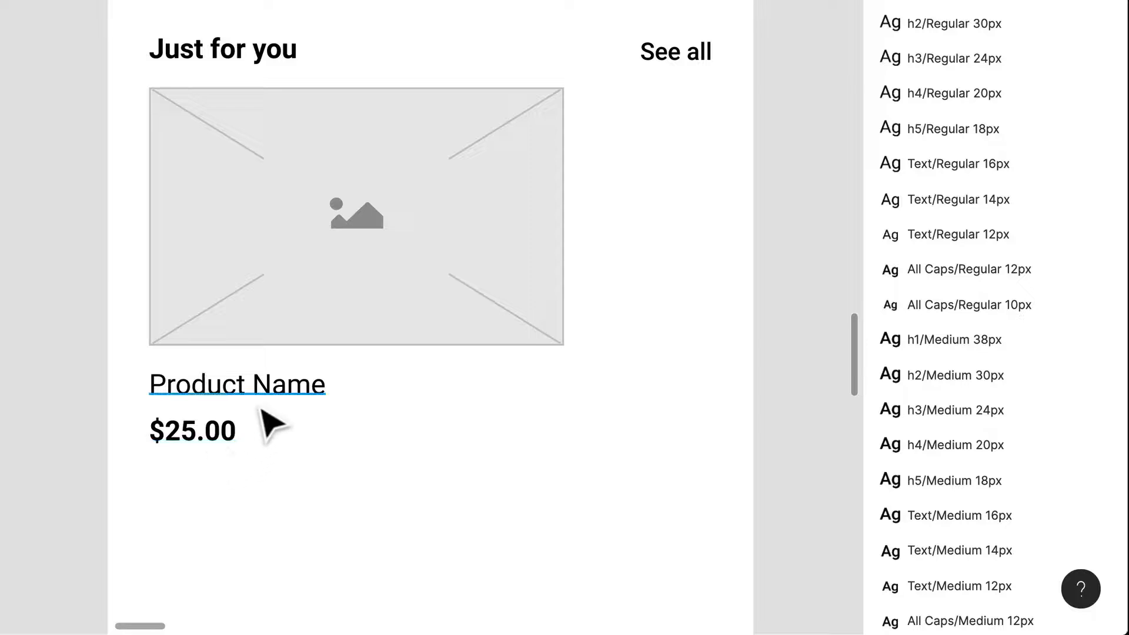
Step: Place a copy of "Product Name" below the price as a 241-wide text box in the Text/Regular 14px style
left_click_drag(262, 396, 260, 503)
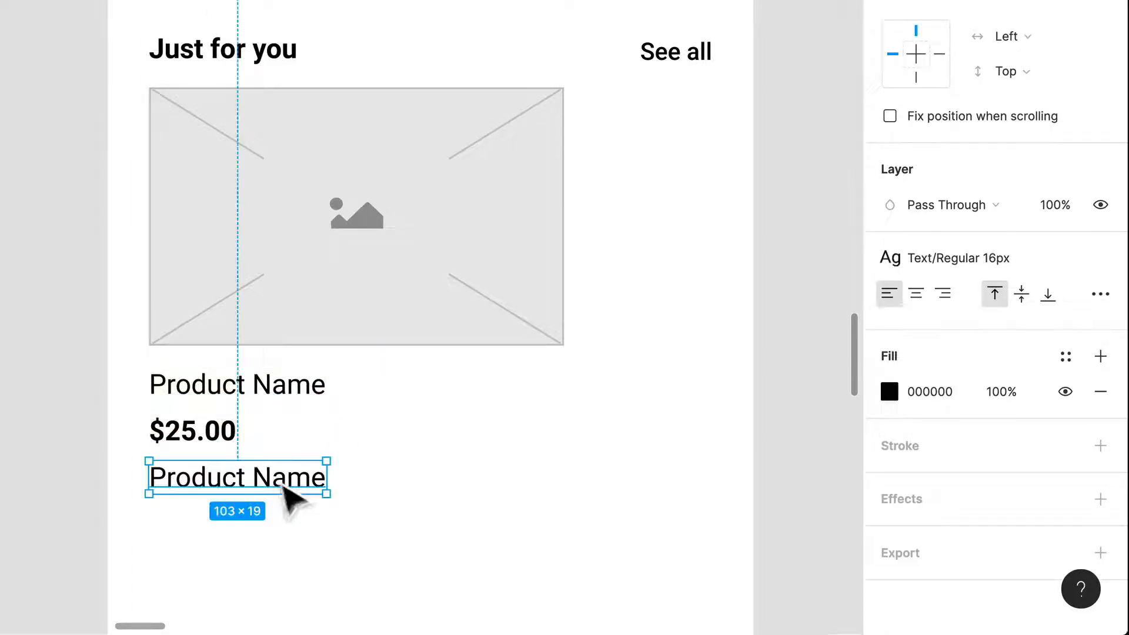
left_click_drag(324, 477, 564, 477)
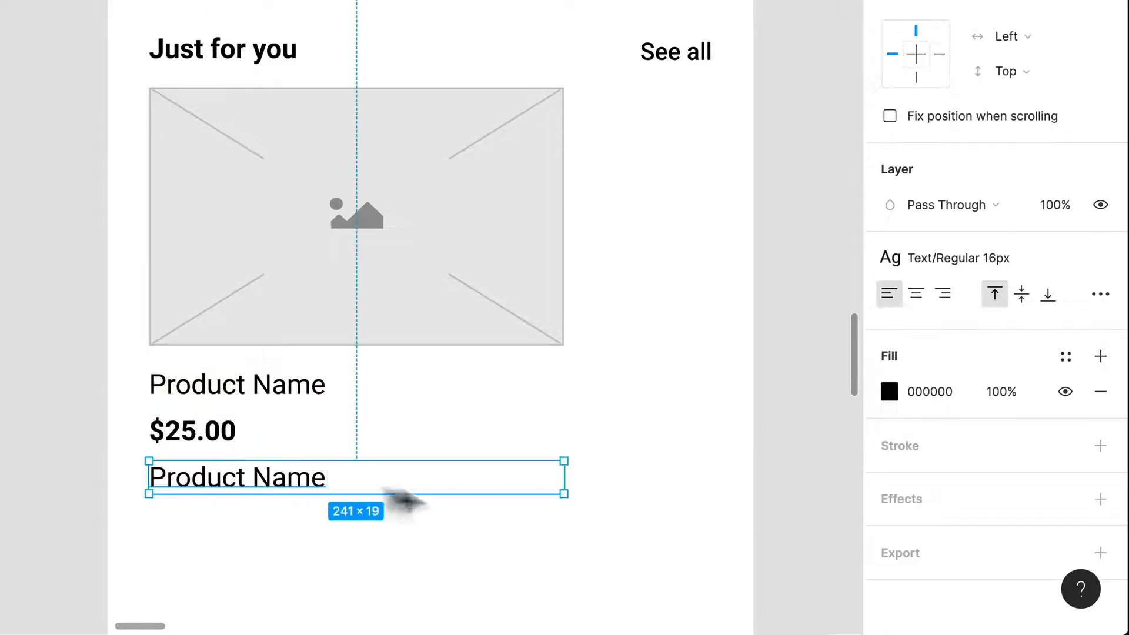
left_click(1007, 271)
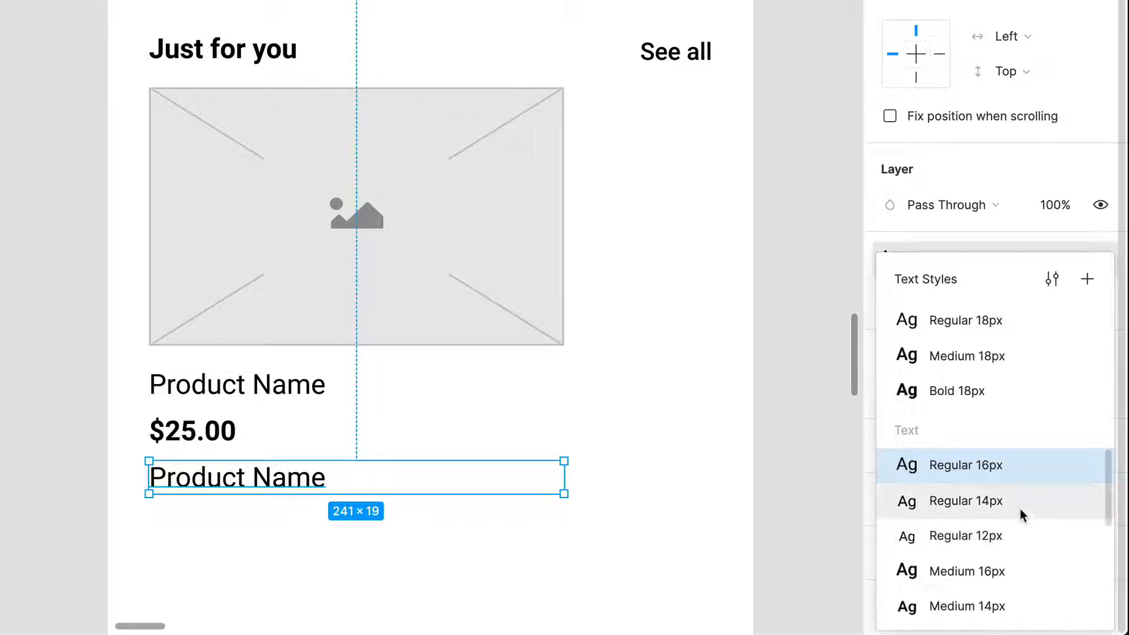
scroll(1021, 514, "down", 2)
left_click(1010, 443)
scroll(1009, 441, "up", 1)
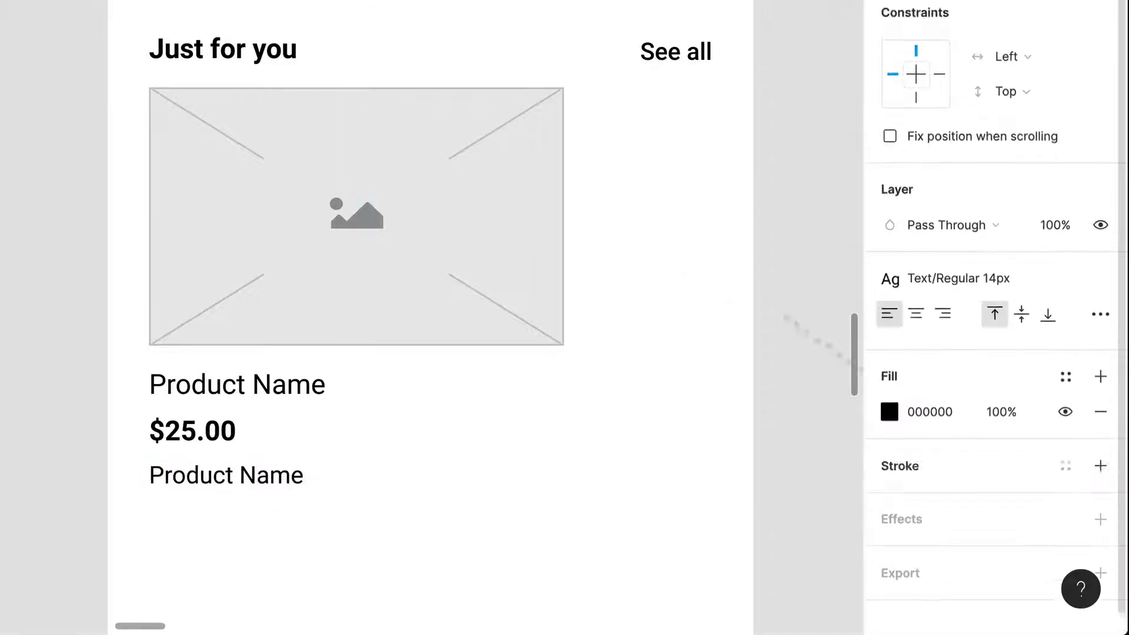
Step: Replace the text box below the price with 1 sentence of placeholder text generated by the Lorem ipsum plugin
left_click(386, 7)
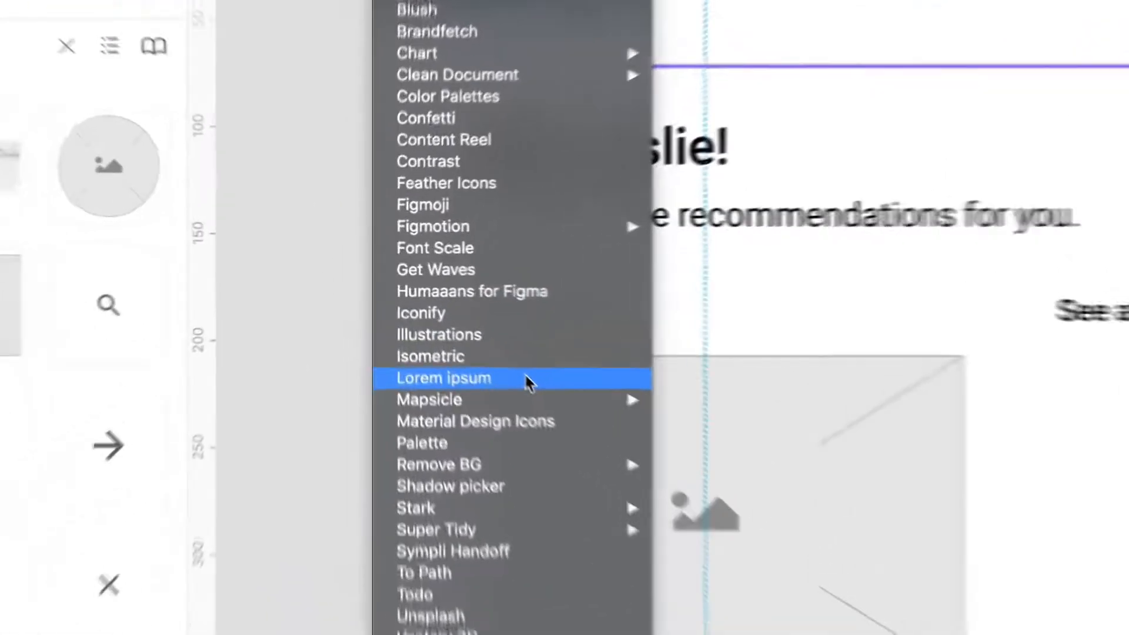
left_click(456, 318)
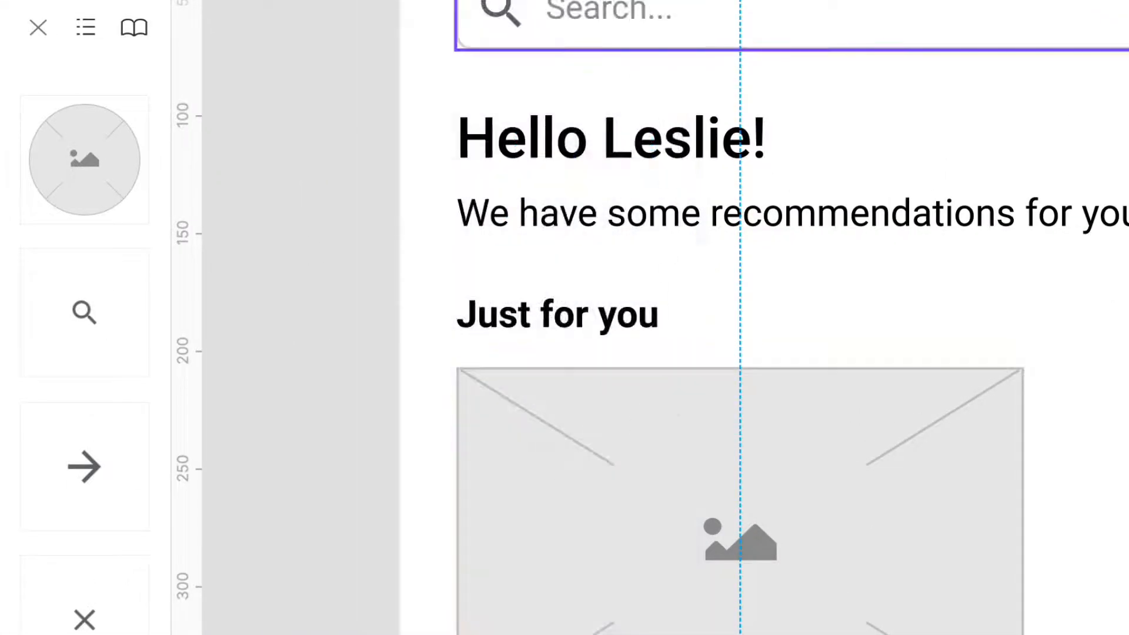
left_click_drag(821, 340, 459, 261)
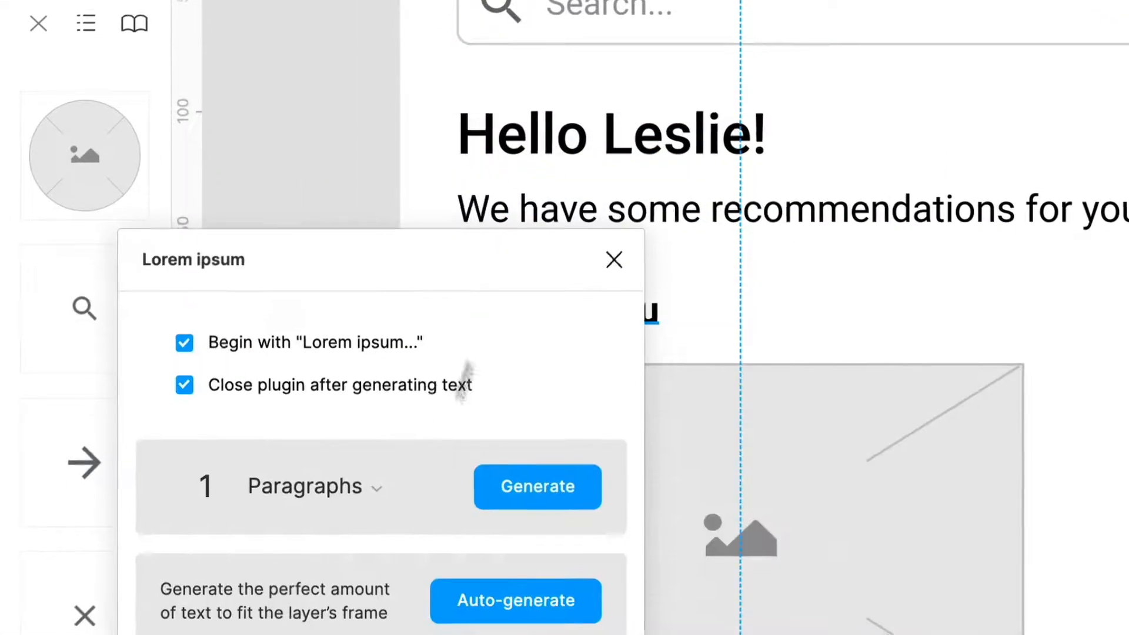
left_click(331, 491)
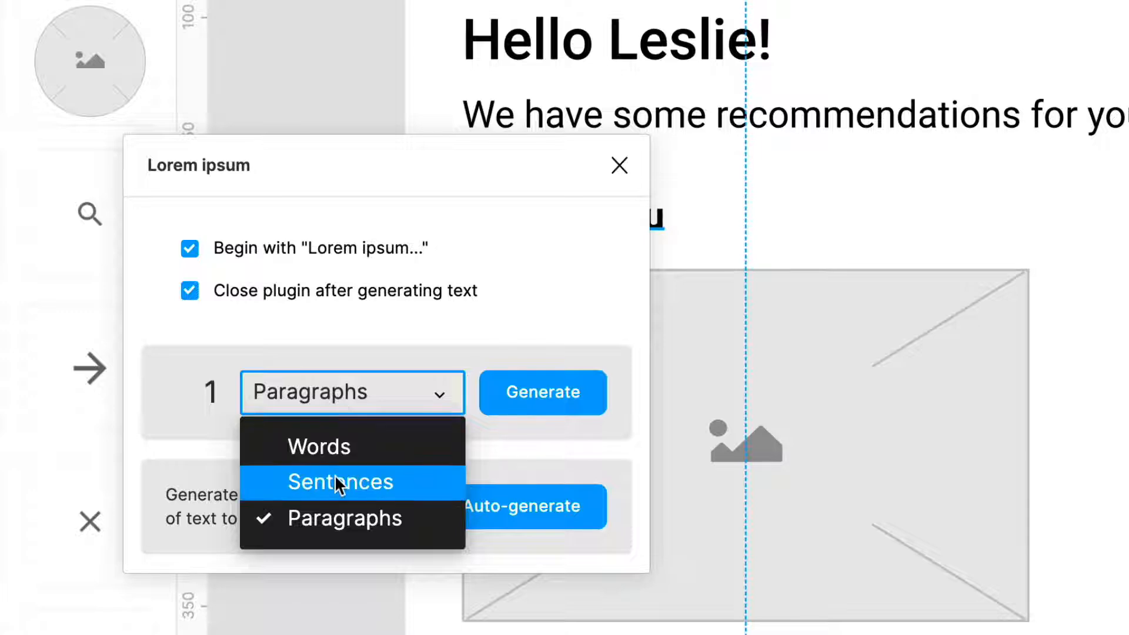
left_click(335, 481)
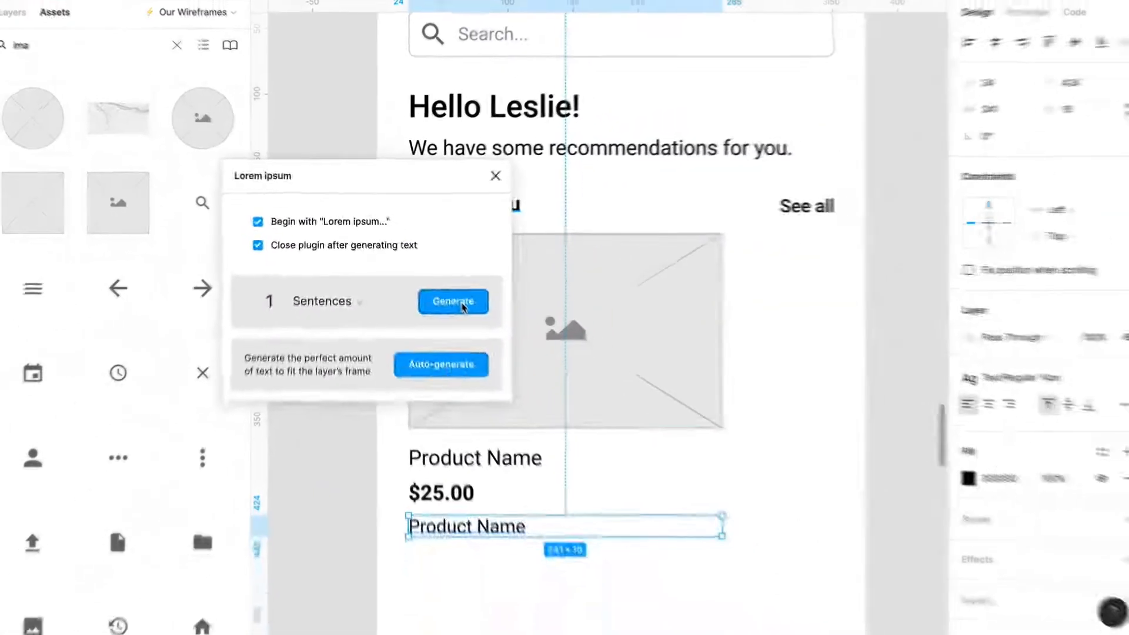
left_click(557, 400)
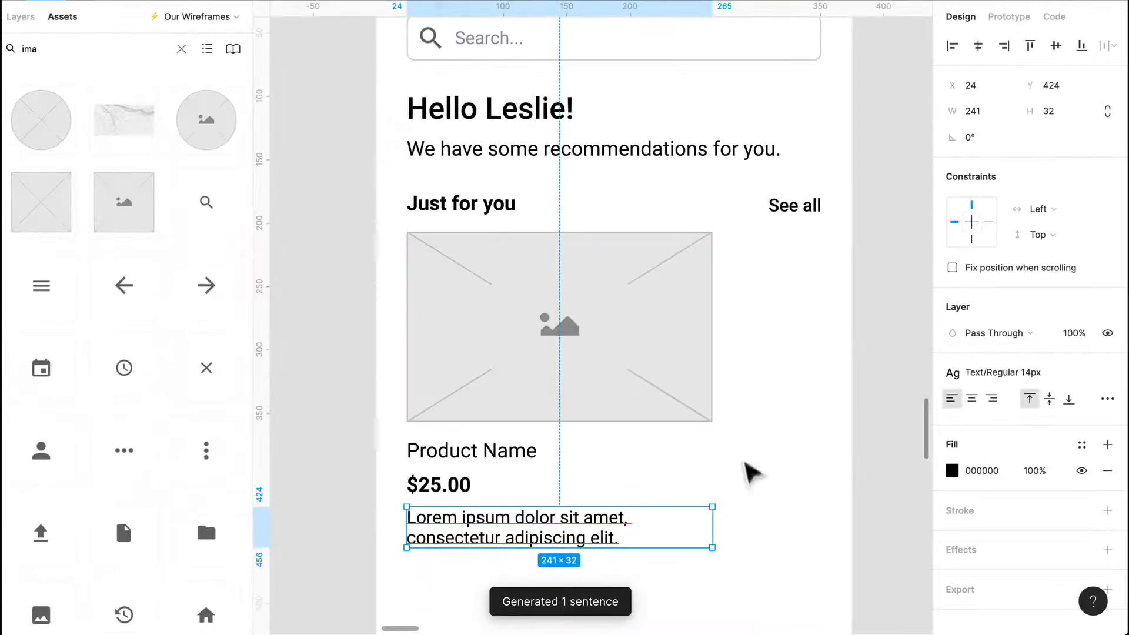
Step: Apply the Text/Regular 12px style to the Lorem ipsum description
left_click(1050, 379)
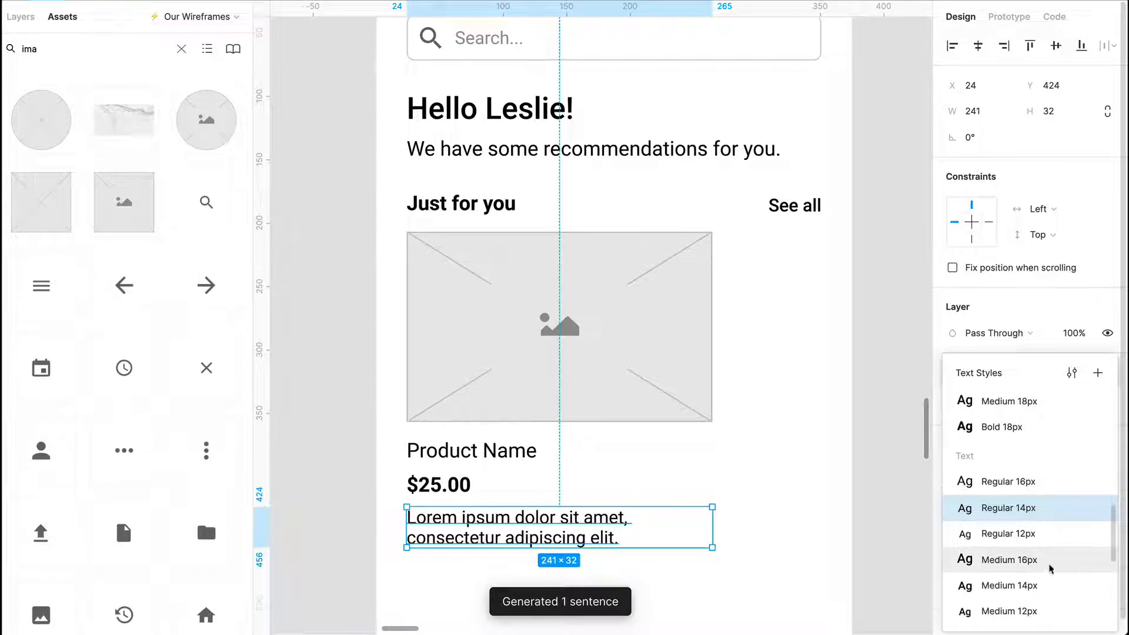
key("Escape")
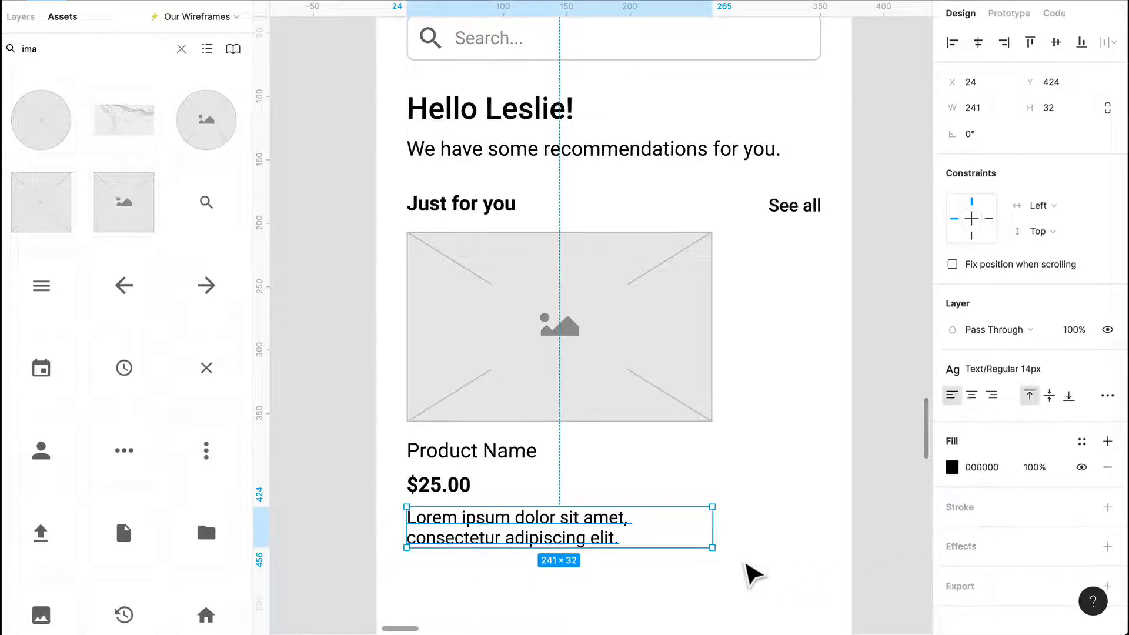
left_click(1023, 371)
left_click(969, 537)
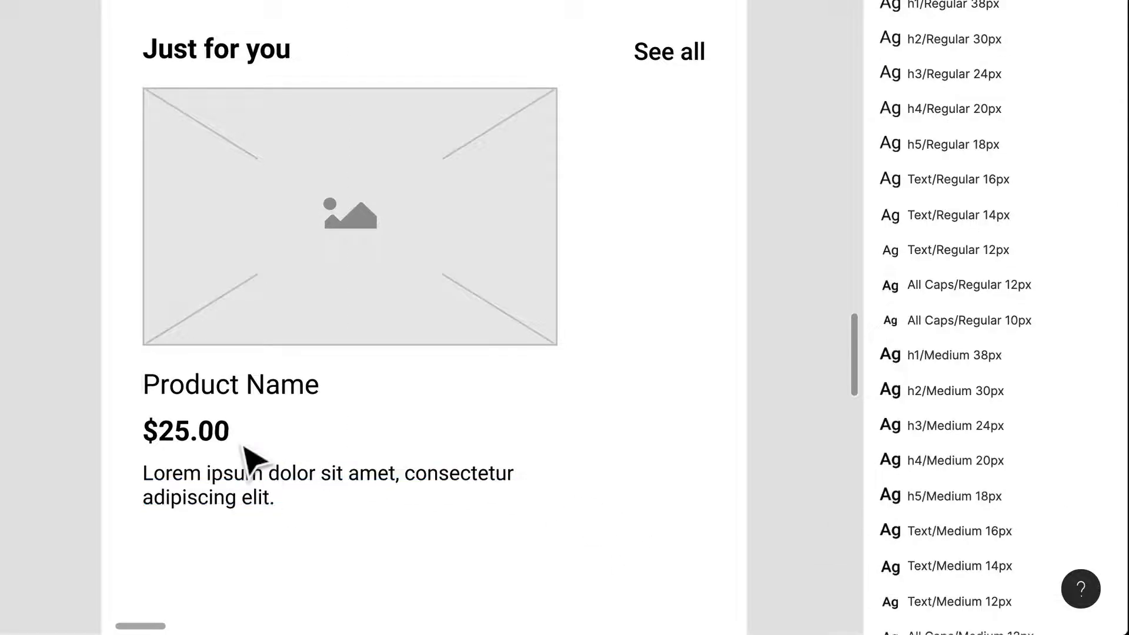
Step: Move the "$25.00" price and the Lorem ipsum description up slightly to tighten the spacing under "Product Name"
left_click_drag(223, 450, 211, 437)
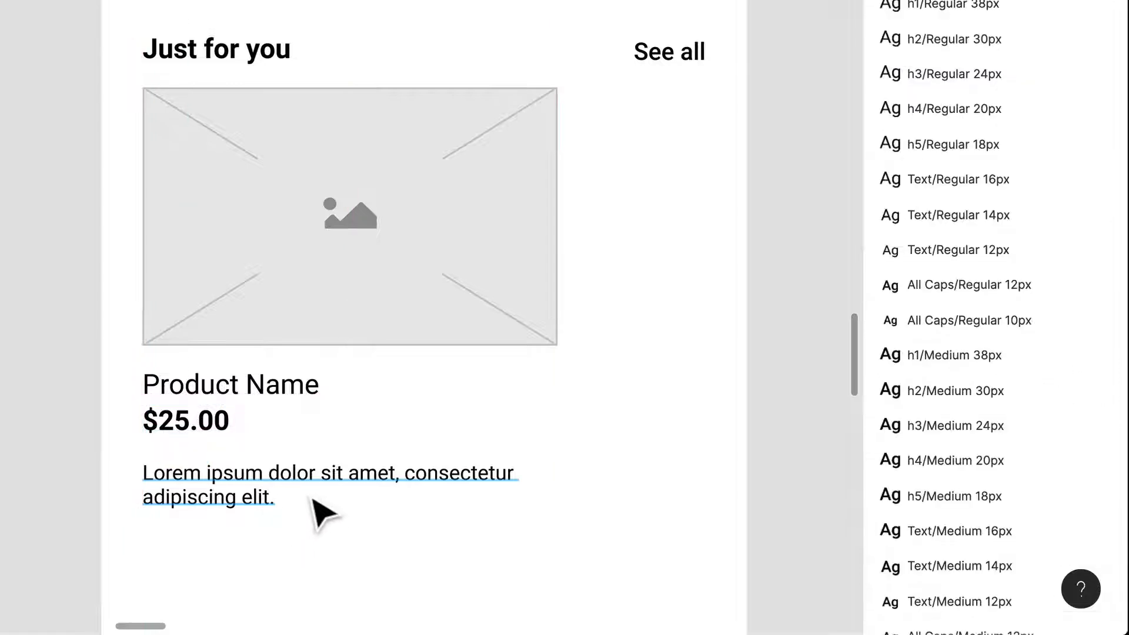
left_click_drag(312, 499, 310, 489)
left_click(500, 560)
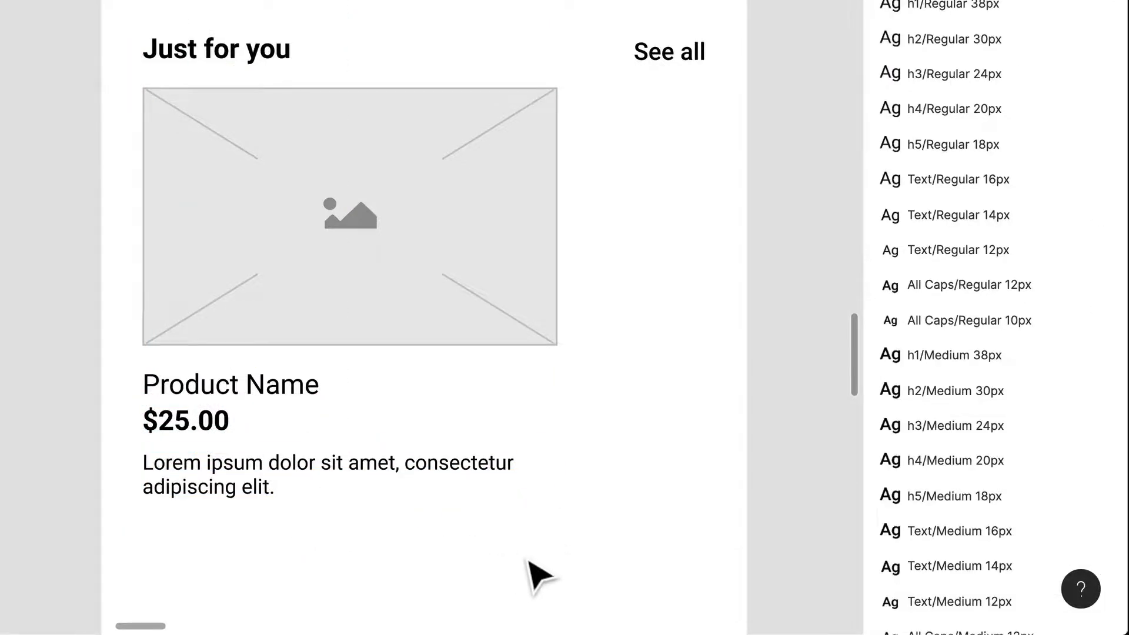
Step: Group the image placeholder, product name, price and description, and name the group "Large Product Card"
left_click_drag(506, 547, 179, 318)
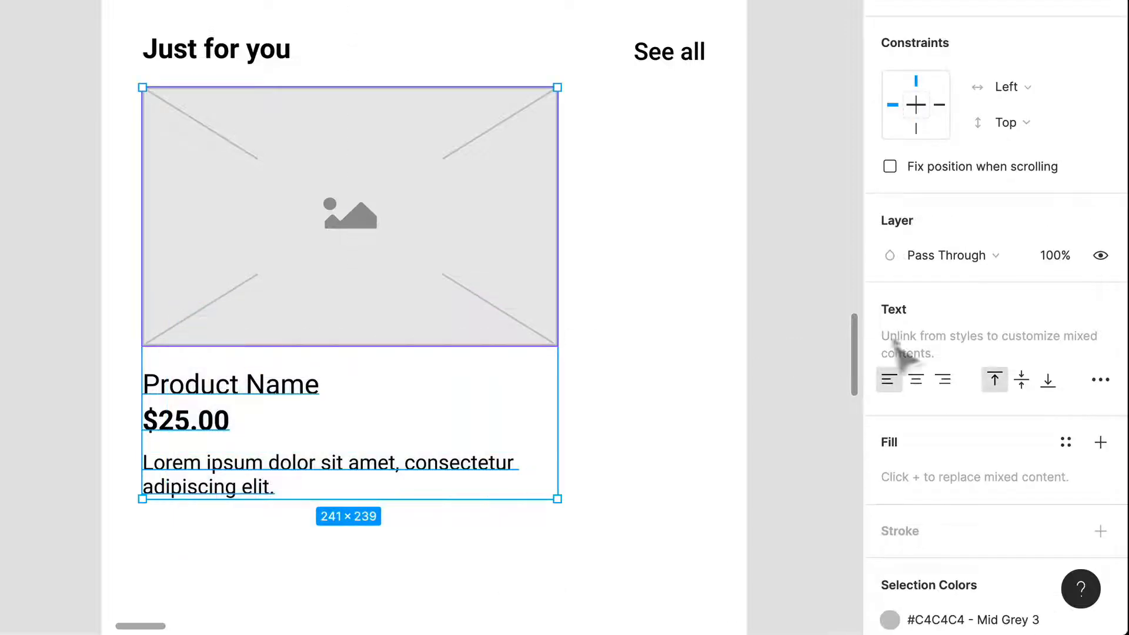
key("ctrl+g")
key("ctrl+r")
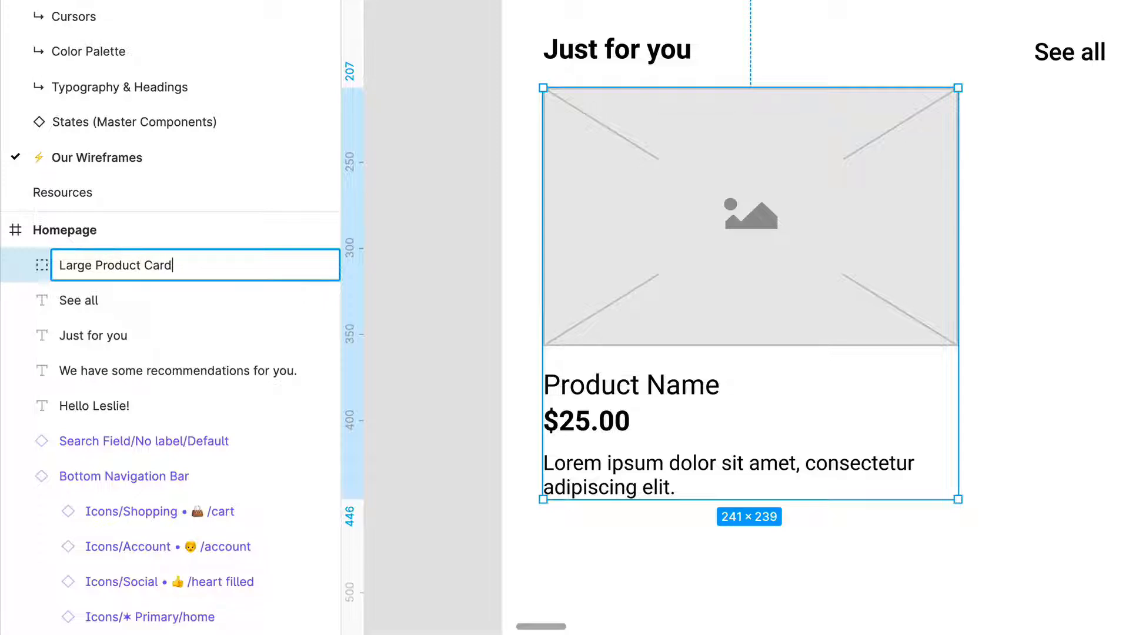
key("Return")
left_click(1092, 335)
Step: Duplicate the Large Product Card to its right at X 281 and check its alignment against the layout grid
scroll(1052, 309, "down", 2)
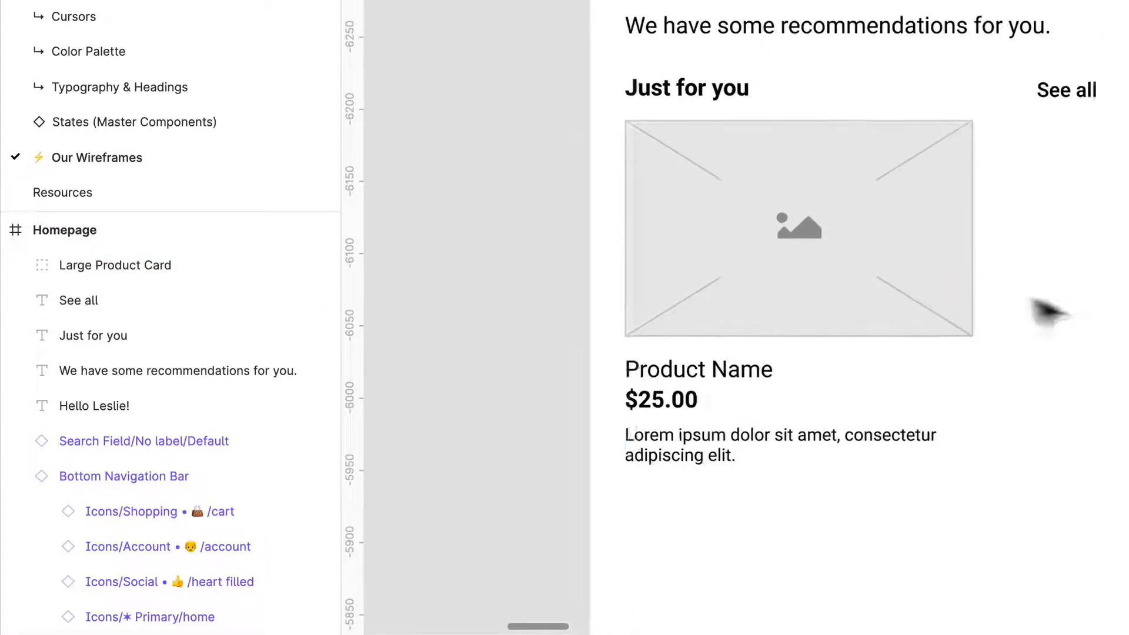
left_click(719, 254)
left_click_drag(740, 268, 1050, 276)
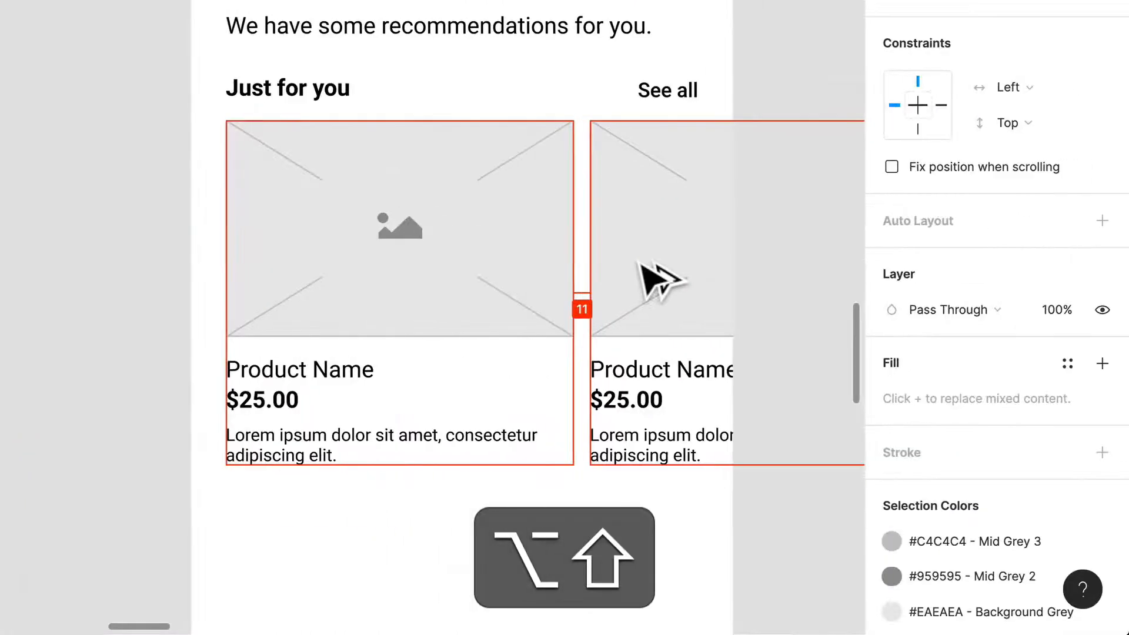
left_click_drag(641, 264, 648, 267)
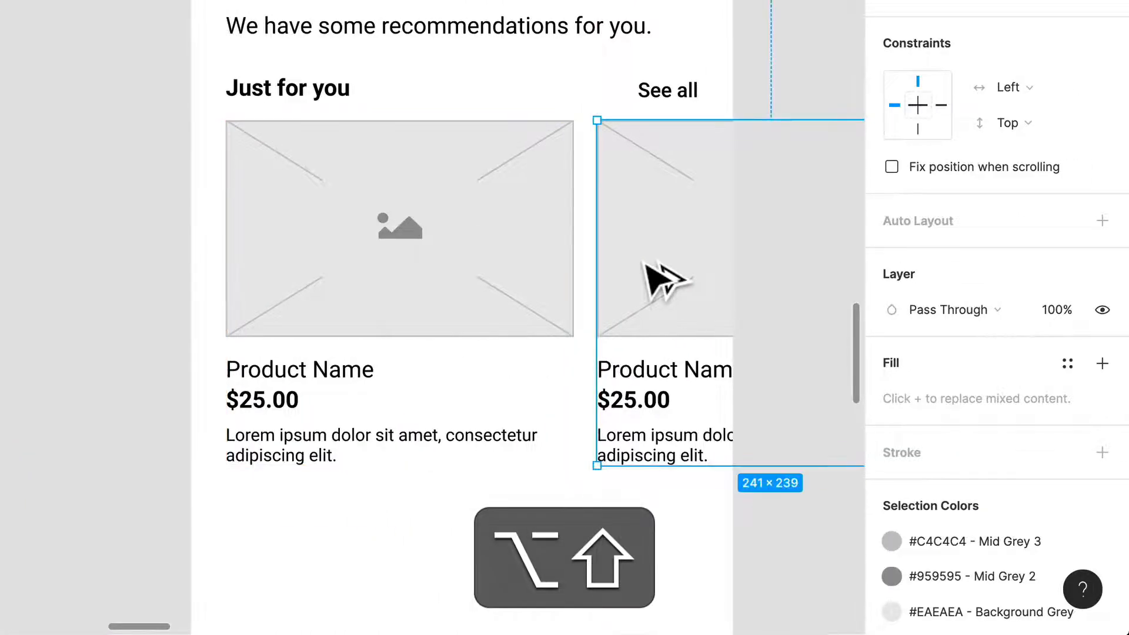
key("ctrl")
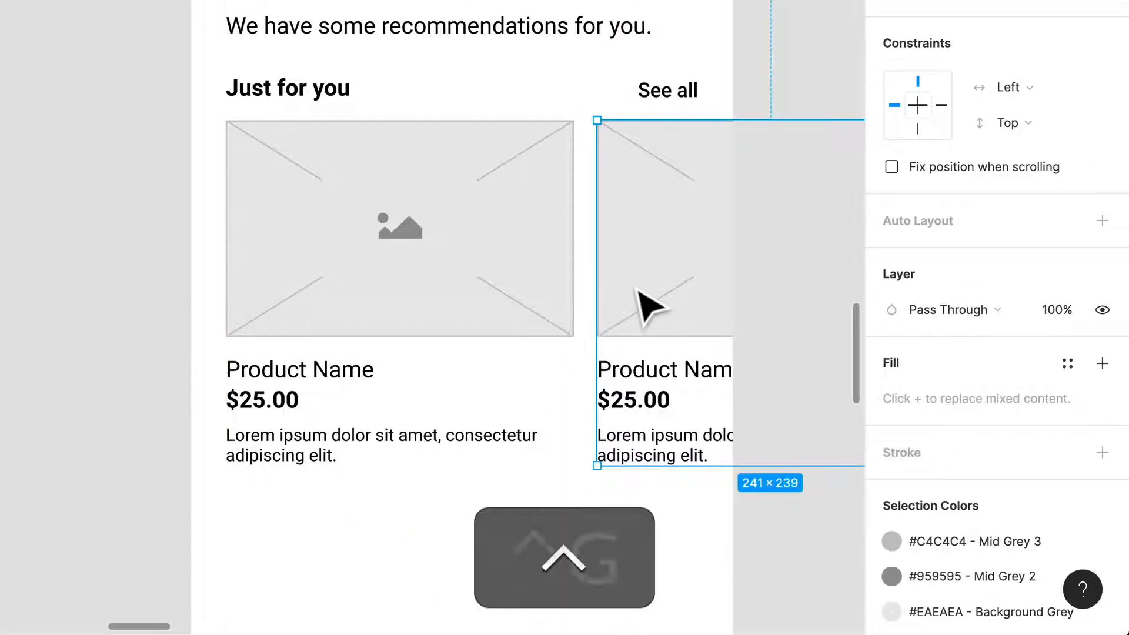
key("ctrl+g")
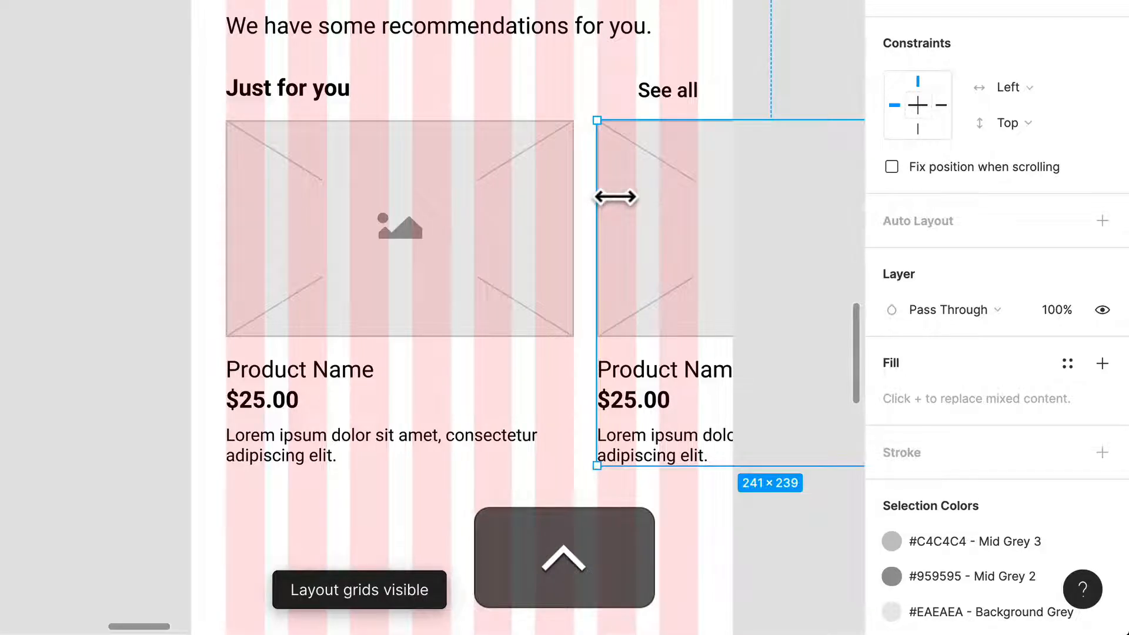
key("ctrl+g")
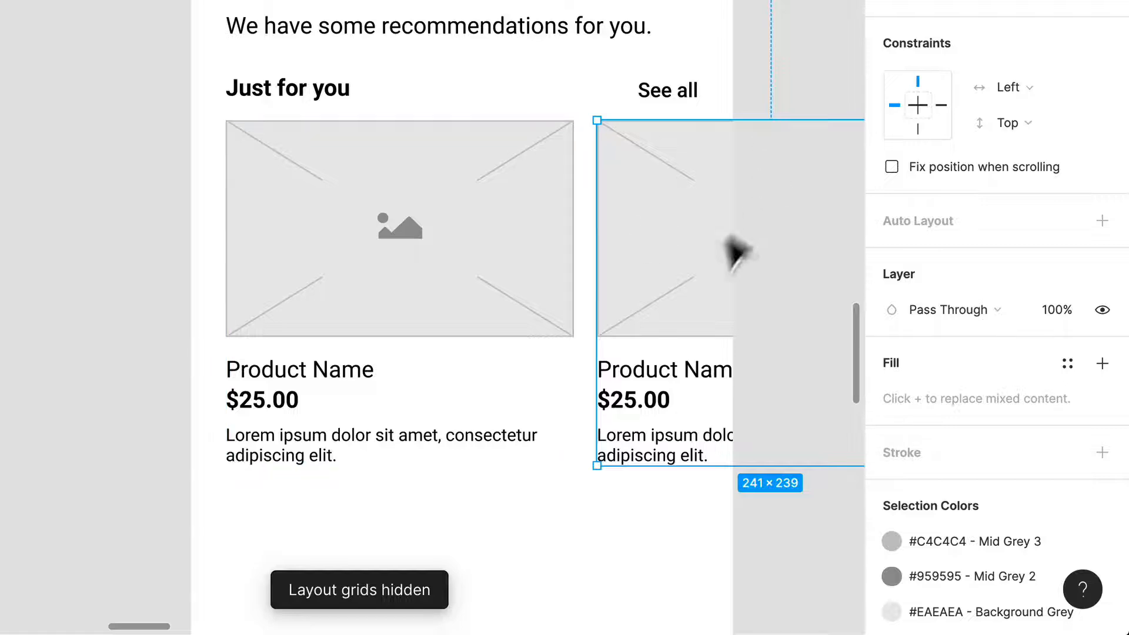
Step: Duplicate the "Just for you" heading and "See all" link together below the product cards, with the heading at Y 497
scroll(547, 327, "down", 3)
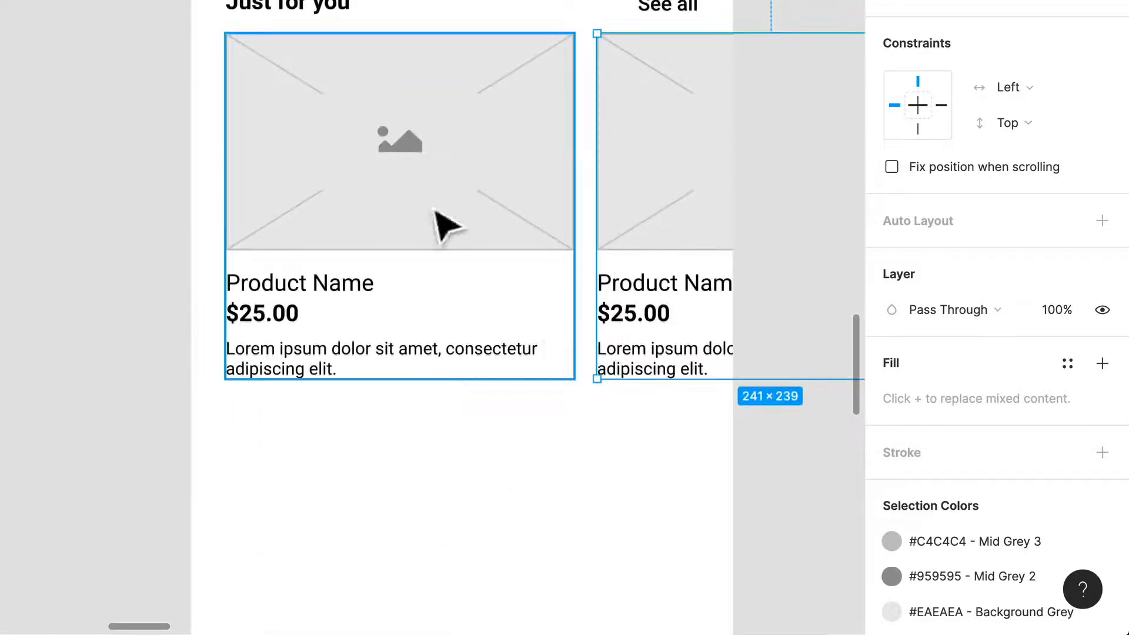
left_click(503, 479)
scroll(500, 470, "down", 1)
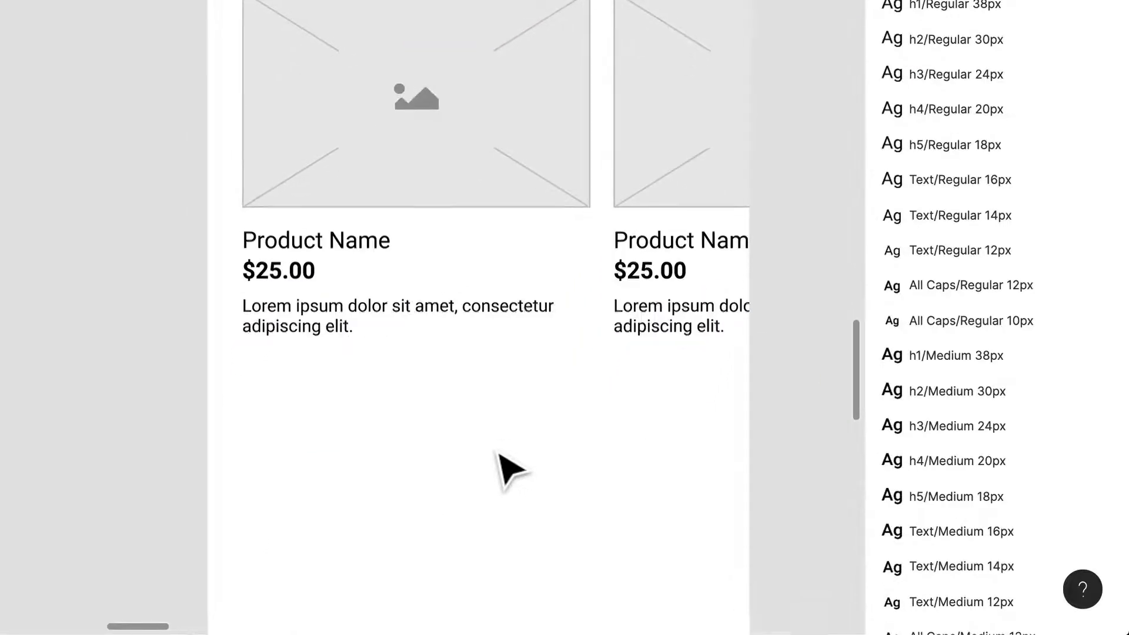
scroll(569, 448, "down", 3, "super")
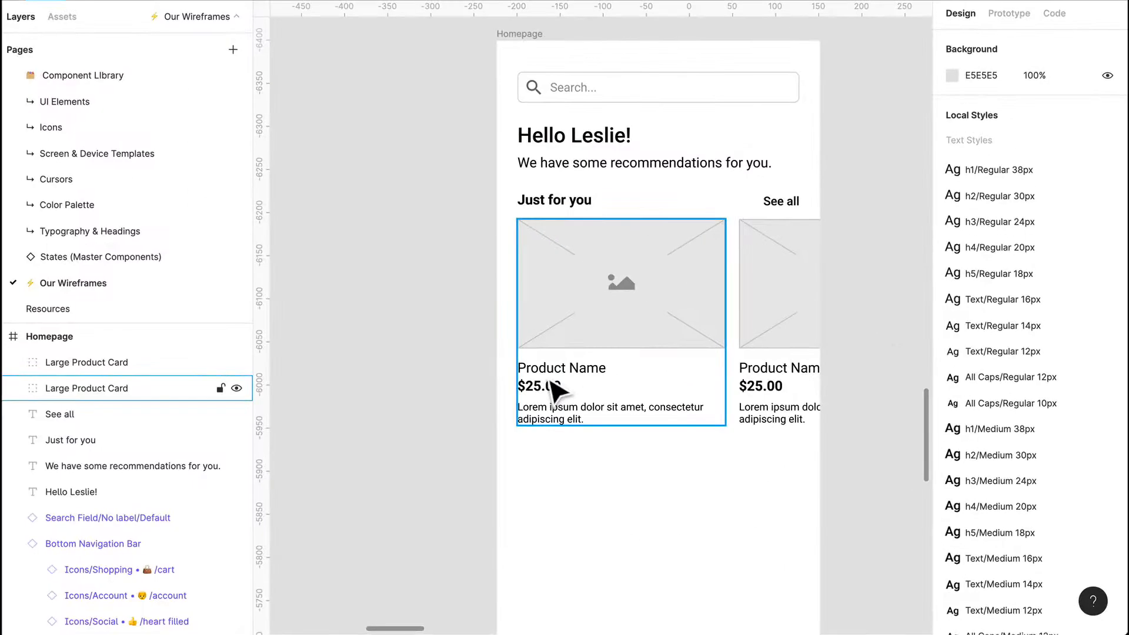
scroll(552, 382, "down", 2)
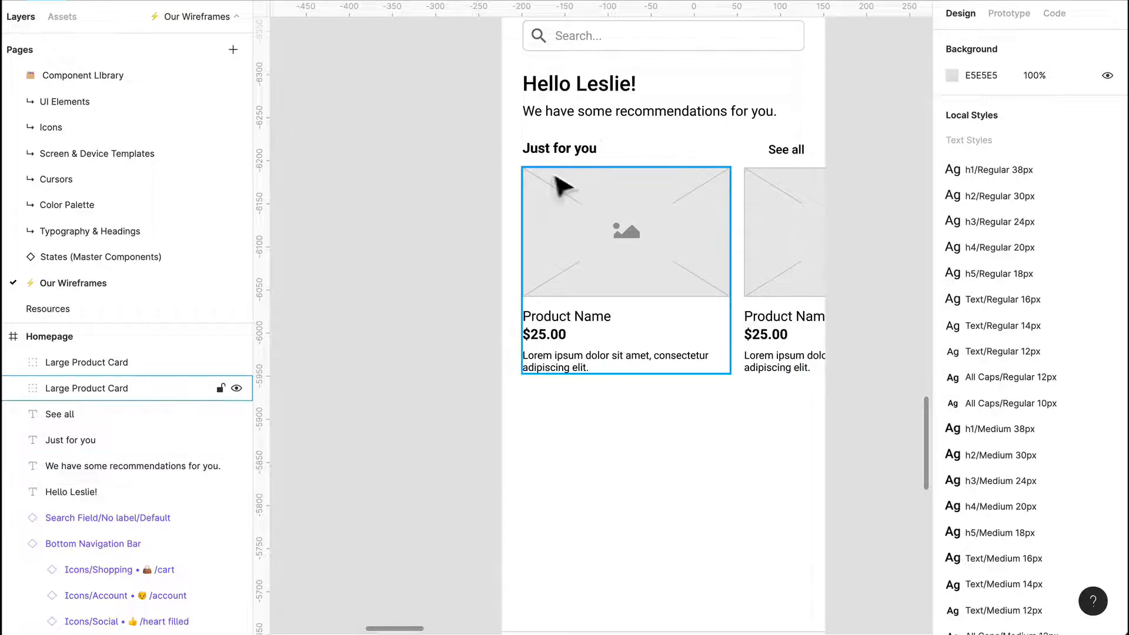
left_click(562, 149)
left_click(791, 152, "shift")
left_click_drag(801, 158, 787, 428)
scroll(786, 441, "up", 2)
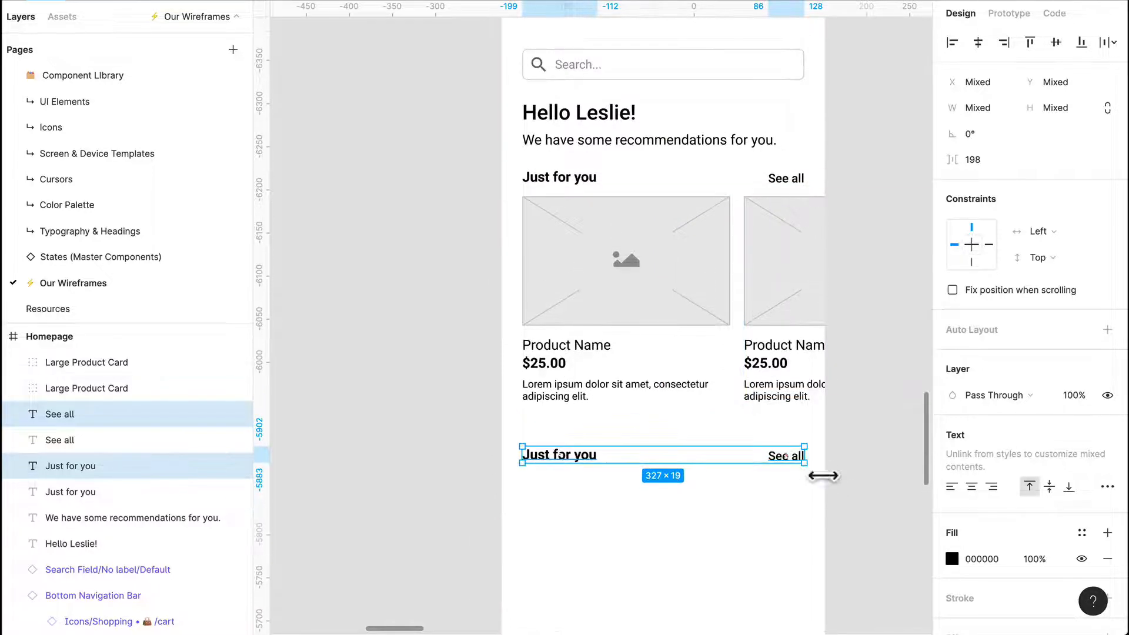
Step: Change the copied "Just for you" heading's text to "Deals"
double_click(591, 457)
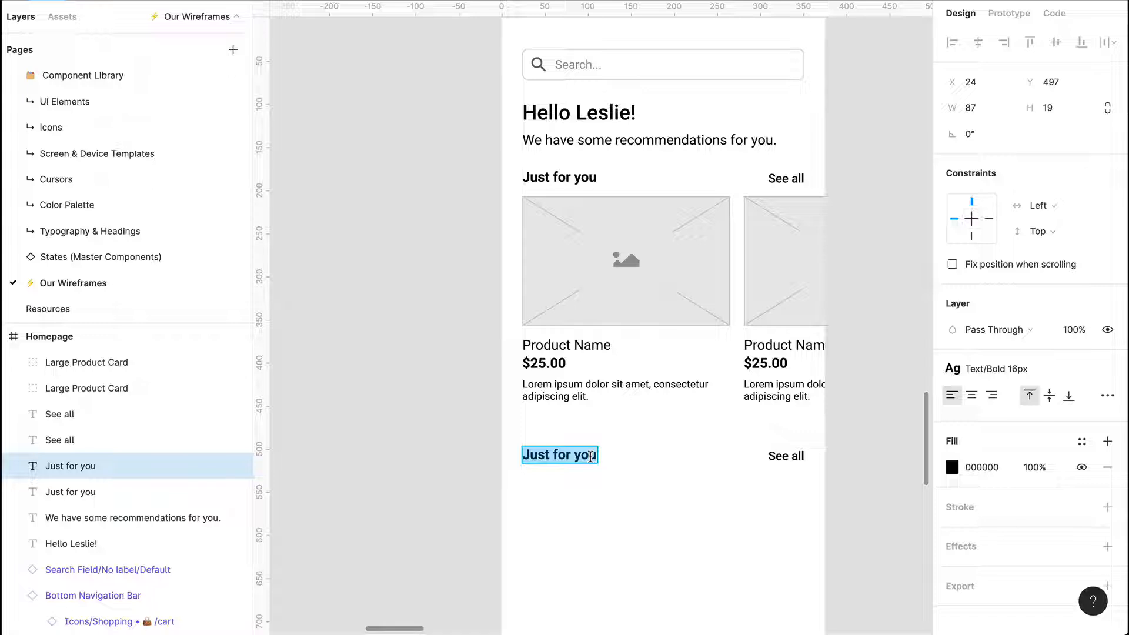
type("Deals")
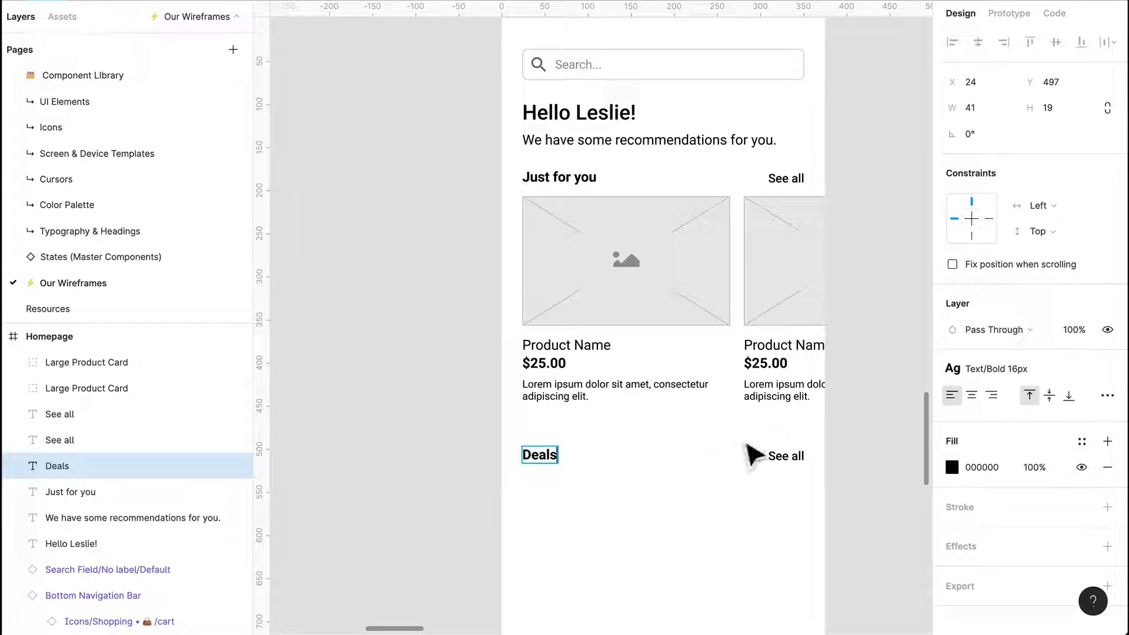
left_click(791, 459)
left_click(694, 546)
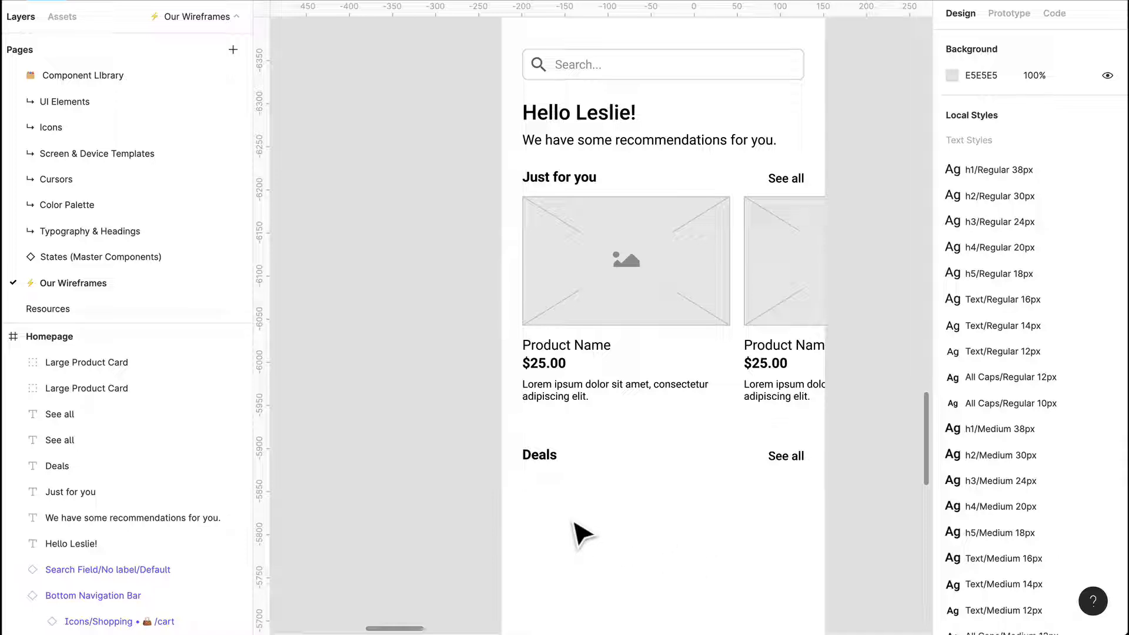
Step: Delete the second, partly cut-off product card and move the remaining Large Product Card up to Y 205
left_click(816, 346)
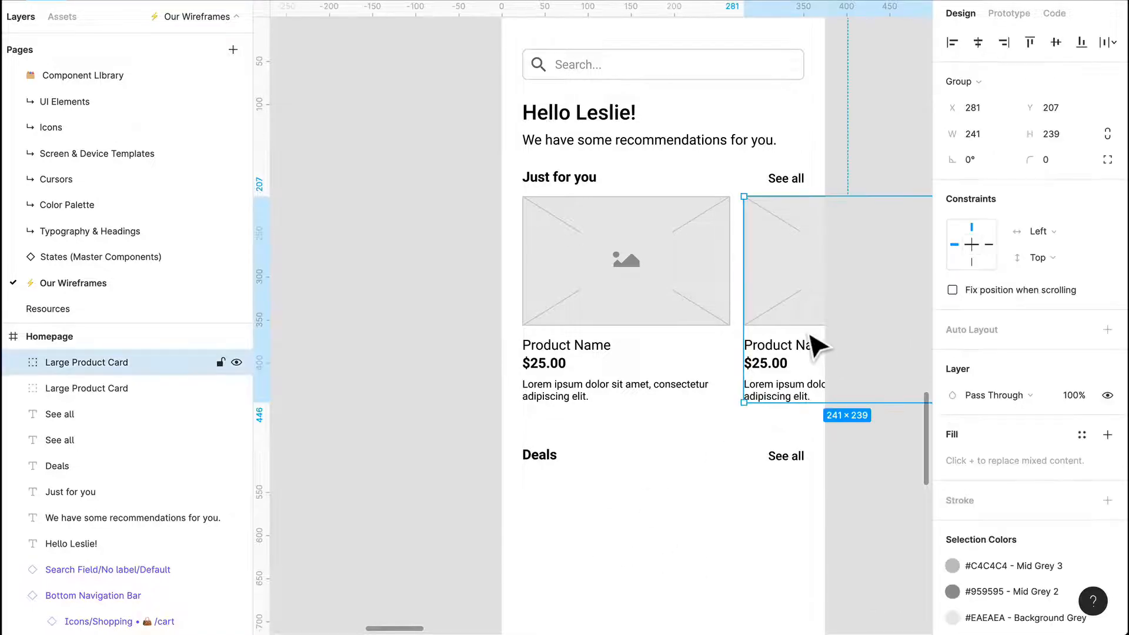
key("Delete")
scroll(764, 317, "up", 1)
left_click_drag(676, 308, 674, 305)
scroll(674, 305, "left", 1)
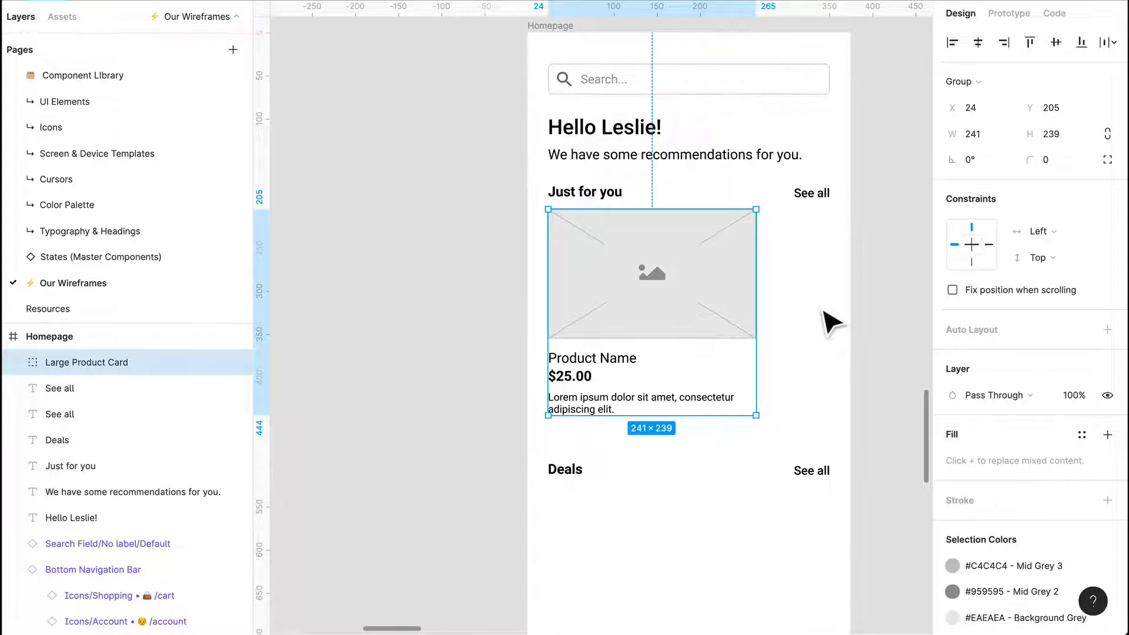
Step: Draw a 36 × 36 circle in the empty space beside the product card's image
scroll(816, 268, "up", 3)
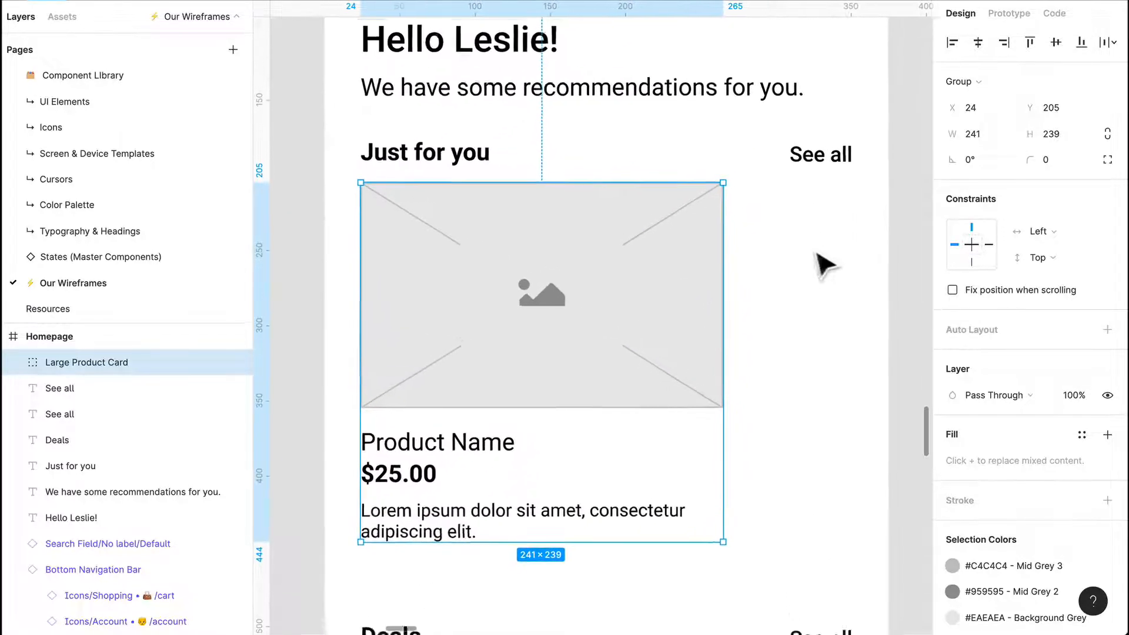
scroll(876, 263, "right", 1)
left_click(787, 303)
key("o")
left_click_drag(720, 224, 774, 278)
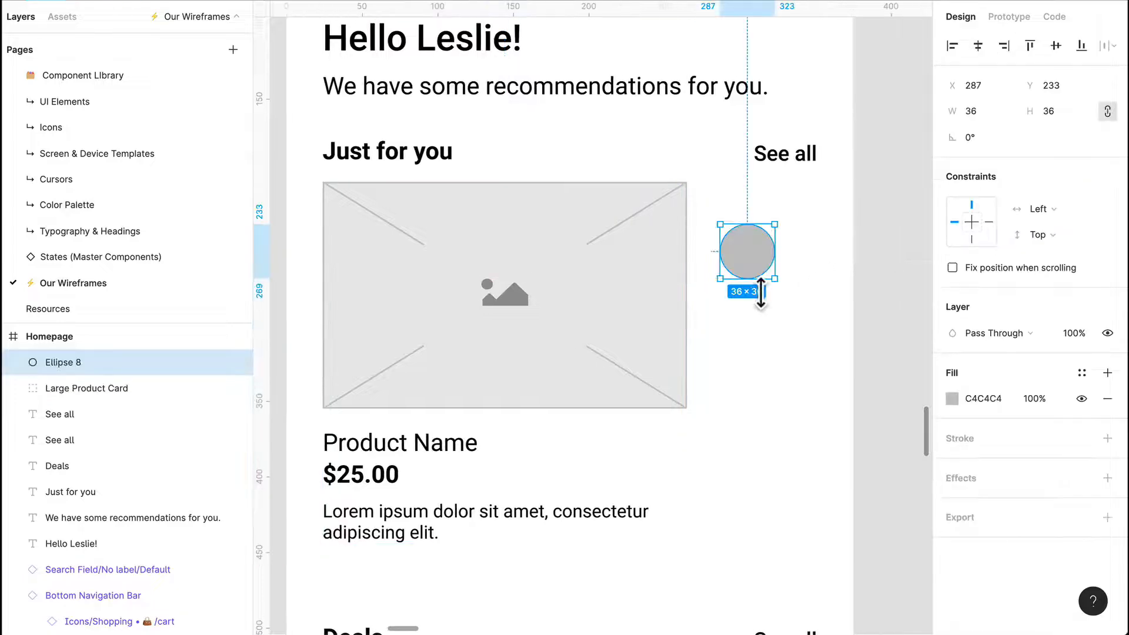
left_click(778, 366)
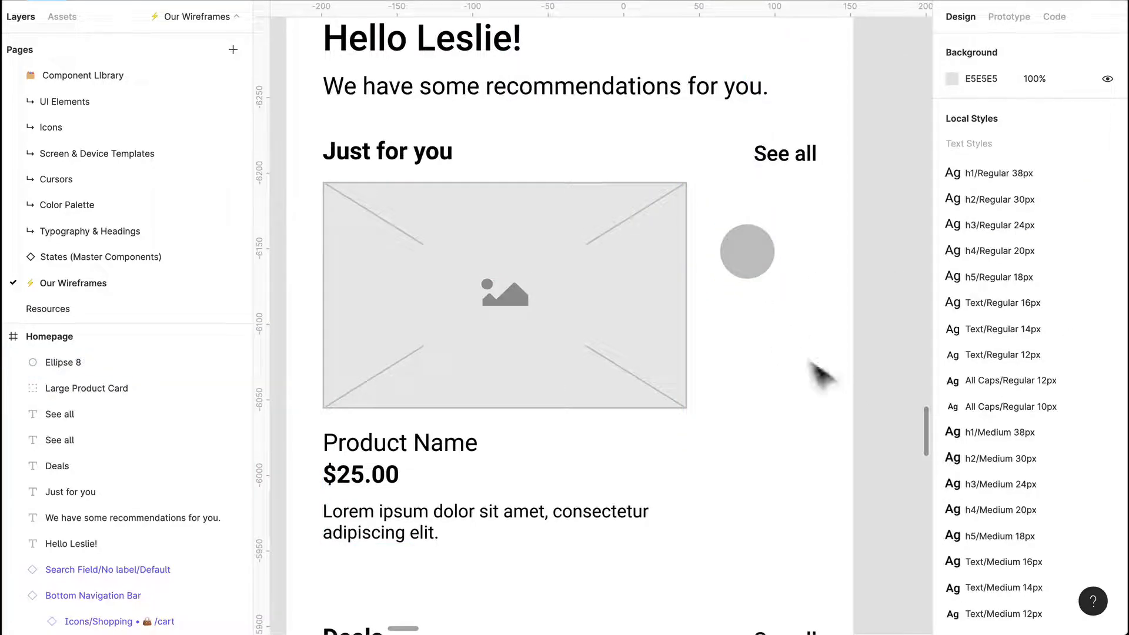
Step: Search the assets for "heart" and place the outlined heart icon near the grey circle beside the product card
left_click(56, 19)
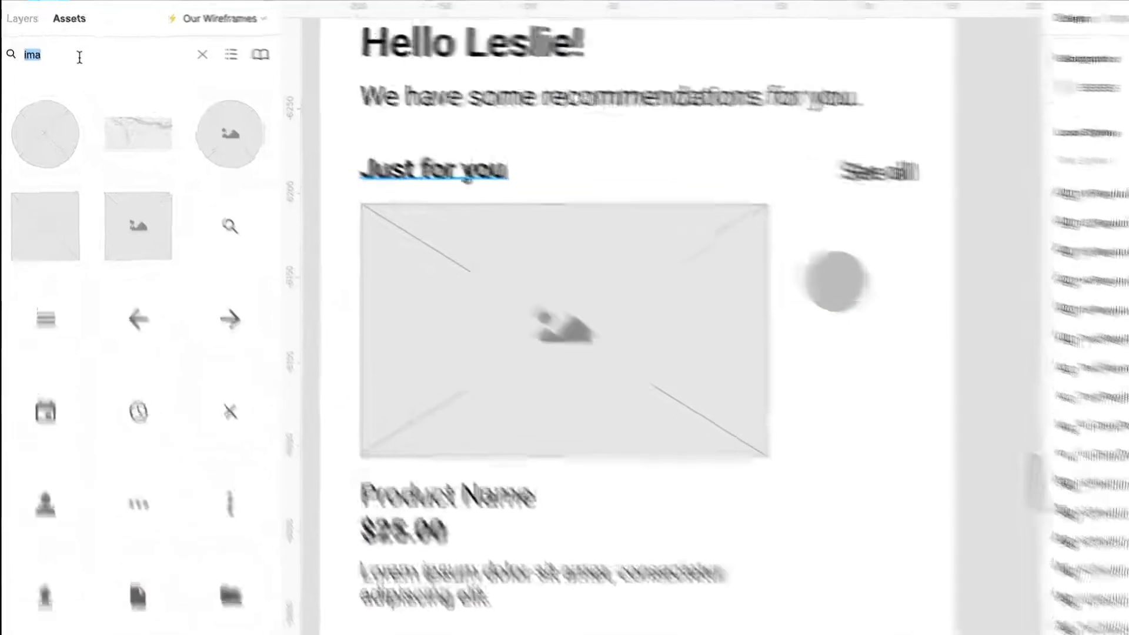
type("heart")
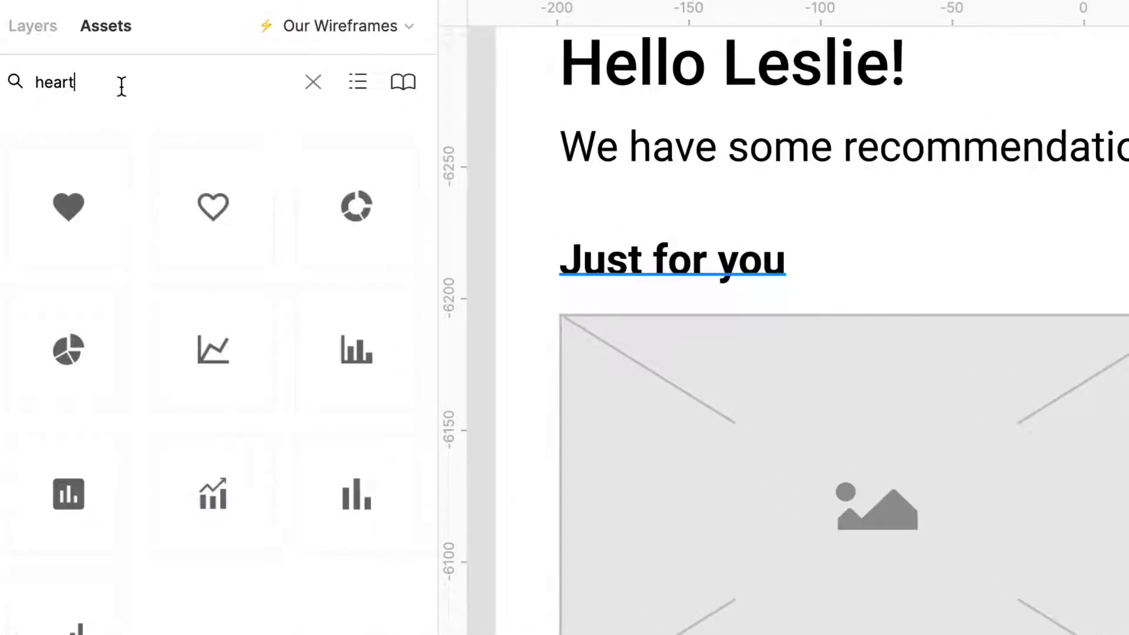
left_click_drag(211, 213, 816, 319)
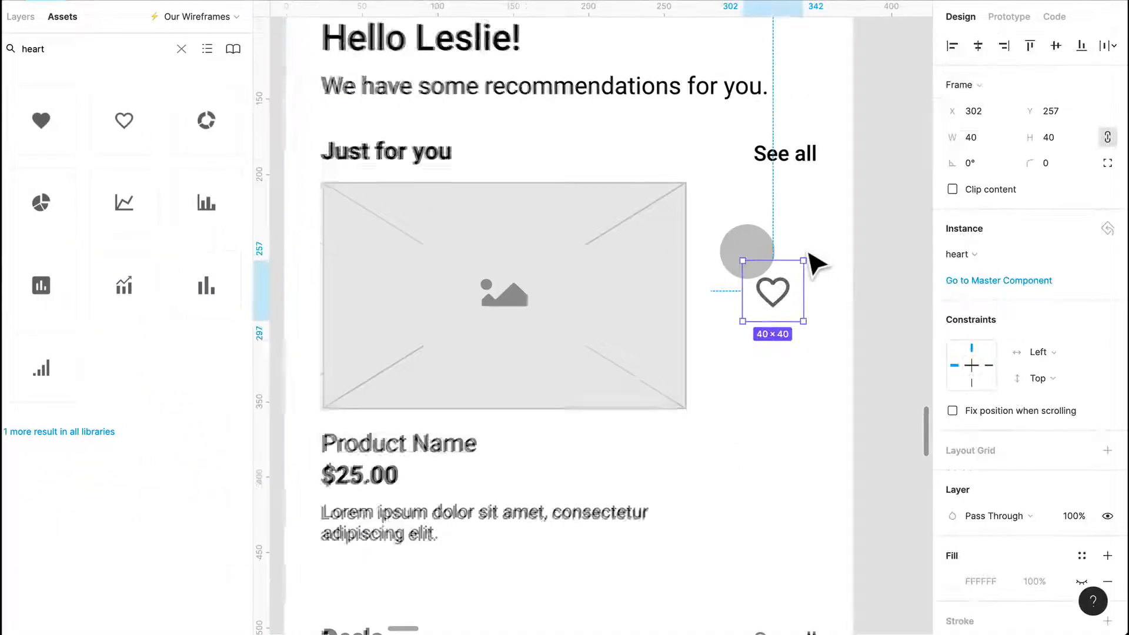
Step: Apply the White (#FFFFFF) colour style to the 36 × 36 circle's fill
scroll(817, 264, "up", 2)
left_click(745, 267)
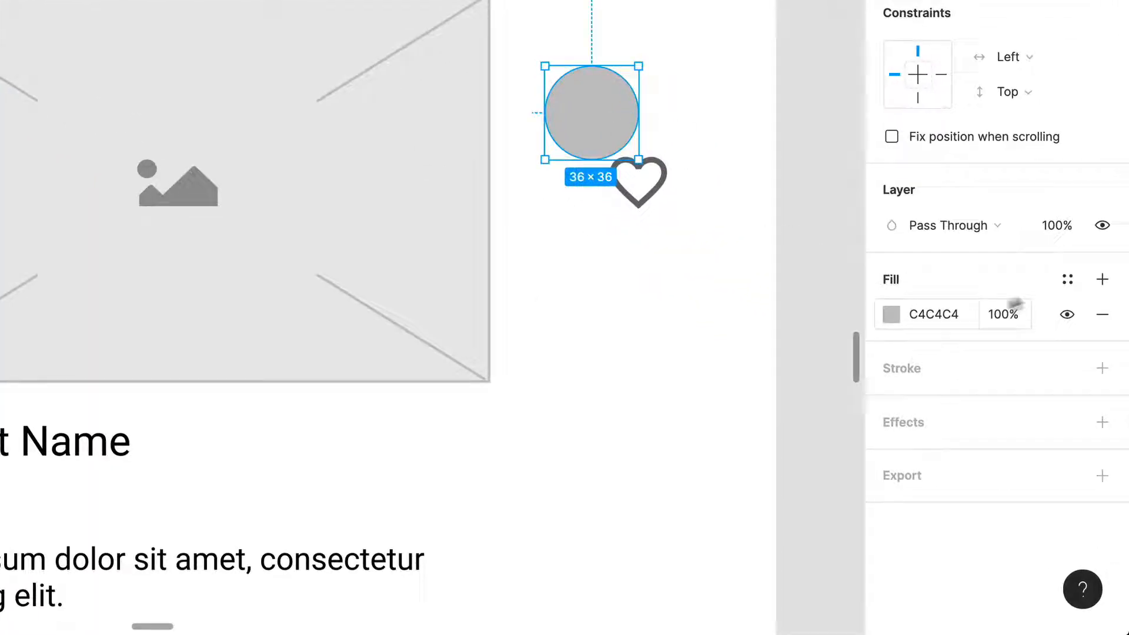
left_click(1065, 279)
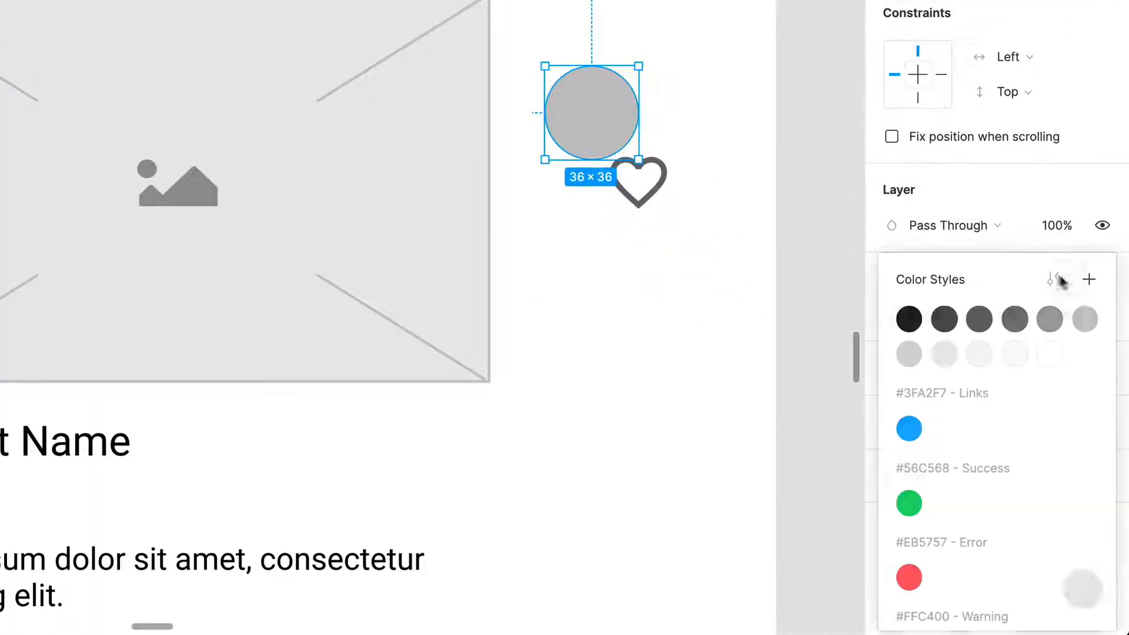
left_click(1047, 354)
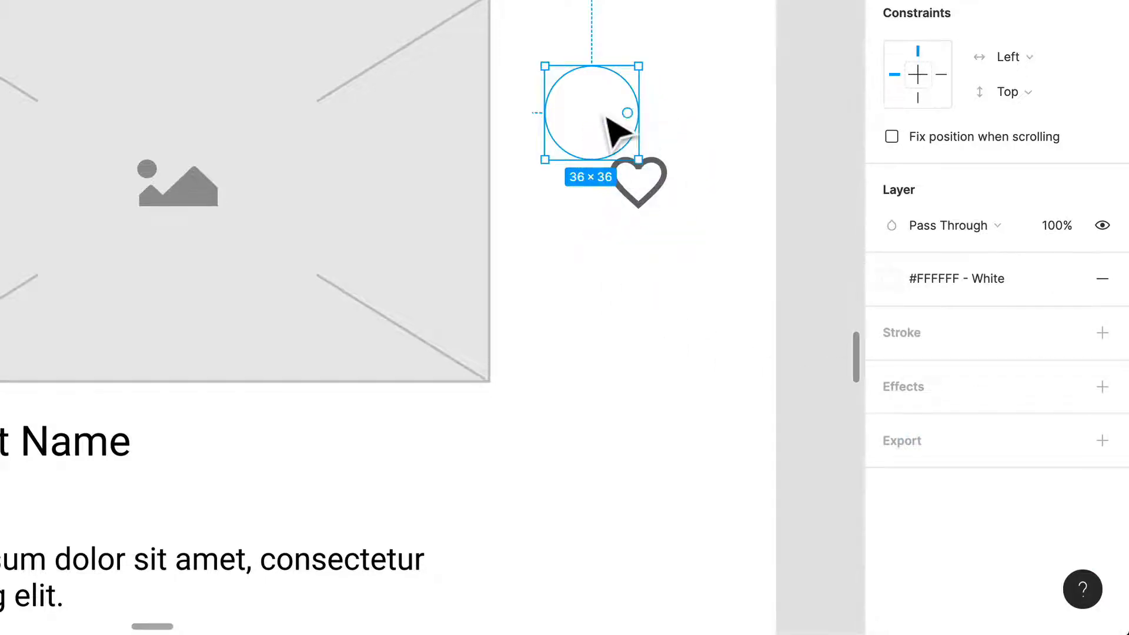
Step: Add an inside stroke to the circle with the Mid Grey 2 (#959595) style and a width of 2
left_click(1102, 333)
left_click(1068, 332)
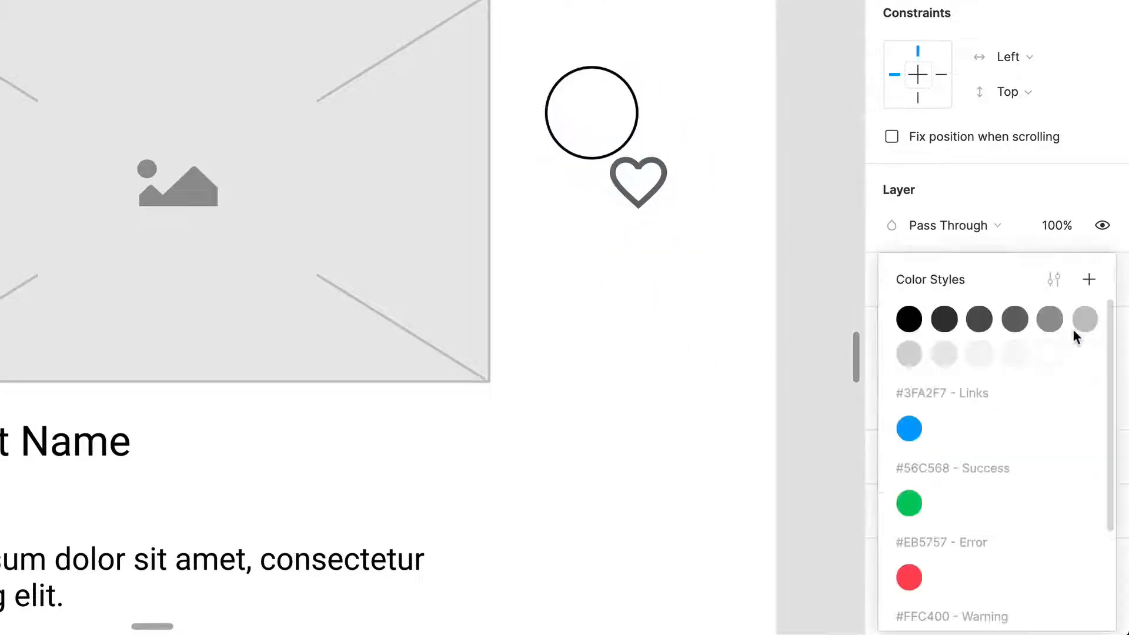
left_click(1049, 319)
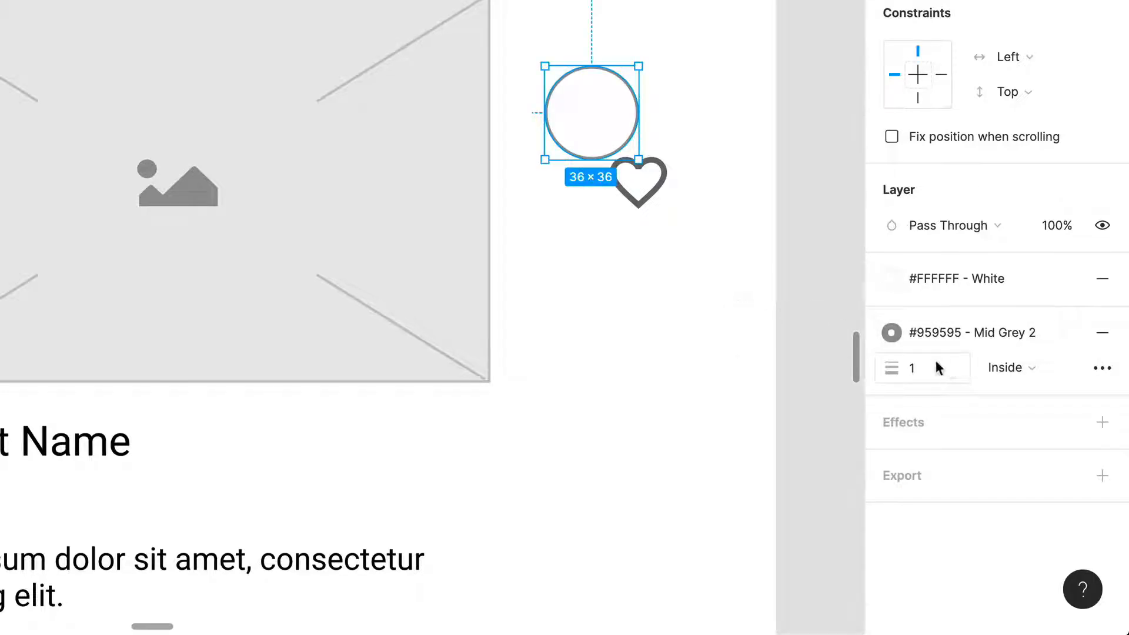
type("2")
key("Return")
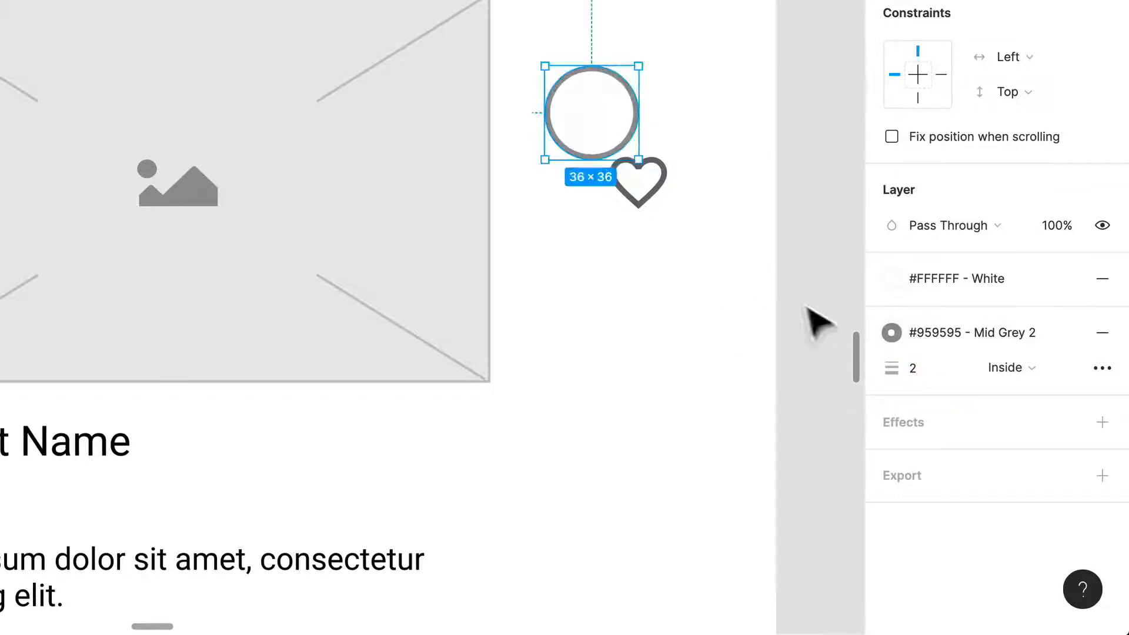
Step: Centre the heart icon over the circle and group the two as "Save"
left_click_drag(676, 232, 627, 163)
left_click_drag(703, 250, 585, 122)
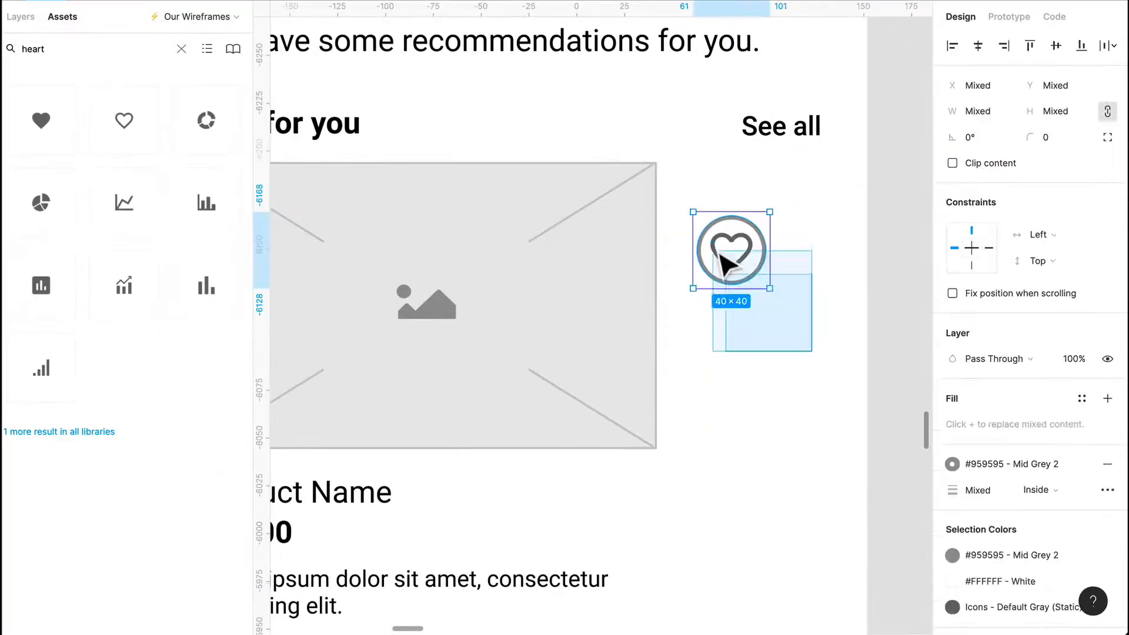
key("ctrl+g")
key("ctrl+r")
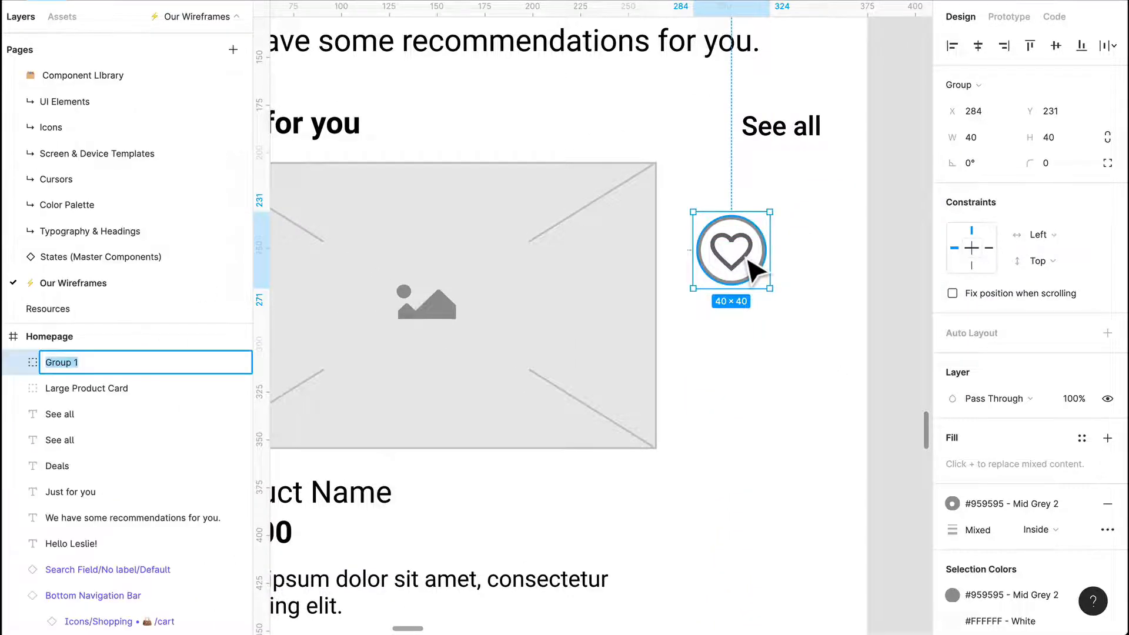
type("Heart")
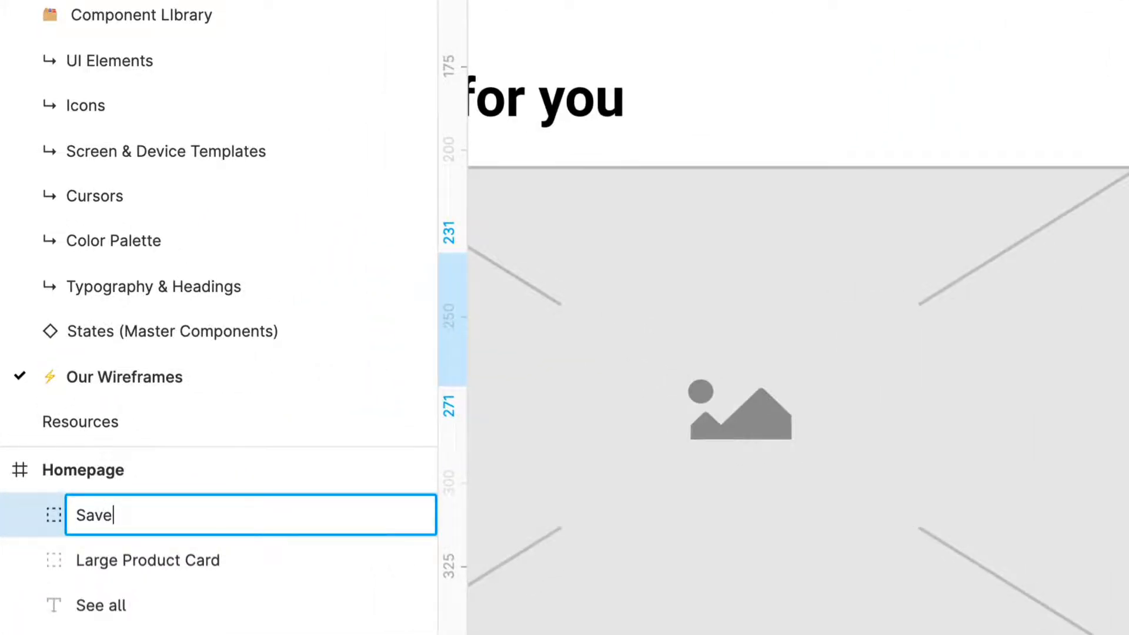
key("Return")
Step: Move the Save group onto the upper-right corner of the "Just for you" product card's image
left_click_drag(750, 261, 622, 241)
left_click(742, 239)
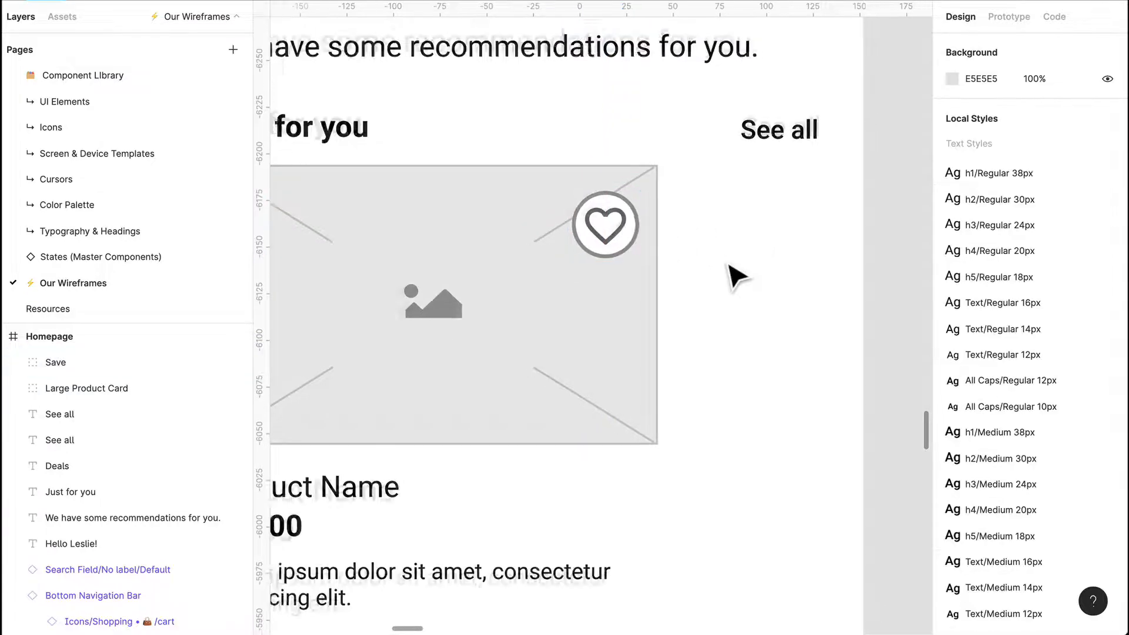
scroll(735, 276, "down", 3, "ctrl")
scroll(734, 276, "down", 2)
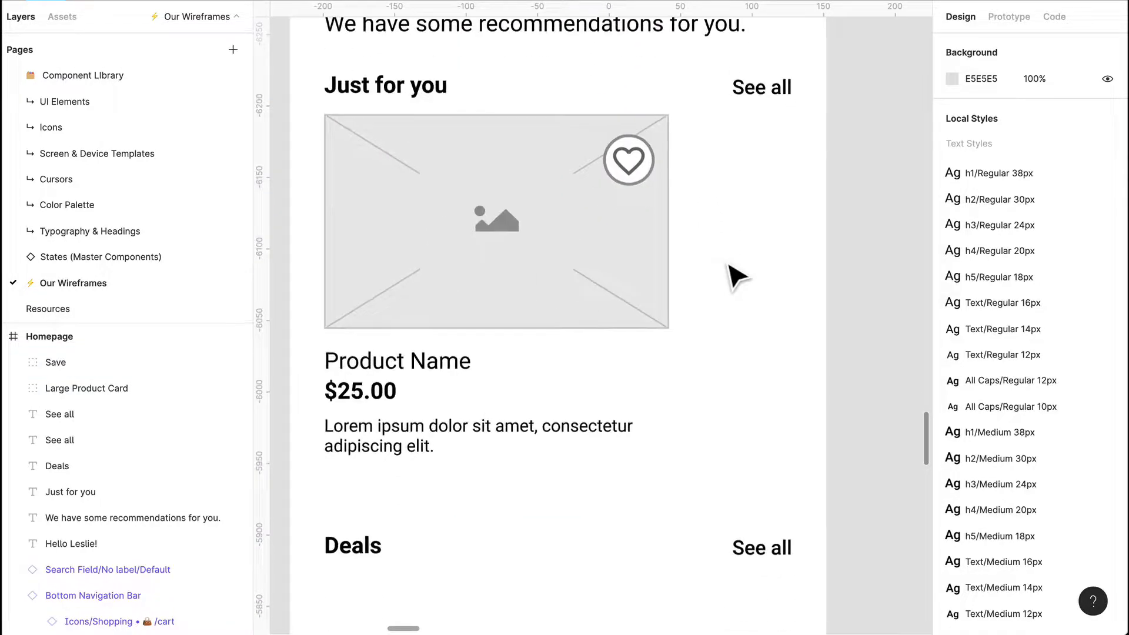
Step: Resize the heart icon inside the Save group to 28 × 28 and check the spacing around its artwork
double_click(642, 184)
left_click(751, 202)
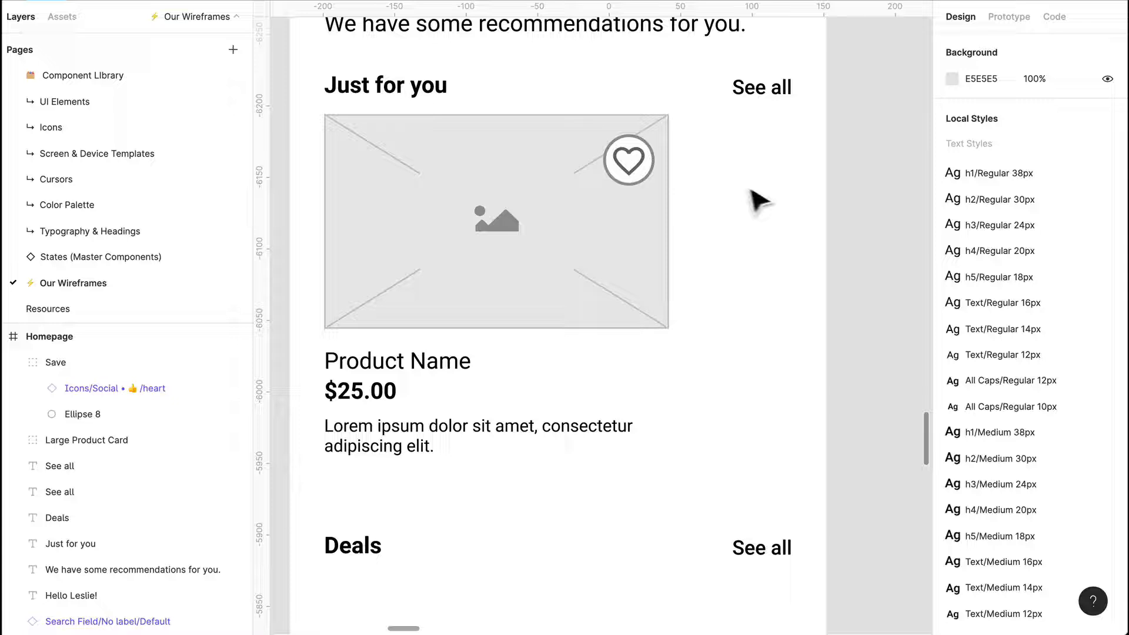
double_click(633, 166)
left_click_drag(672, 150, 665, 157)
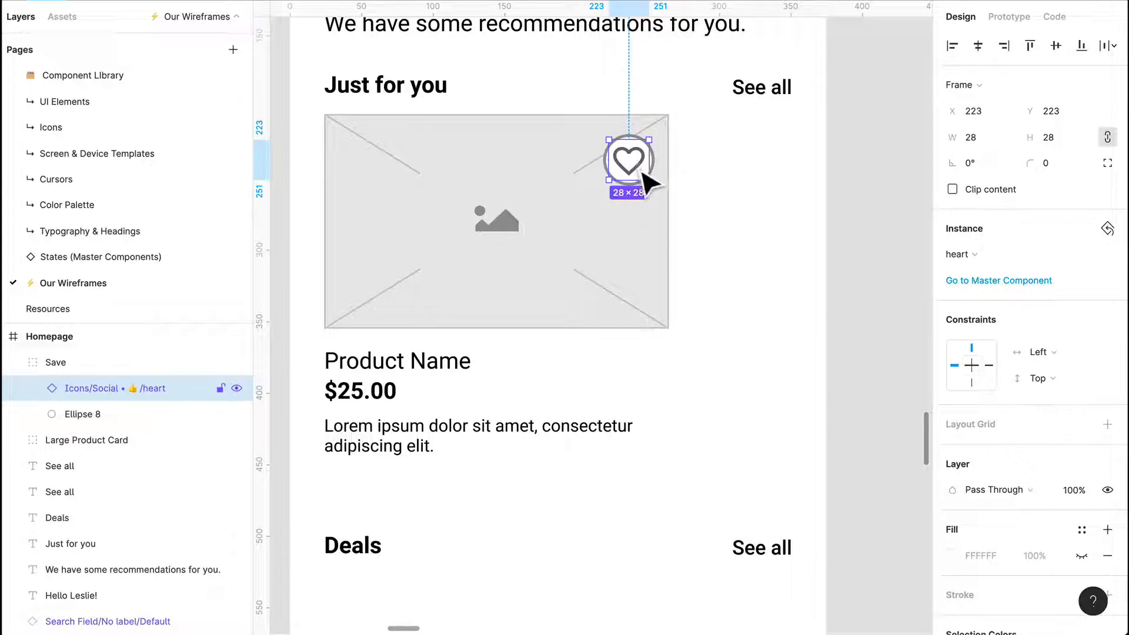
double_click(642, 175)
key("alt")
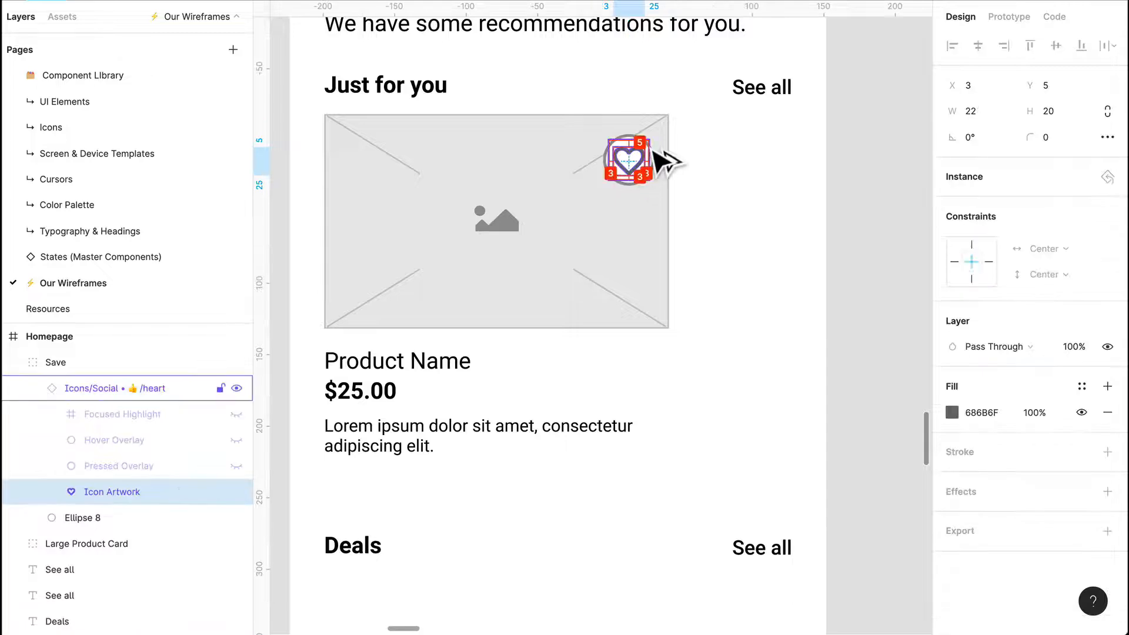
scroll(656, 163, "up", 6)
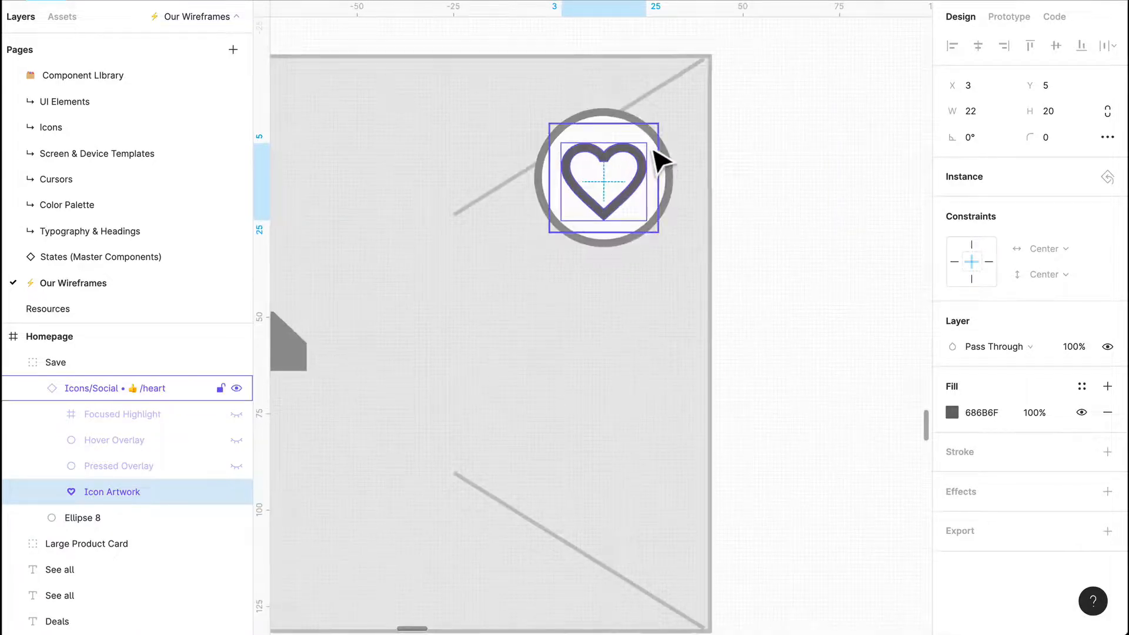
left_click(826, 244)
Step: Duplicate the Large Product Card horizontally to X 281 so the copy runs past the frame's right edge
scroll(829, 244, "down", 10)
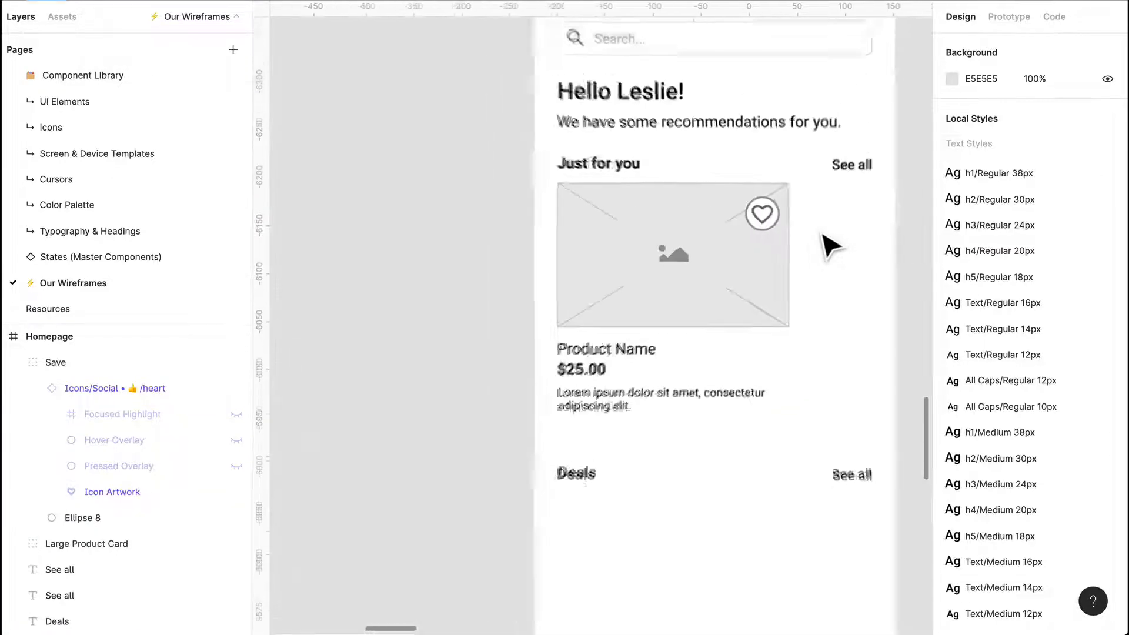
left_click_drag(529, 270, 767, 280)
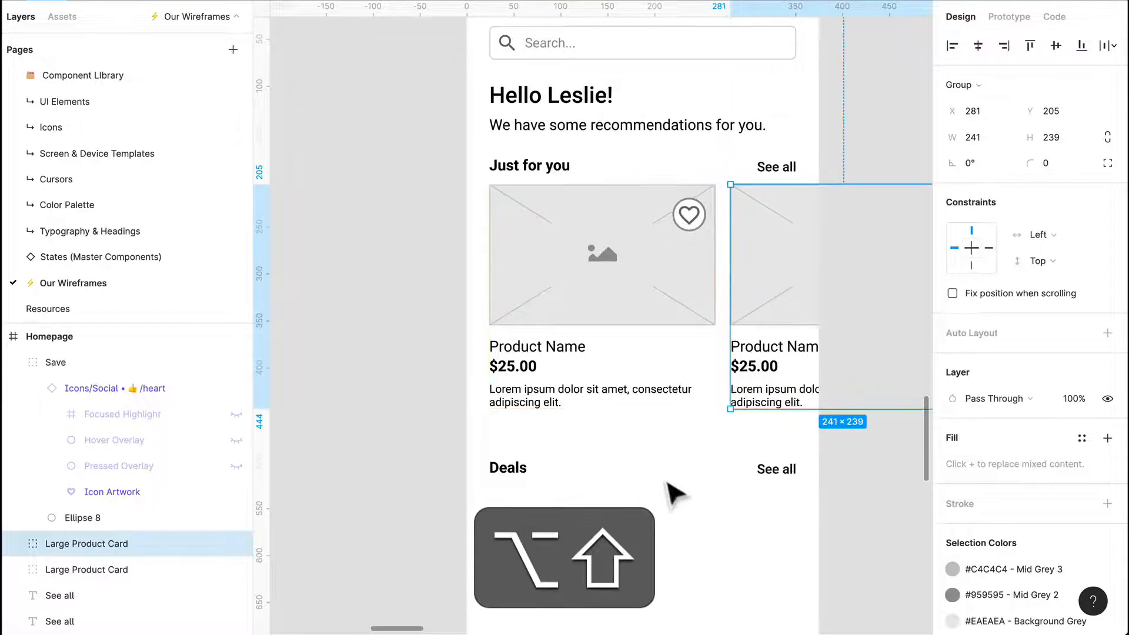
left_click(670, 482)
scroll(669, 481, "down", 2)
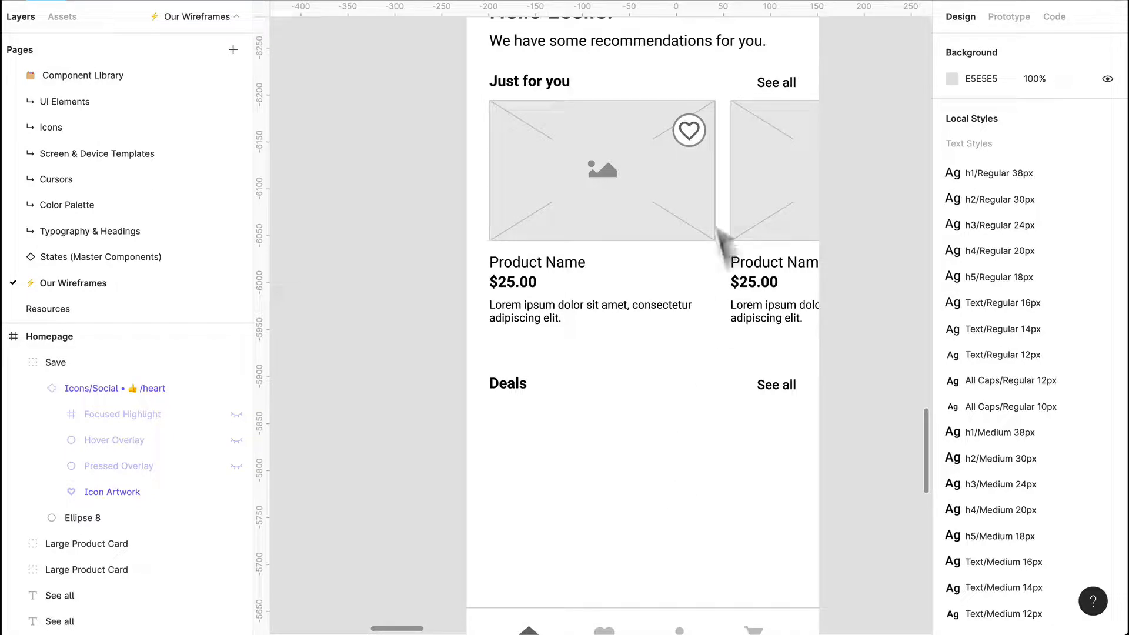
Step: Duplicate the first Large Product Card below the "Deals" heading at X 24, Y 535
key("alt")
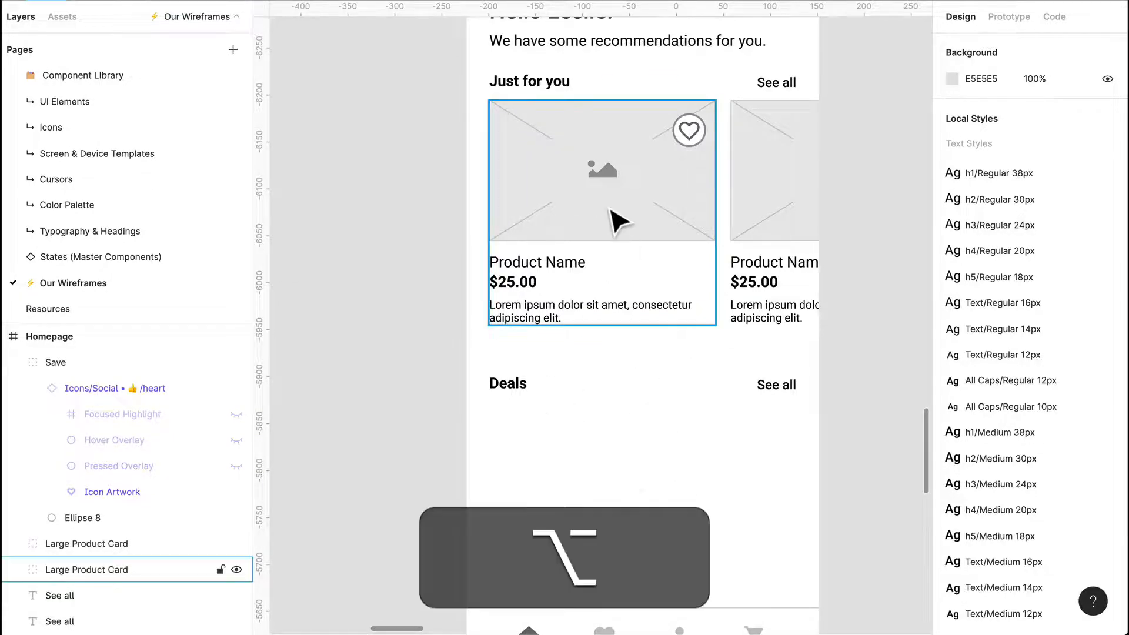
left_click_drag(618, 221, 644, 450)
scroll(645, 451, "down", 5)
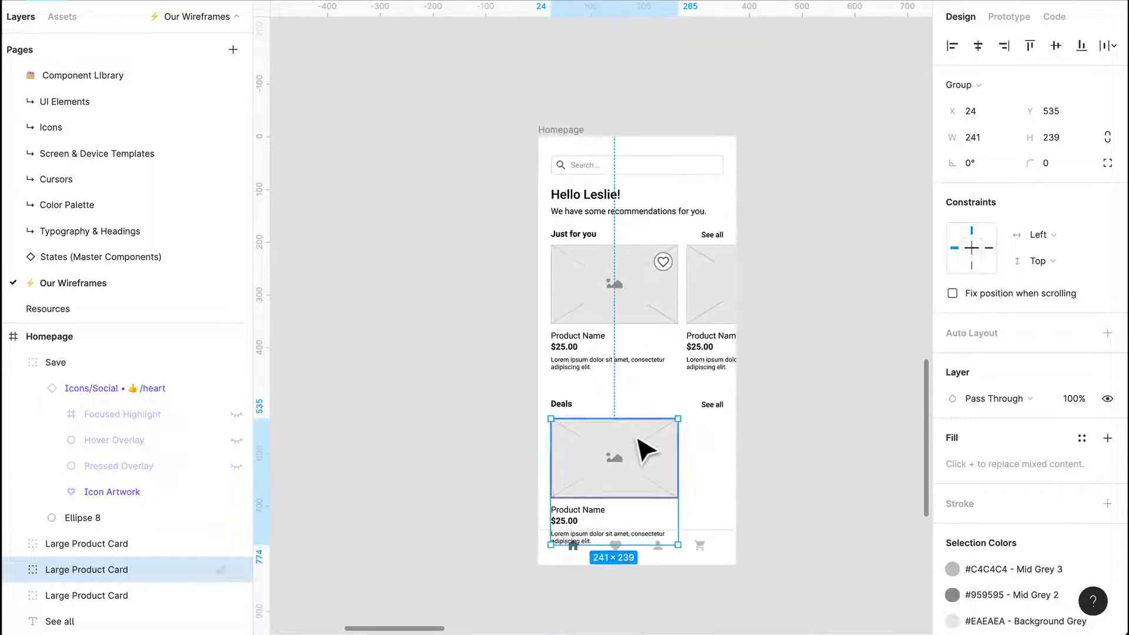
Step: Constrain the Bottom Navigation Bar to the bottom and fix its position when scrolling
scroll(658, 459, "down", 2)
left_click(715, 473)
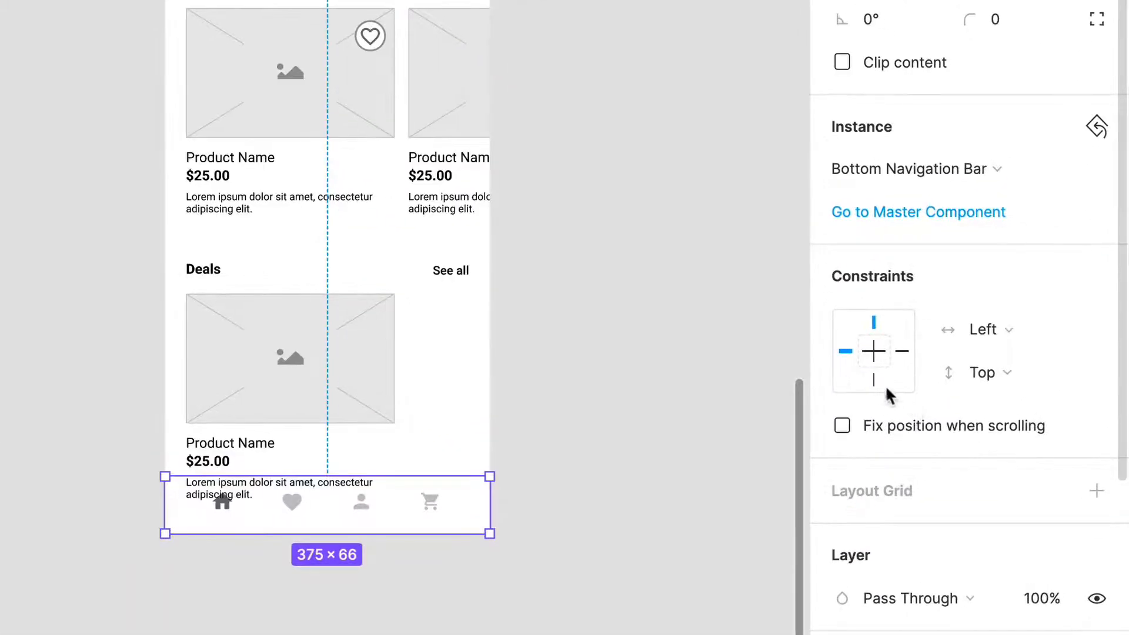
left_click(842, 425)
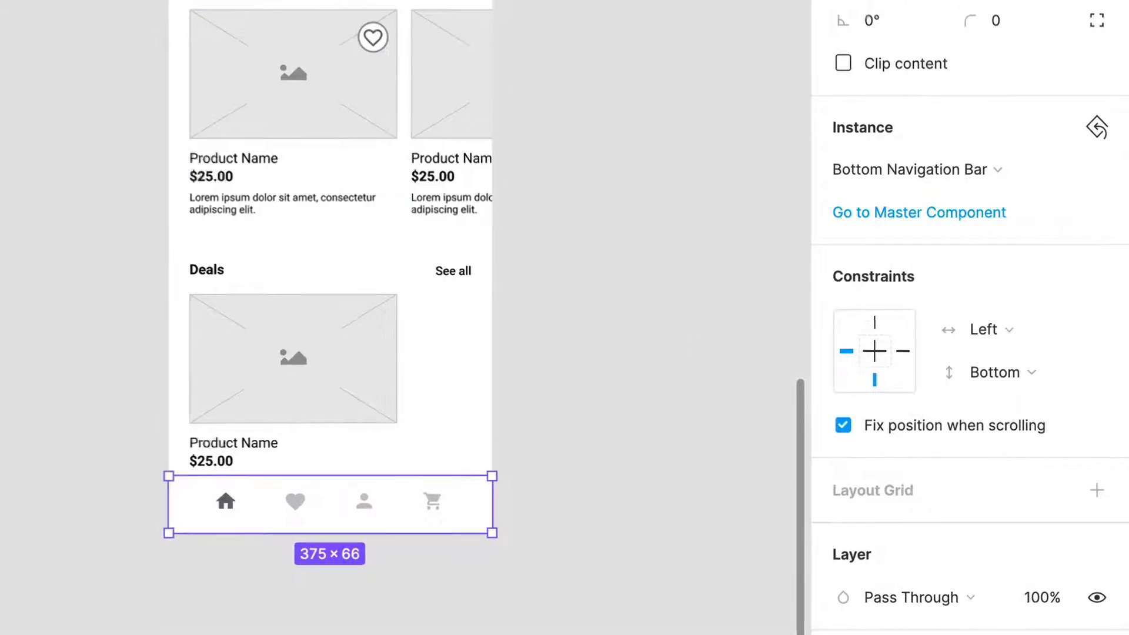
Step: Extend the Homepage frame downward to a height of 1398
left_click(563, 41)
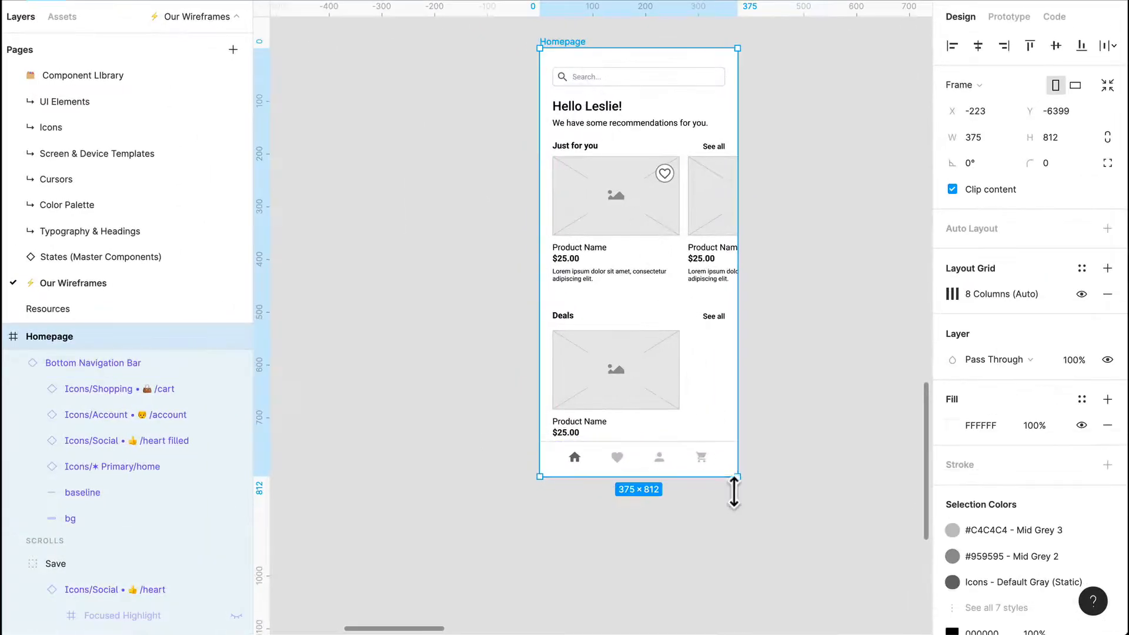
left_click_drag(734, 492, 738, 594)
left_click_drag(710, 393, 706, 388)
Step: Ungroup the Deals product card to delete its description text, and move its image up to Y 532
scroll(620, 199, "up", 4)
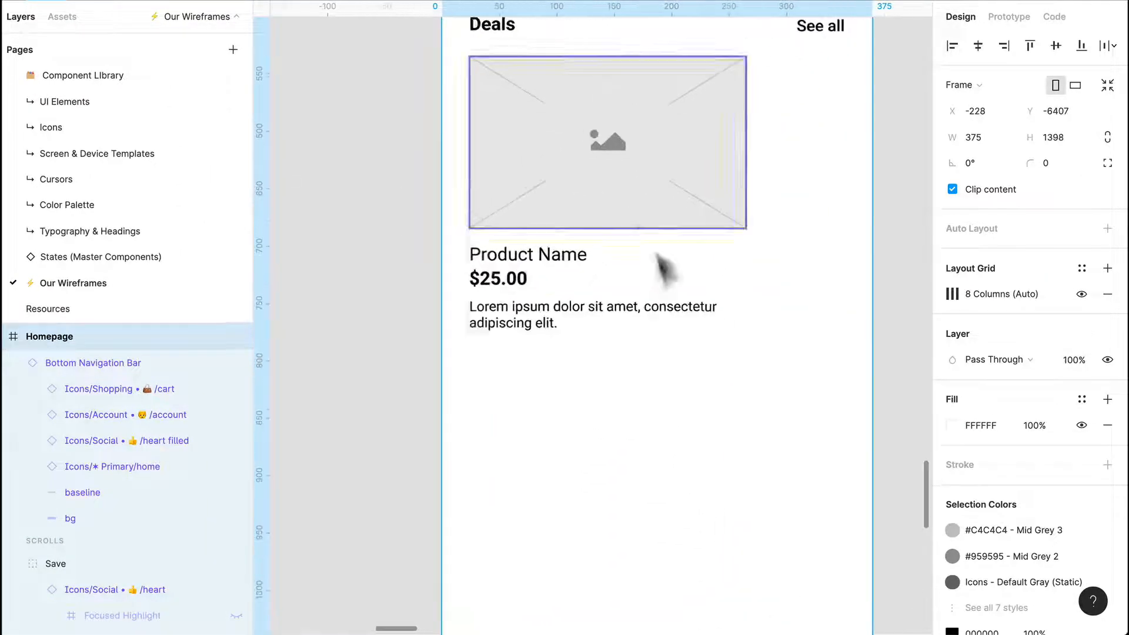
scroll(662, 261, "up", 2)
left_click(652, 316)
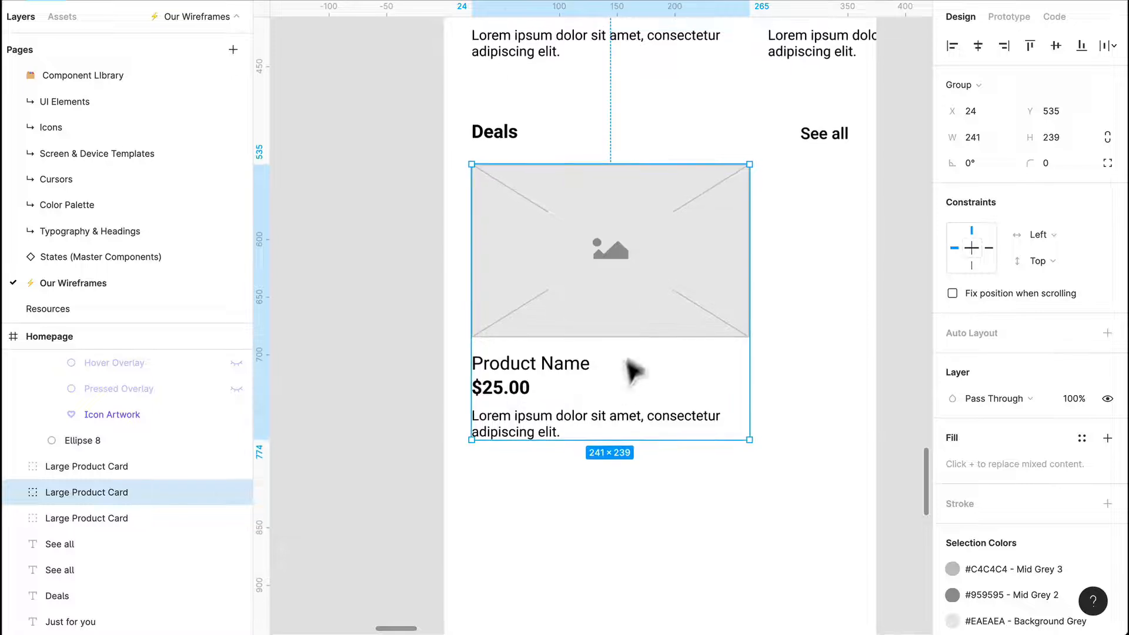
scroll(630, 368, "up", 1)
double_click(656, 433)
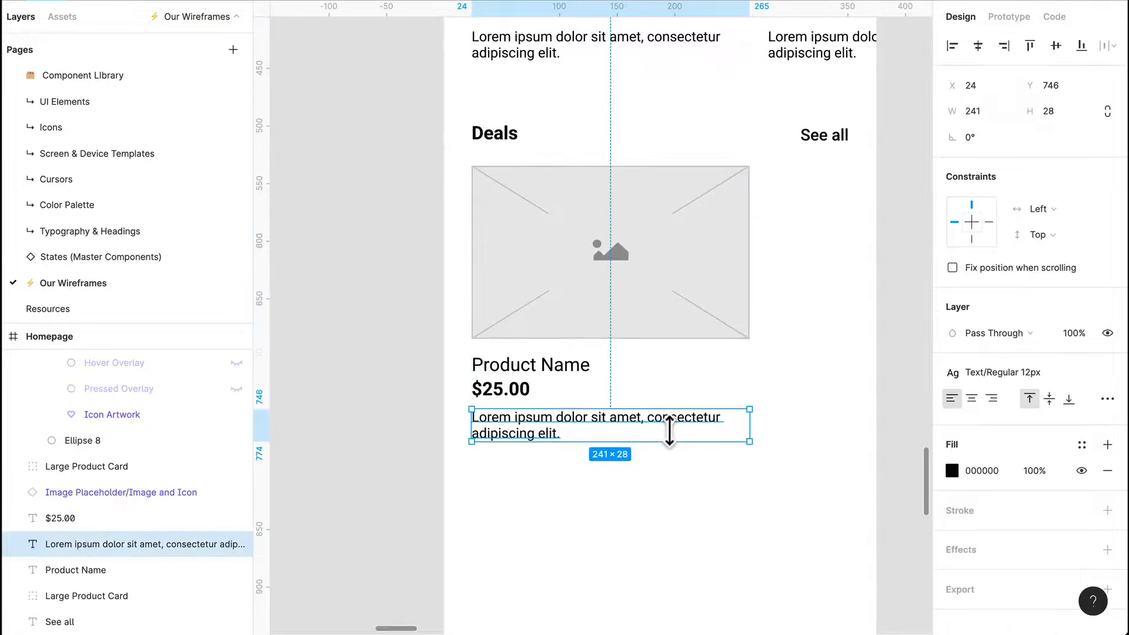
key("Delete")
left_click(700, 297)
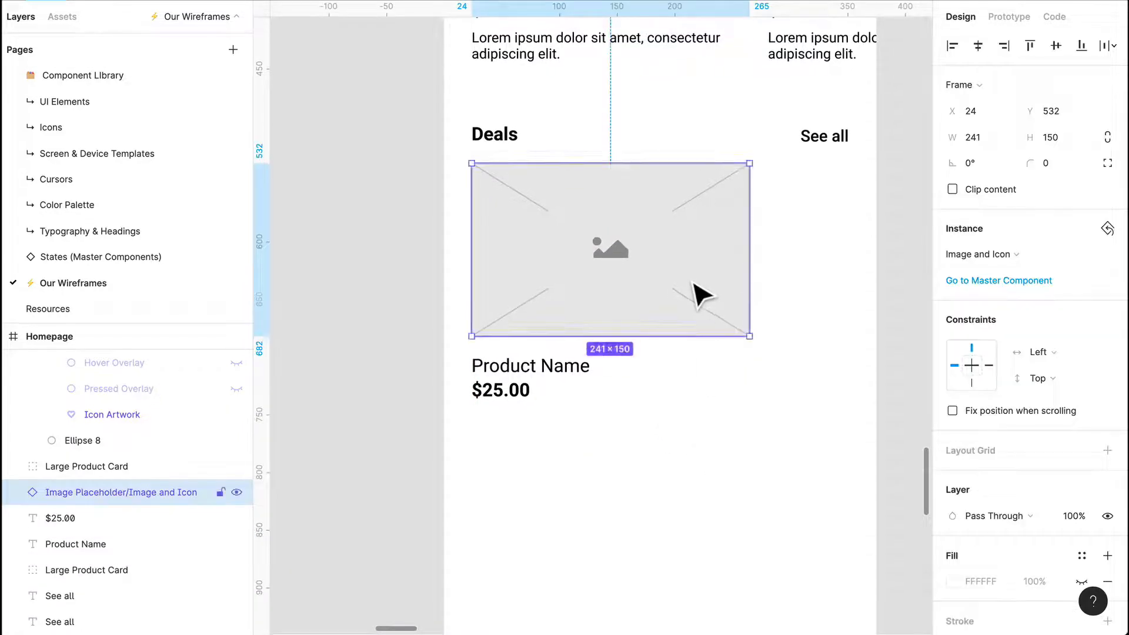
Step: Move the Save group into the first "Just for you" product card's group and place it at X 218, Y 215
scroll(703, 300, "up", 5)
left_click(732, 109)
key("super+c")
key("super+BackSpace")
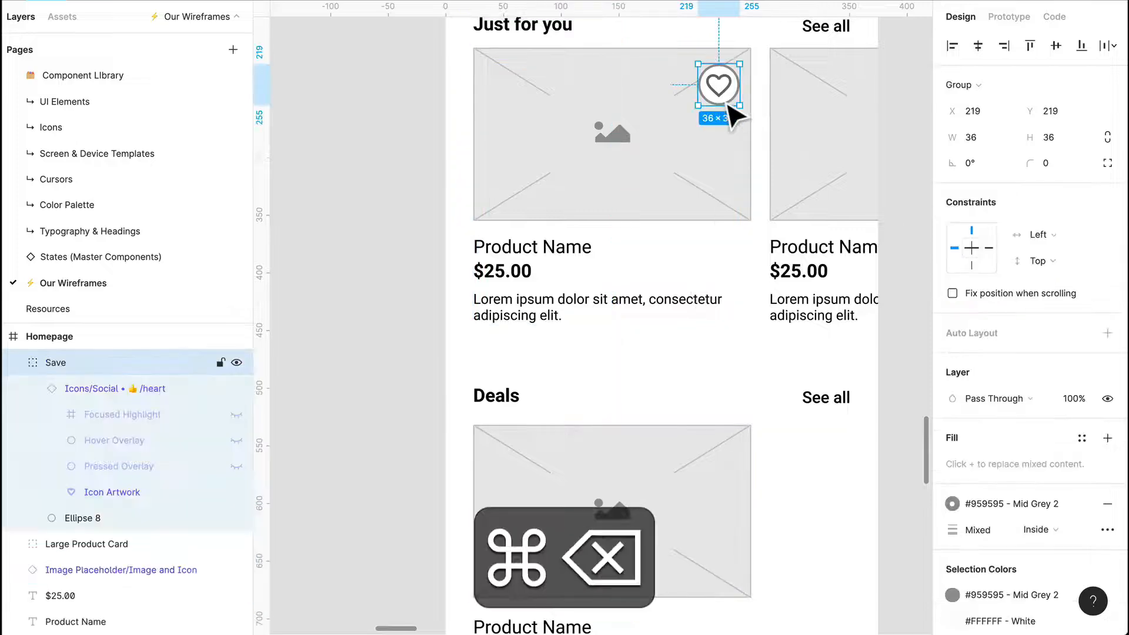
left_click(731, 114)
key("super+v")
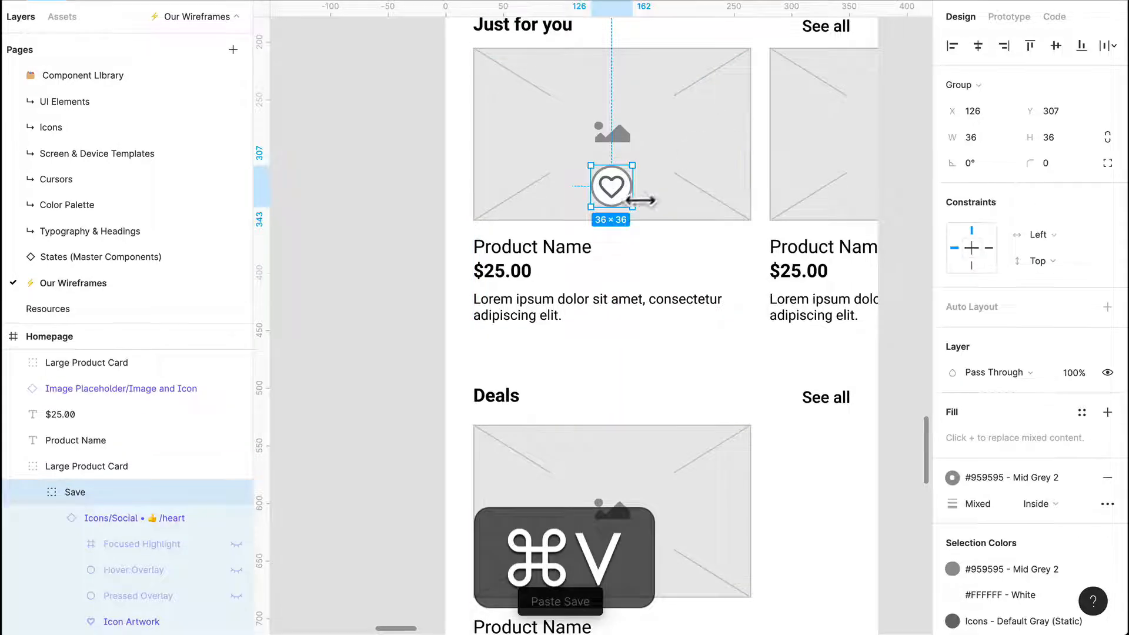
left_click_drag(624, 200, 729, 94)
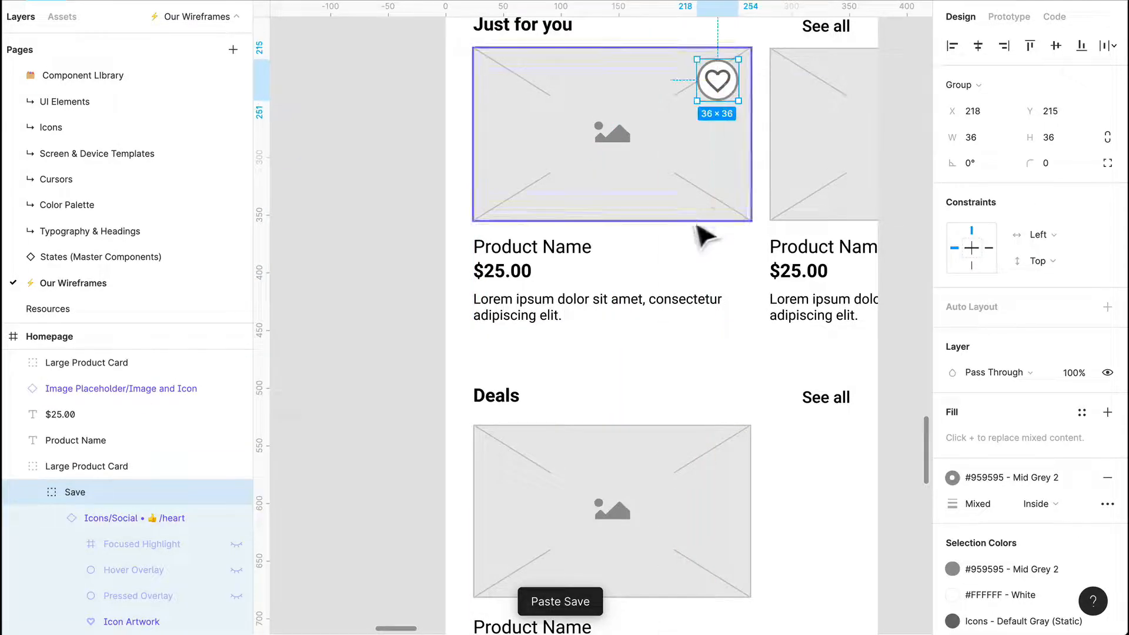
Step: Paste another Save group and place it over the Deals card's image at X 213, Y 549
scroll(752, 253, "down", 3)
key("super+v")
scroll(736, 370, "up", 2)
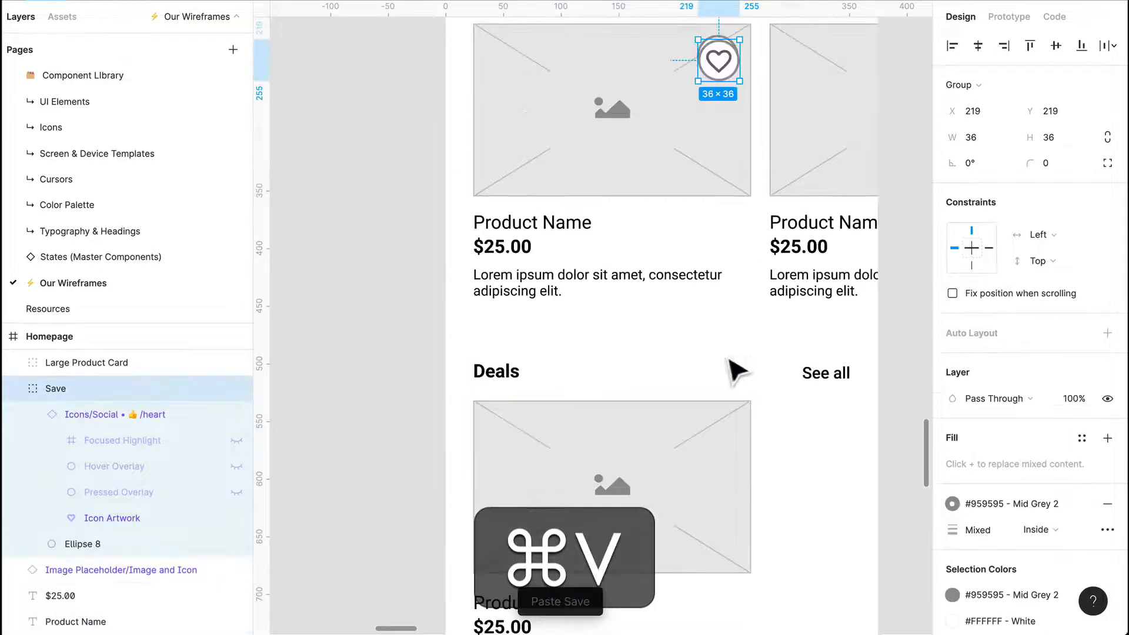
left_click_drag(718, 59, 717, 448)
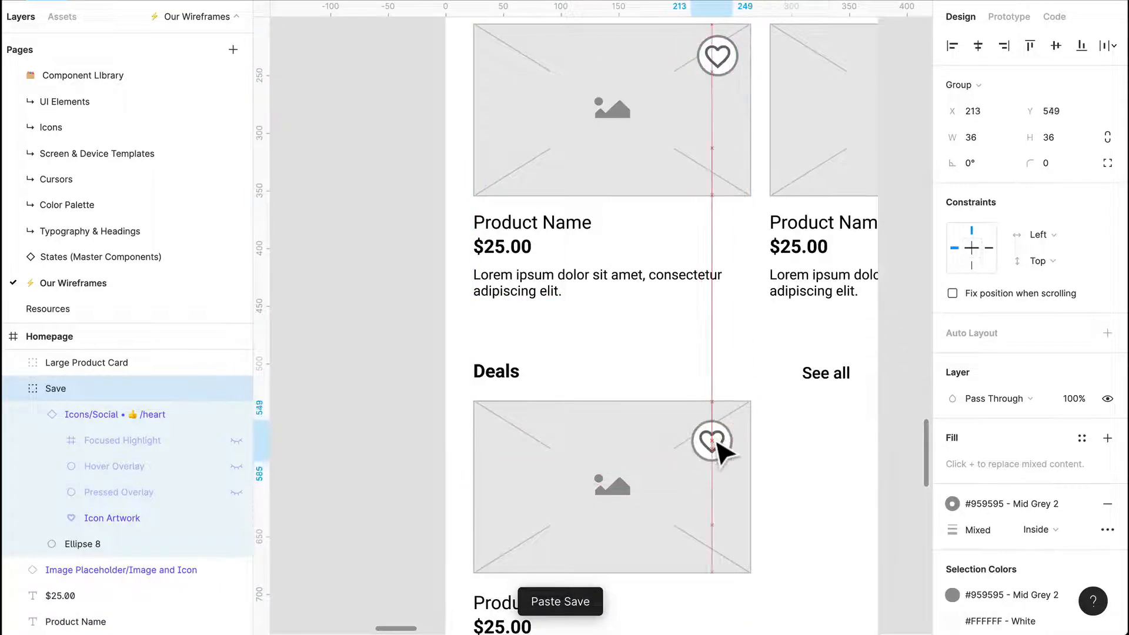
Step: Narrow the Deals card's image placeholder to 155 × 150 and show the layout grids
scroll(705, 447, "down", 3)
left_click(662, 398)
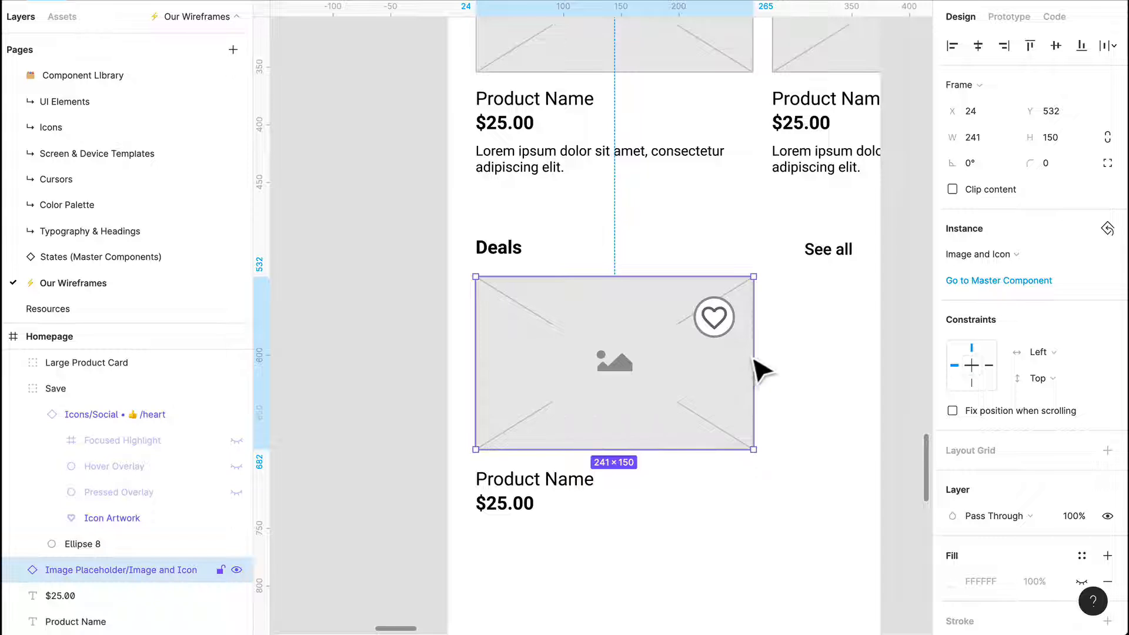
left_click_drag(754, 360, 671, 383)
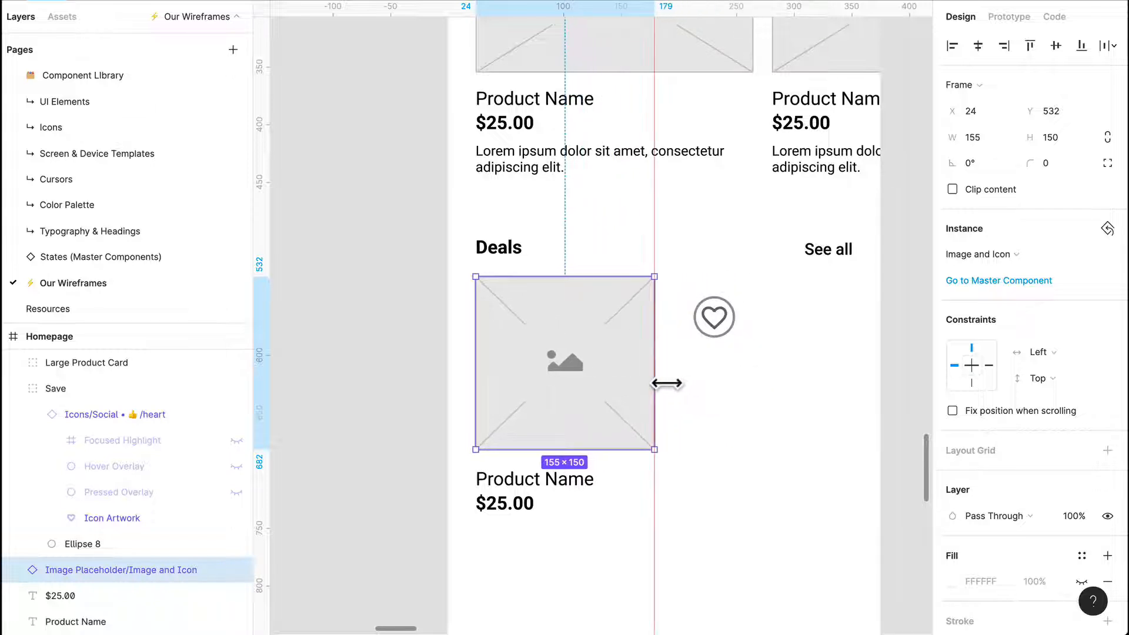
key("ctrl+g")
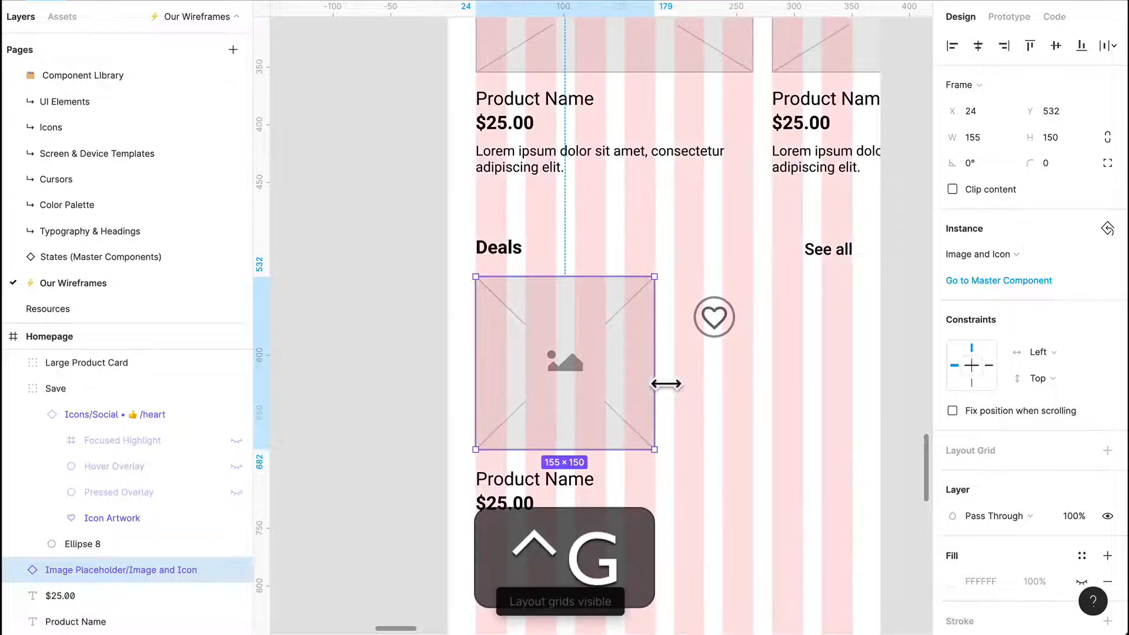
Step: Move the heart Save group onto the upper-right area of the Deals card's image, at about X 136, Y 545
left_click(726, 323)
left_click_drag(728, 325, 641, 320)
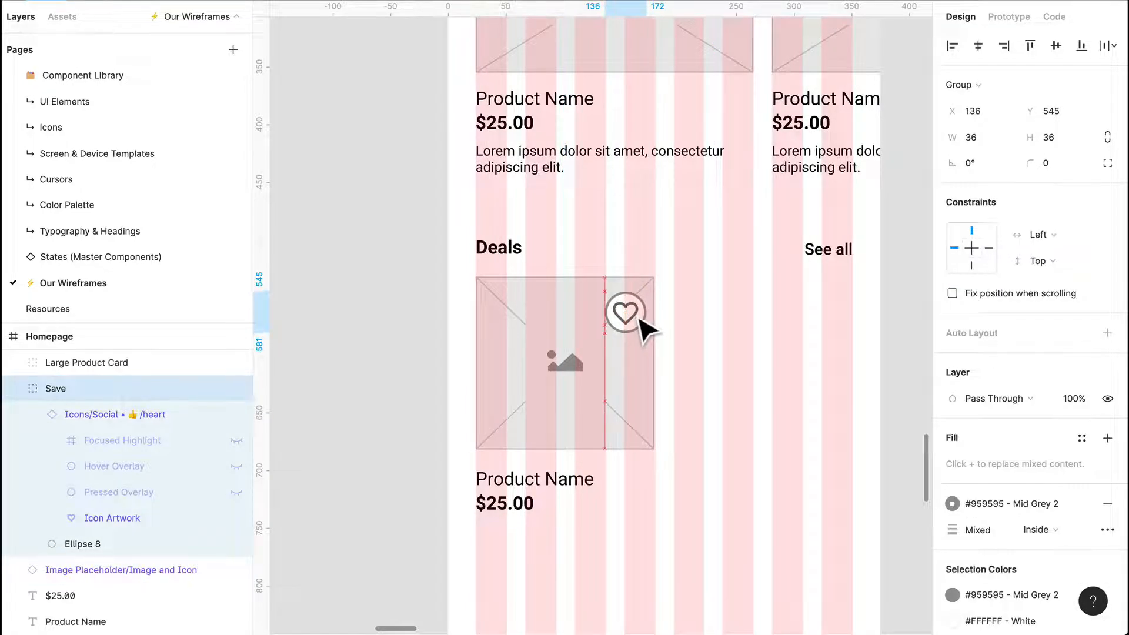
left_click(614, 532)
Step: Group the Deals card's image, Save icon, product name and price, and name the group "Small Product Card"
left_click(551, 488)
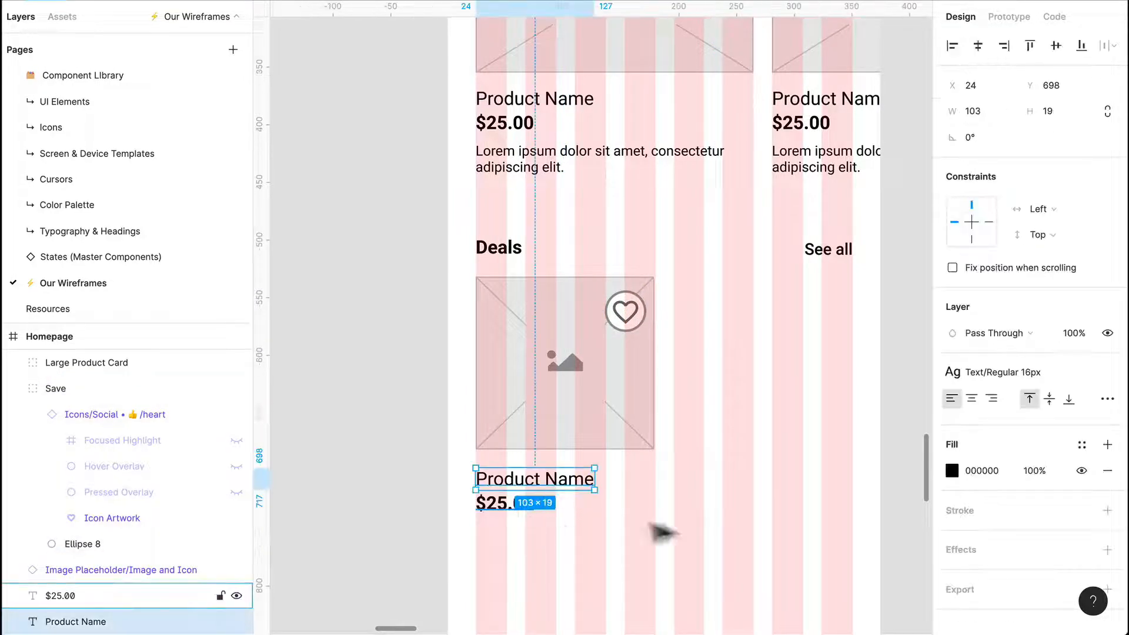
left_click_drag(660, 540, 474, 340)
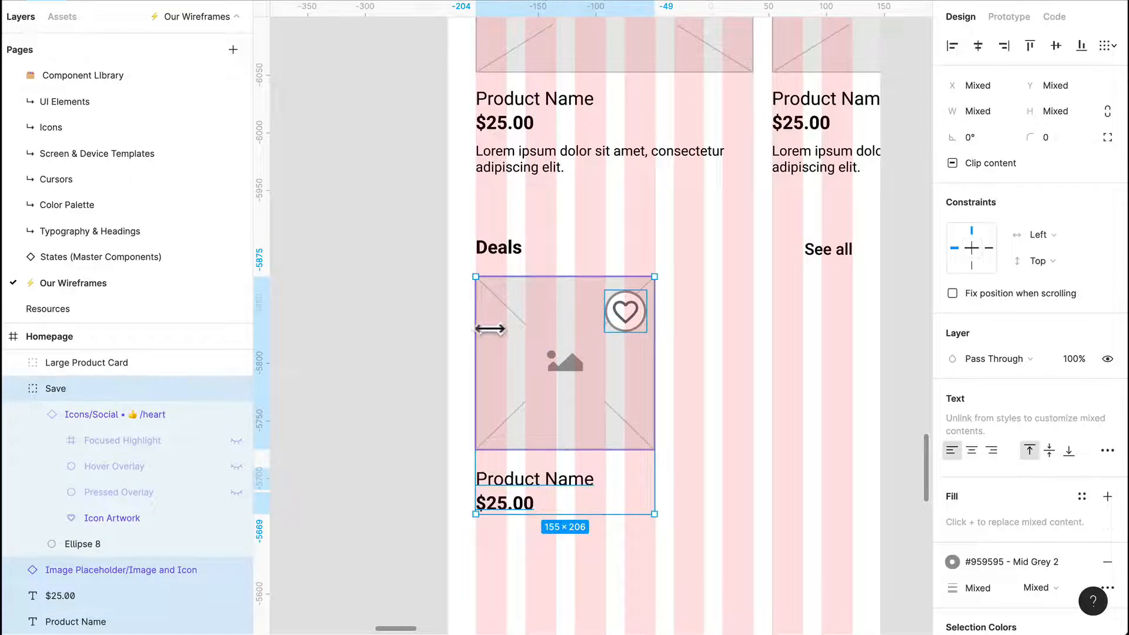
key("ctrl+g")
key("ctrl+r")
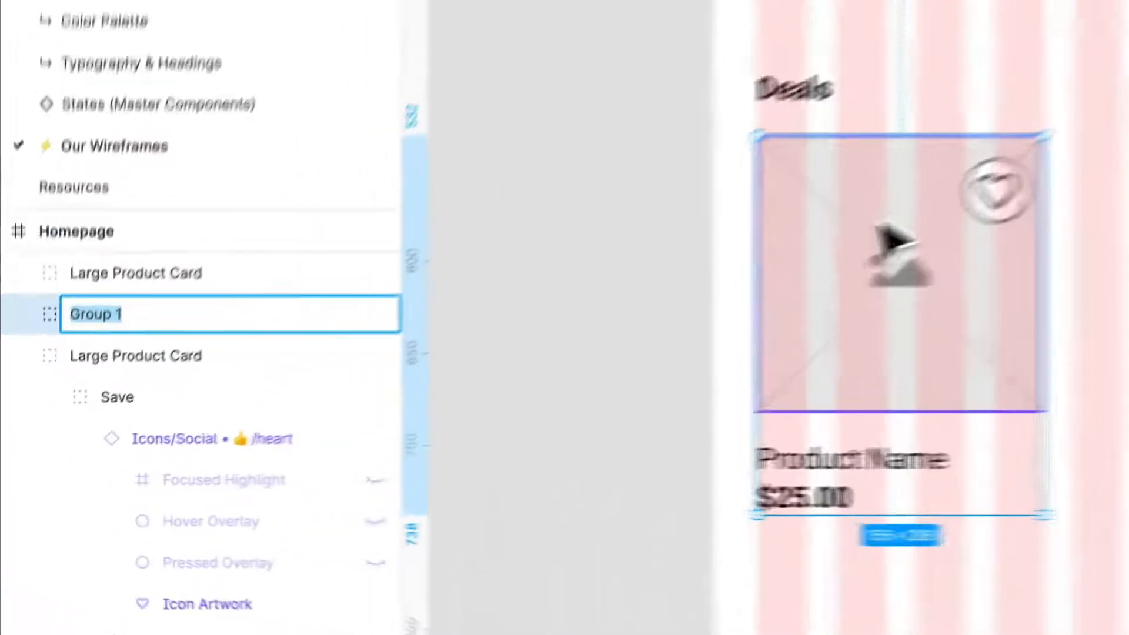
type("Small Product")
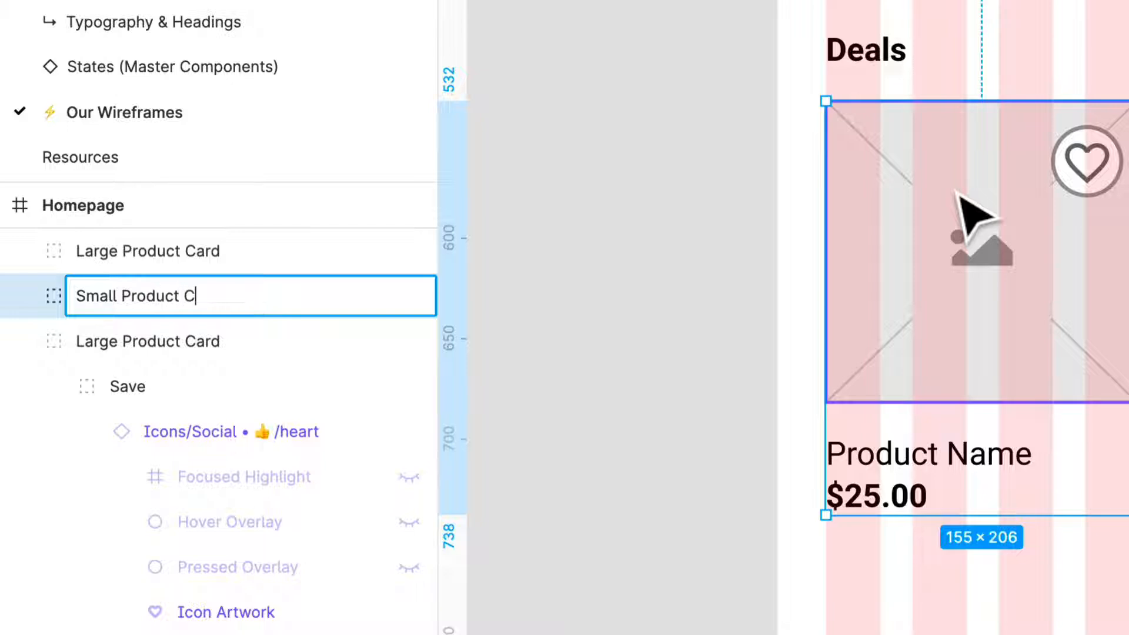
key("Return")
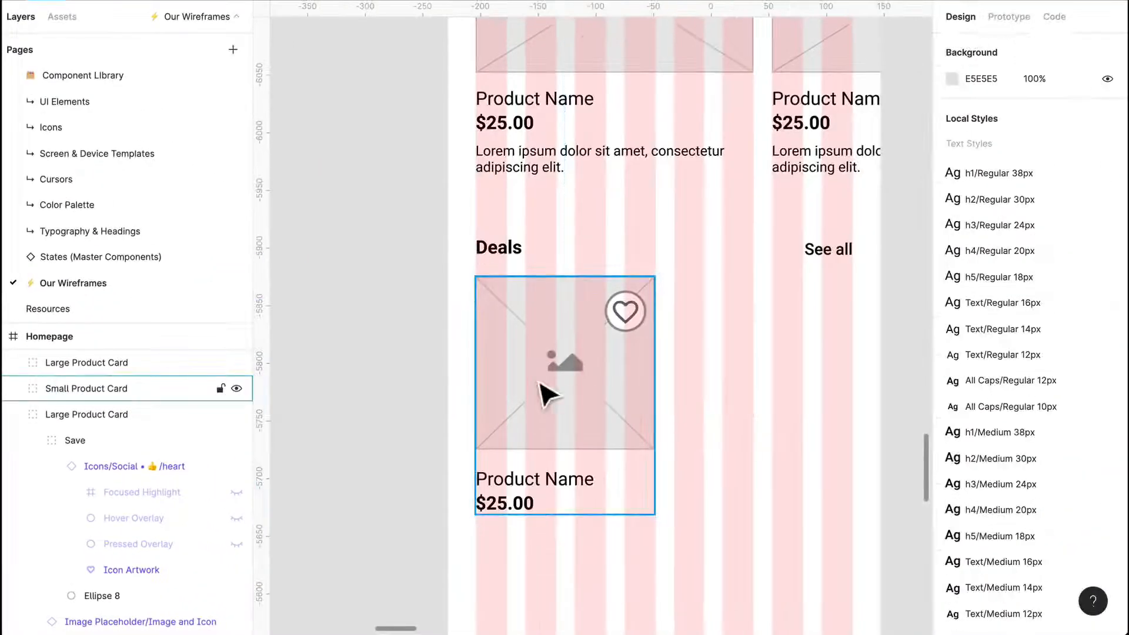
Step: Duplicate the Small Product Card beside the original at X 196, Y 532, and hide the layout grids
left_click_drag(546, 390, 749, 398)
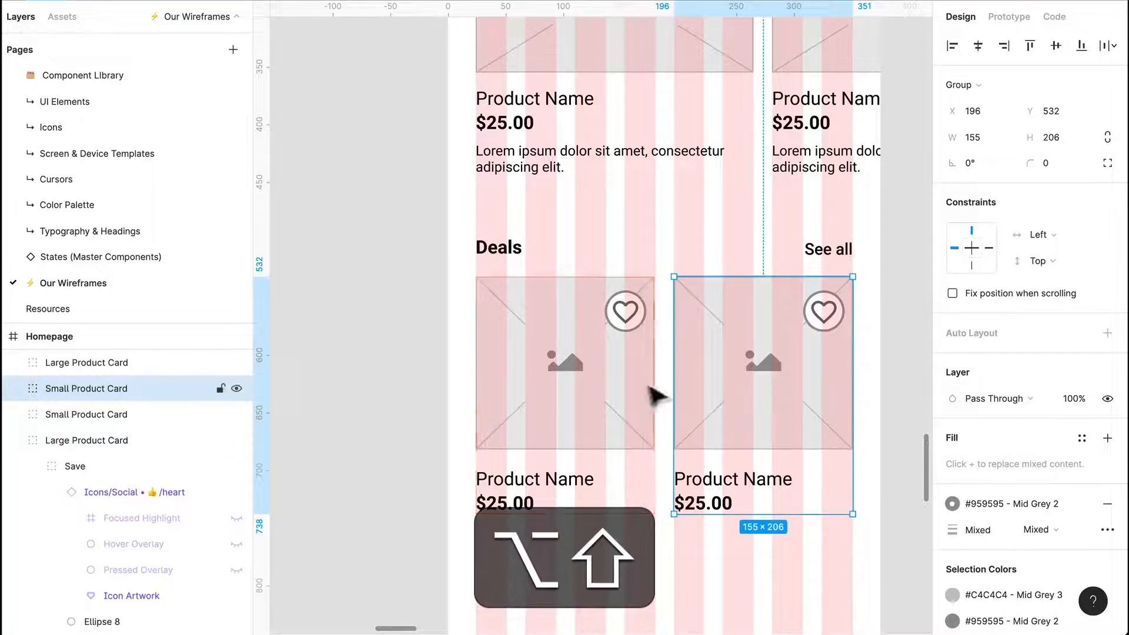
scroll(695, 461, "down", 4)
left_click(685, 500)
key("ctrl+shift+4")
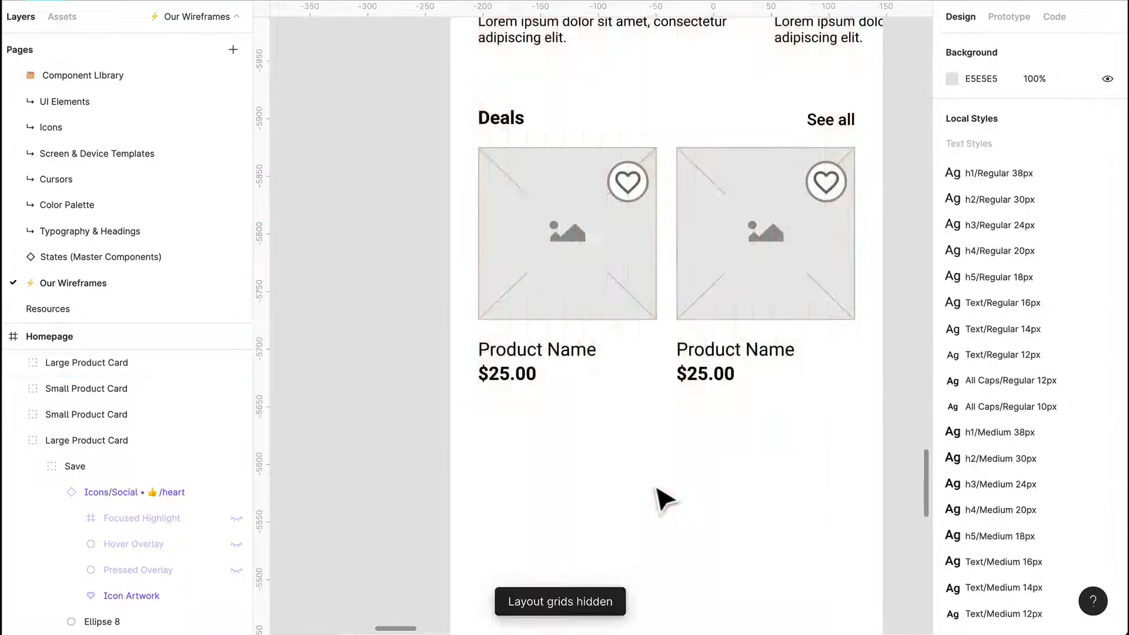
Step: Duplicate both Deals product cards straight down as a second row at Y 754
scroll(650, 494, "down", 2)
scroll(639, 470, "down", 2)
left_click_drag(798, 429, 570, 238)
left_click_drag(588, 240, 616, 430)
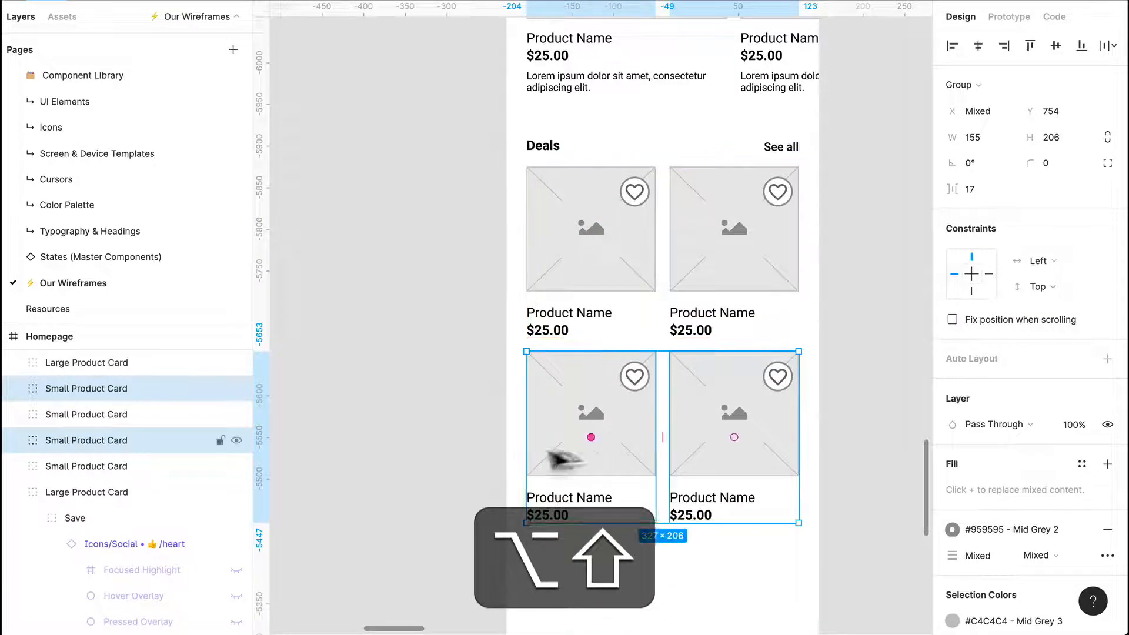
left_click(502, 434)
Step: Duplicate the "Deals" heading and its "See all" text below the second card row, with the heading at Y 993
scroll(506, 435, "down", 2)
scroll(510, 445, "down", 2)
scroll(510, 444, "down", 3)
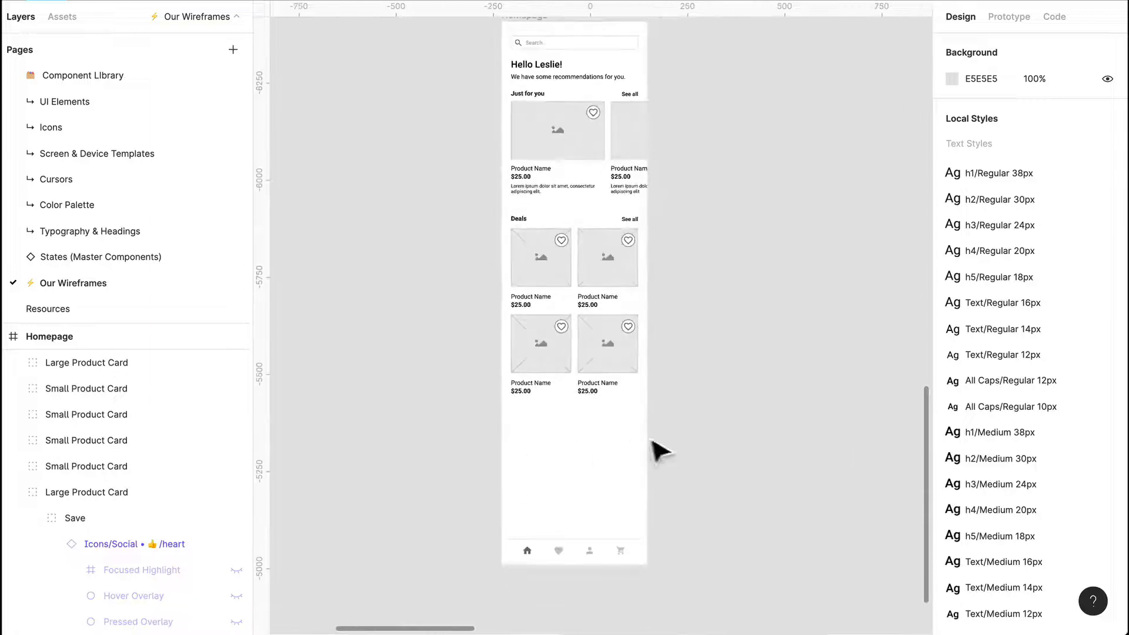
scroll(748, 483, "down", 1)
scroll(747, 483, "left", 1)
scroll(721, 454, "up", 2)
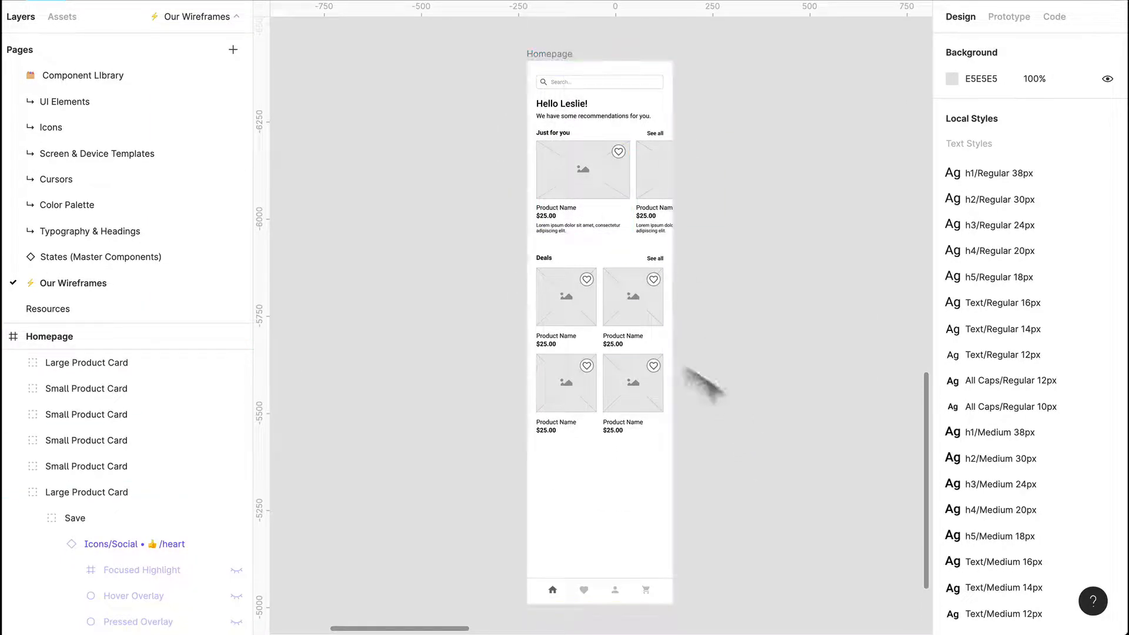
left_click(549, 262)
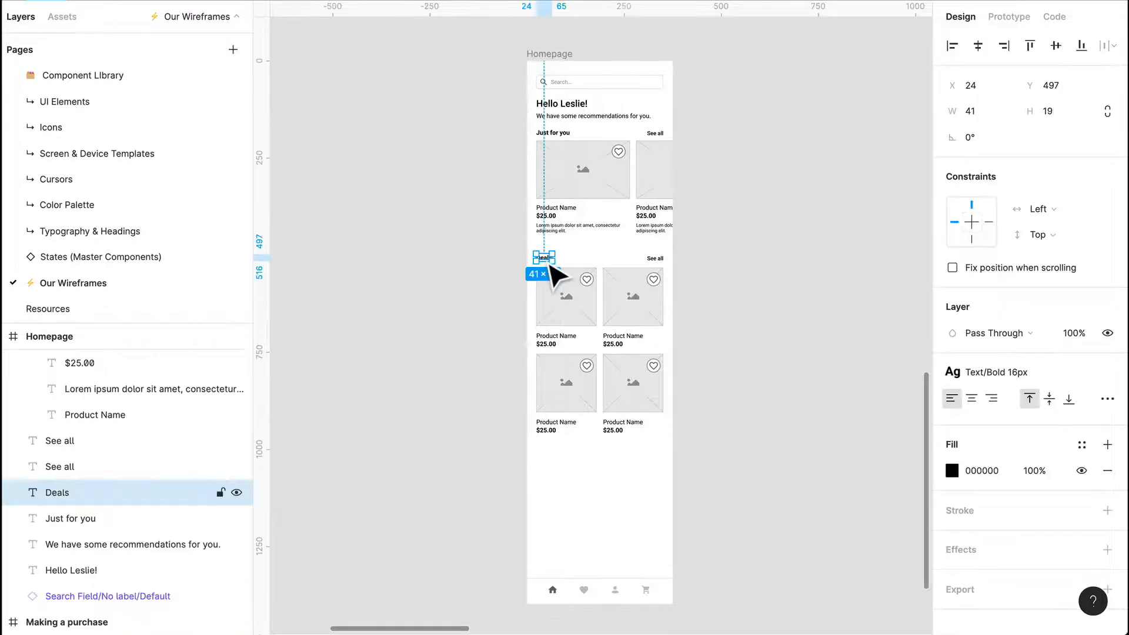
left_click(655, 260, "shift")
left_click_drag(655, 259, 667, 456)
scroll(732, 464, "up", 10, "ctrl")
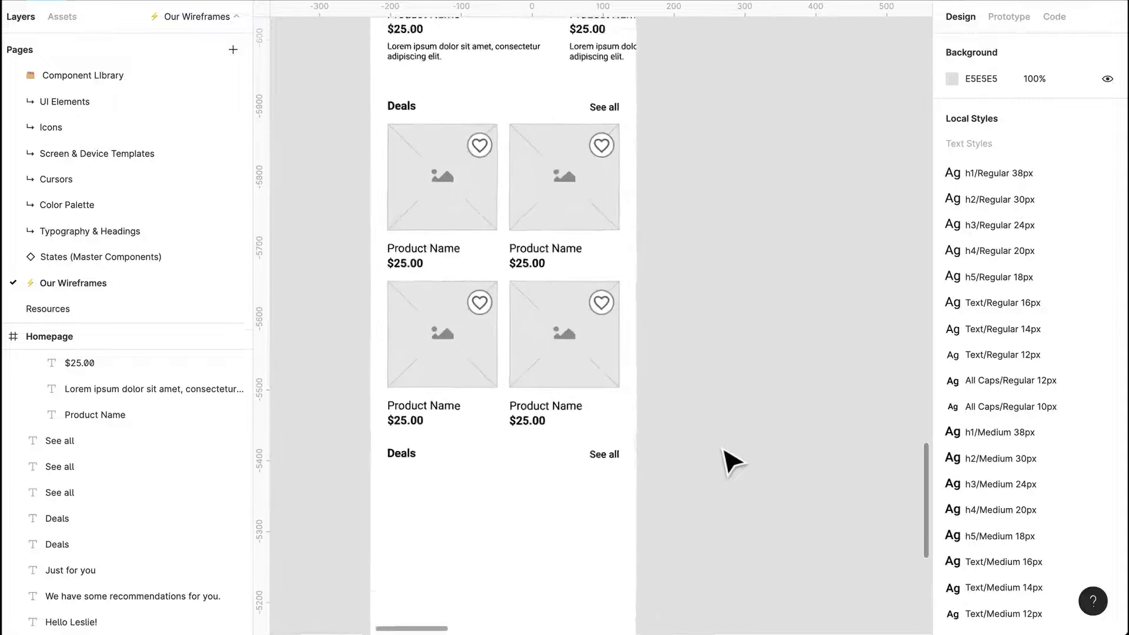
left_click_drag(716, 458, 456, 401)
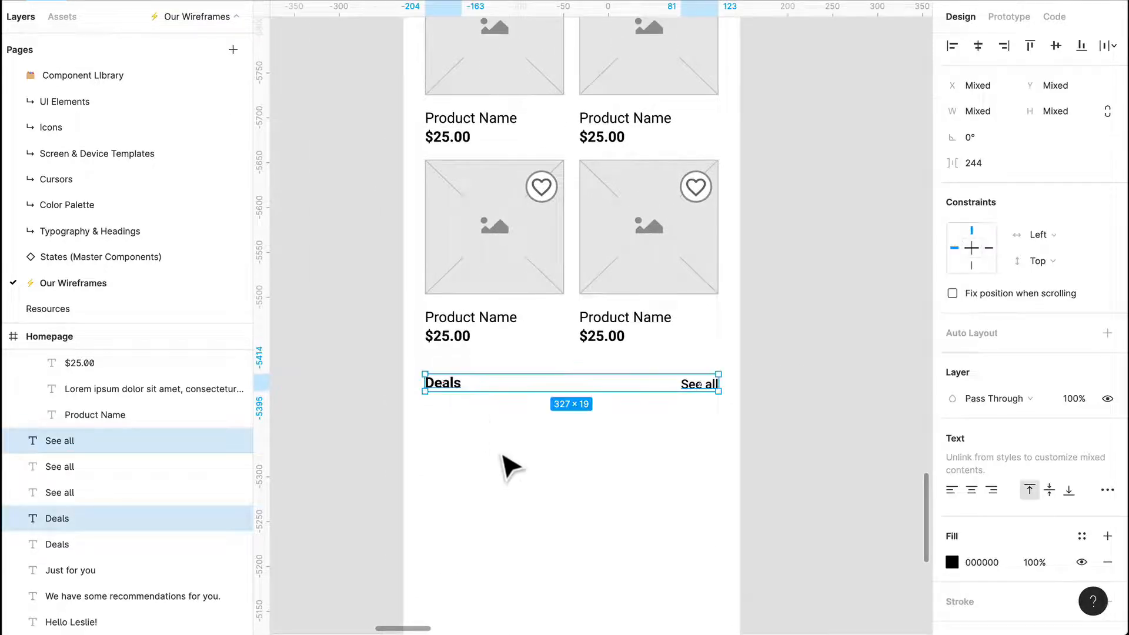
left_click(504, 466)
Step: Change the copied heading below the product cards to "Categories"
double_click(457, 385)
type("Cat")
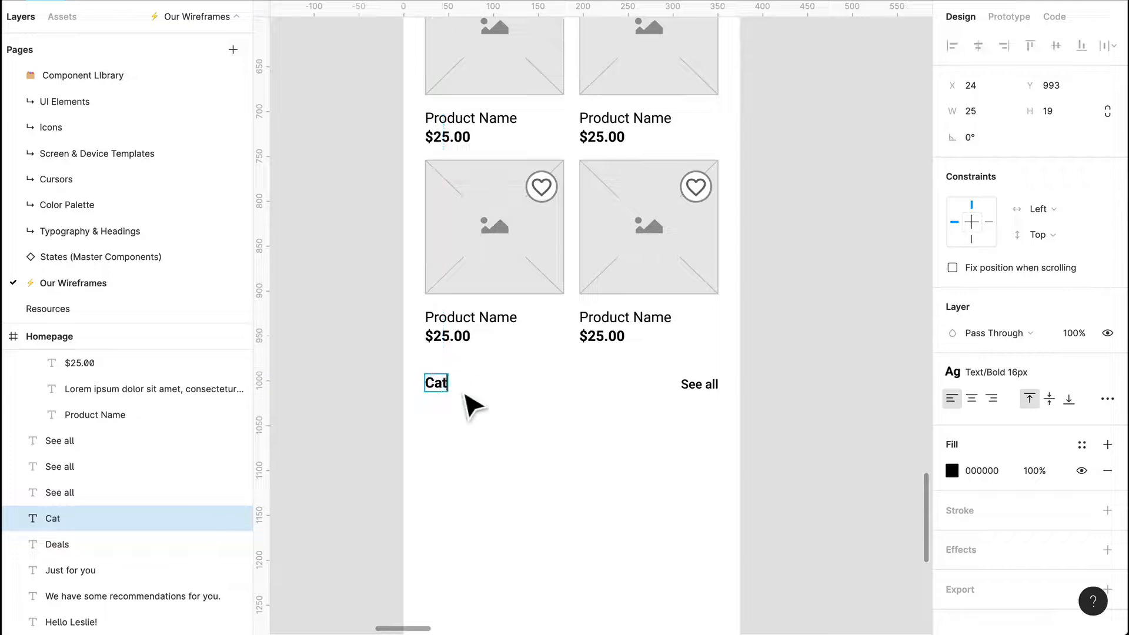
type("egories")
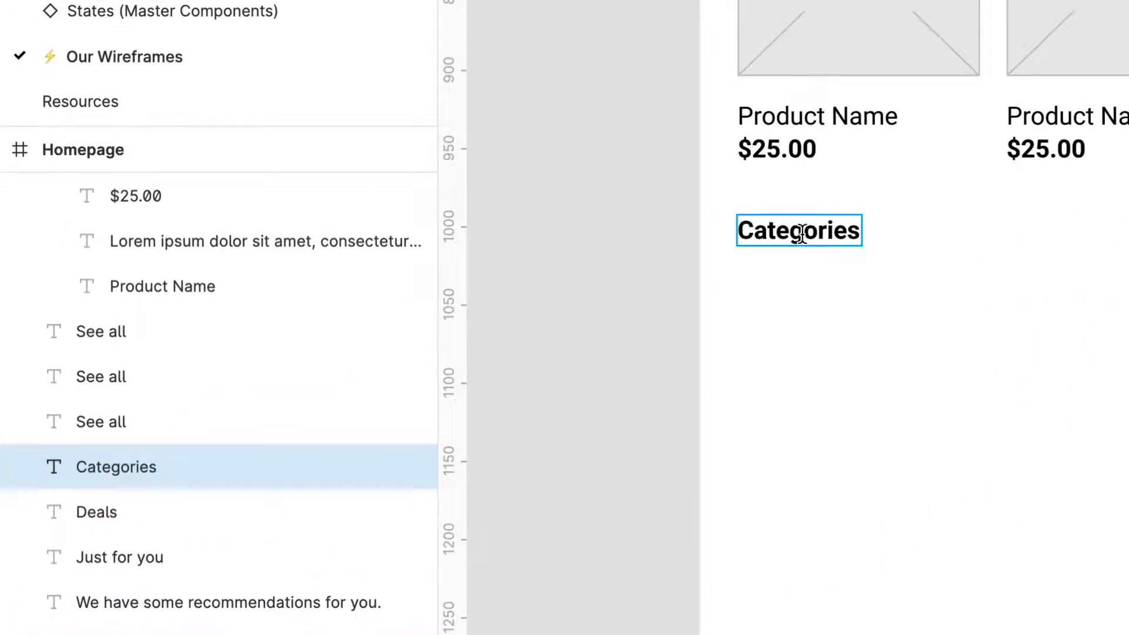
key("Escape")
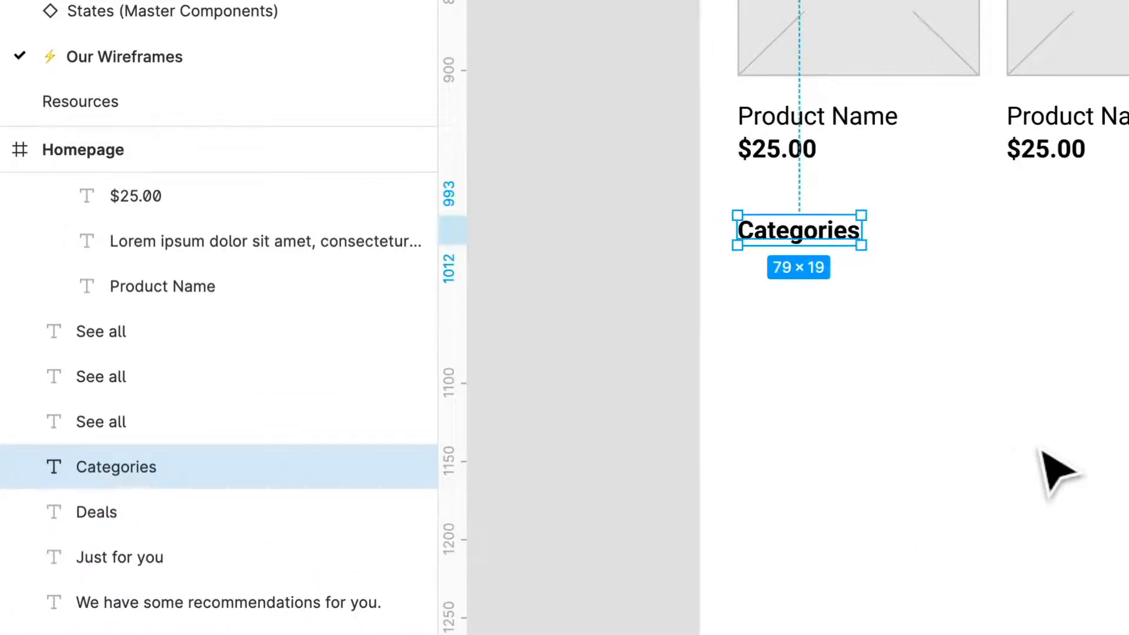
left_click(1026, 449)
Step: Search the assets for "card", insert the Level 3 card box below "Categories" at X 26, Y 1028, and show the layout grids
scroll(974, 368, "down", 3)
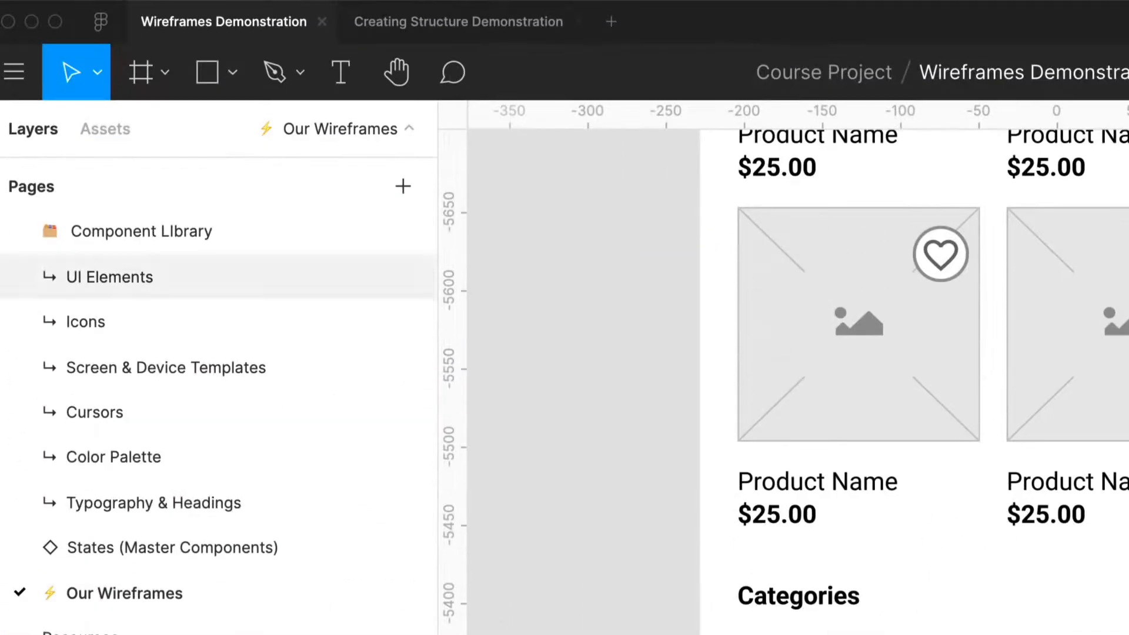
left_click(104, 129)
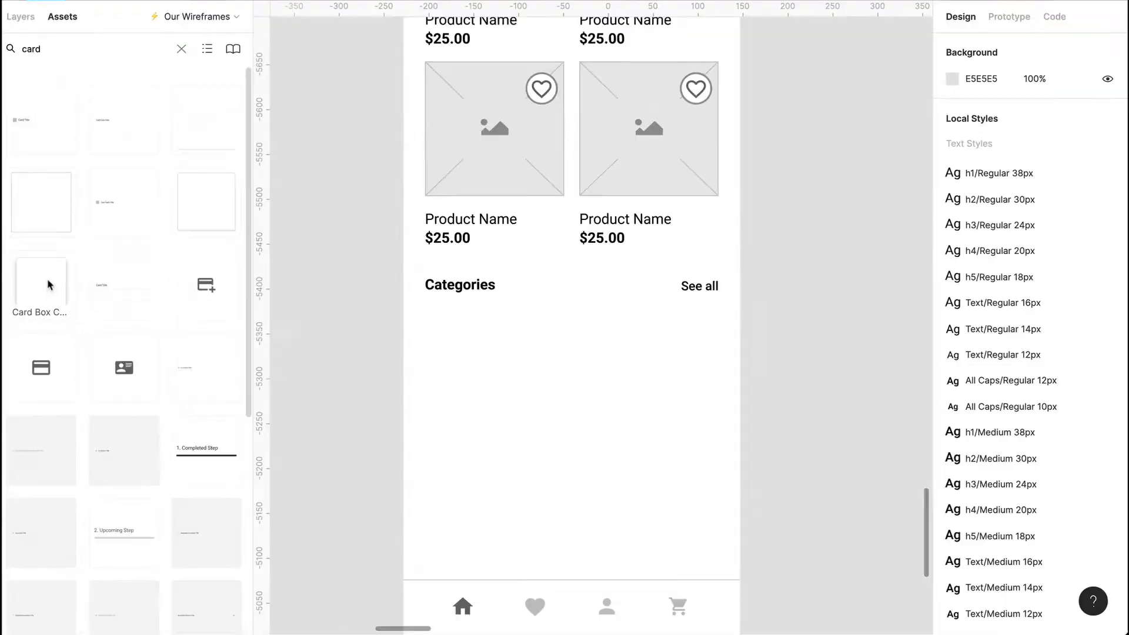
left_click_drag(106, 607, 827, 634)
left_click_drag(470, 376, 502, 378)
key("ctrl+g")
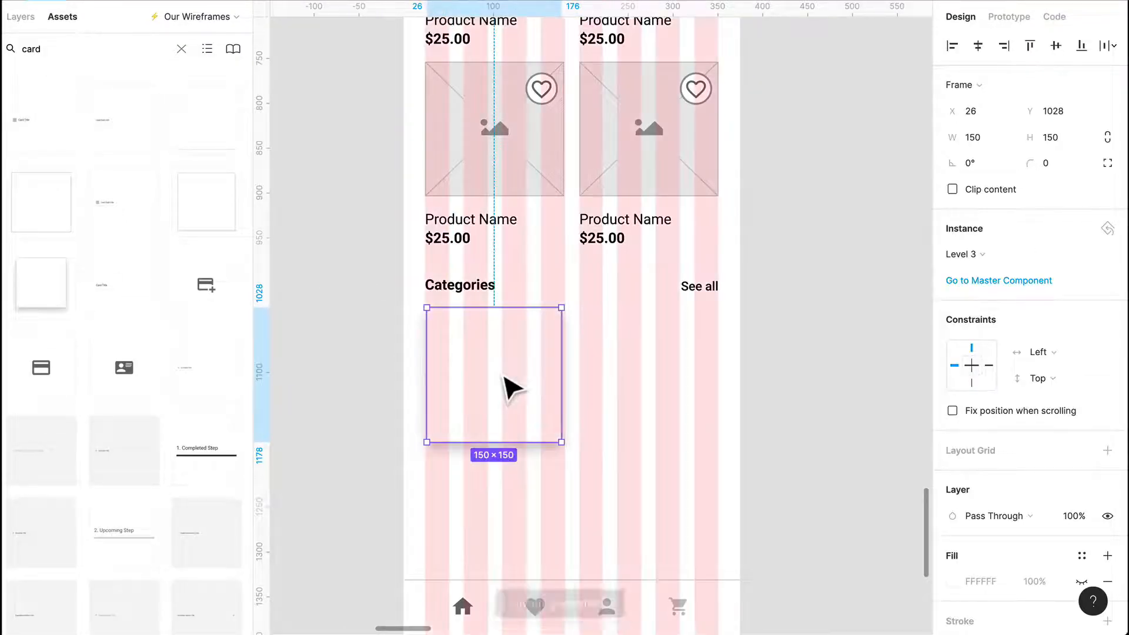
Step: Resize the category card box to 112 × 110 and align it with the grid at X 25, Y 1028
left_click_drag(575, 456, 539, 423)
left_click_drag(496, 390, 456, 373)
scroll(494, 375, "up", 3)
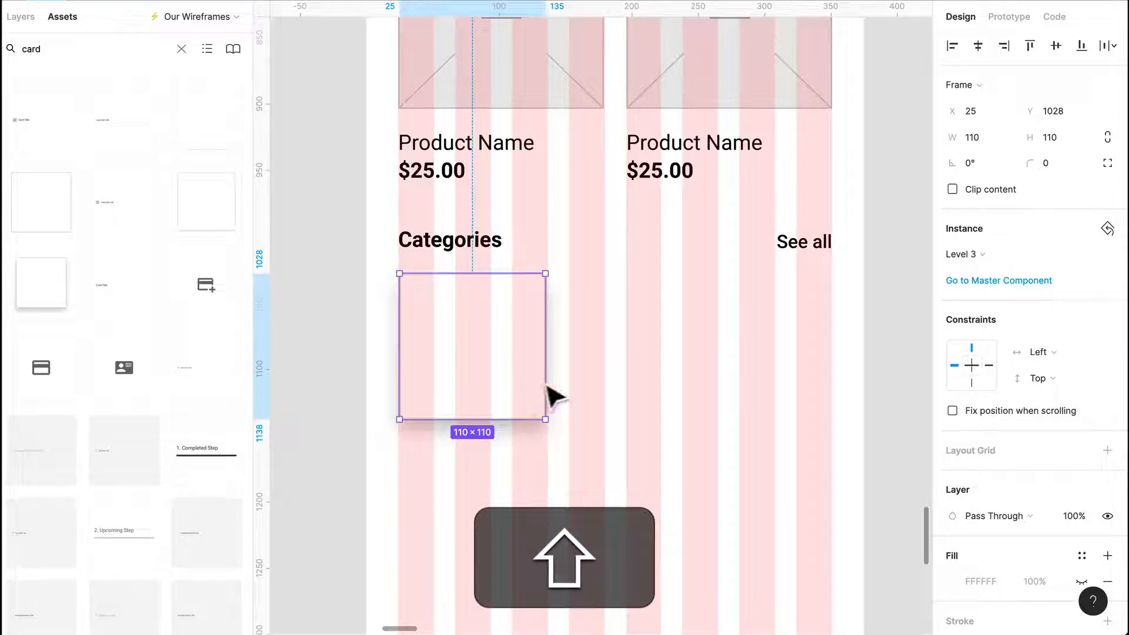
left_click_drag(546, 390, 549, 390)
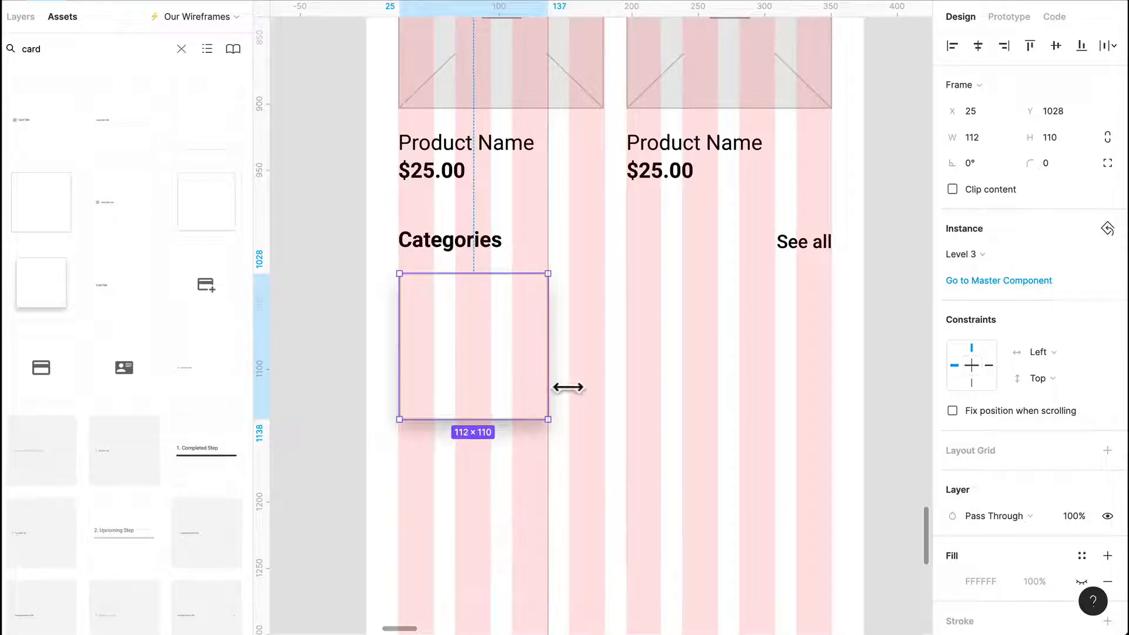
left_click(628, 397)
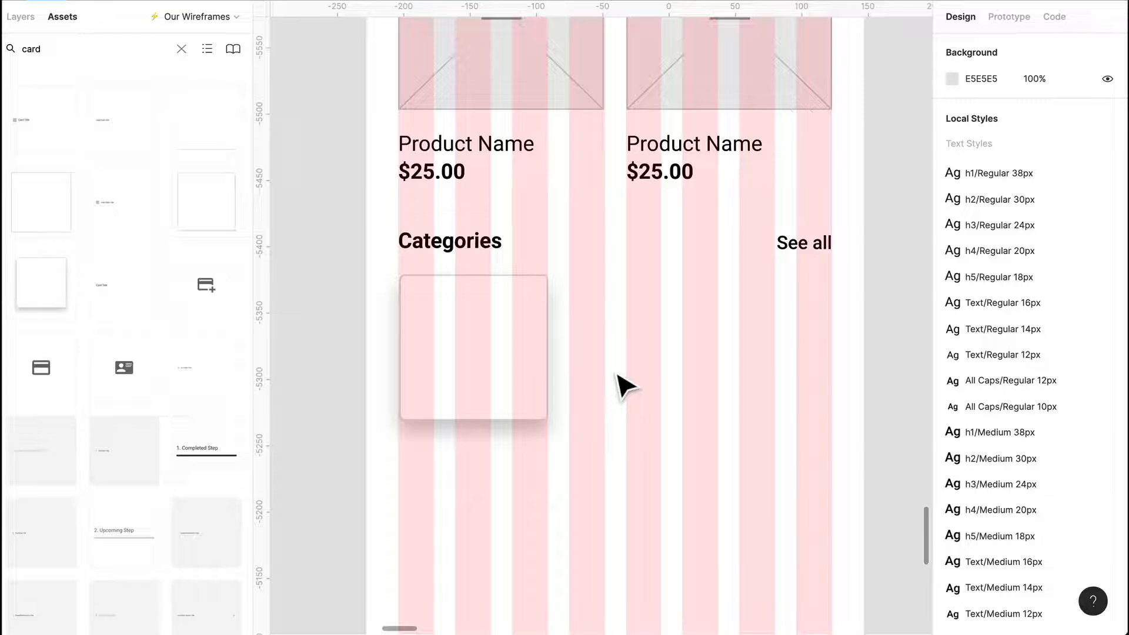
Step: Add a centre-aligned, auto-width "Tech" label in the Text/Bold 14px style to the card and move it down to Y 1075
key("t")
left_click_drag(429, 323, 522, 363)
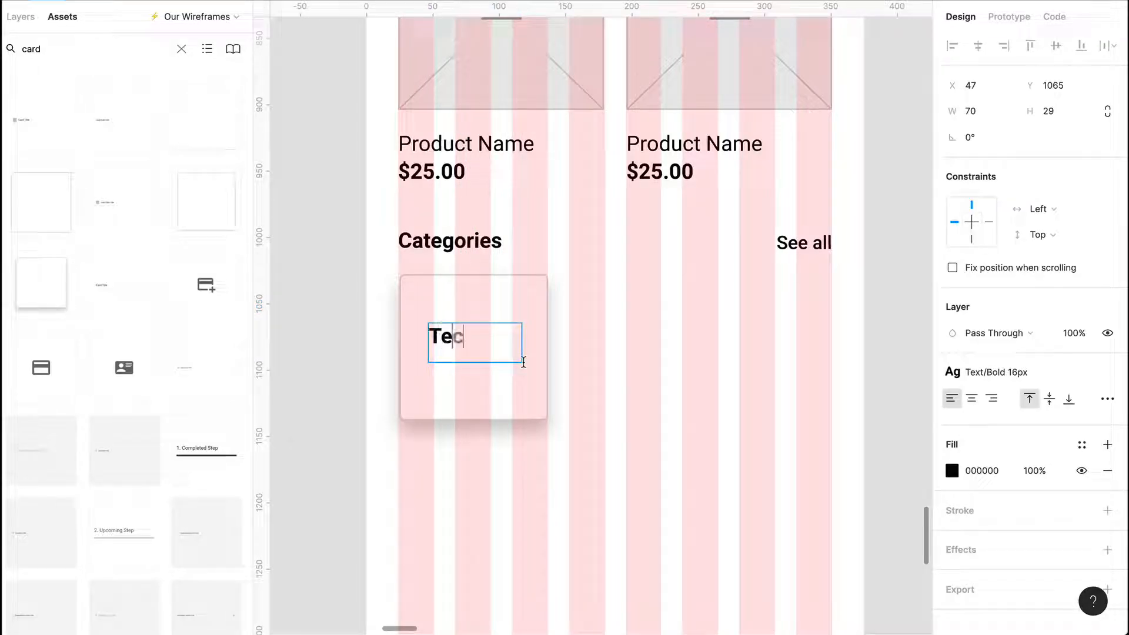
left_click(966, 402)
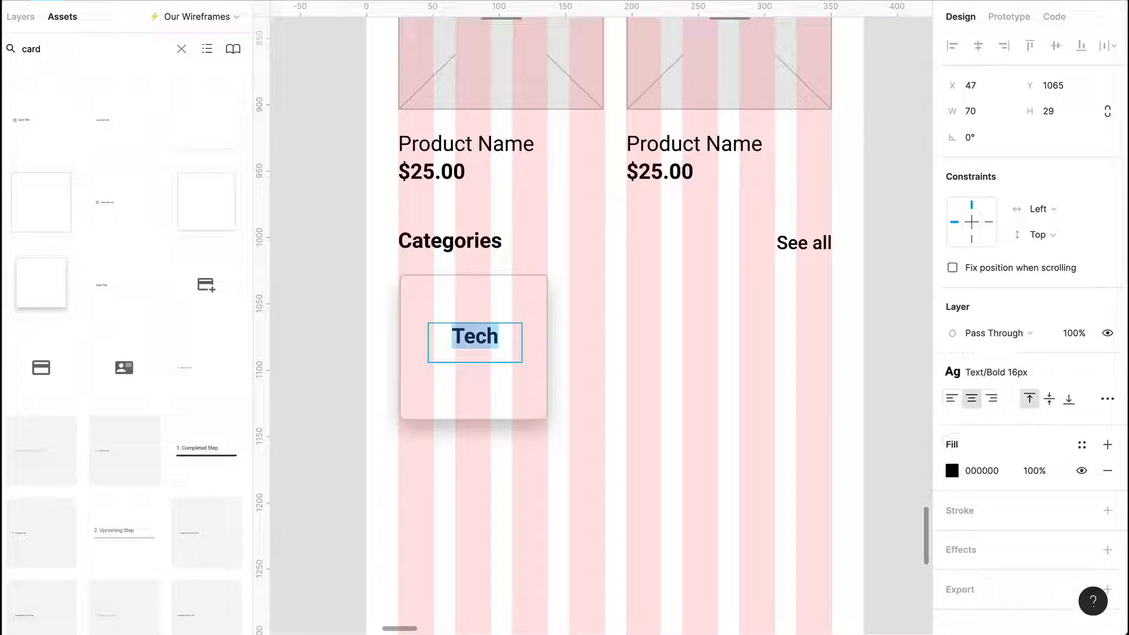
left_click(1101, 371)
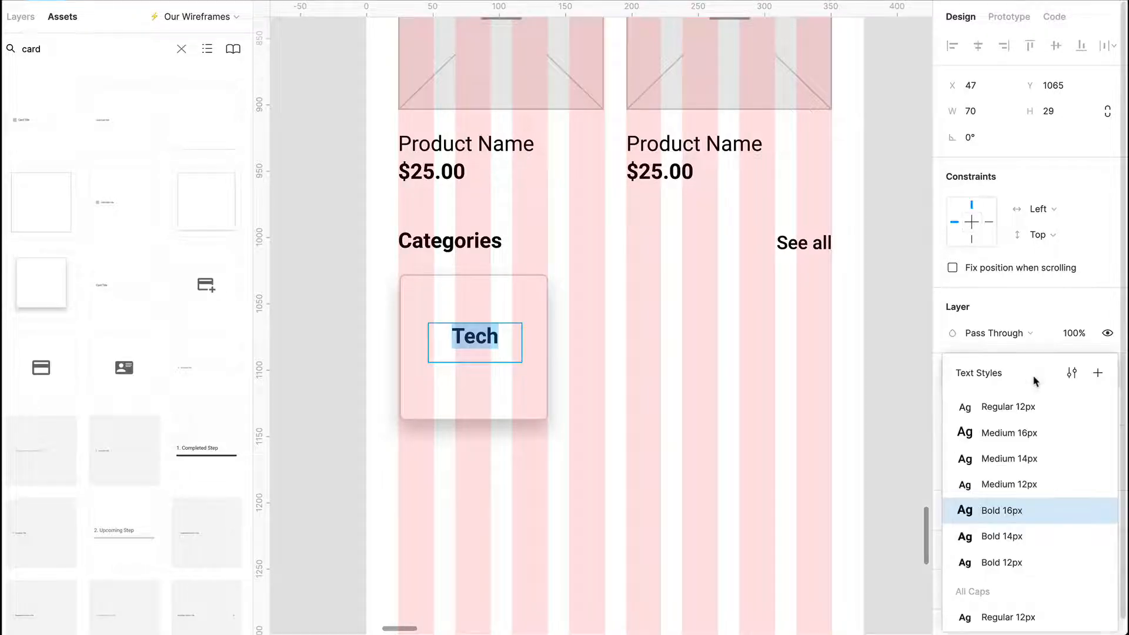
left_click(1026, 539)
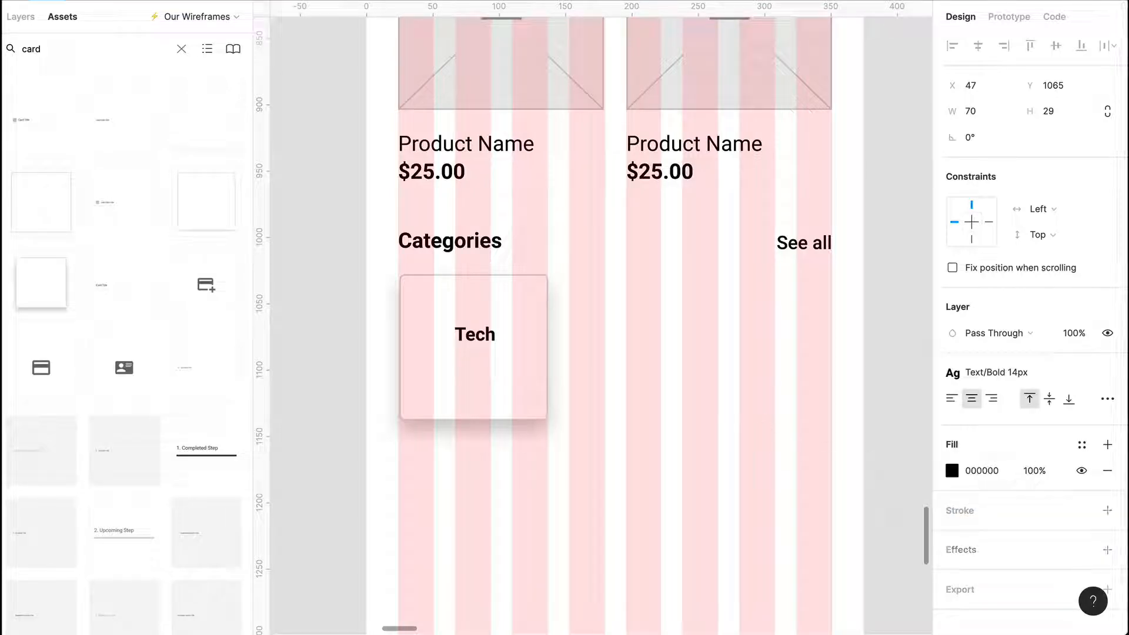
left_click(1104, 407)
left_click(874, 541)
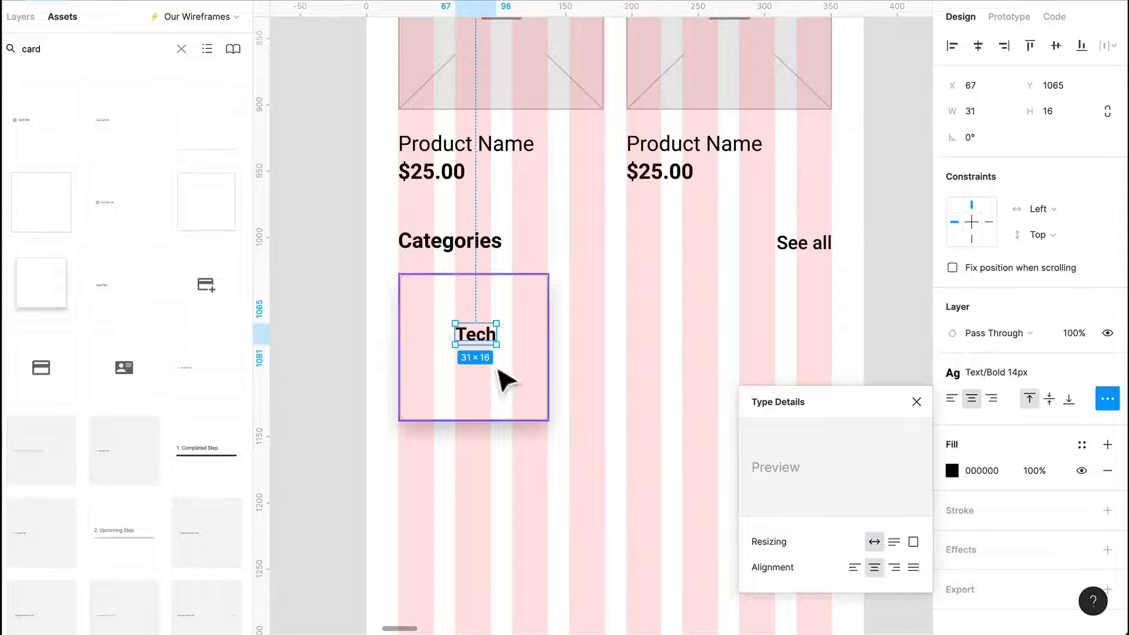
key("shift+Down")
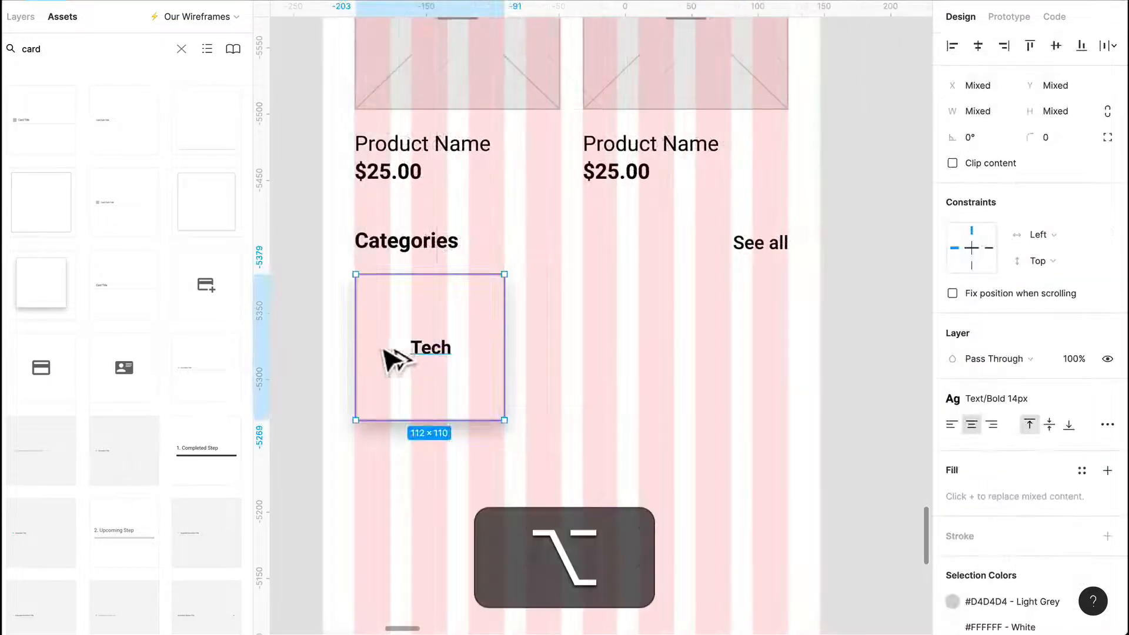
Step: Duplicate the Tech card with its label to the right with a 16 px gap, and change the copied label to "Fashion"
left_click_drag(390, 360, 552, 361)
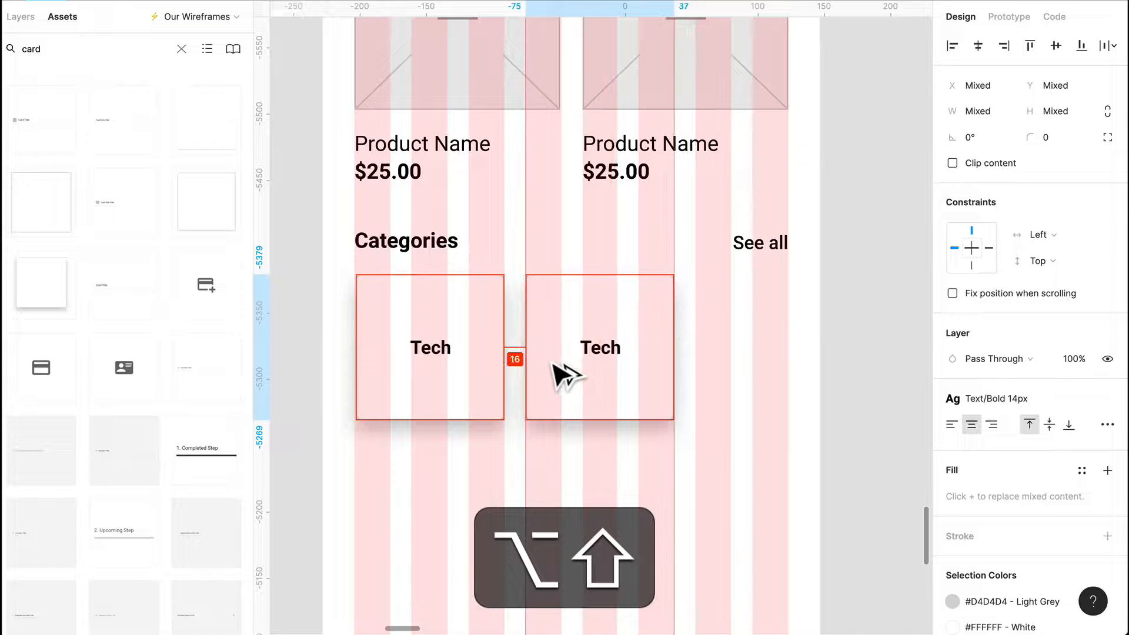
double_click(610, 355)
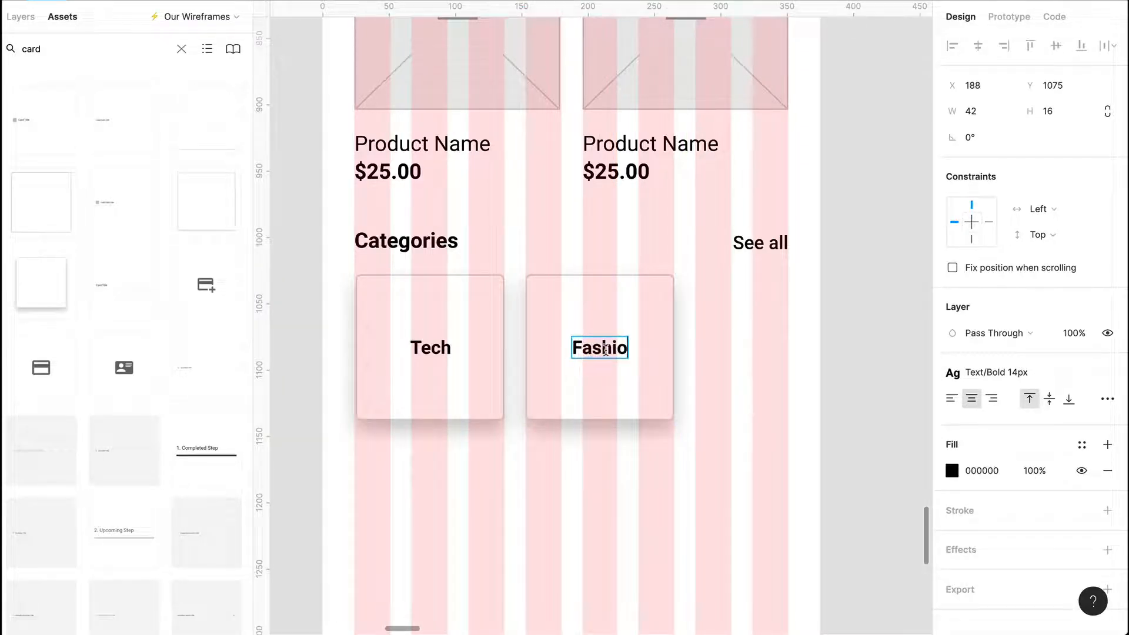
left_click(698, 517)
Step: Duplicate the Fashion card to the right, running past the screen's edge, and change the copied label to "Gaming"
left_click_drag(593, 386, 743, 388)
double_click(778, 353)
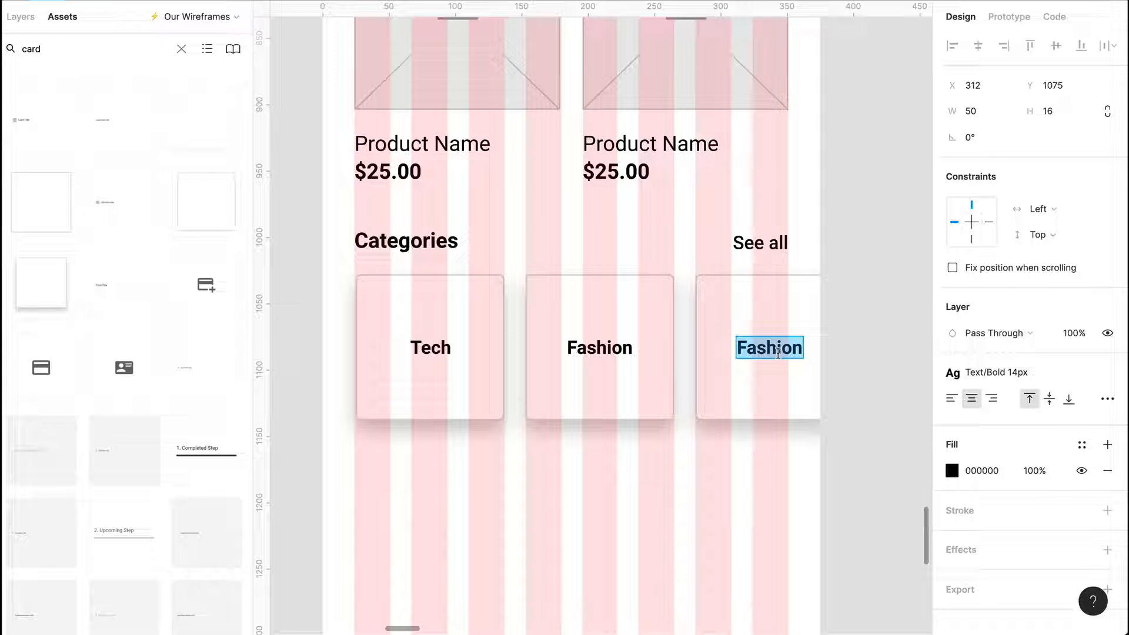
type("Gaming")
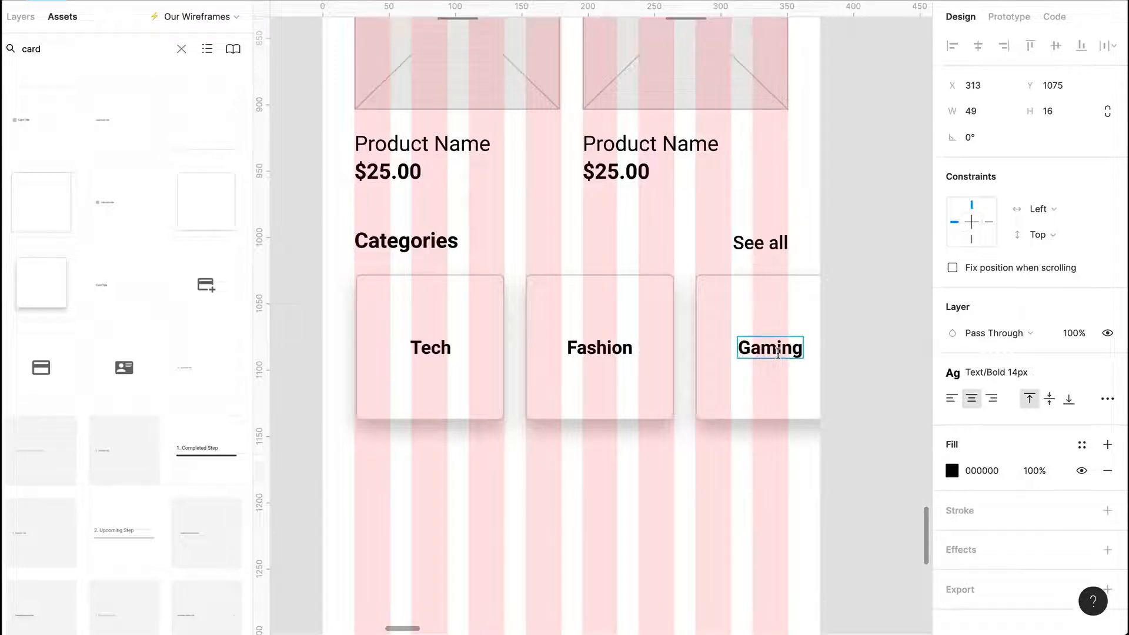
key("Escape")
key("Escape")
scroll(615, 492, "down", 3)
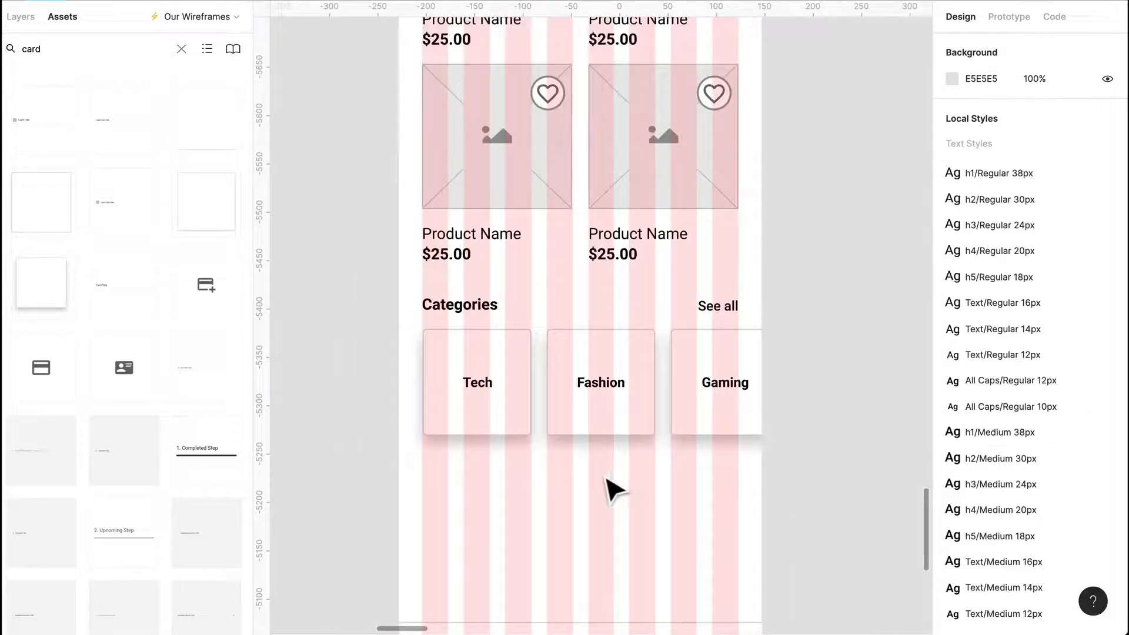
scroll(630, 453, "down", 2)
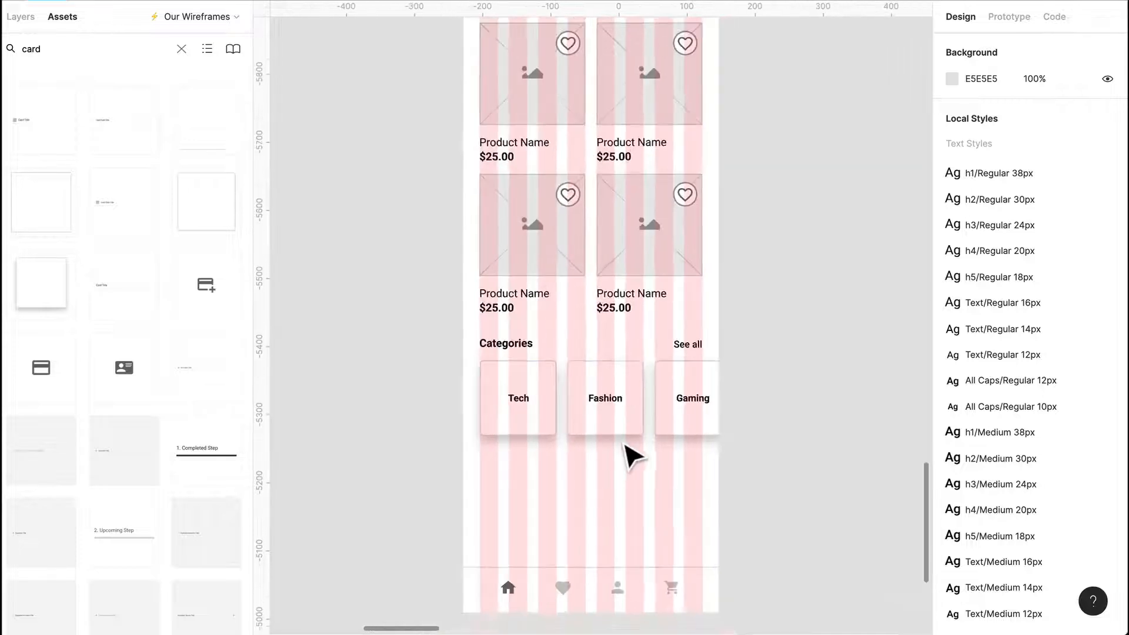
Step: Hide the layout grids to view the Homepage wireframe without its column overlay
scroll(644, 465, "up", 2)
scroll(699, 453, "up", 2)
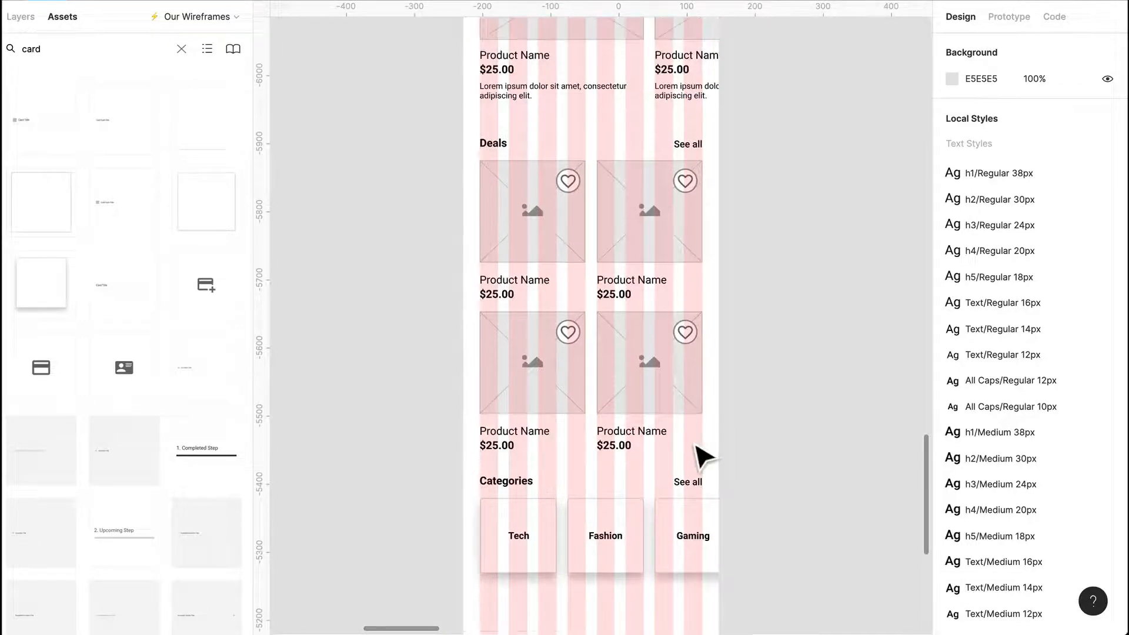
scroll(694, 450, "up", 4)
key("ctrl+shift+4")
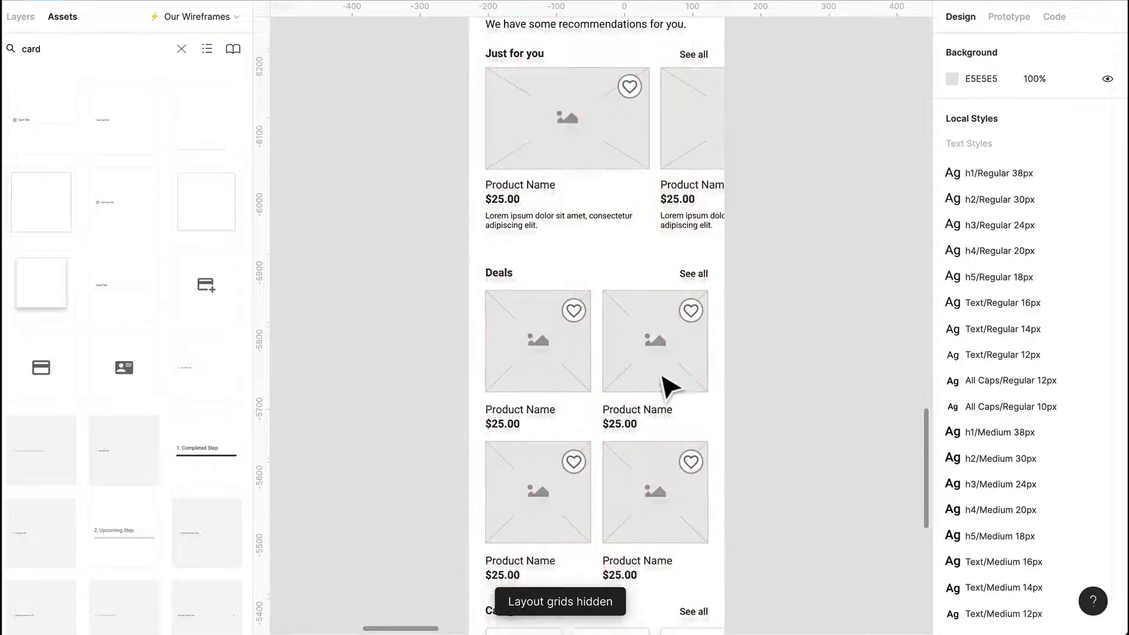
Step: Shorten the Homepage frame to a height of 1238 so the bottom navigation sits just below the Categories cards
scroll(664, 382, "up", 7)
left_click(493, 147)
scroll(649, 311, "down", 1)
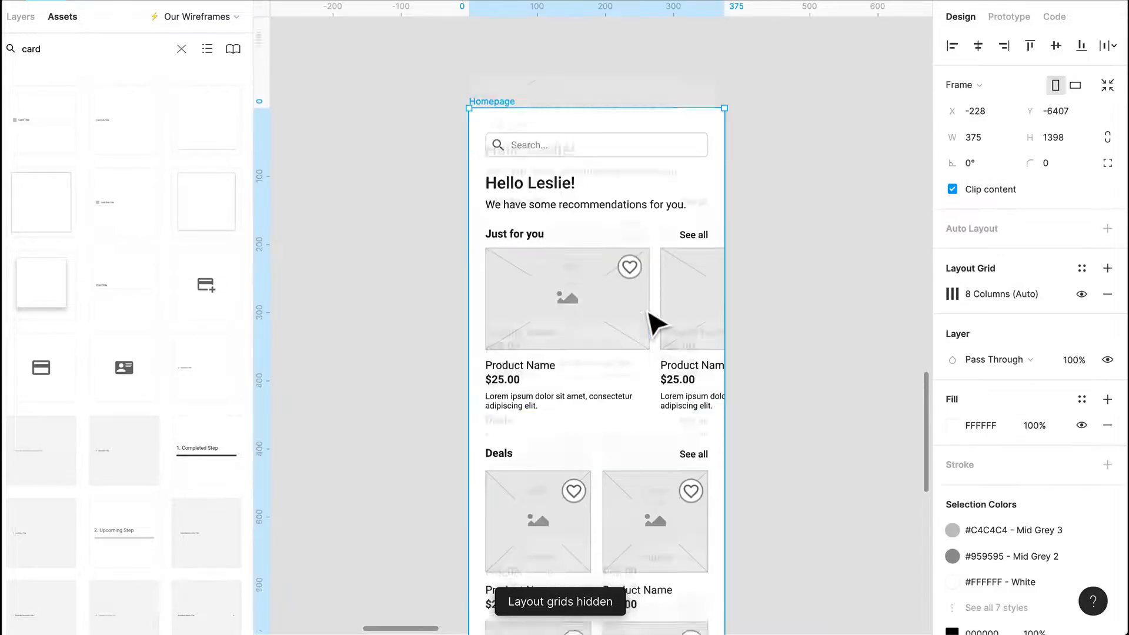
scroll(656, 320, "down", 8)
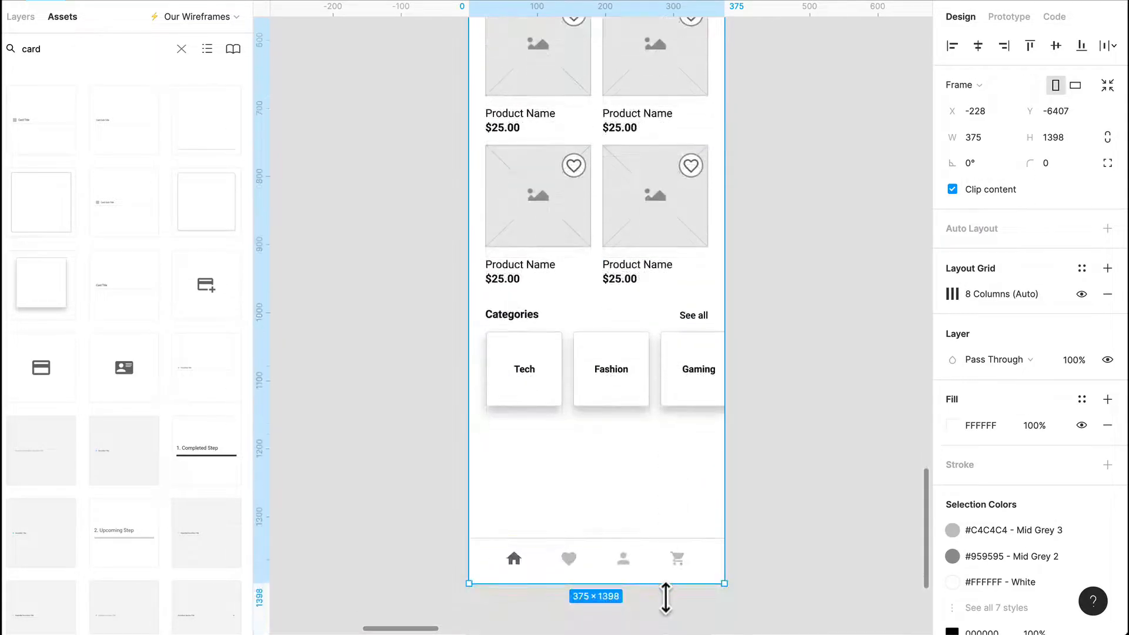
left_click_drag(665, 598, 743, 489)
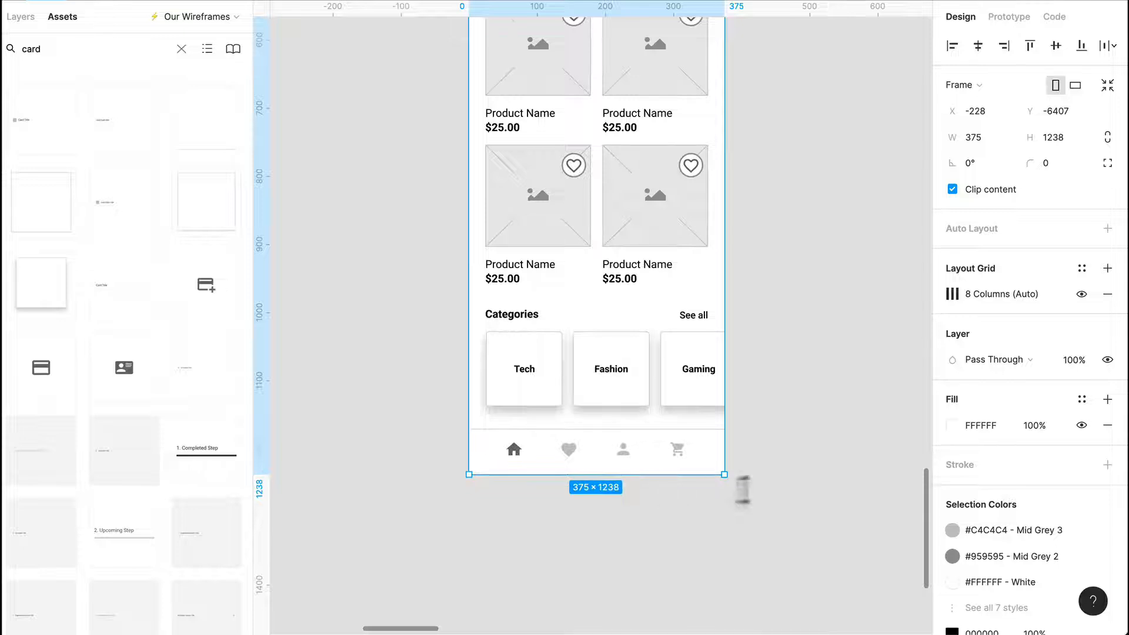
left_click(650, 542)
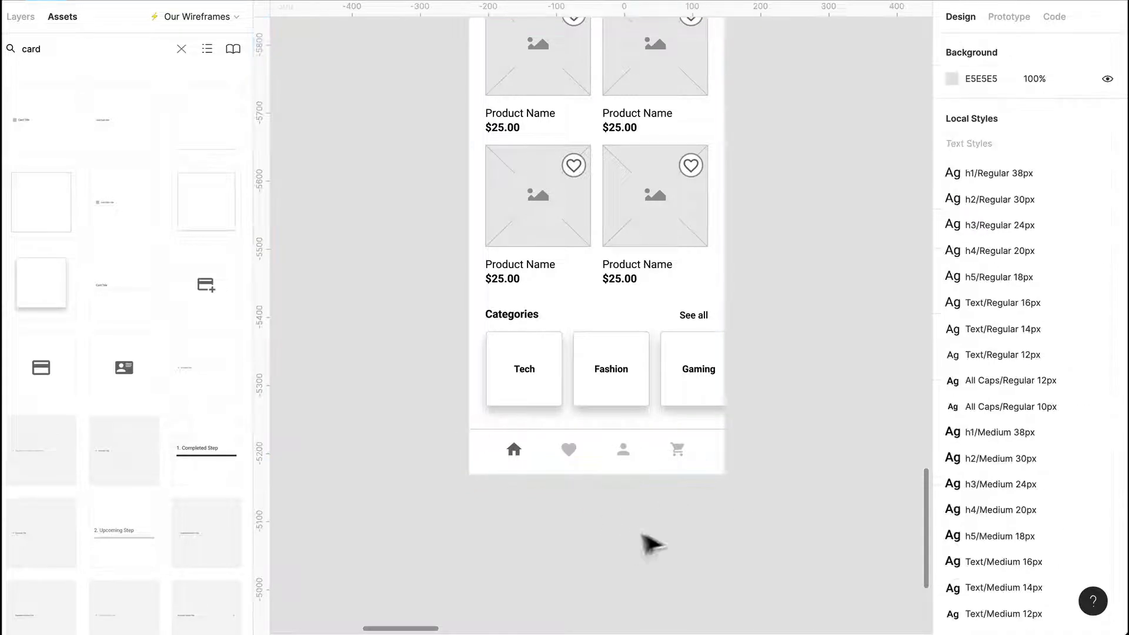
Step: Review the whole Homepage wireframe, from the search field and greeting down through the Deals cards and Categories row
scroll(650, 541, "up", 5)
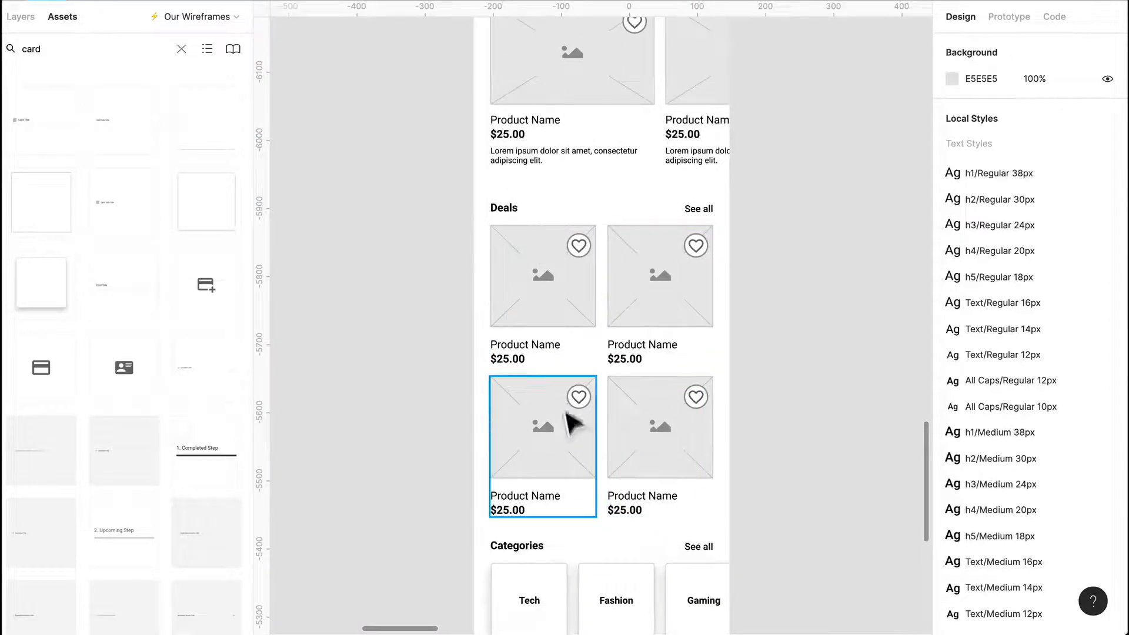
scroll(576, 406, "up", 4)
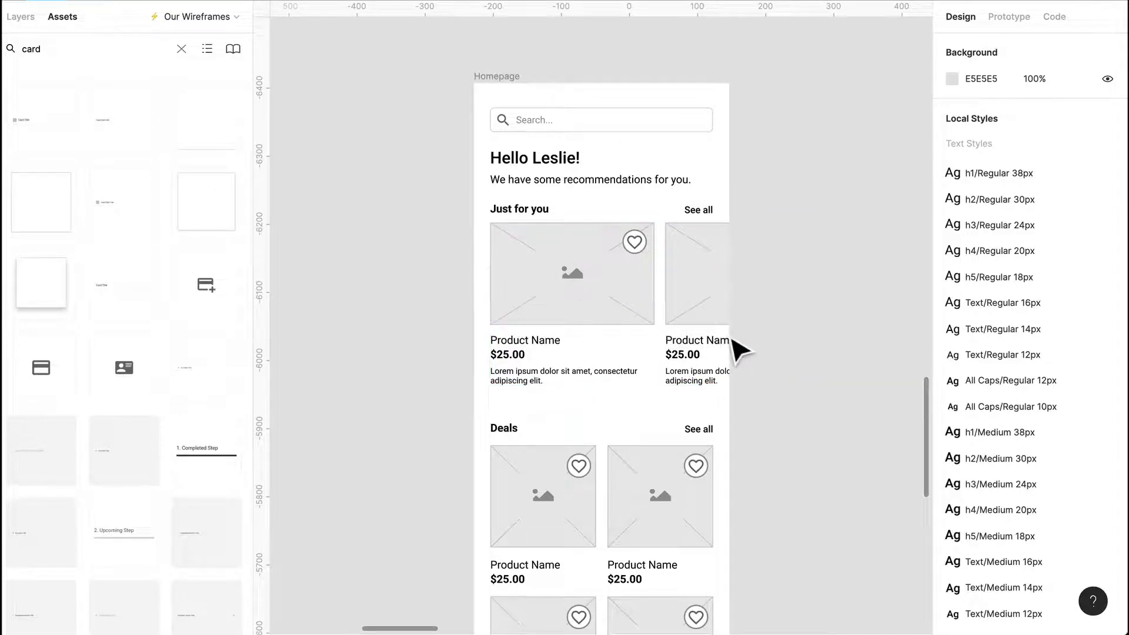
scroll(737, 347, "down", 5)
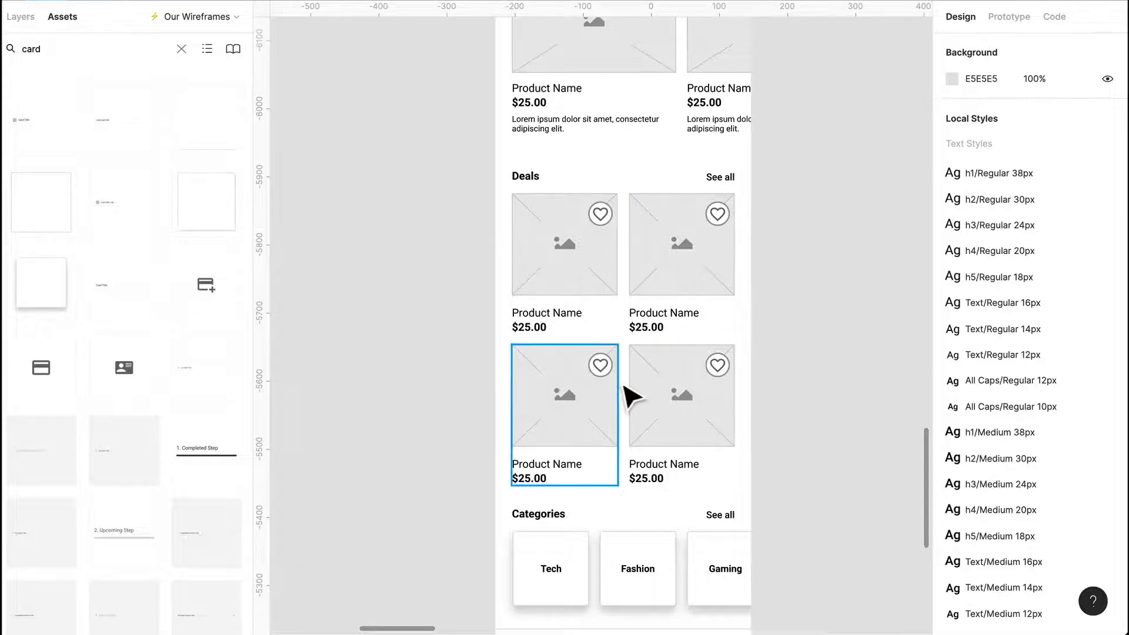
left_click_drag(794, 477, 512, 170)
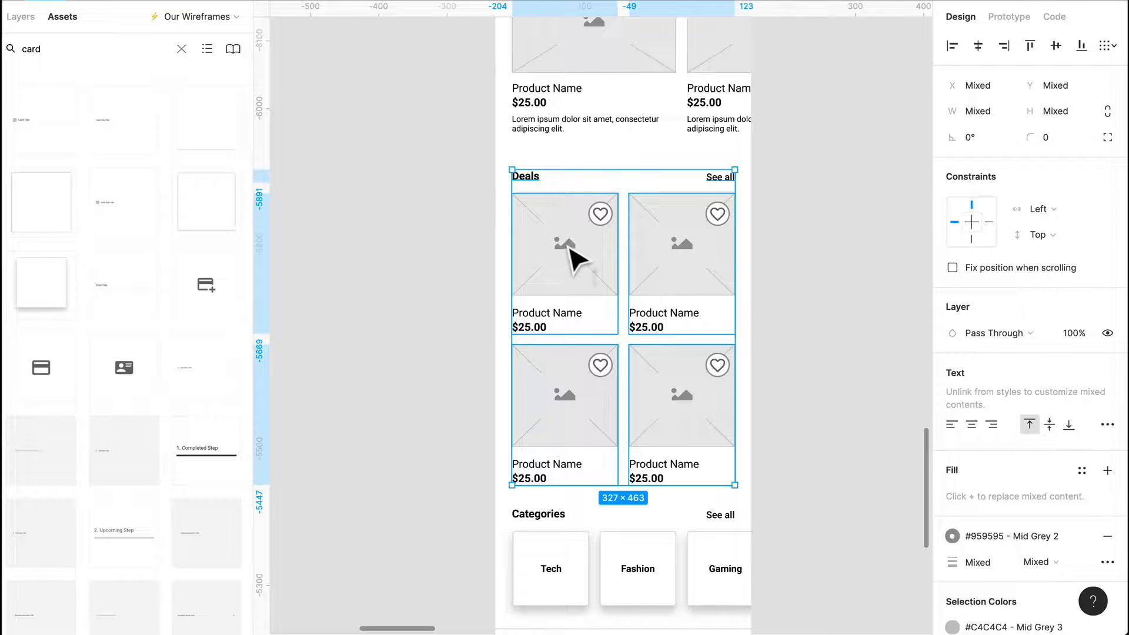
key("Escape")
scroll(653, 370, "up", 4)
scroll(659, 372, "down", 2)
scroll(676, 388, "down", 3)
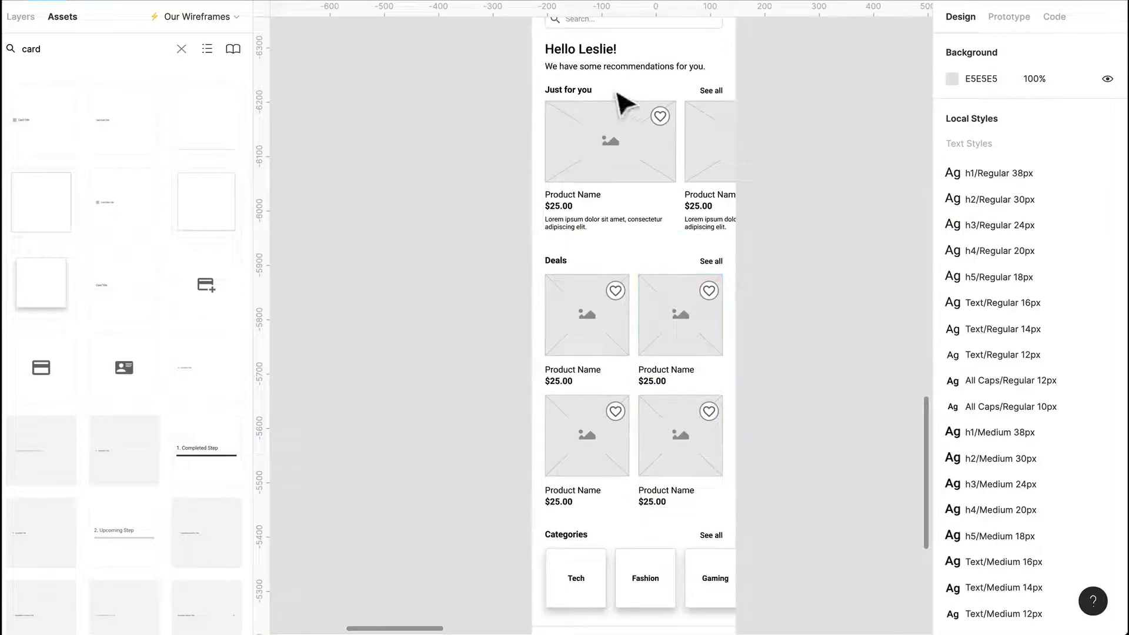
scroll(682, 226, "down", 2, "ctrl")
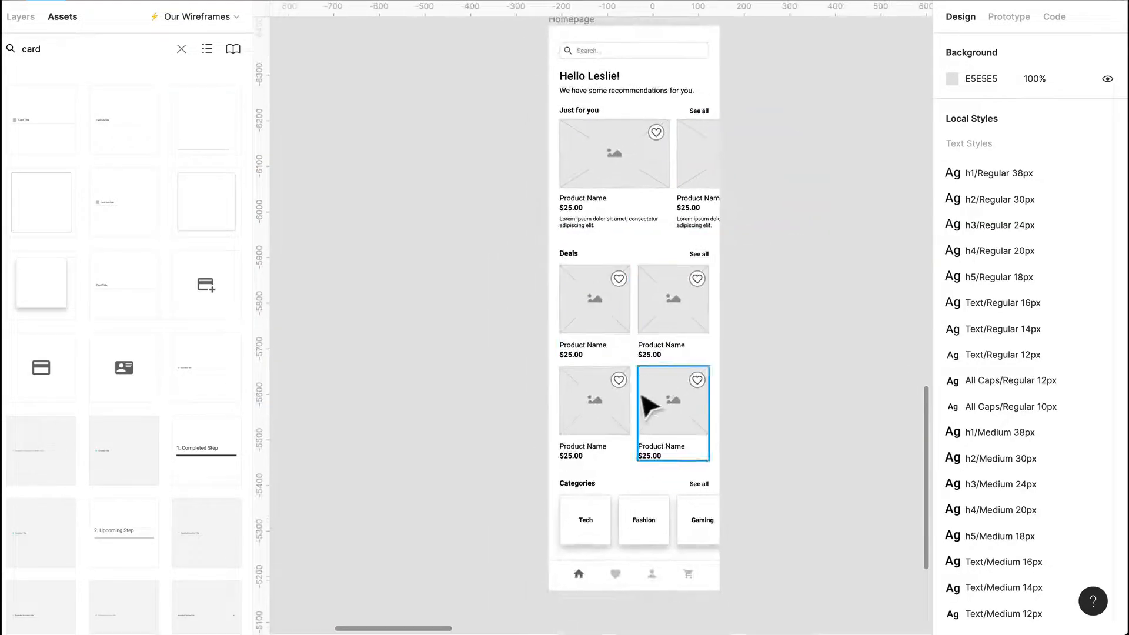
left_click(611, 411)
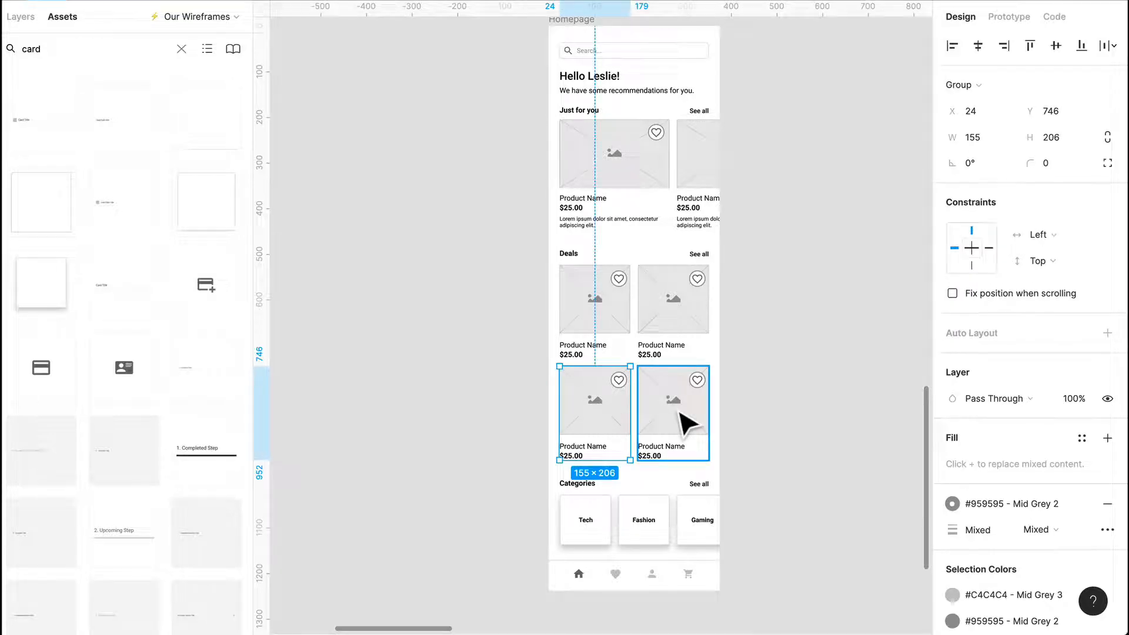
scroll(779, 352, "up", 1)
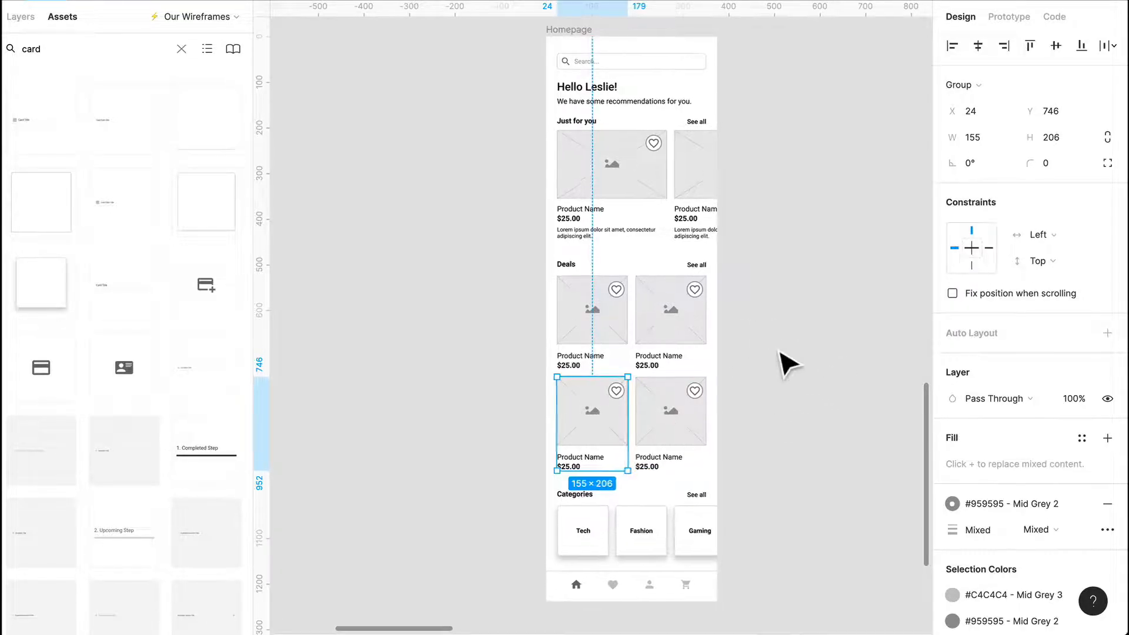
scroll(779, 352, "right", 1)
left_click(779, 351)
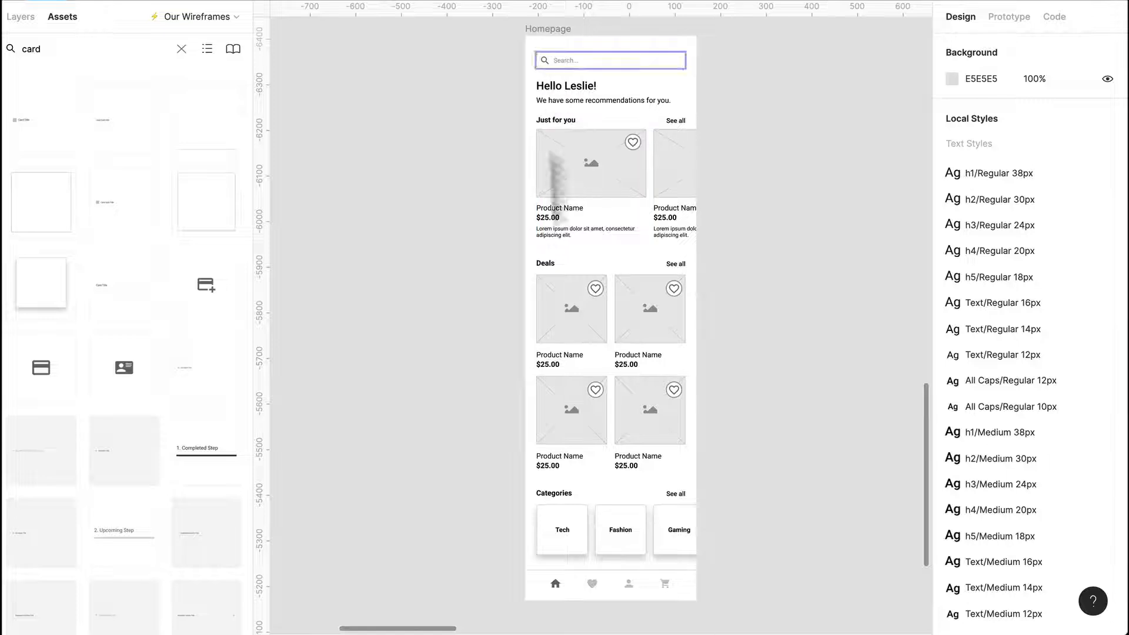
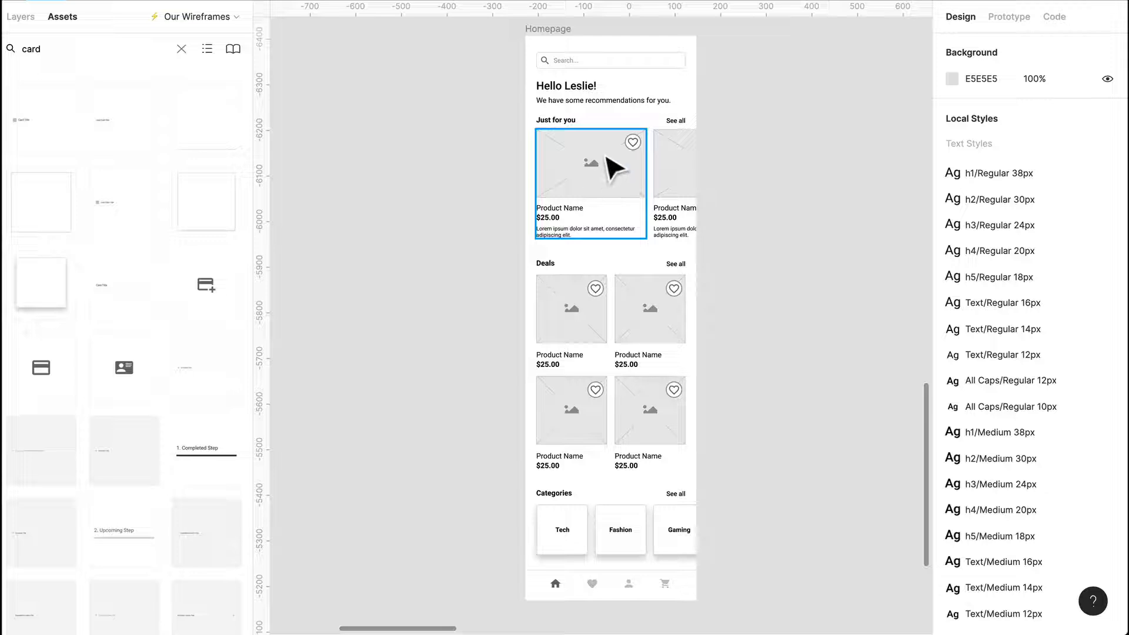
Step: Examine the "Just for you" cards up close and compare them with the Deals and Categories sections
scroll(632, 205, "up", 5)
scroll(641, 182, "up", 2)
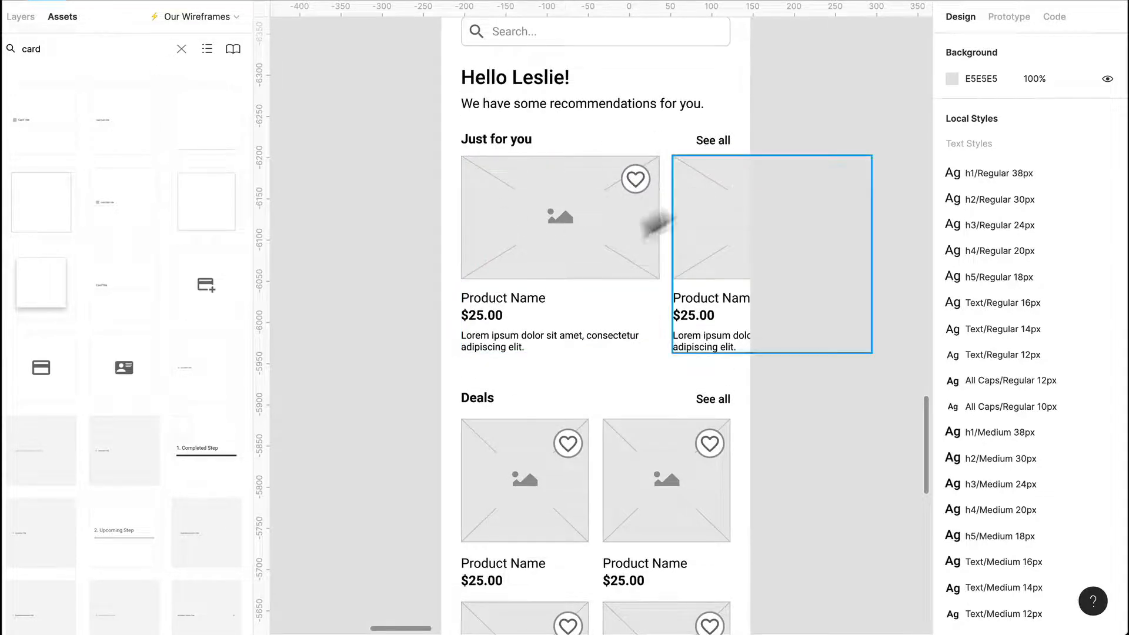
scroll(660, 170, "down", 1)
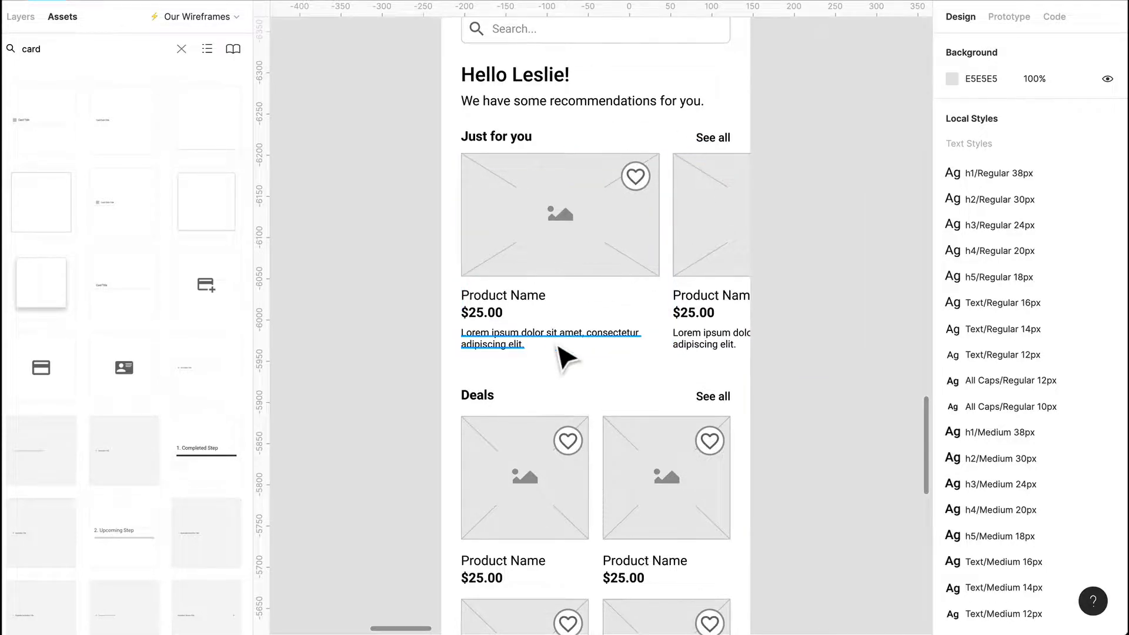
scroll(557, 347, "down", 2)
scroll(558, 350, "down", 2)
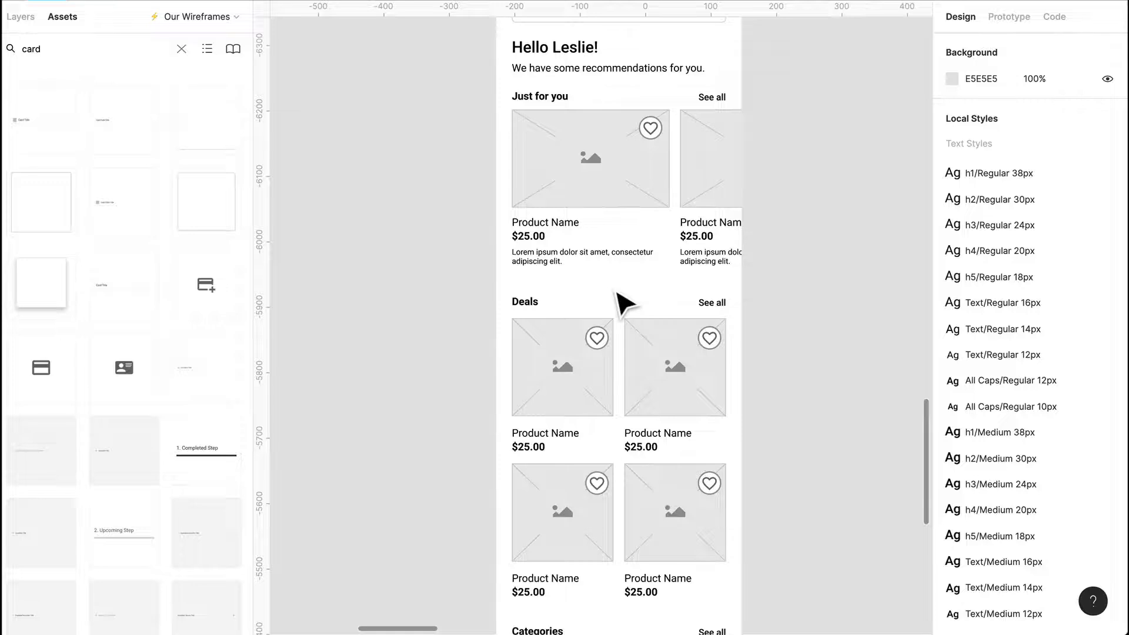
scroll(616, 291, "down", 2)
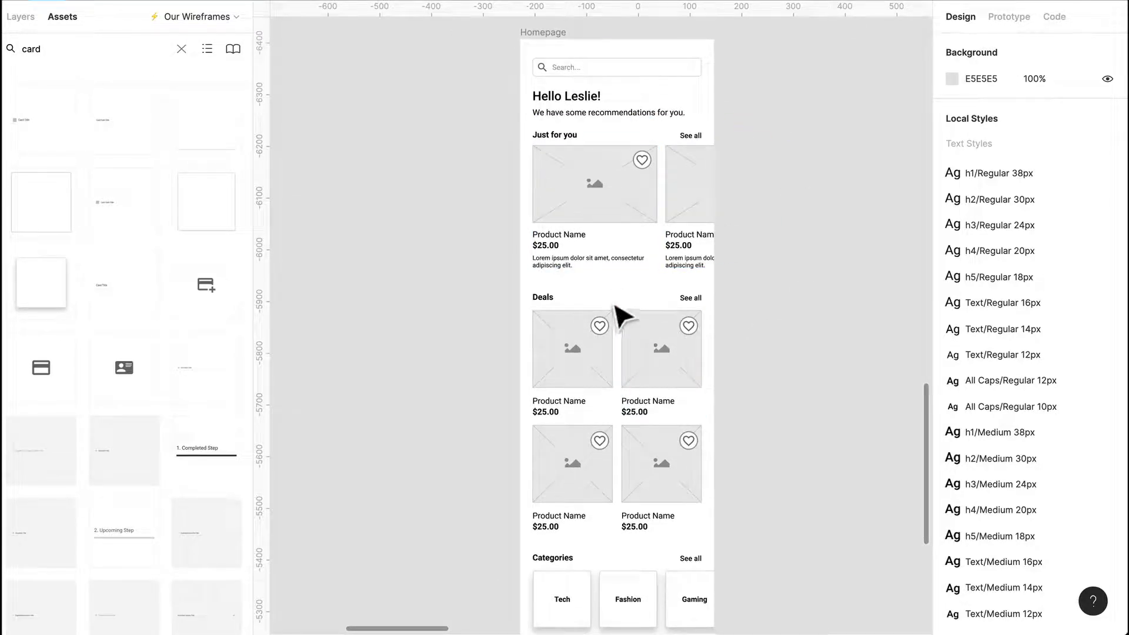
scroll(457, 292, "down", 2)
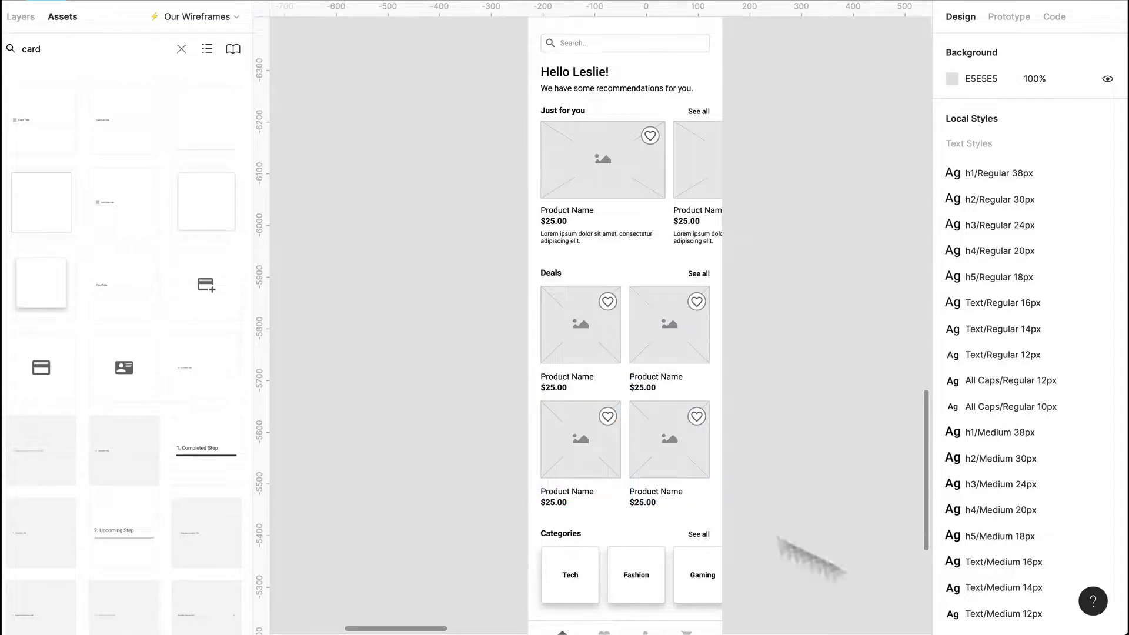
scroll(824, 569, "down", 2)
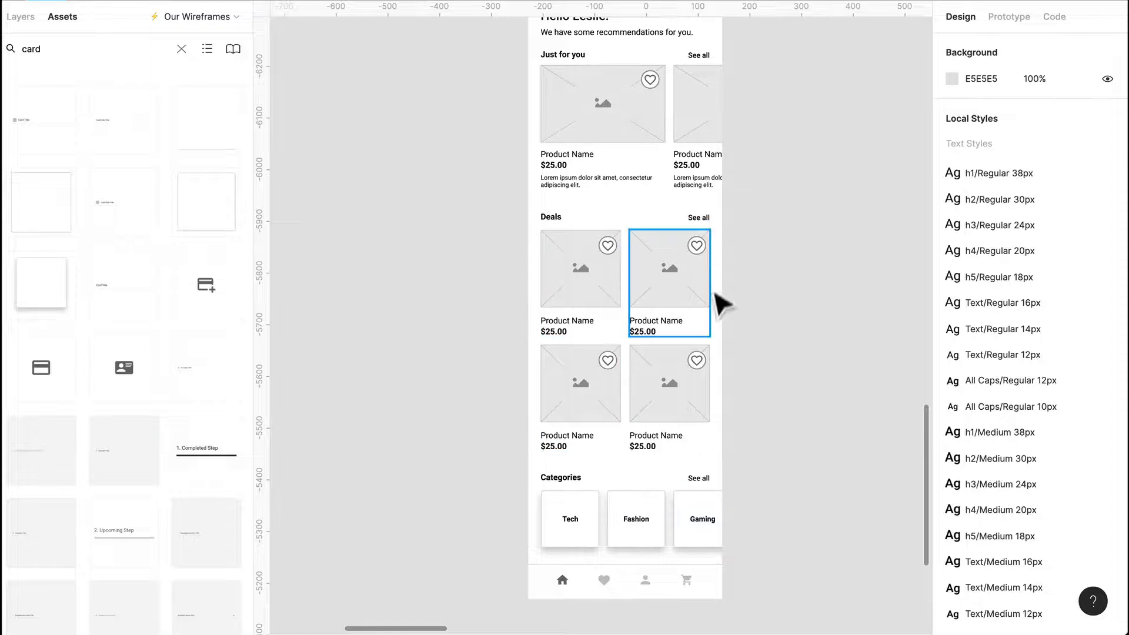
scroll(617, 225, "up", 1)
scroll(621, 232, "up", 2)
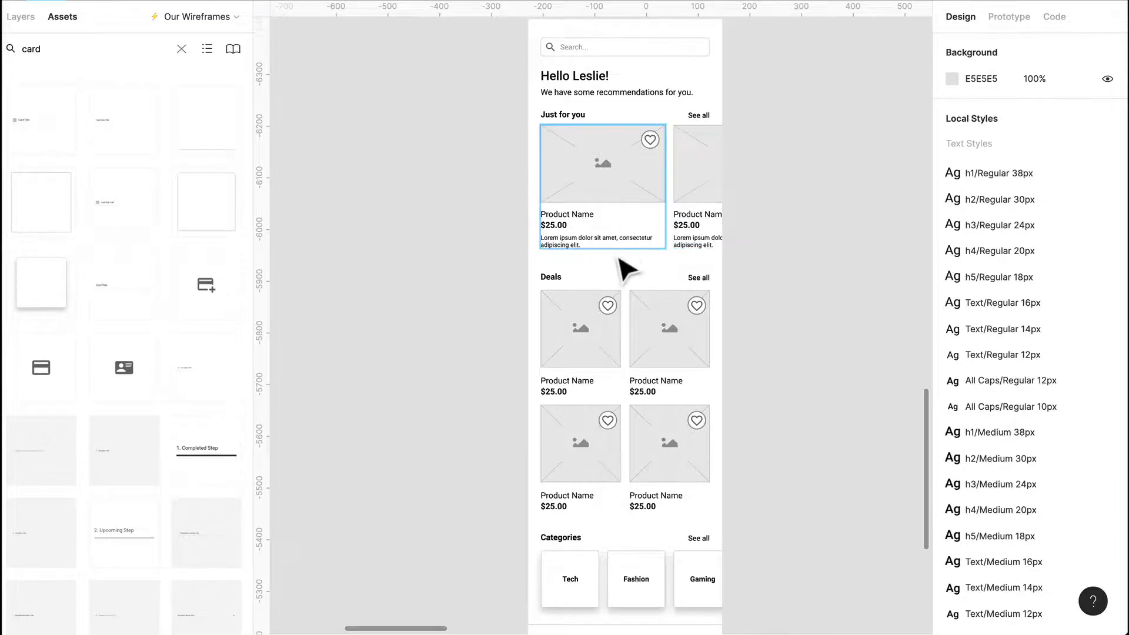
Step: Check the sitemap's Home block entries and the Wishlist, Orders and Cart pages beneath it against the Homepage wireframe
scroll(467, 241, "up", 20)
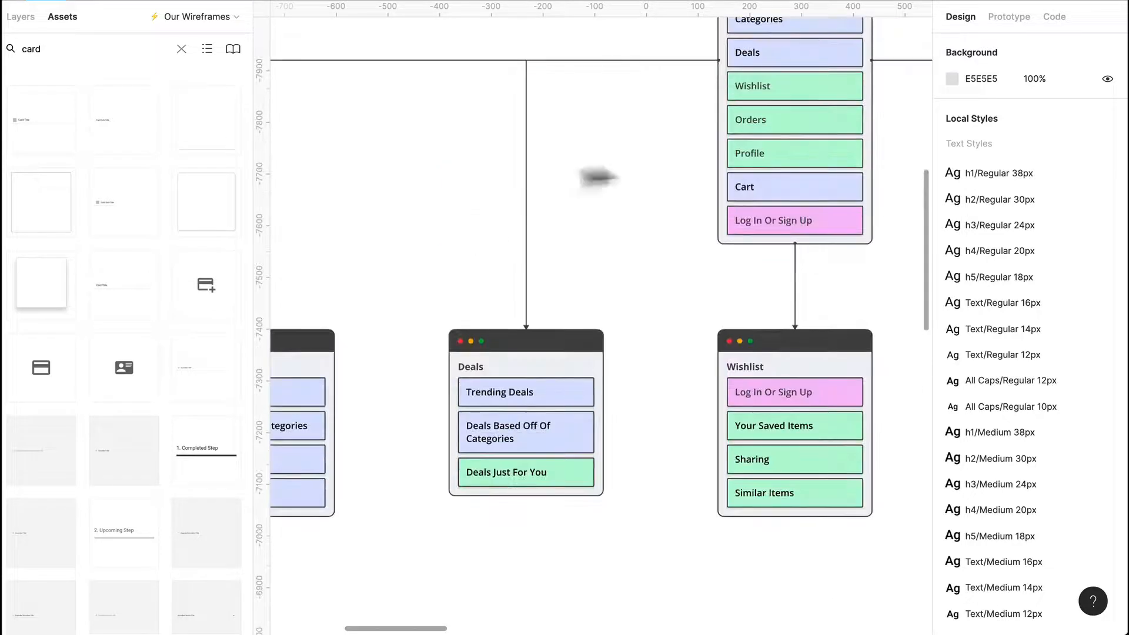
scroll(625, 197, "up", 2)
scroll(625, 200, "down", 3)
scroll(643, 205, "right", 4)
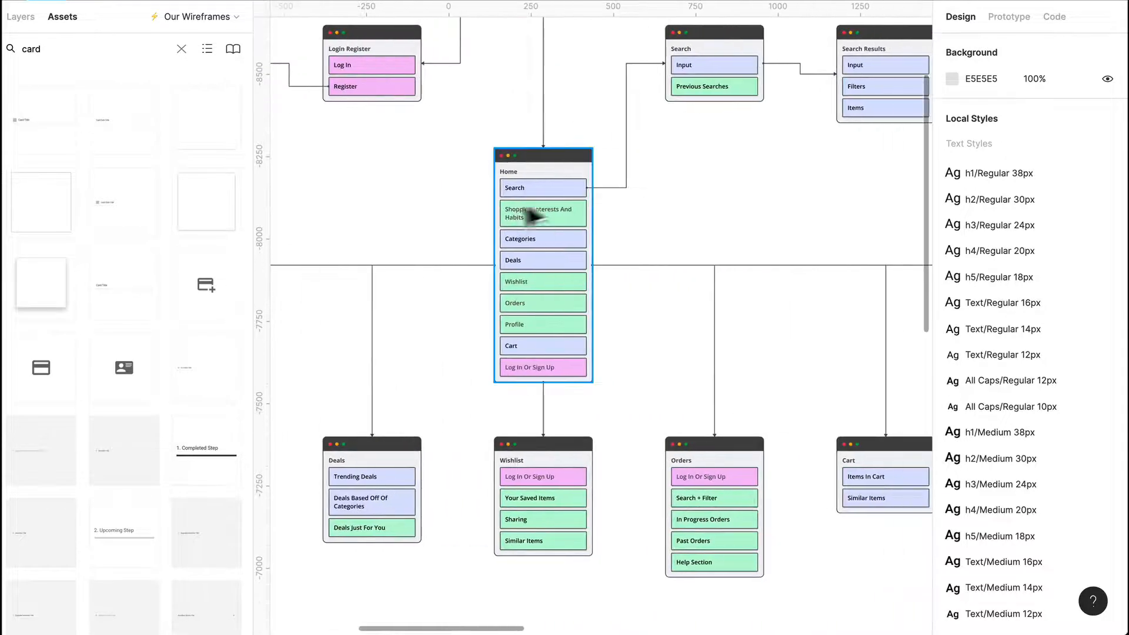
scroll(574, 244, "up", 3)
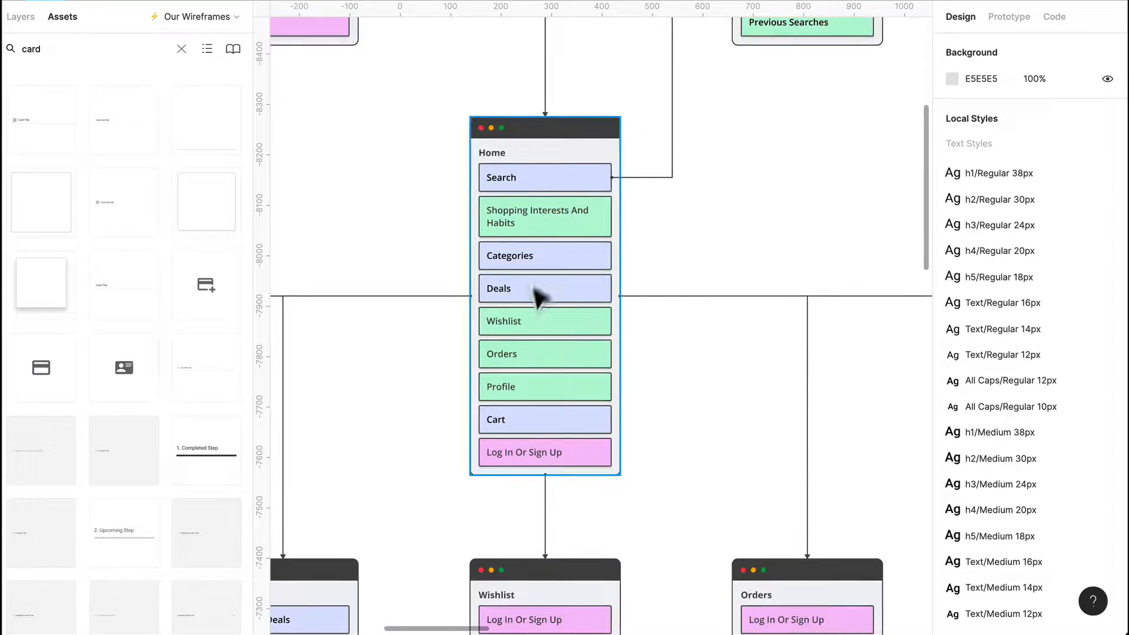
scroll(565, 359, "down", 1)
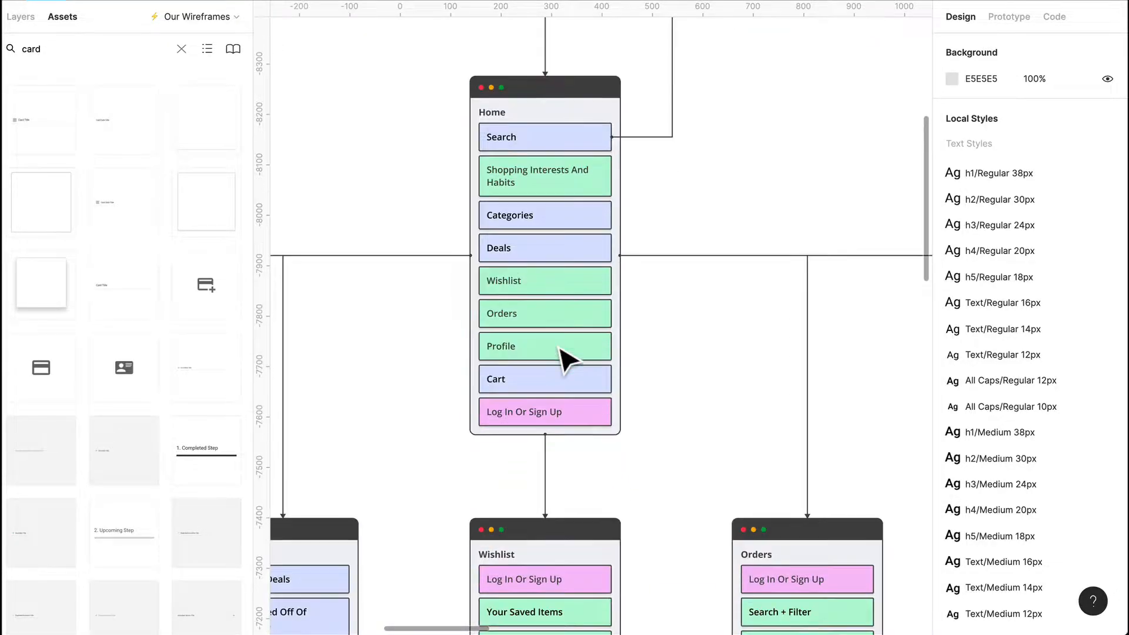
scroll(573, 350, "down", 2)
scroll(582, 344, "down", 5)
scroll(591, 338, "right", 6)
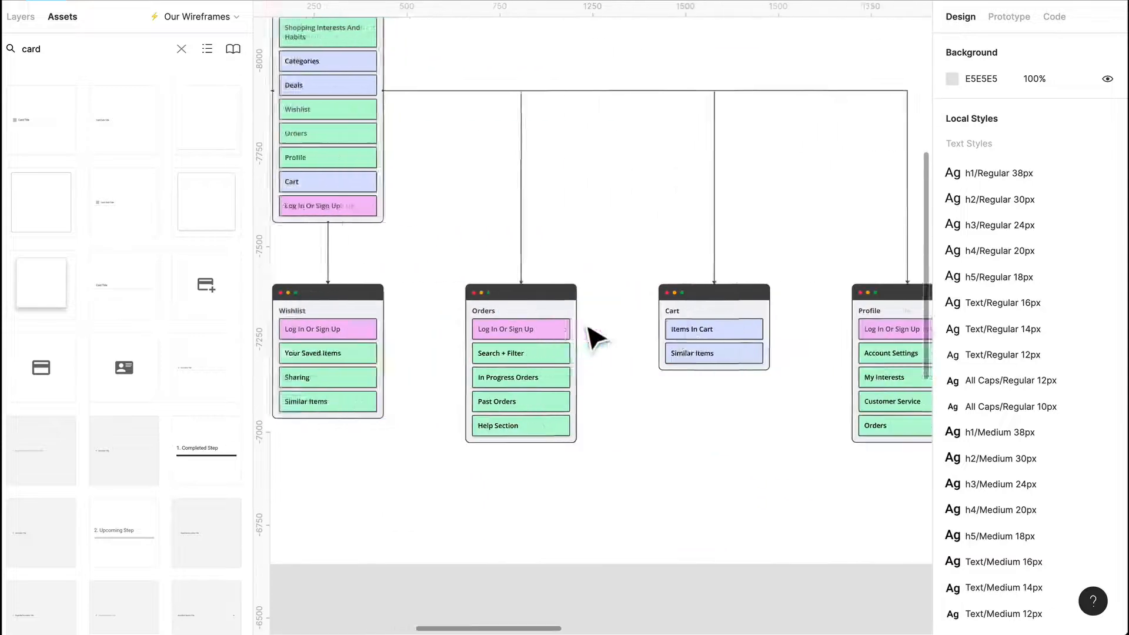
scroll(591, 338, "left", 7)
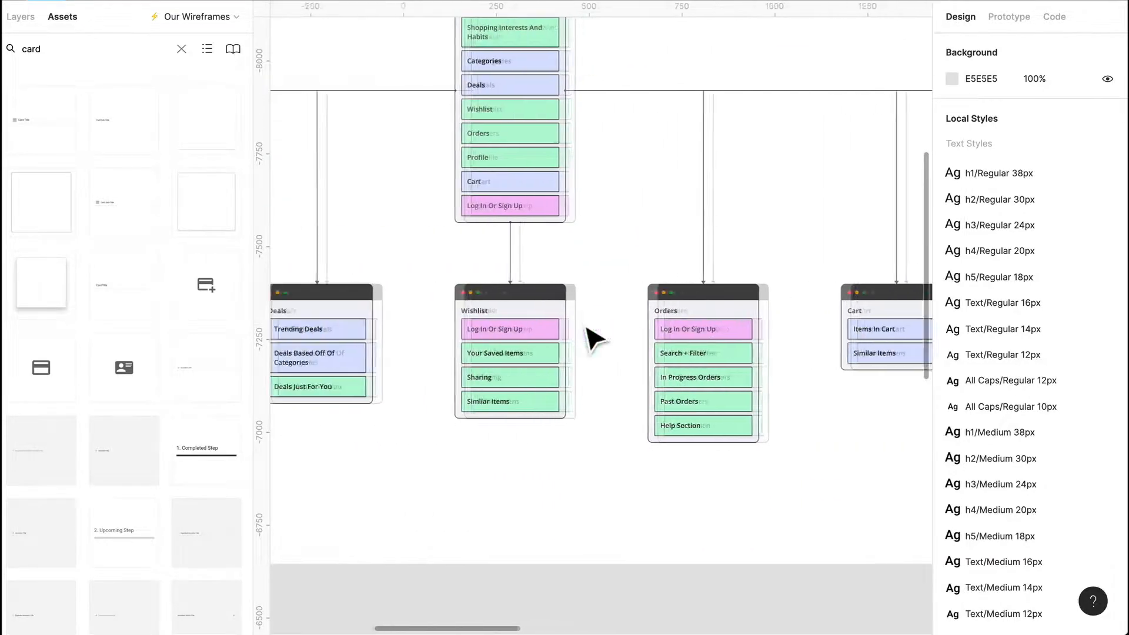
Step: Examine how Home links to the Shopping Interests + Habits, Categories and Deals pages in the sitemap, and return to the Homepage wireframe
scroll(588, 336, "up", 4)
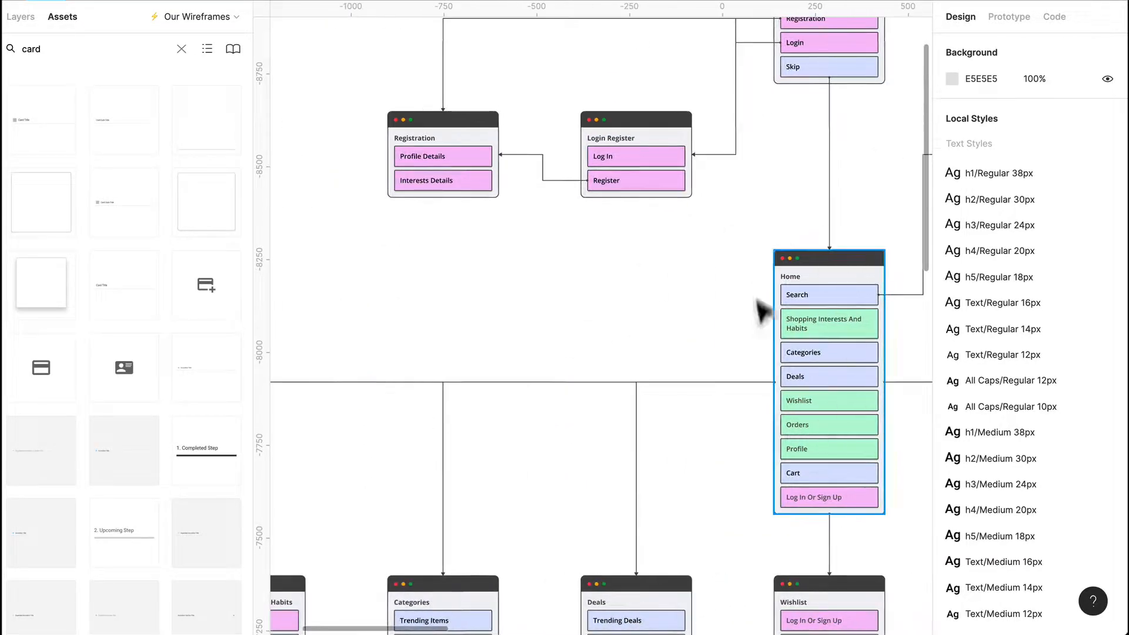
scroll(776, 353, "right", 2)
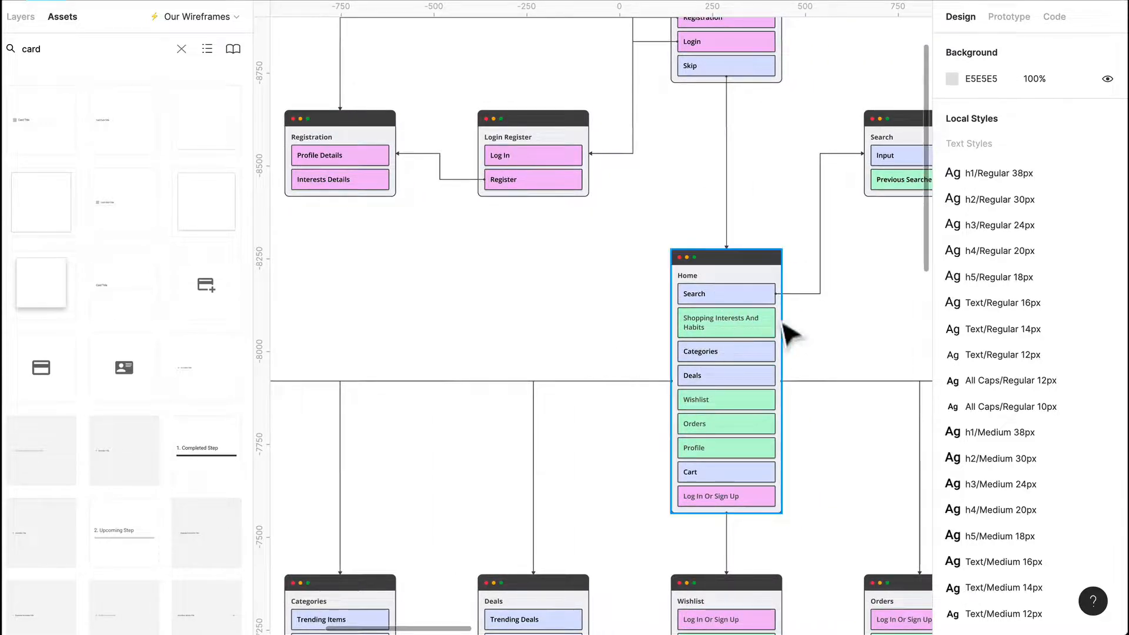
scroll(676, 350, "left", 1)
scroll(676, 352, "down", 1)
scroll(676, 353, "left", 1)
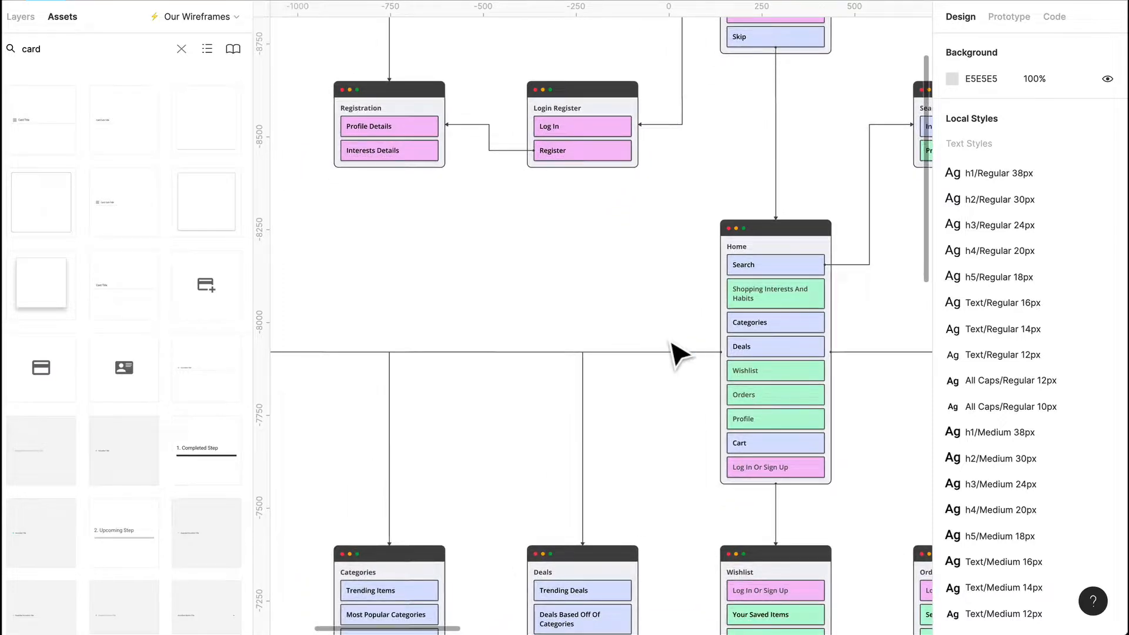
scroll(679, 353, "right", 2)
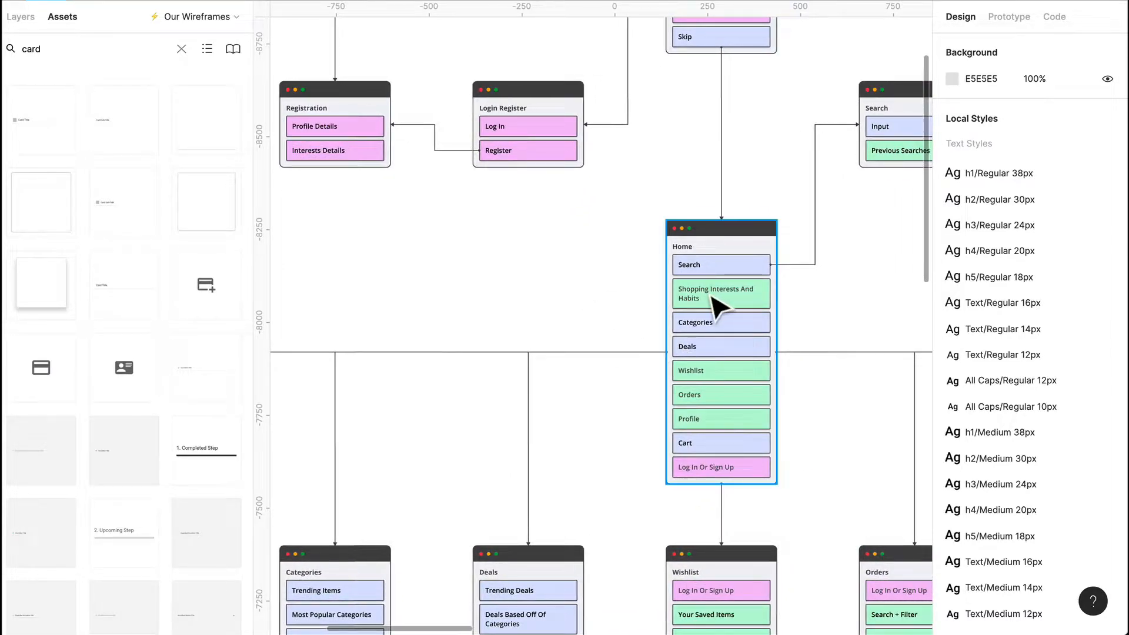
scroll(711, 315, "left", 10)
scroll(711, 314, "down", 5)
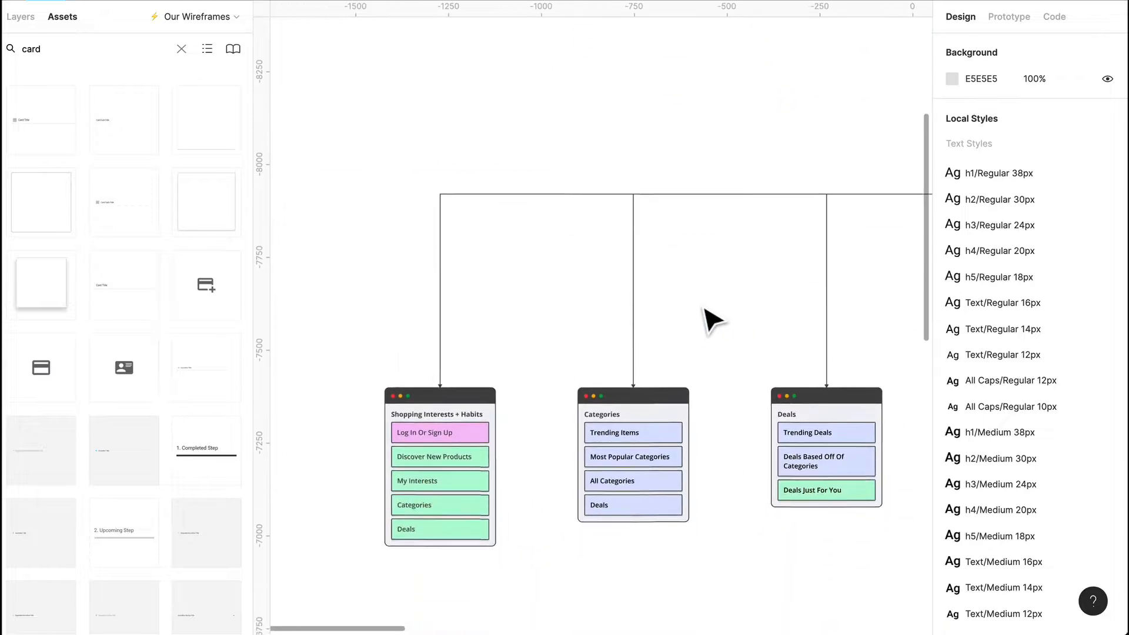
scroll(712, 321, "right", 1)
scroll(711, 318, "down", 5)
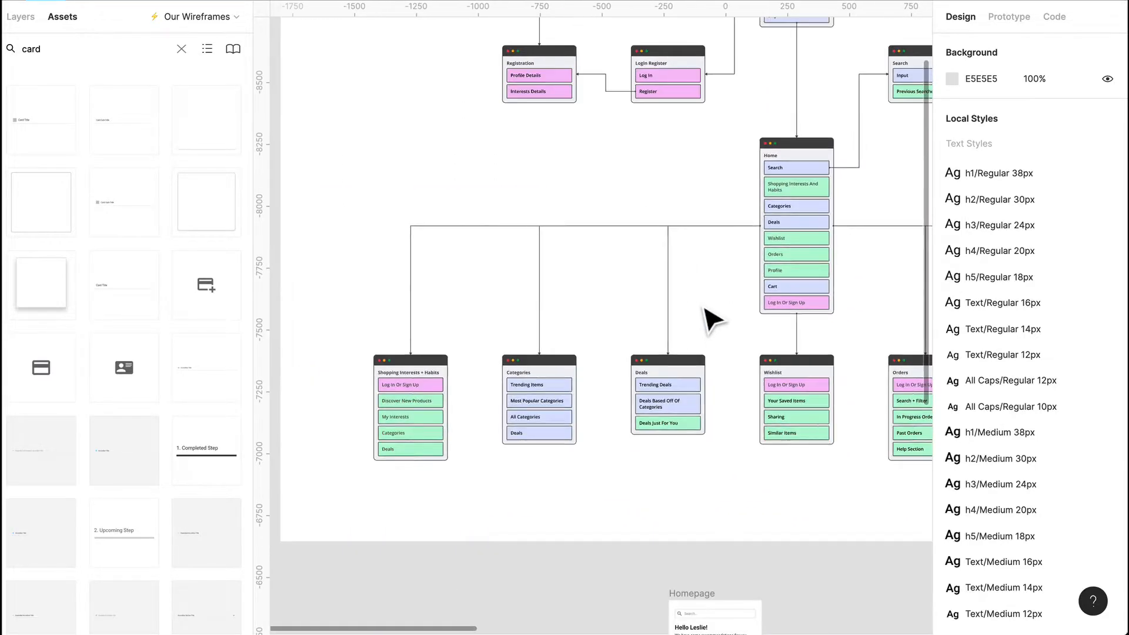
scroll(721, 320, "down", 10)
scroll(811, 297, "up", 5)
scroll(817, 301, "down", 5)
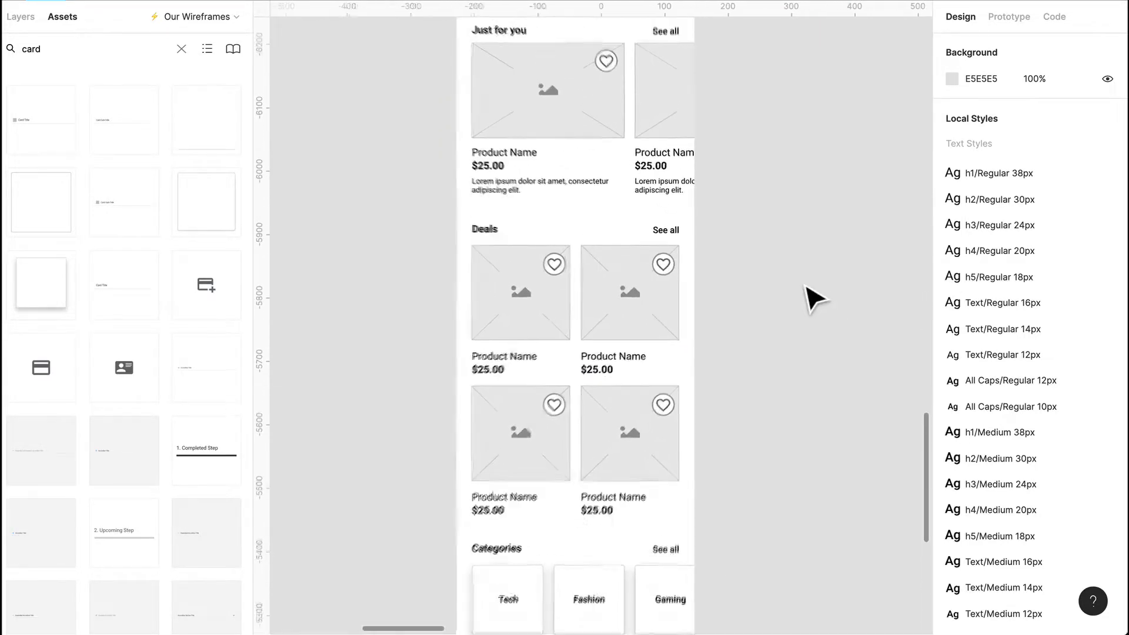